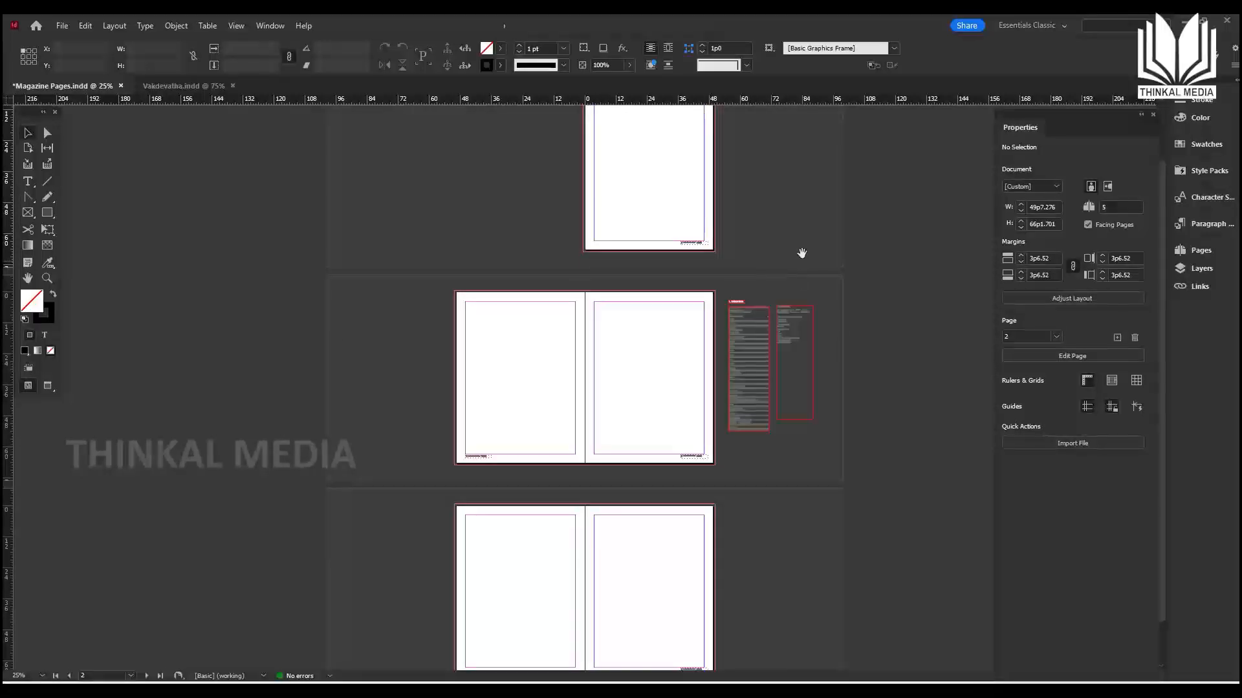
Place the Photoshop file Cover page at the top-left corner of page 1 so it fills the page.
drag(797, 274, 796, 340)
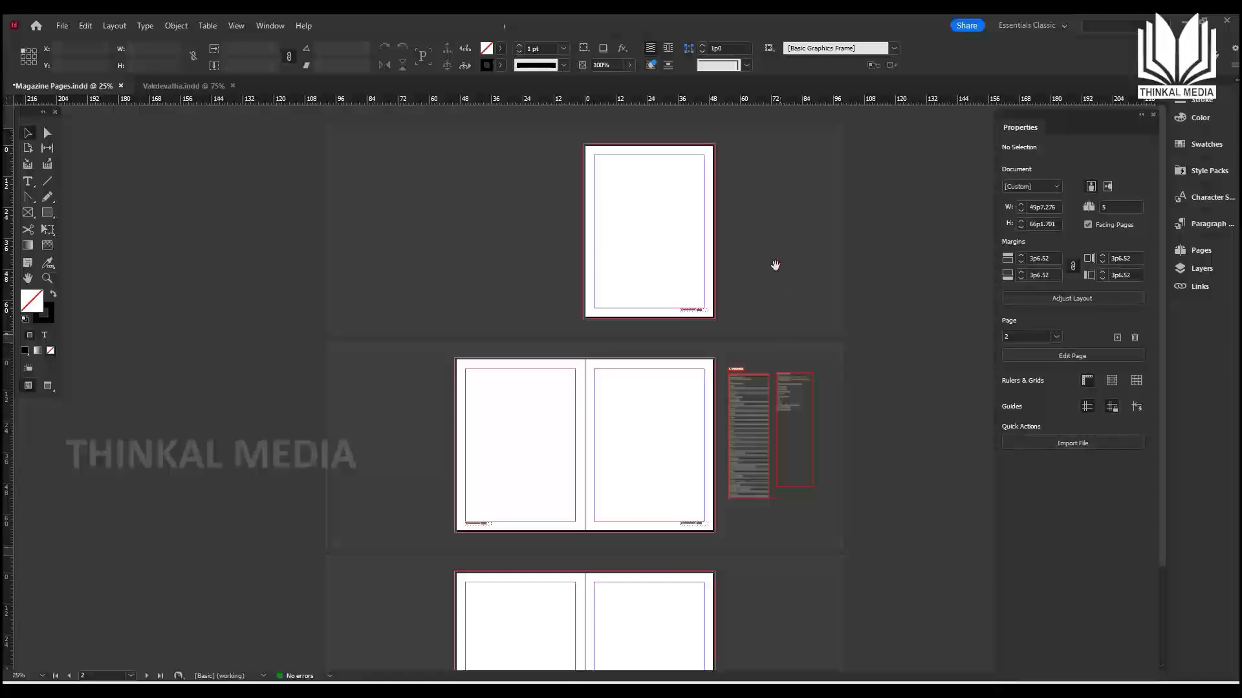
key(ctrl+equal)
key(ctrl+equal)
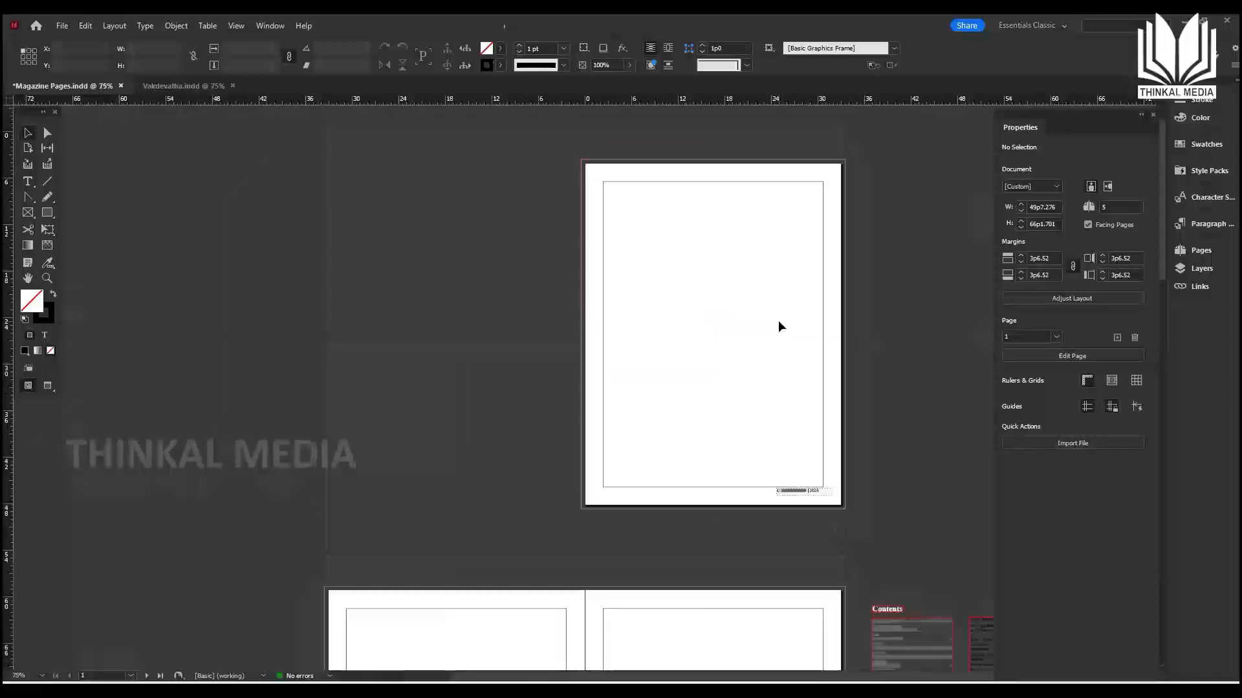
drag(679, 279, 679, 278)
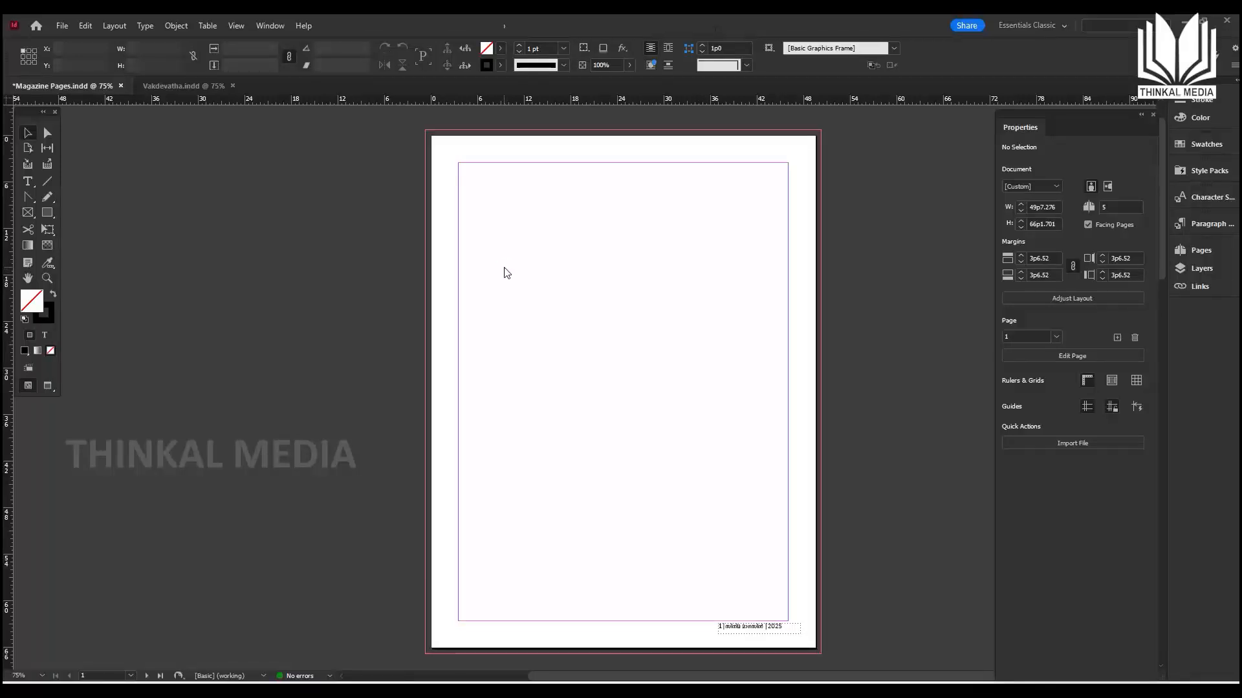
key(ctrl+d)
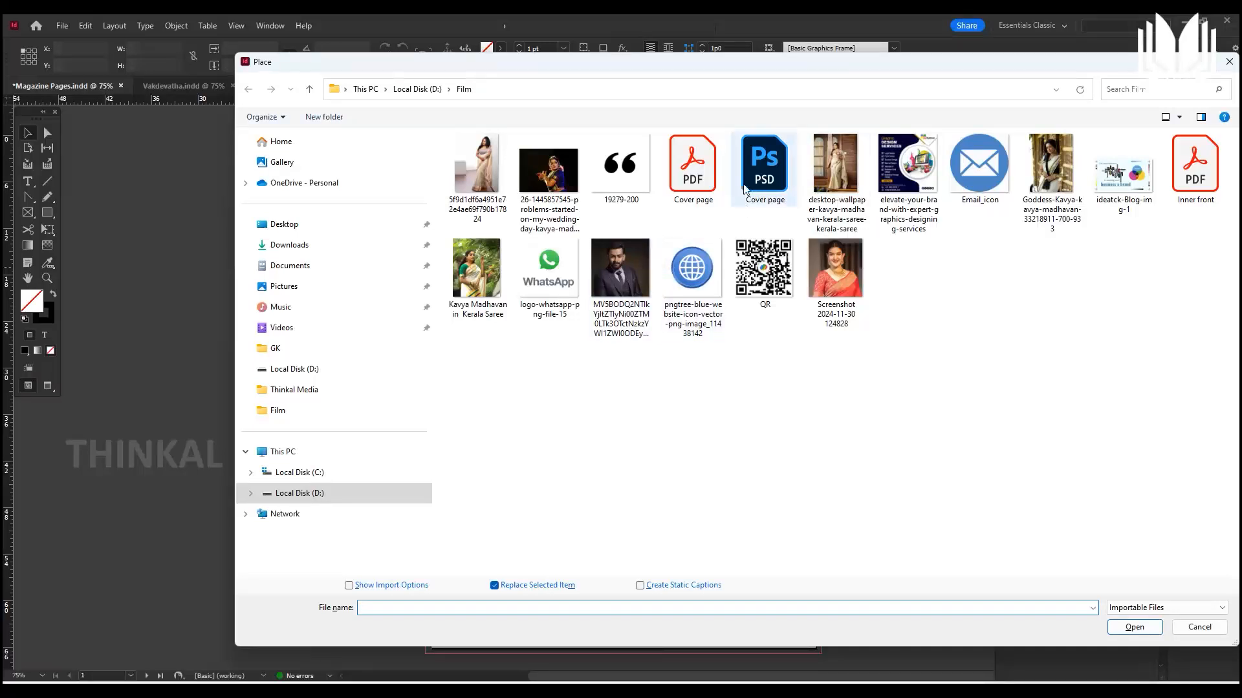
click(691, 169)
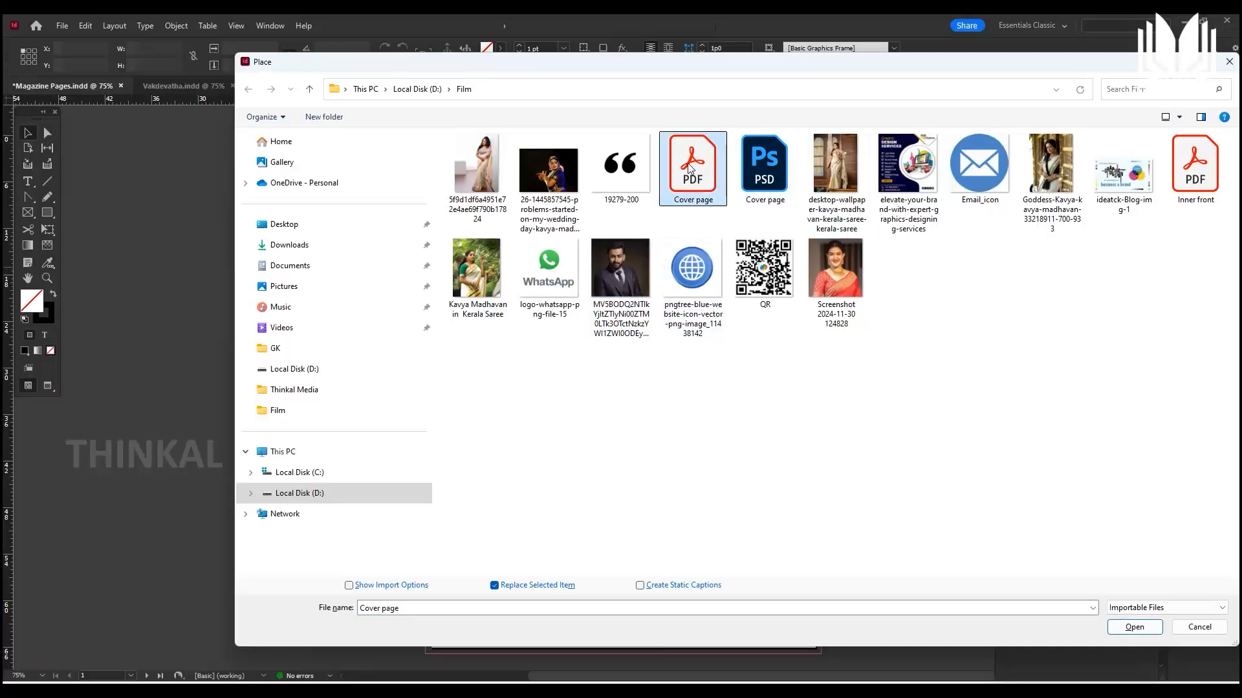
click(761, 169)
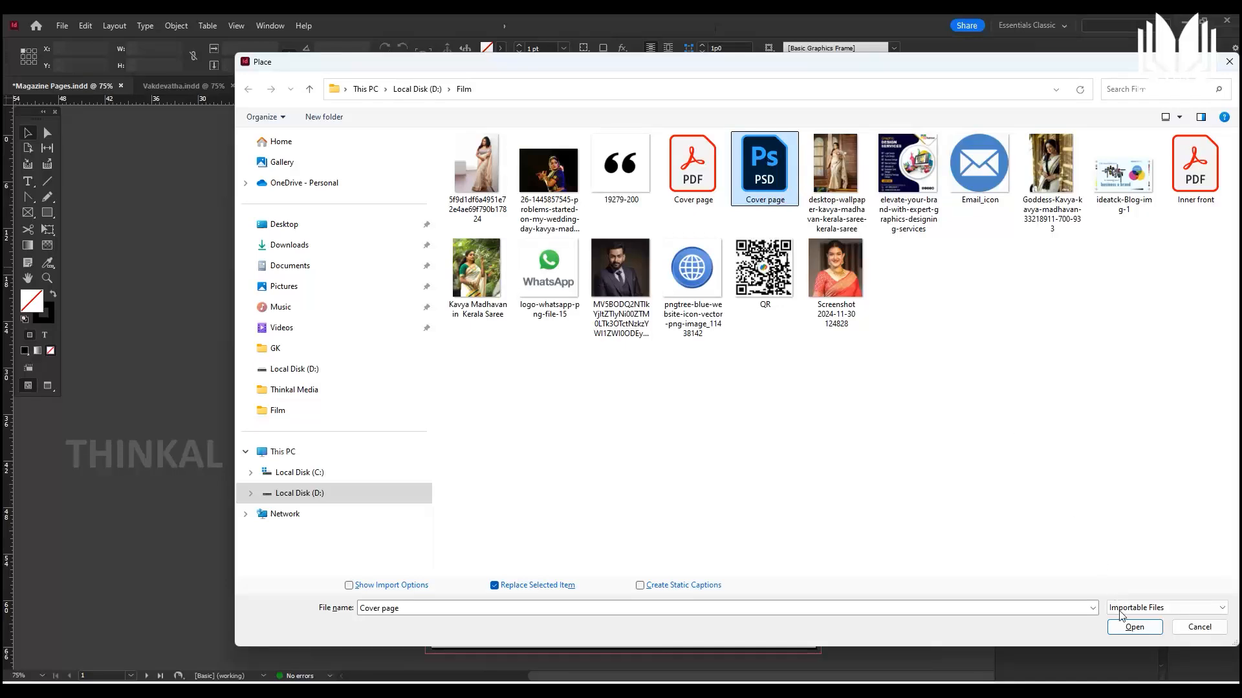
click(1133, 627)
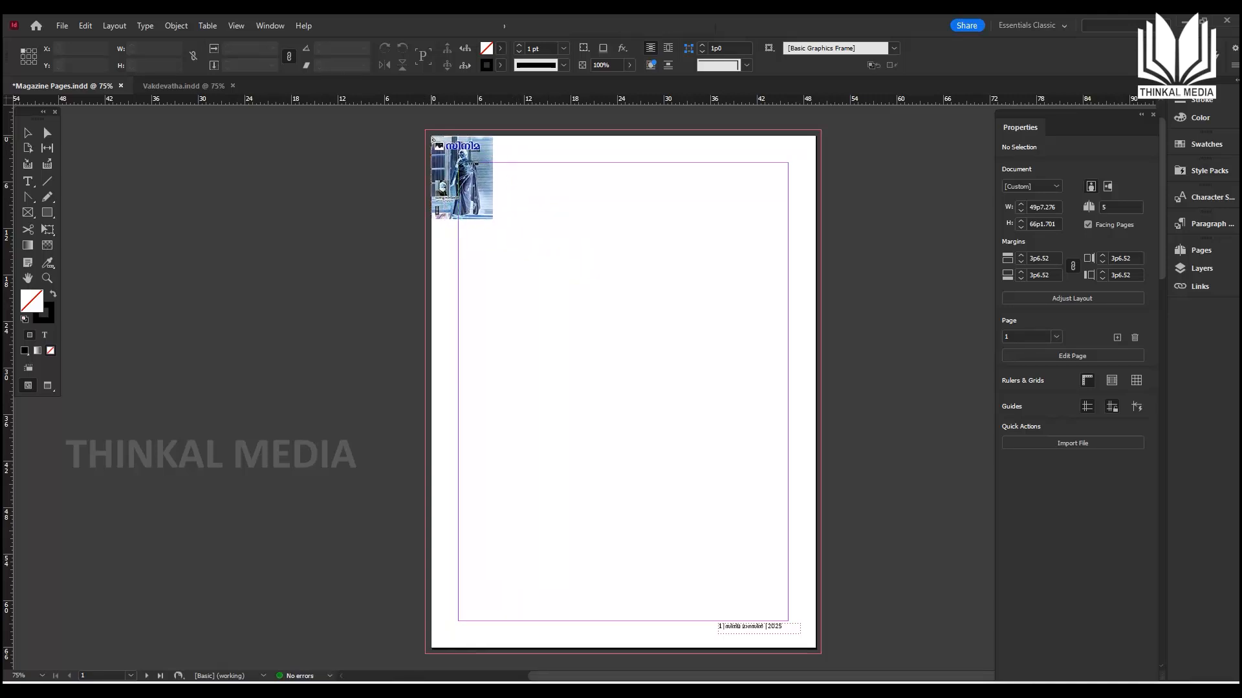
drag(432, 136, 431, 136)
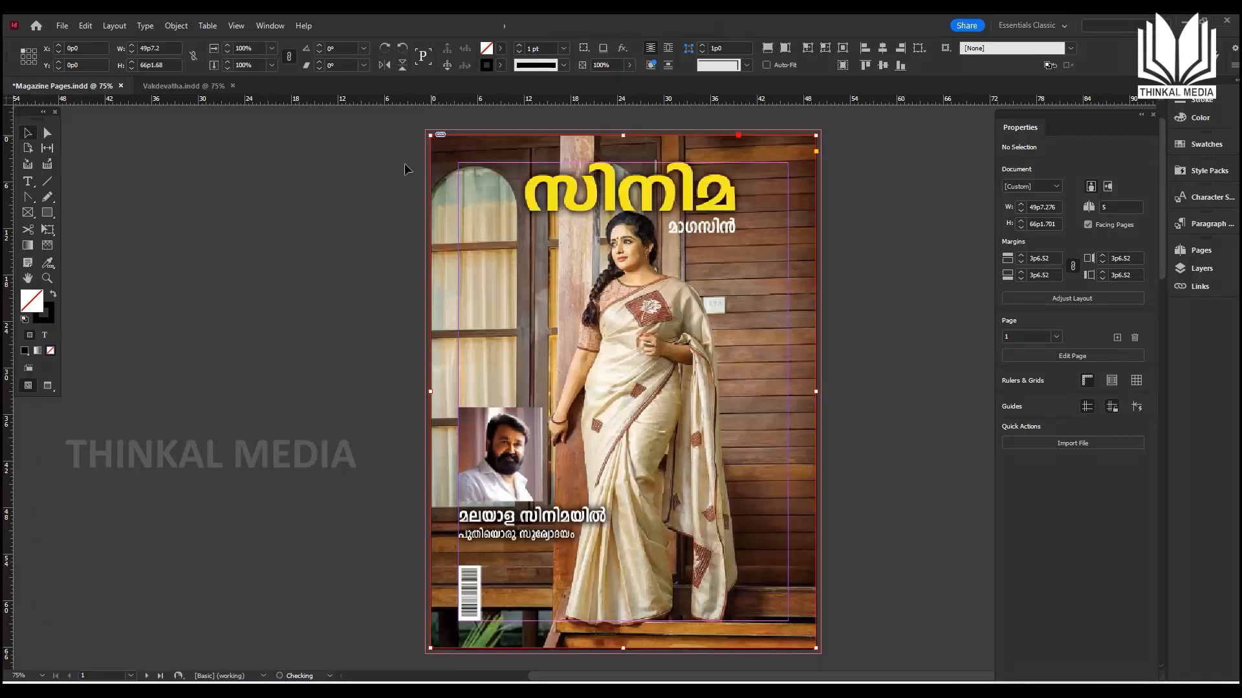
click(878, 201)
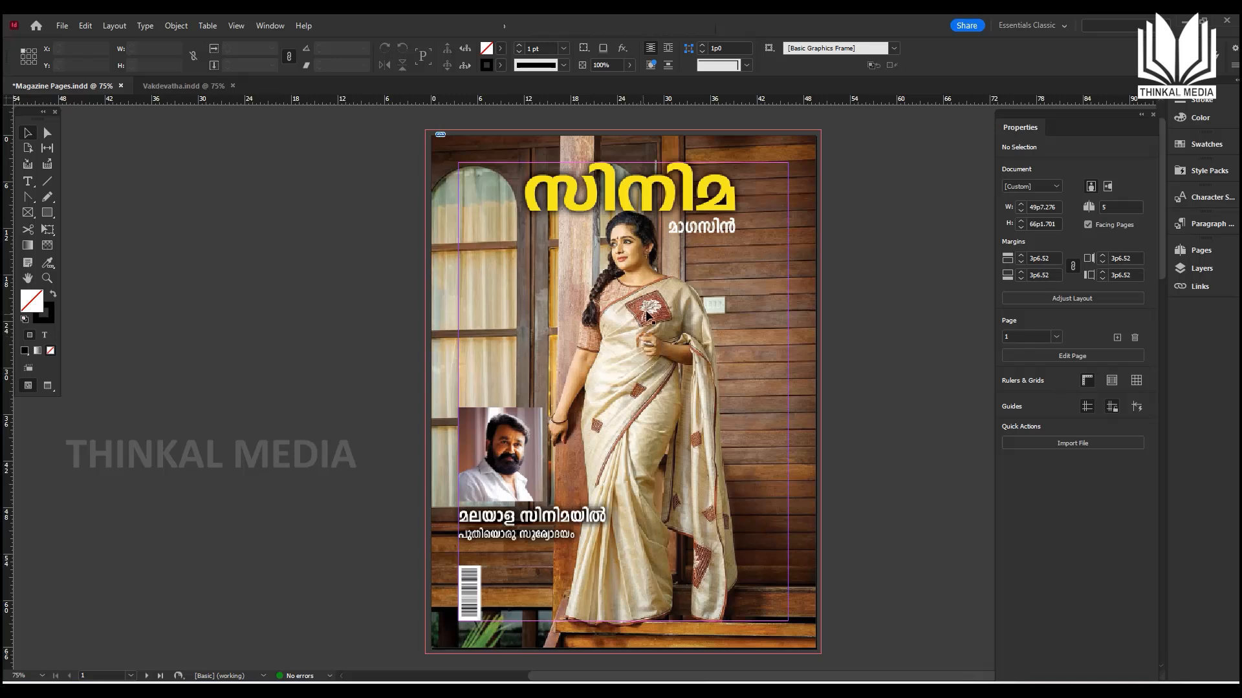
Open the placed cover image on page 1 for editing in Adobe Photoshop 2021.
click(737, 273)
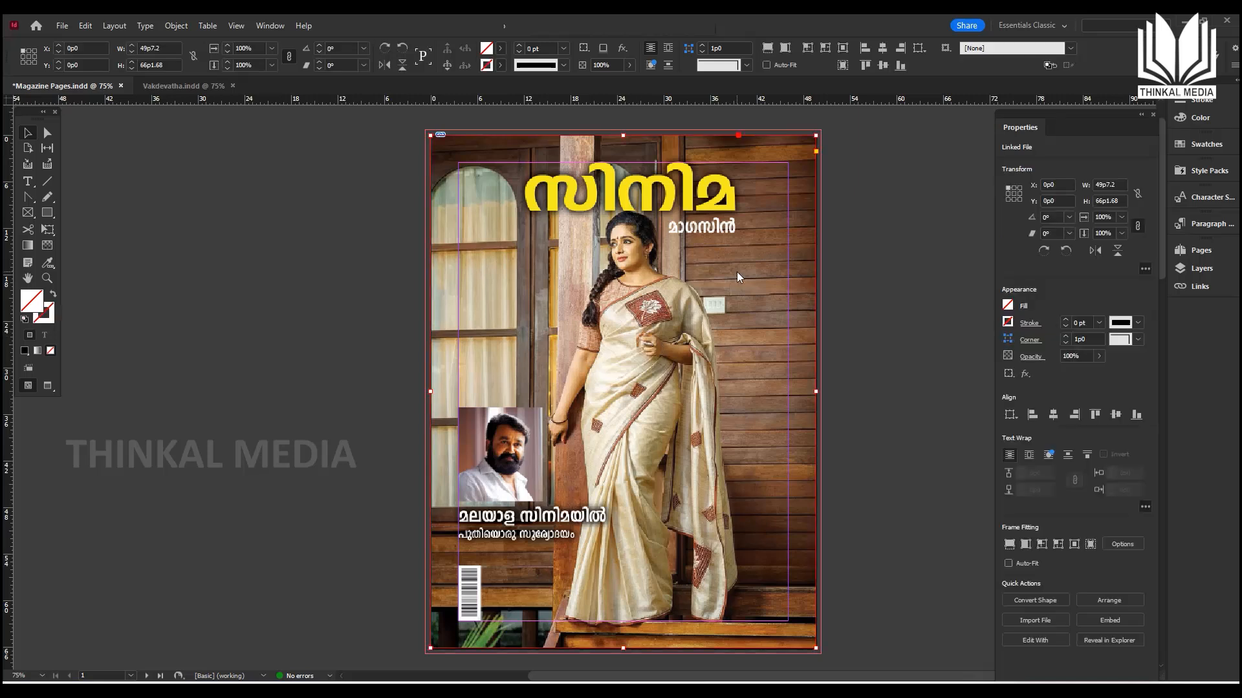
right_click(737, 275)
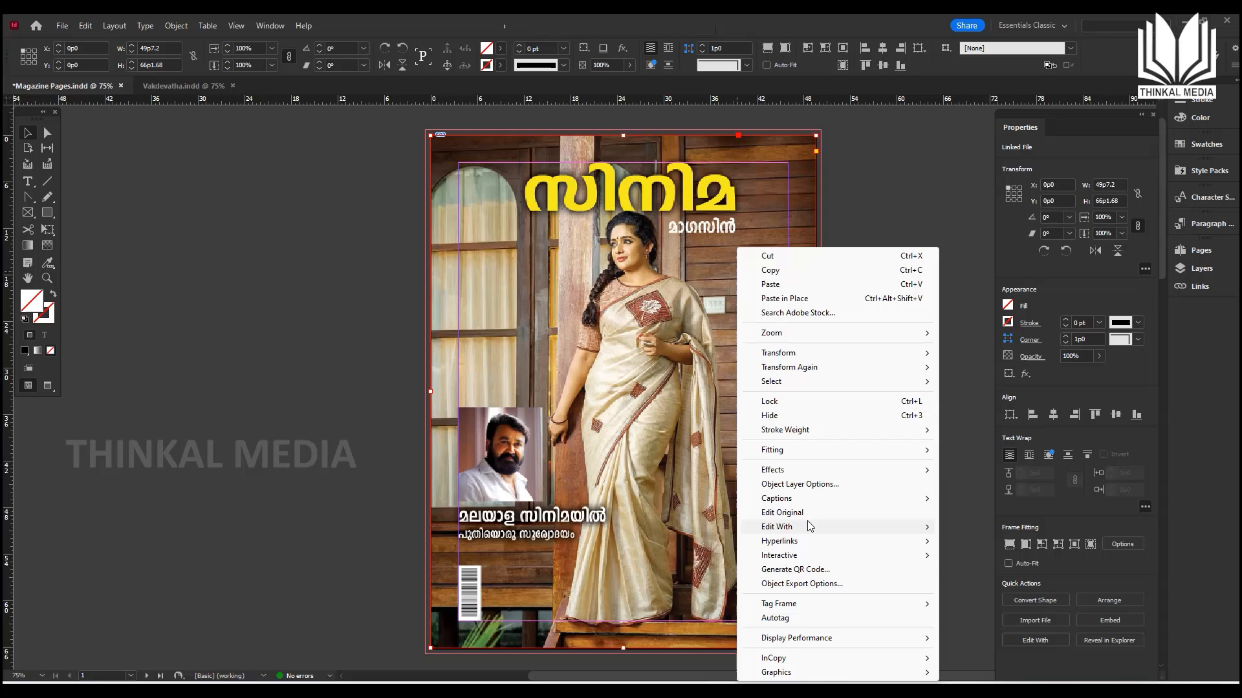
mouse_move(777, 531)
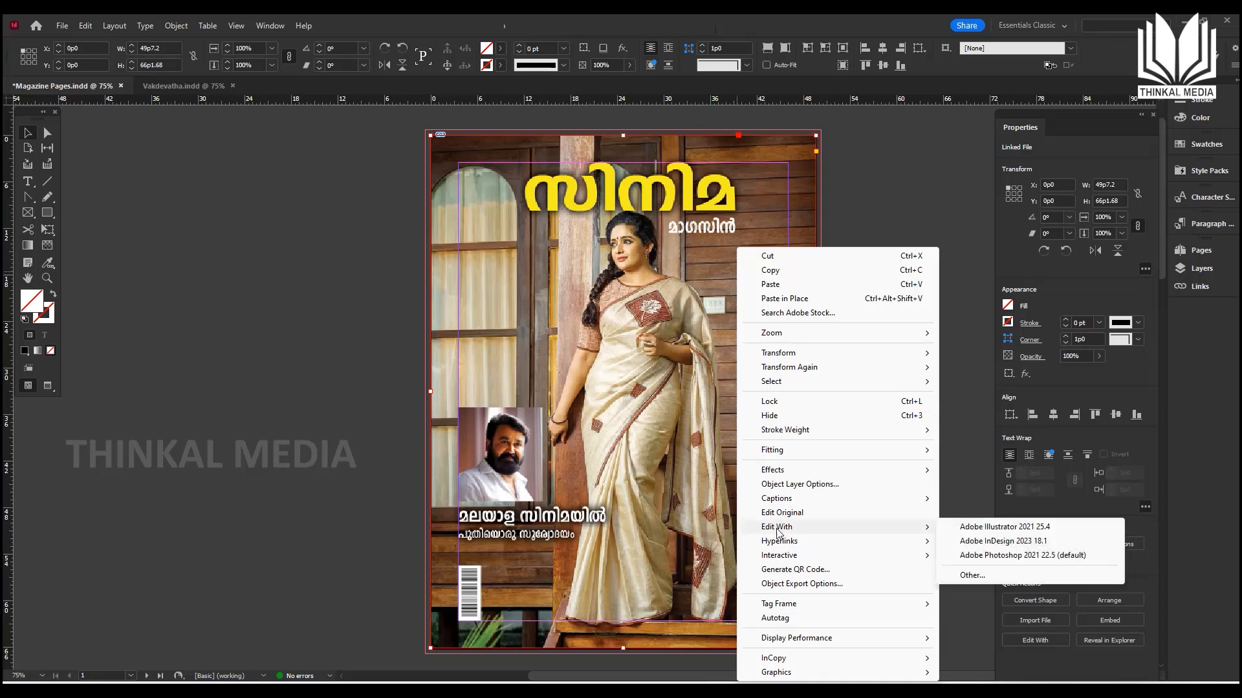
click(982, 555)
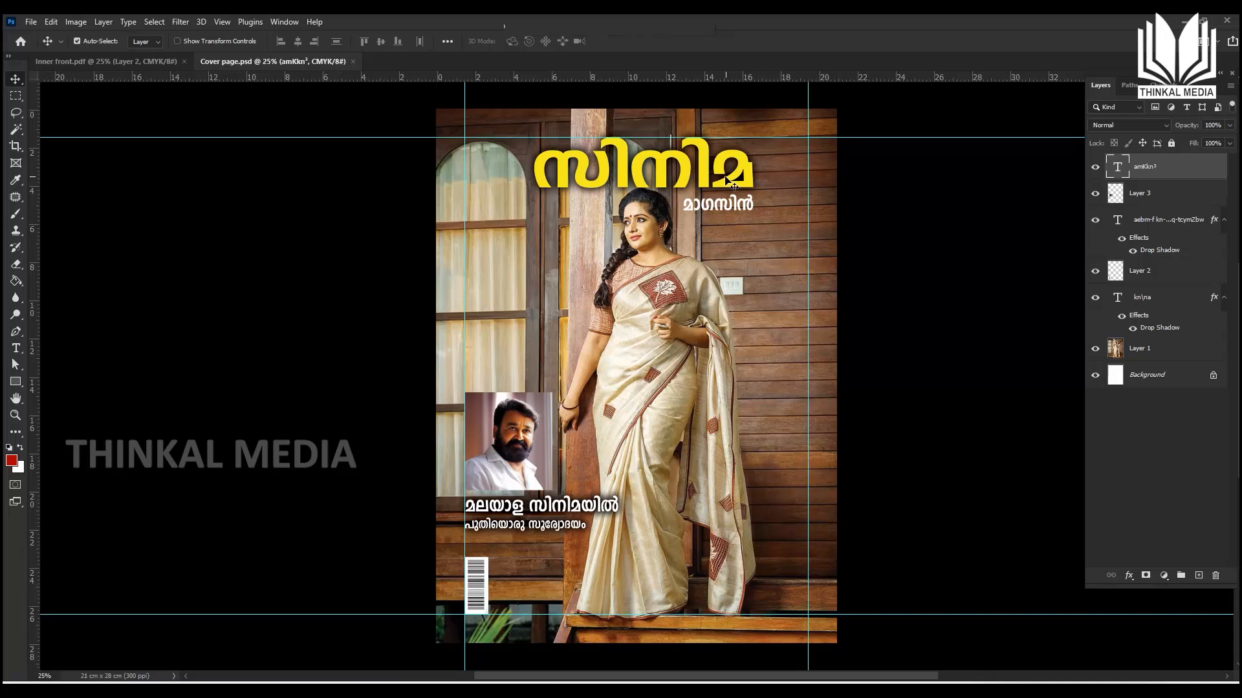
Select the text layer of the main title "സിനിമ" and save the cover file.
right_click(696, 168)
click(712, 174)
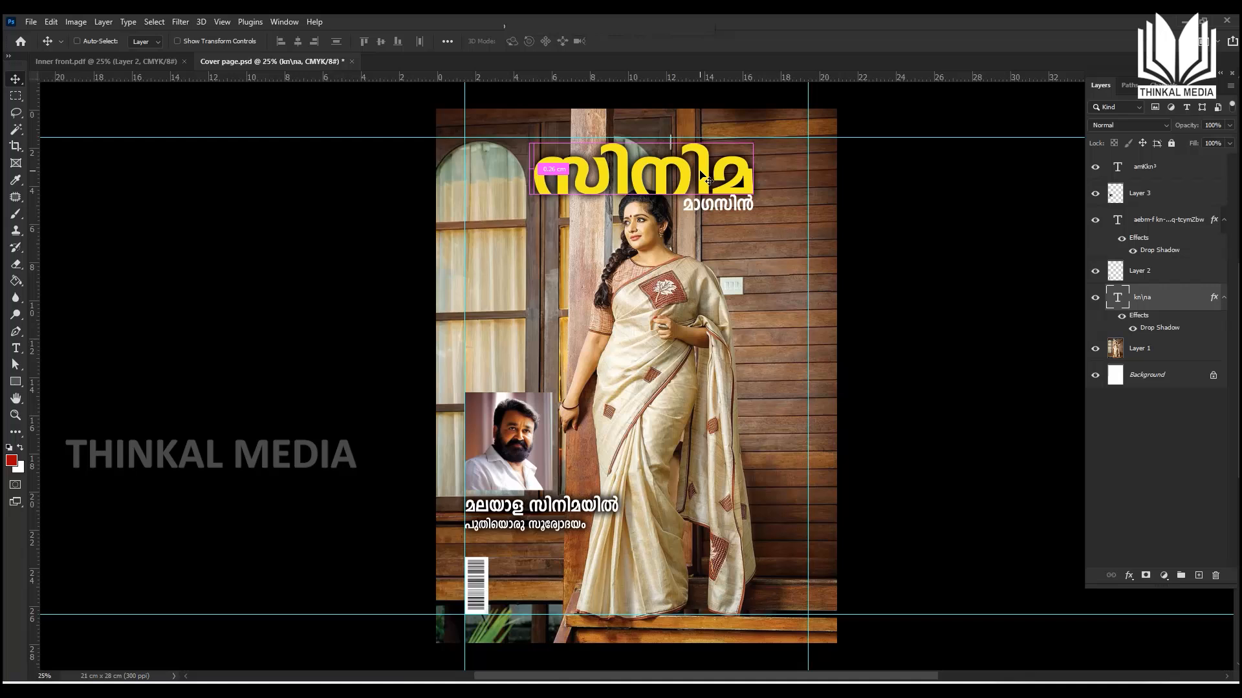
key(ctrl+s)
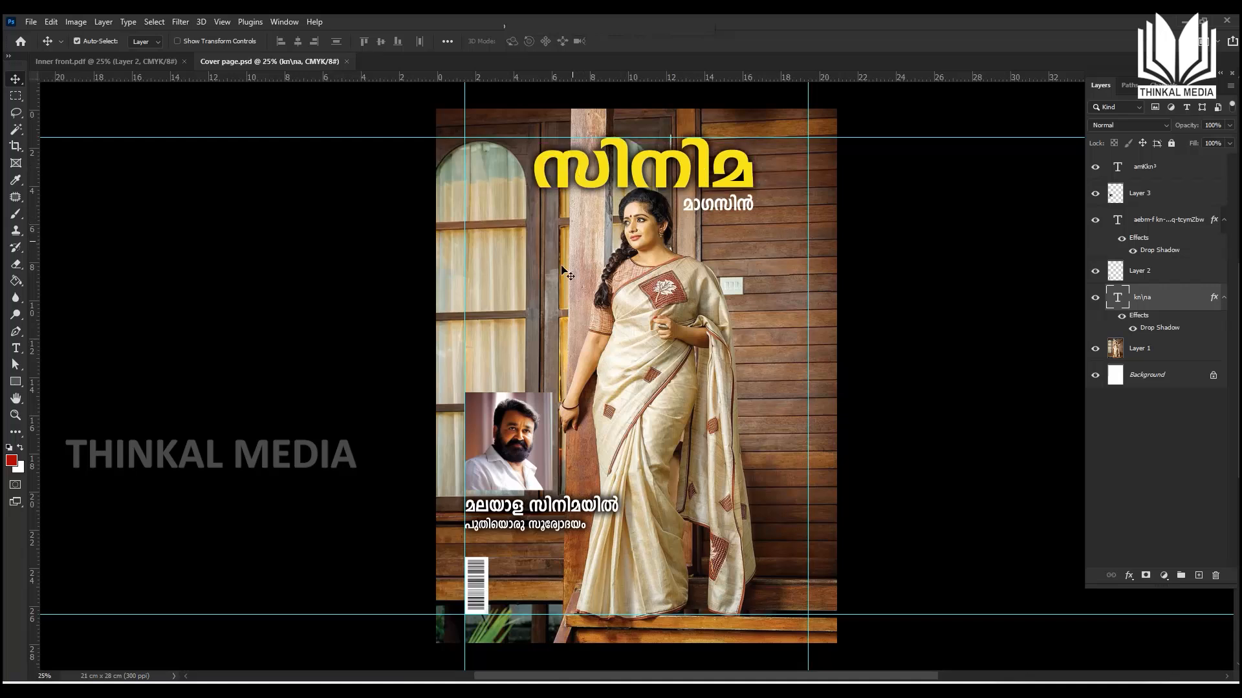
Recolour the main title text "സിനിമ" to white (ffffff).
right_click(585, 188)
key(Escape)
click(17, 350)
drag(538, 169, 752, 177)
click(520, 41)
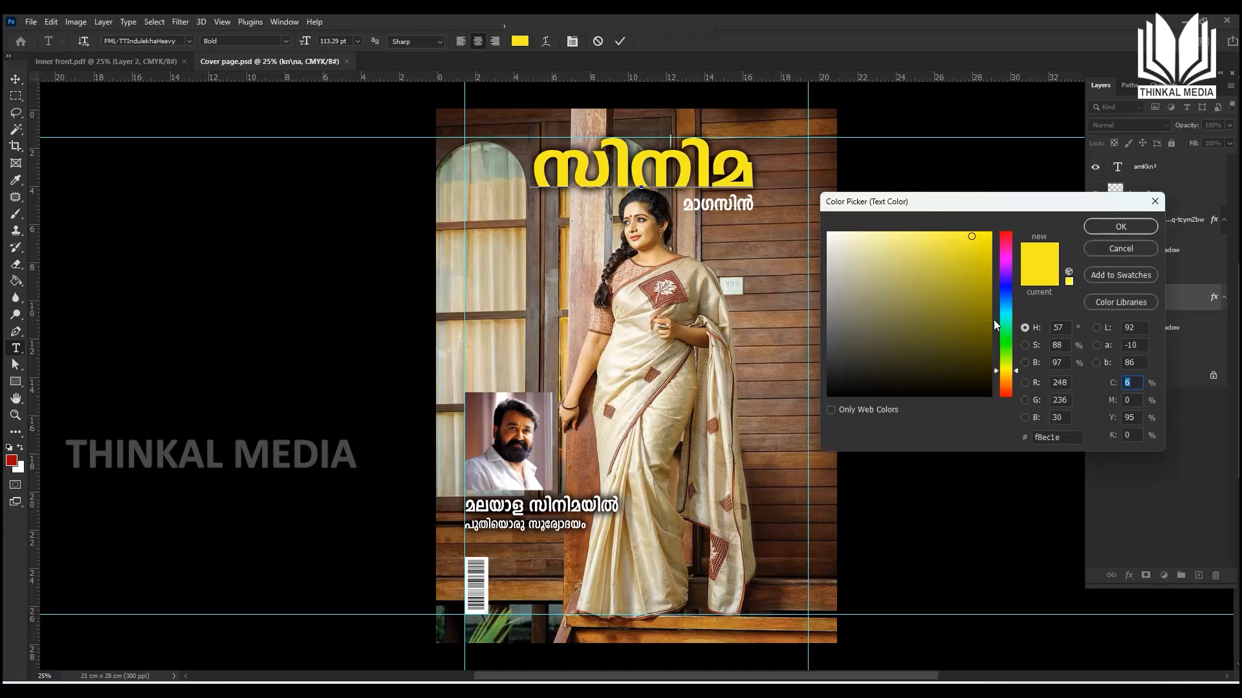
click(999, 317)
click(990, 232)
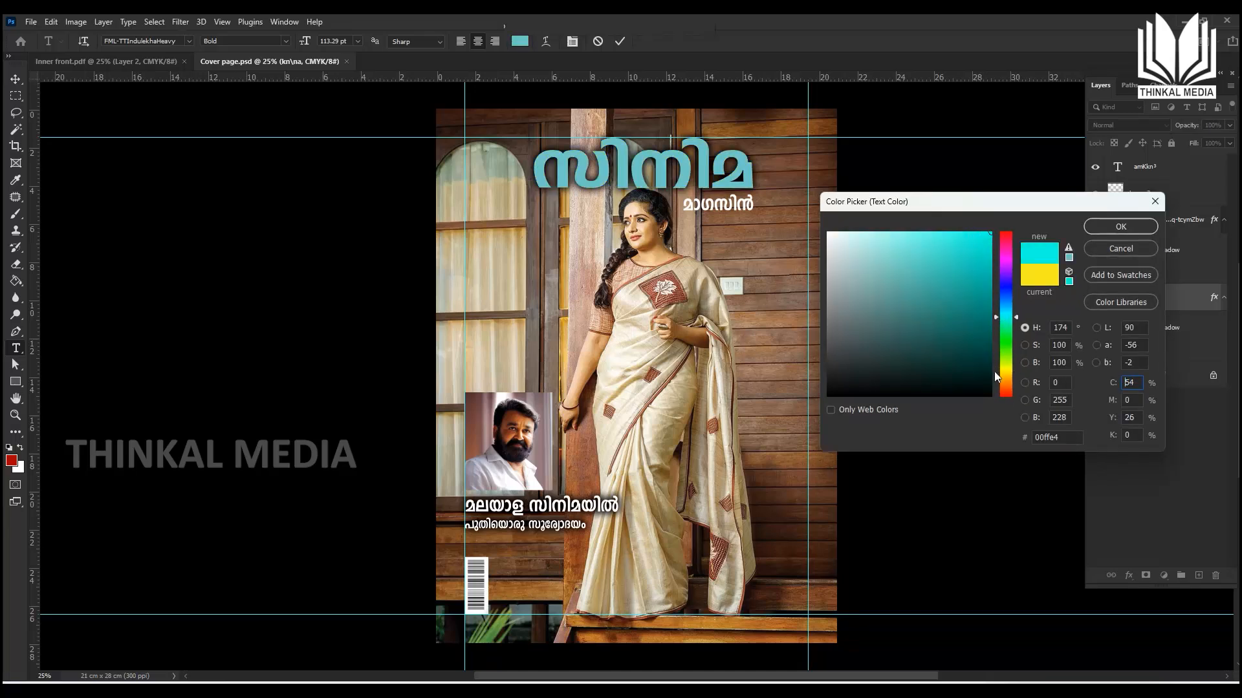
drag(944, 326, 809, 212)
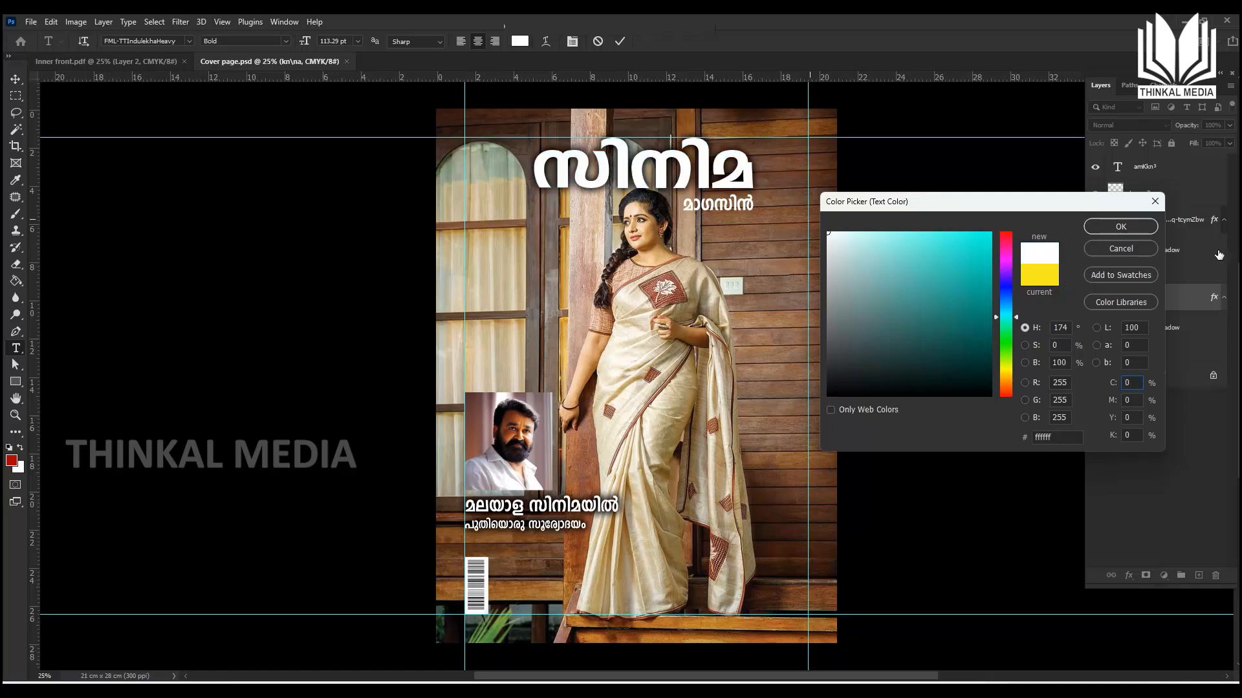
click(1121, 226)
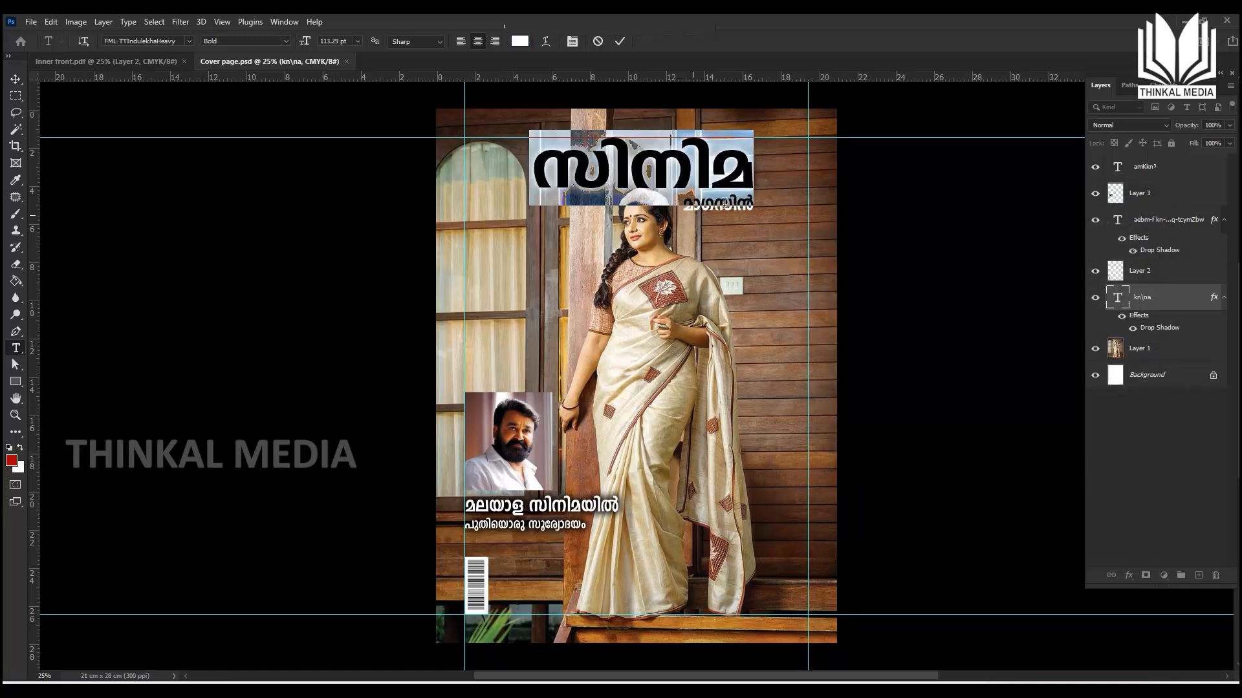
click(14, 80)
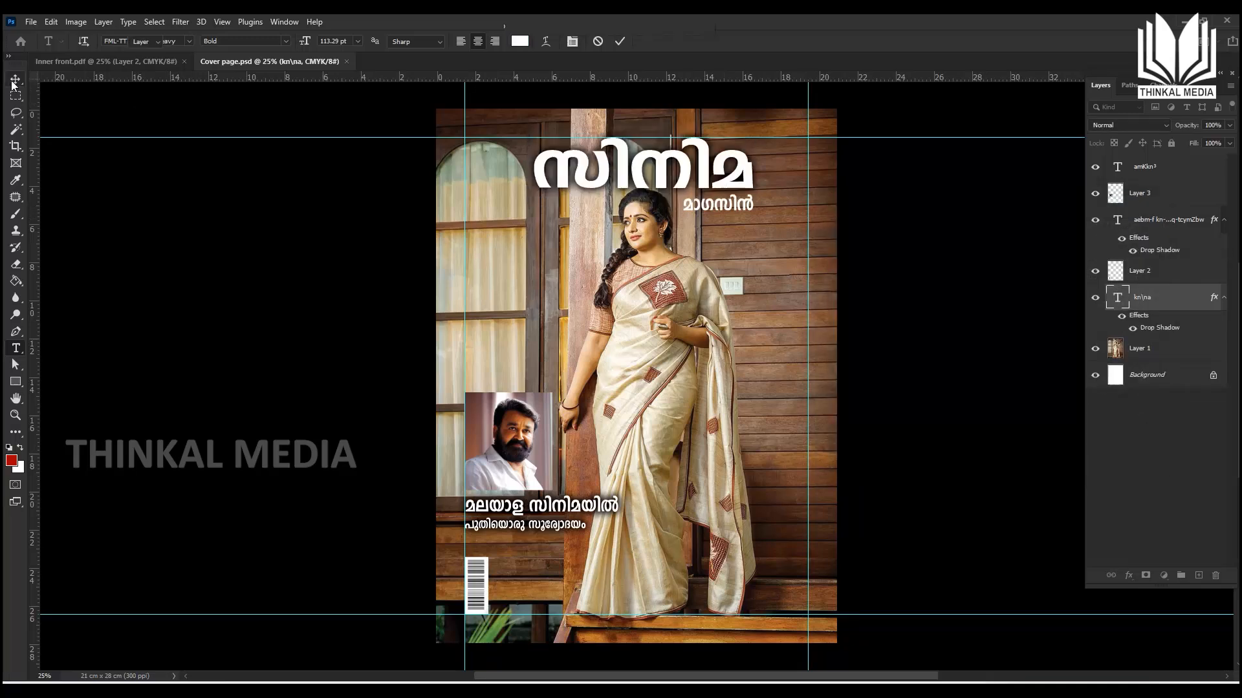
Recolour the subtitle "മാഗസിൻ" to yellow and shift it up about 0.41 cm, closer to the main title.
right_click(734, 211)
click(737, 213)
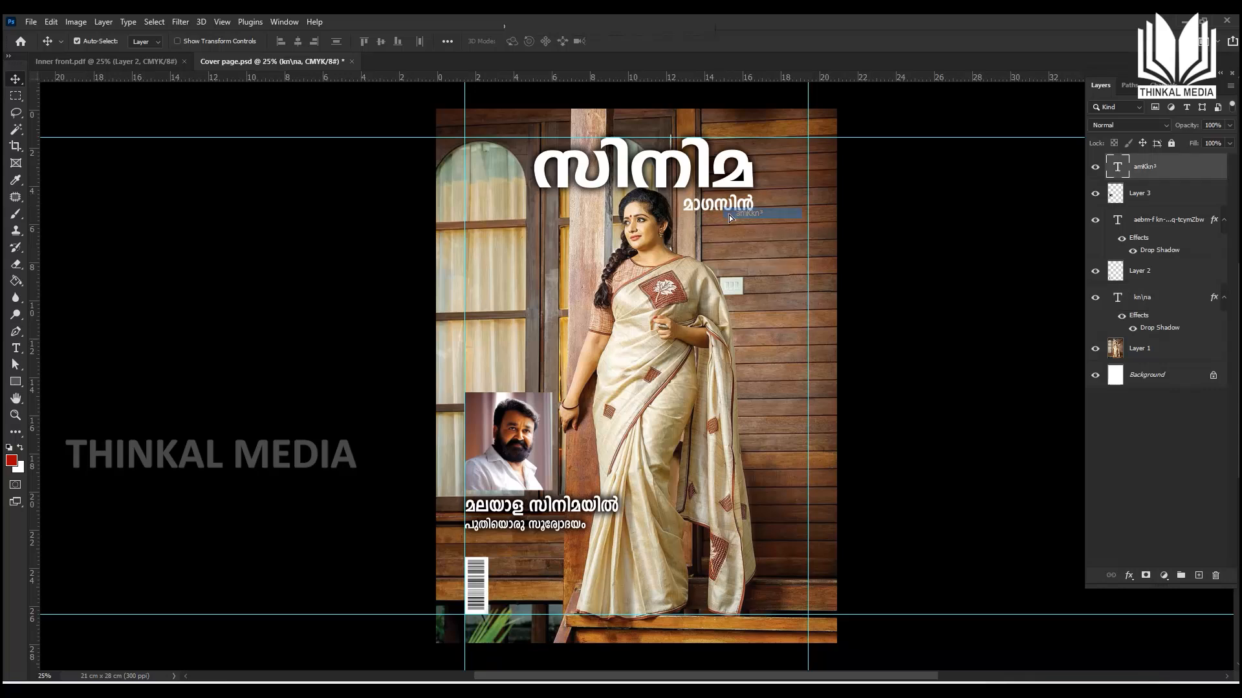
click(16, 349)
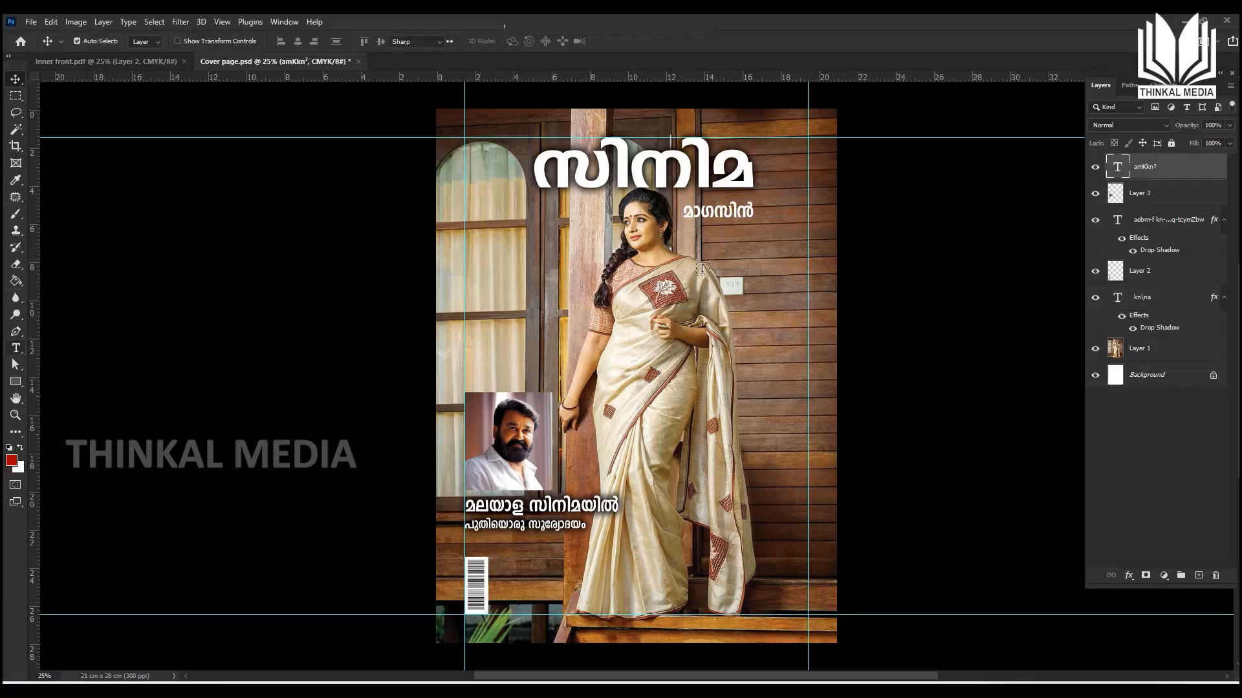
drag(684, 213, 754, 213)
click(519, 40)
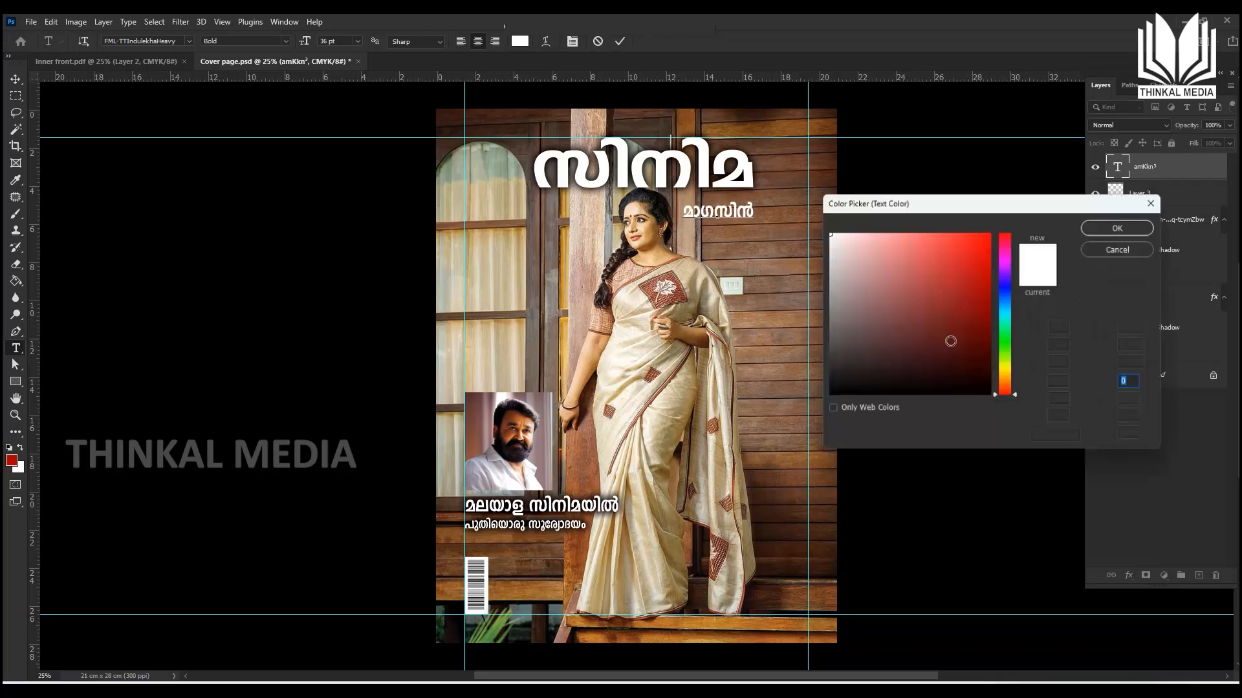
click(990, 233)
click(1105, 226)
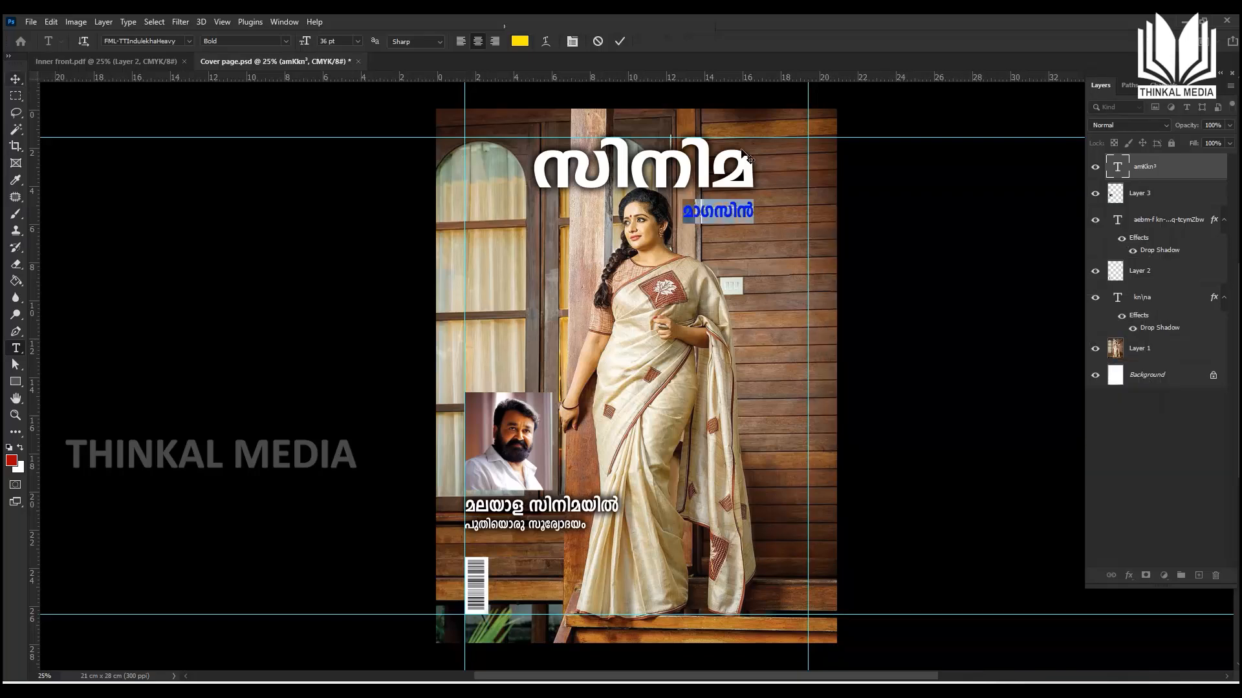
key(ctrl+Return)
drag(727, 216, 727, 209)
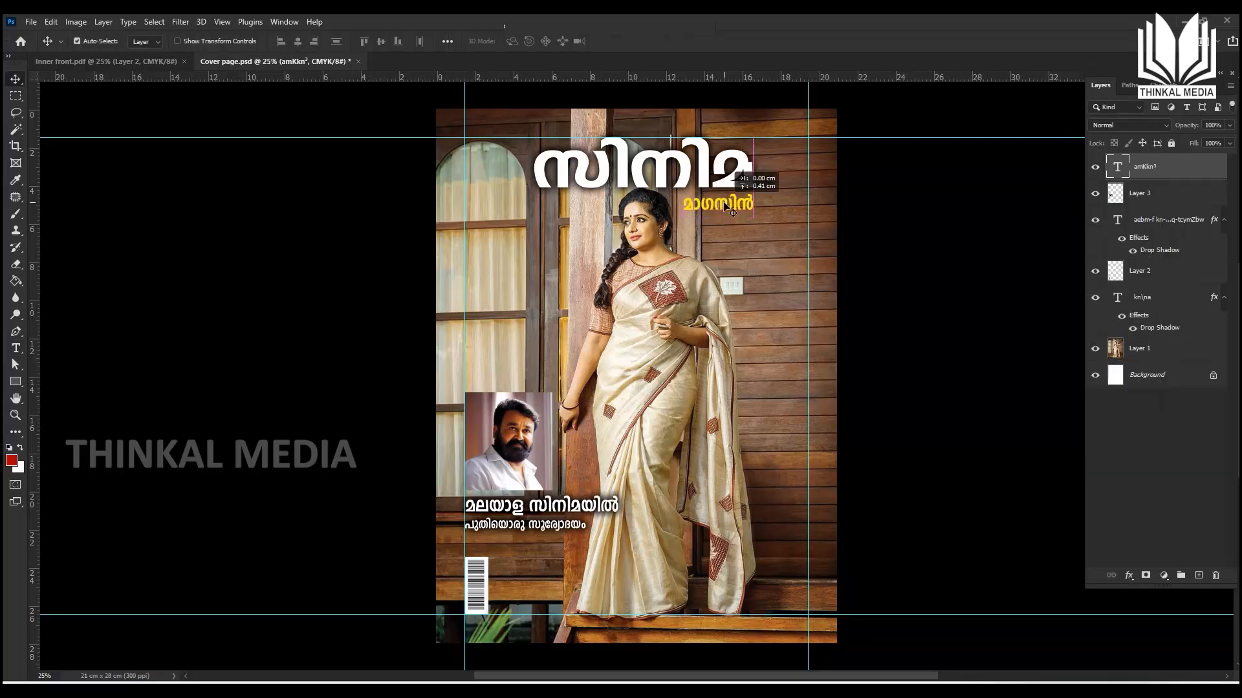
Save the edited cover file, and save the Magazine Pages document in InDesign with the updated cover.
key(ctrl+s)
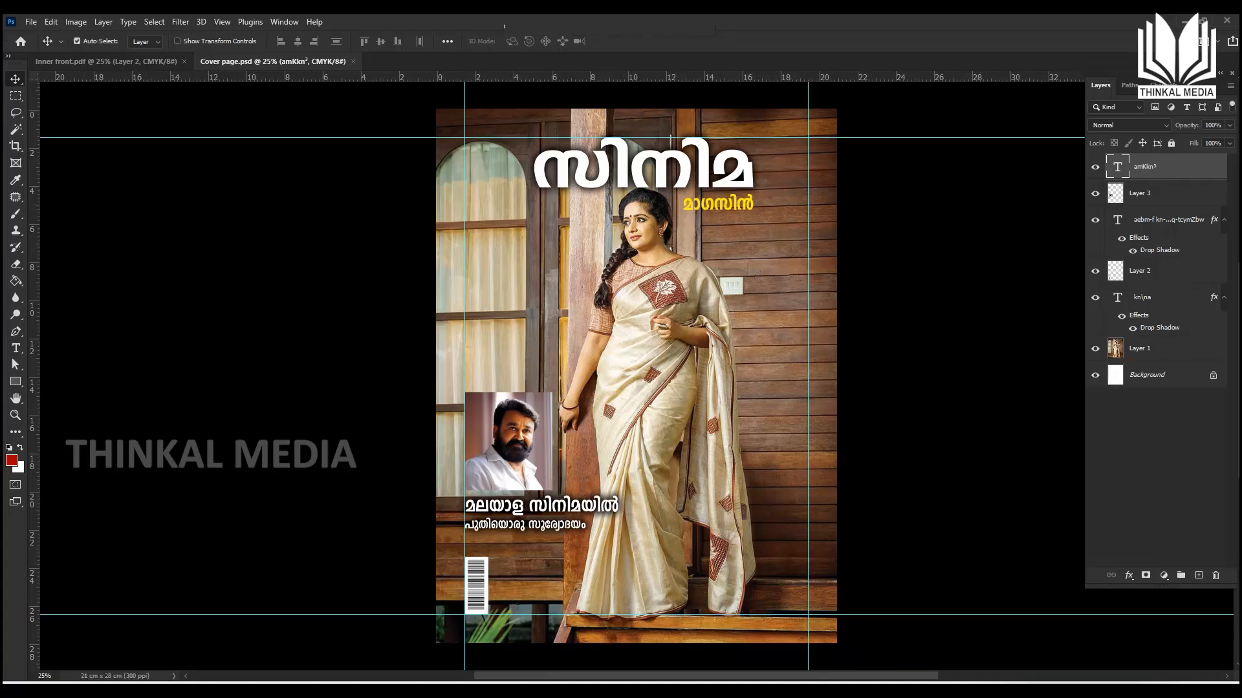
mouse_move(823, 690)
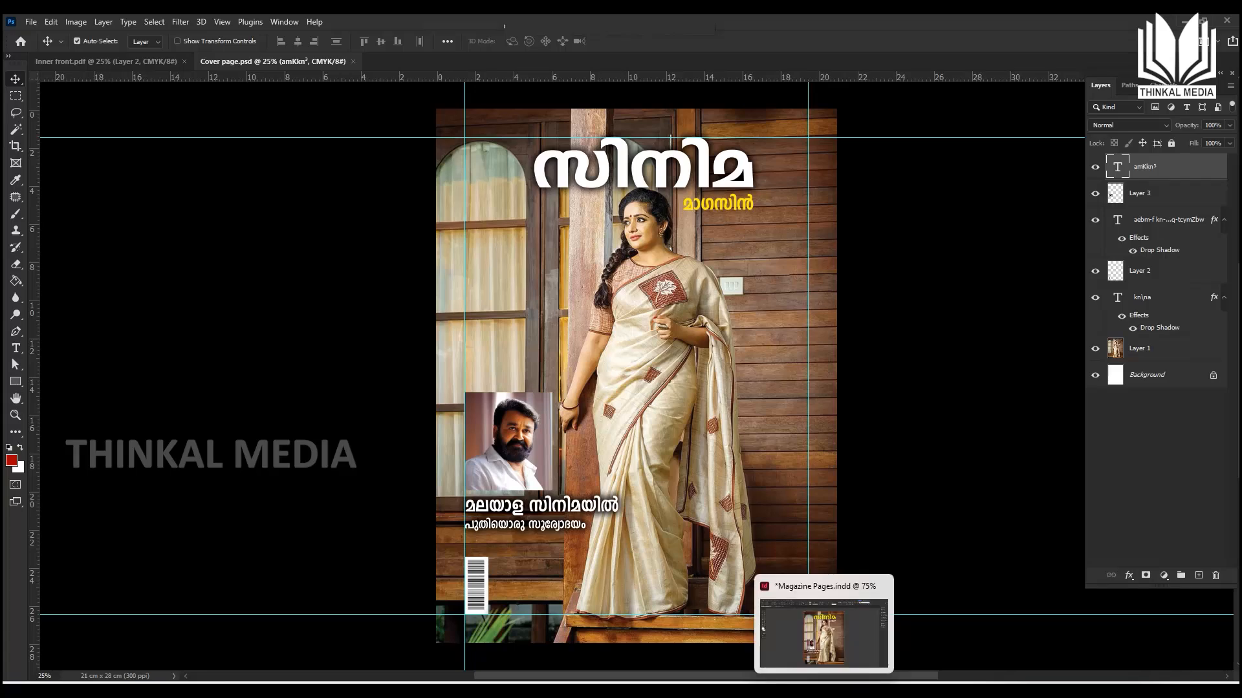
click(823, 691)
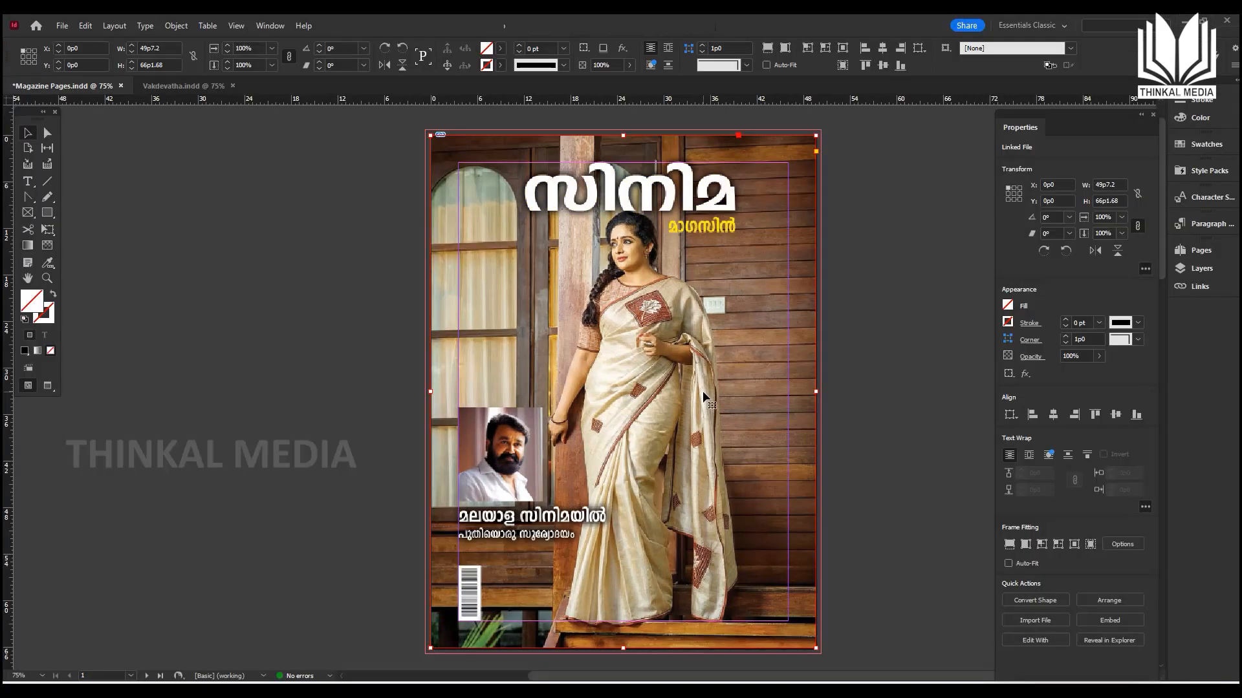
key(ctrl+s)
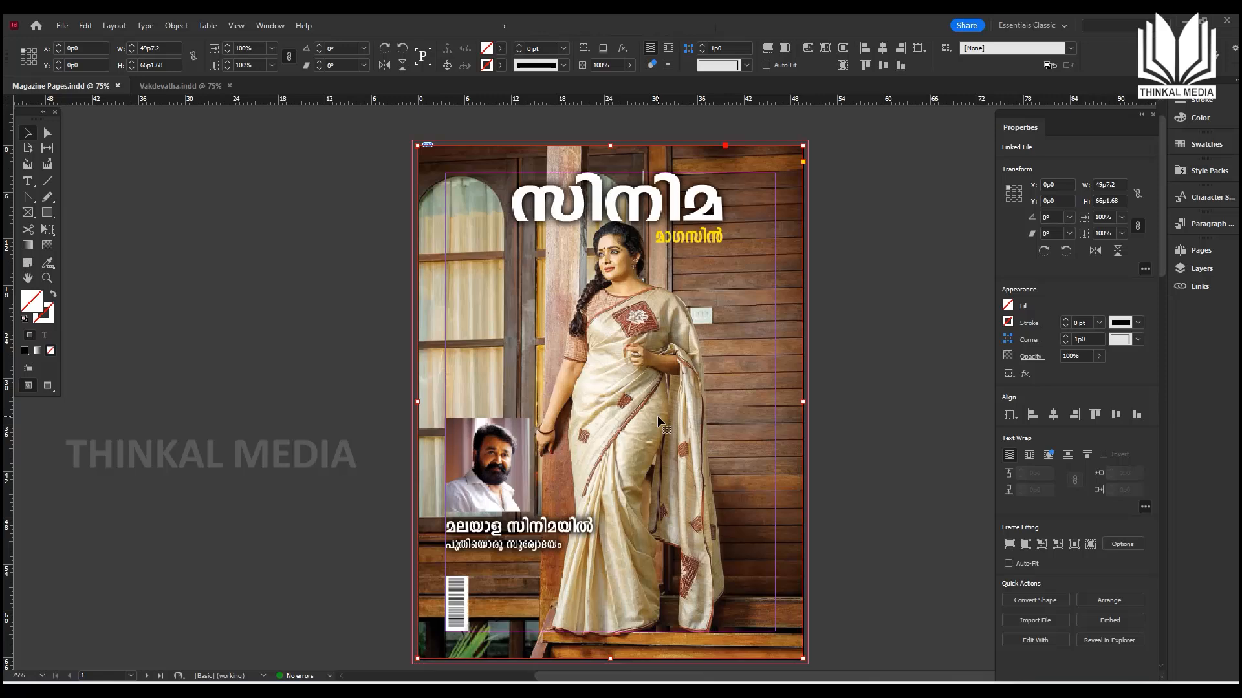
Review the updated cover on page 1 and go to the blank two-page spread below it.
scroll(664, 417, down, 3)
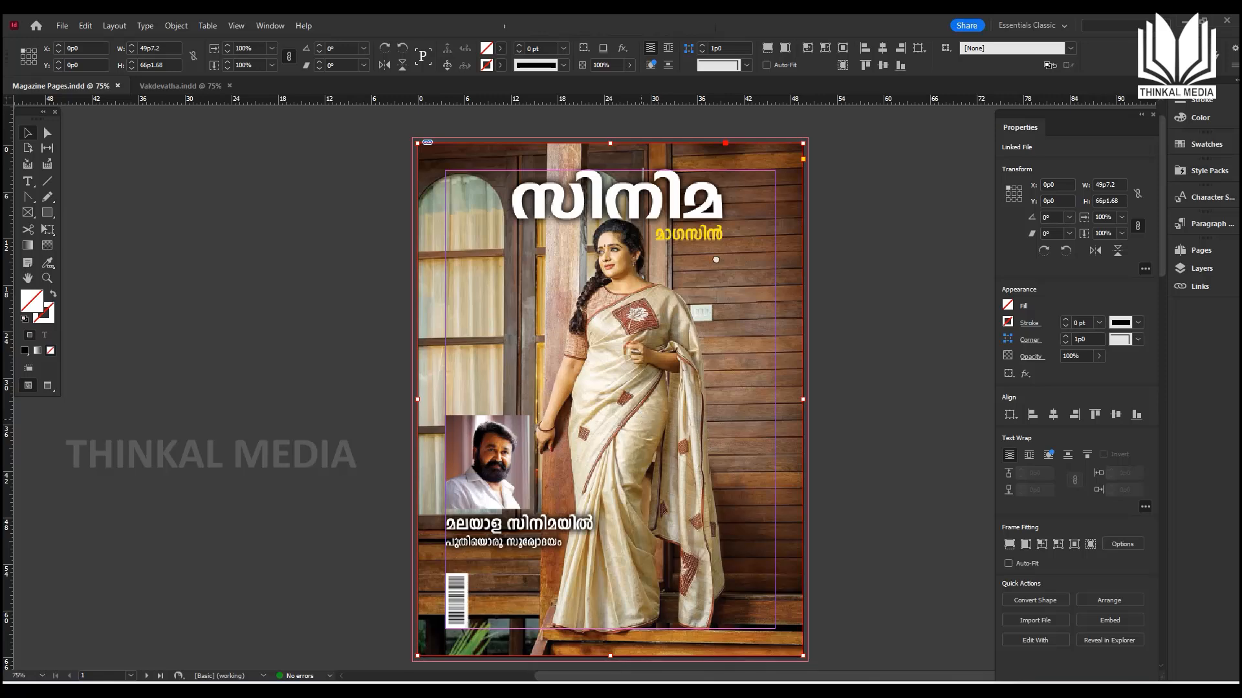
scroll(663, 367, down, 3)
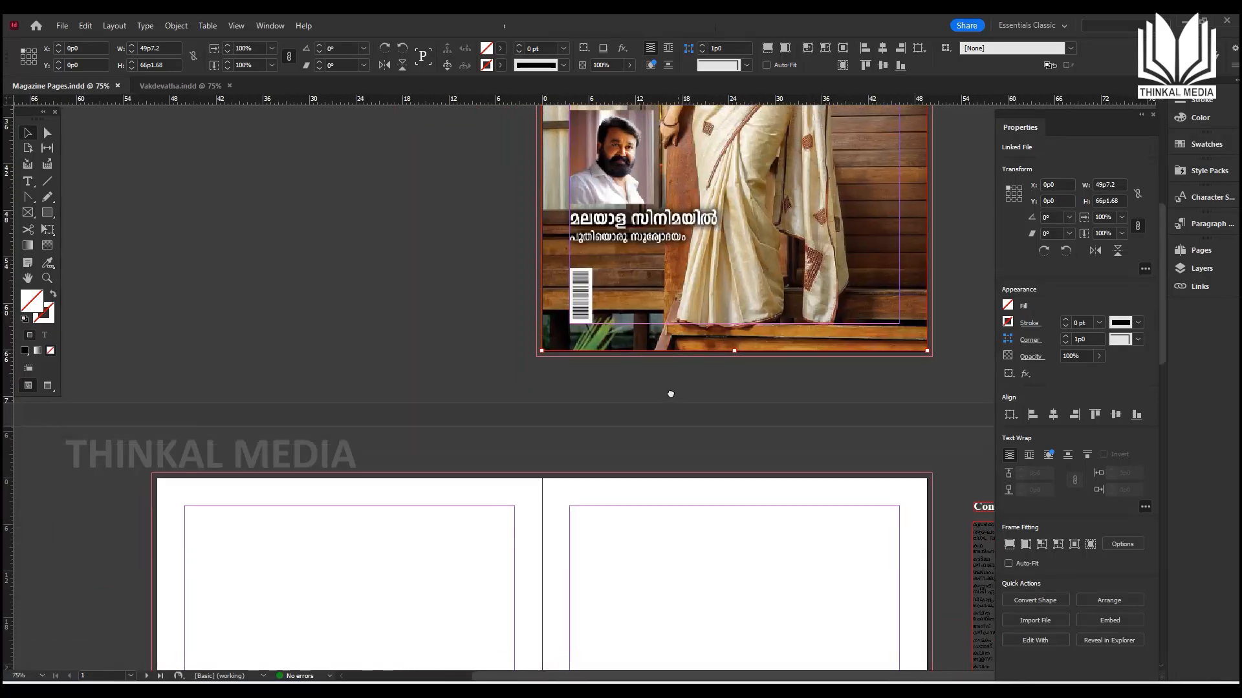
drag(668, 401, 664, 424)
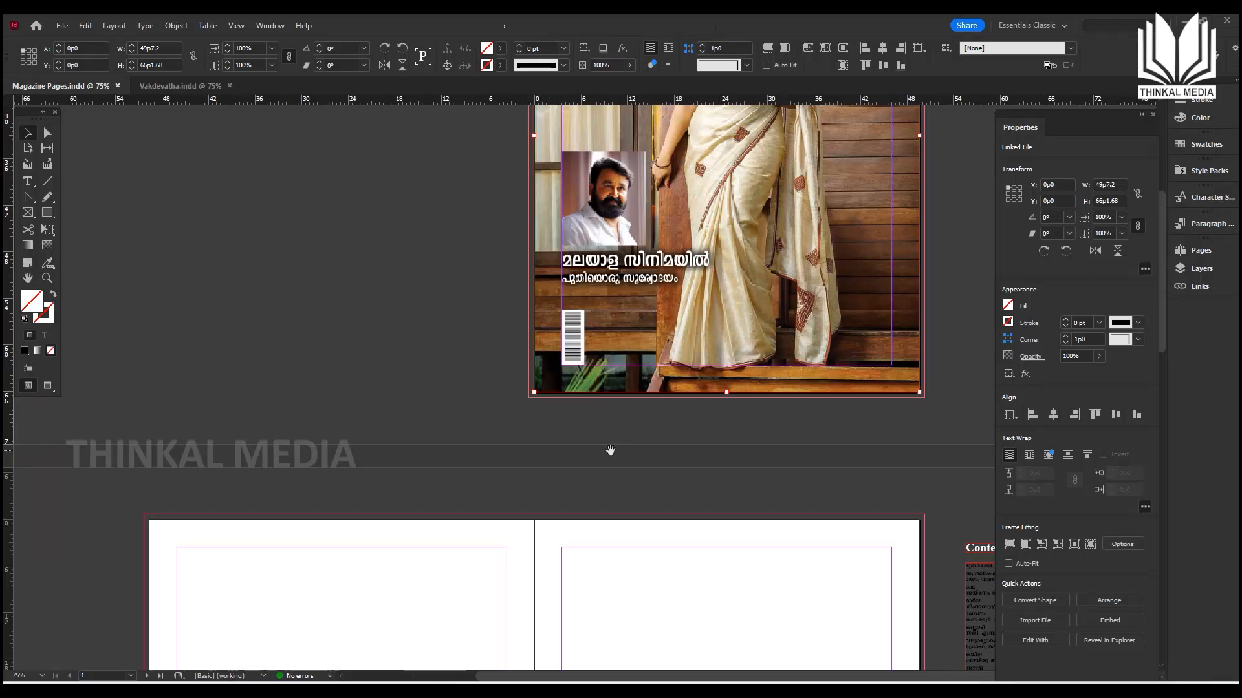
scroll(637, 436, up, 2)
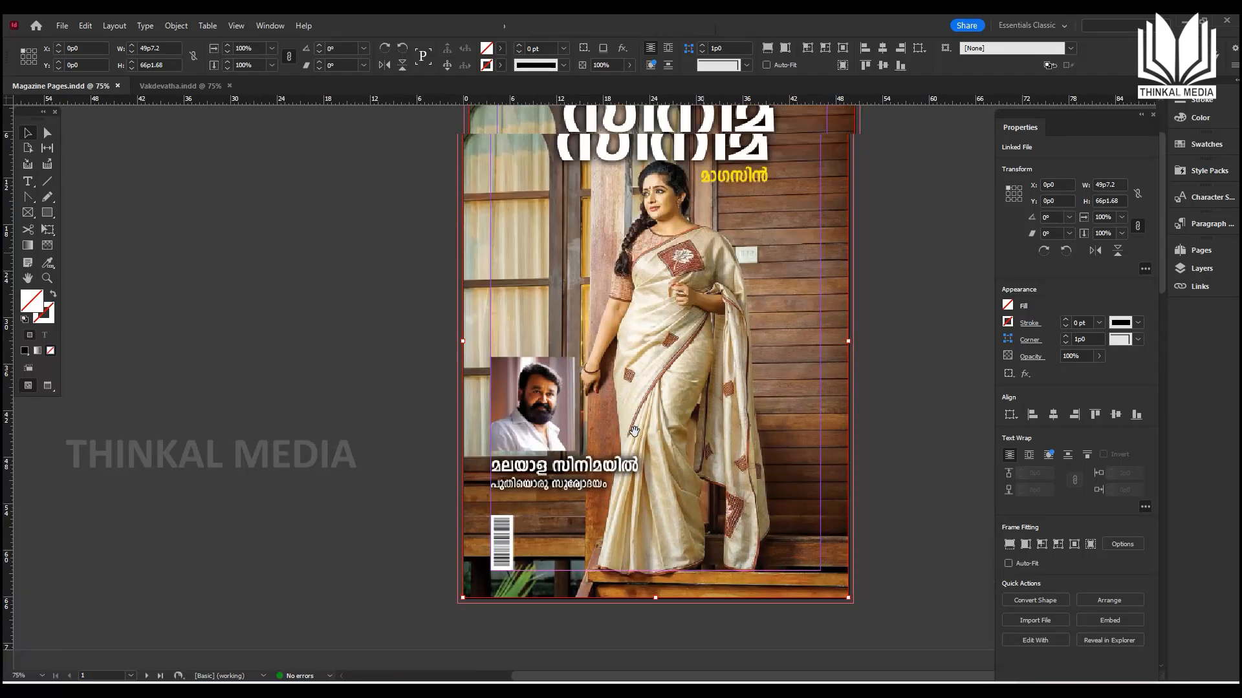
scroll(634, 368, down, 1)
scroll(635, 369, down, 5)
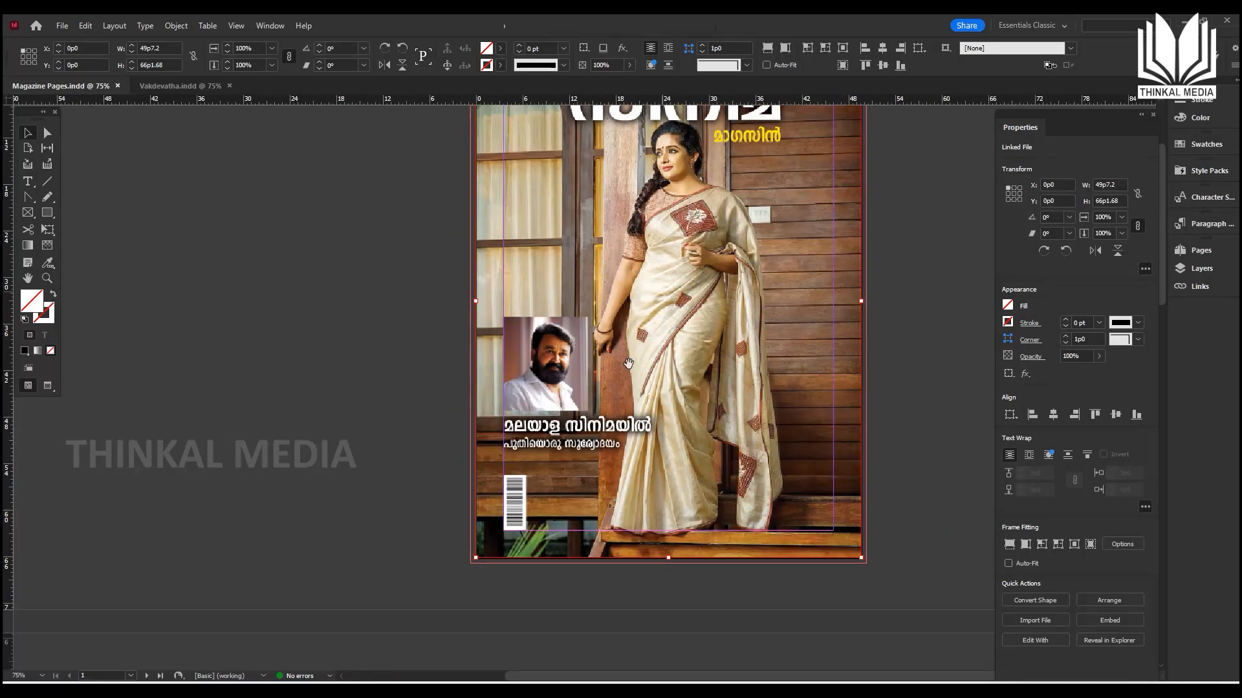
scroll(614, 349, left, 2)
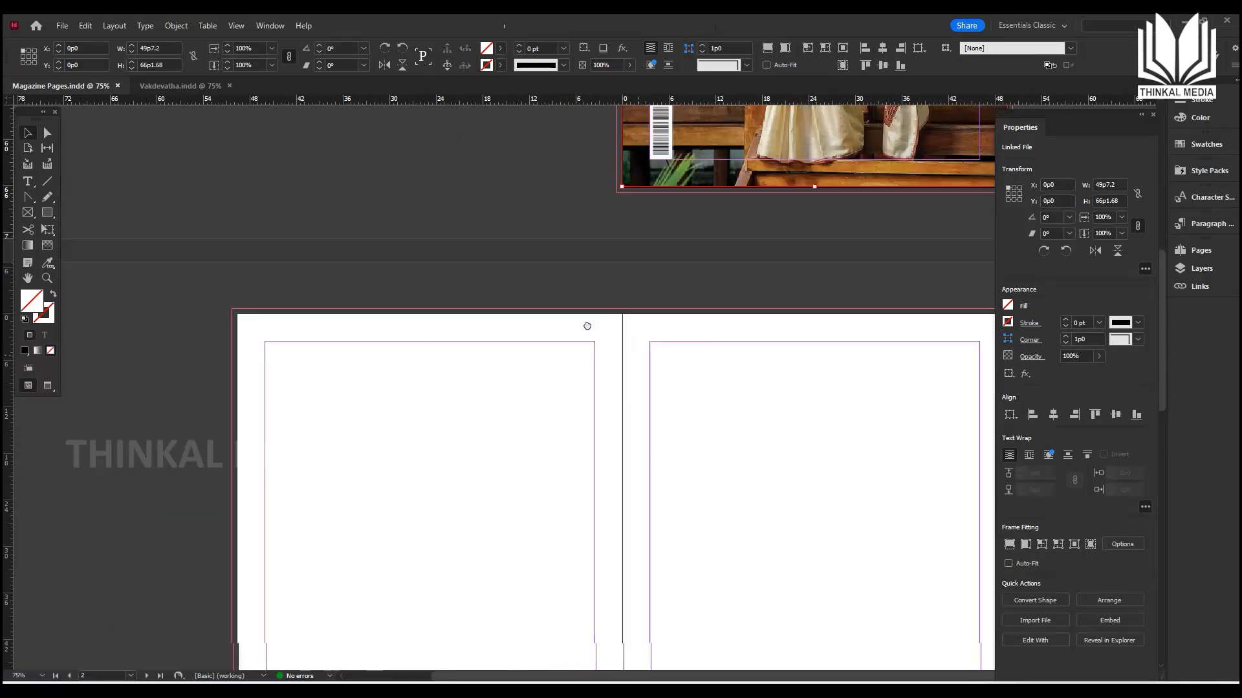
Place the "Inner front" PDF on page 2 with its upper-left corner at the page corner.
scroll(588, 326, down, 3)
scroll(587, 326, right, 1)
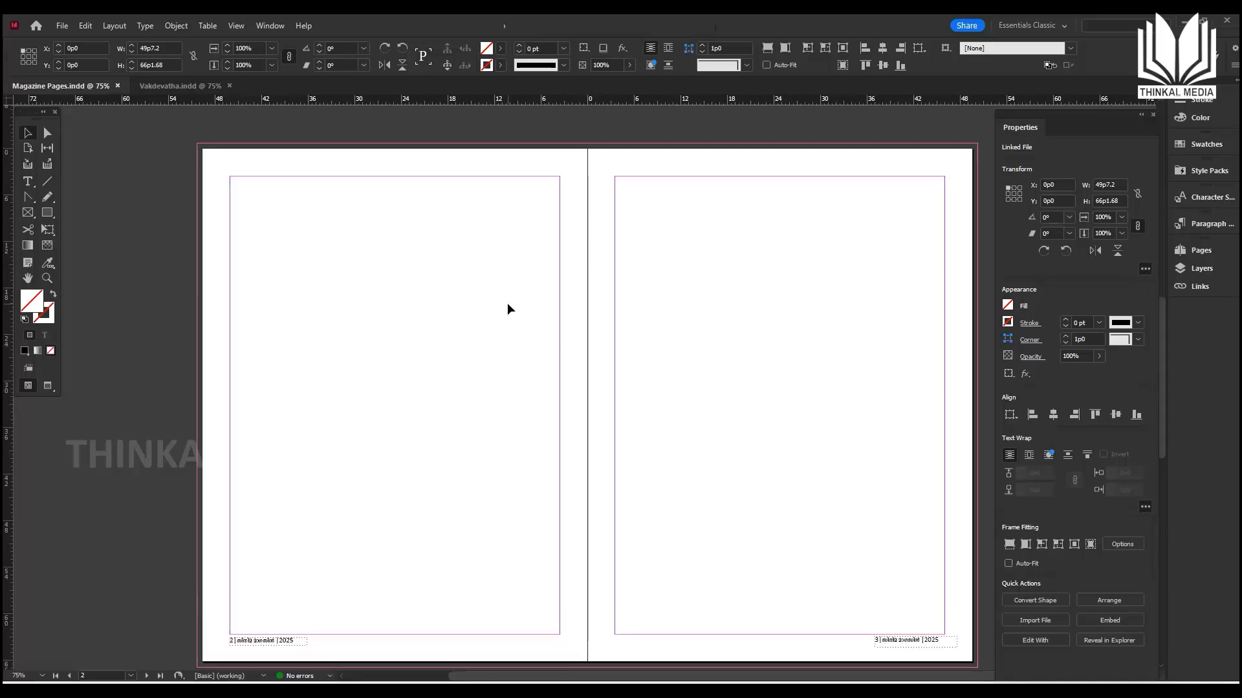
mouse_move(520, 309)
mouse_down()
mouse_move(521, 291)
mouse_move(522, 314)
mouse_up()
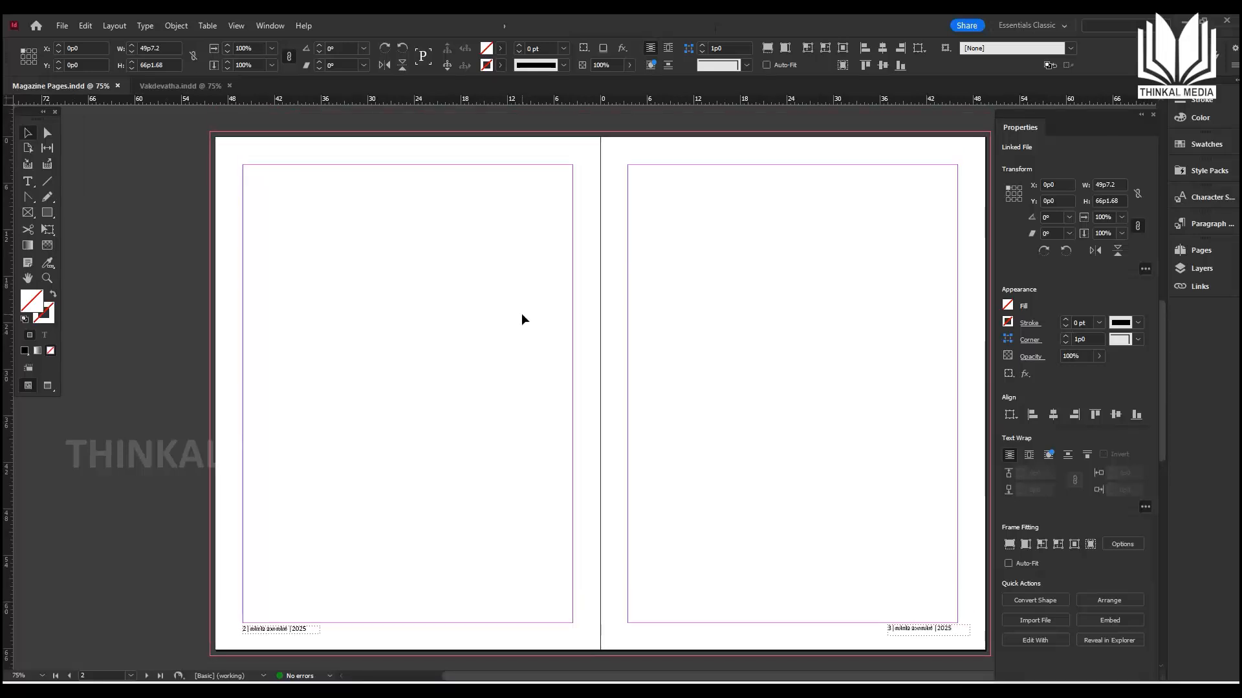
key(ctrl+d)
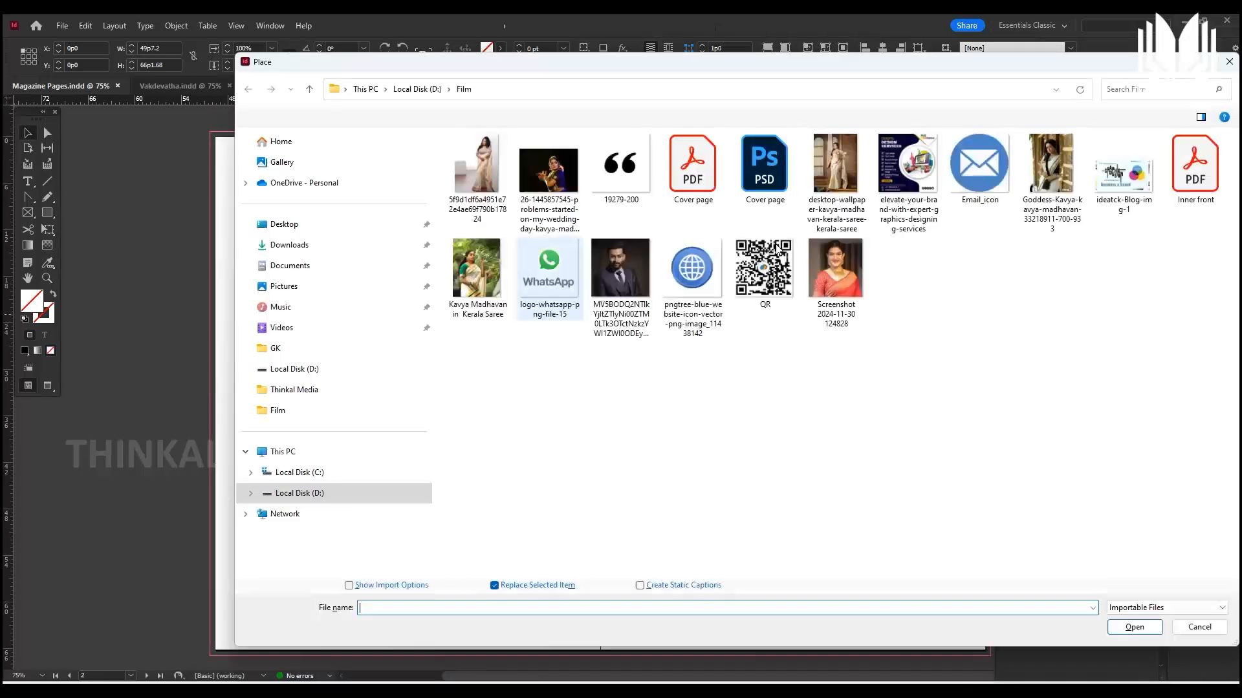
click(1193, 177)
click(1133, 628)
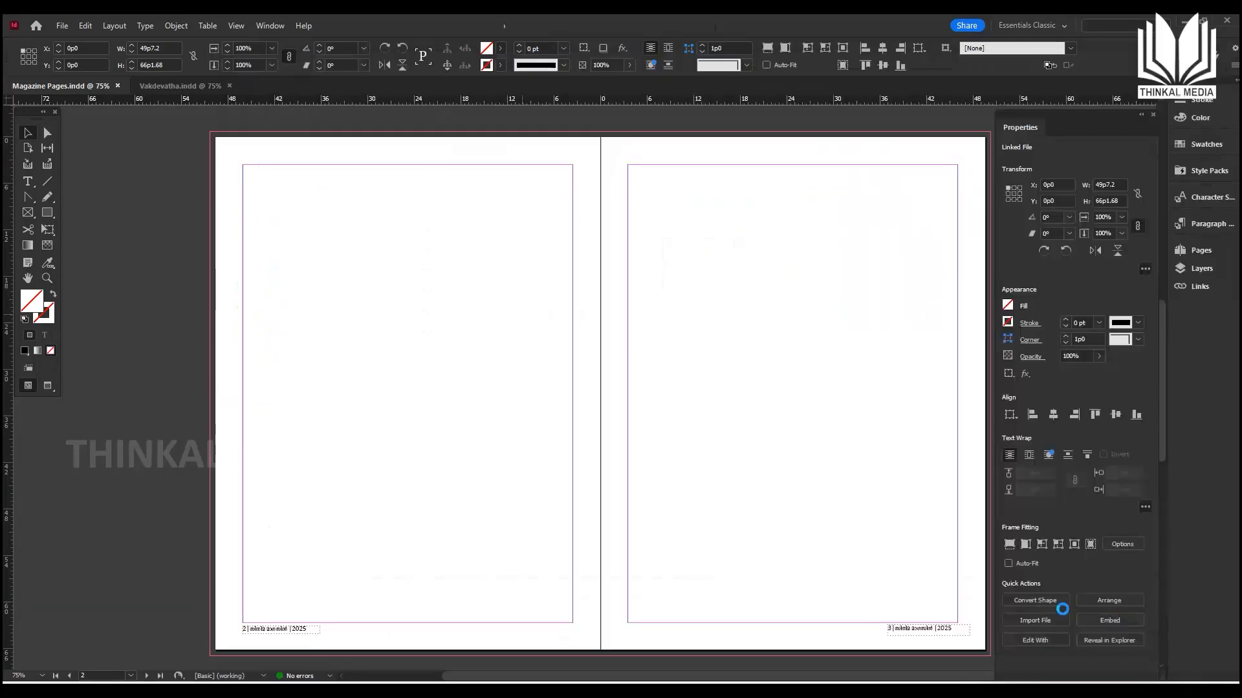
click(291, 192)
scroll(291, 192, down, 2)
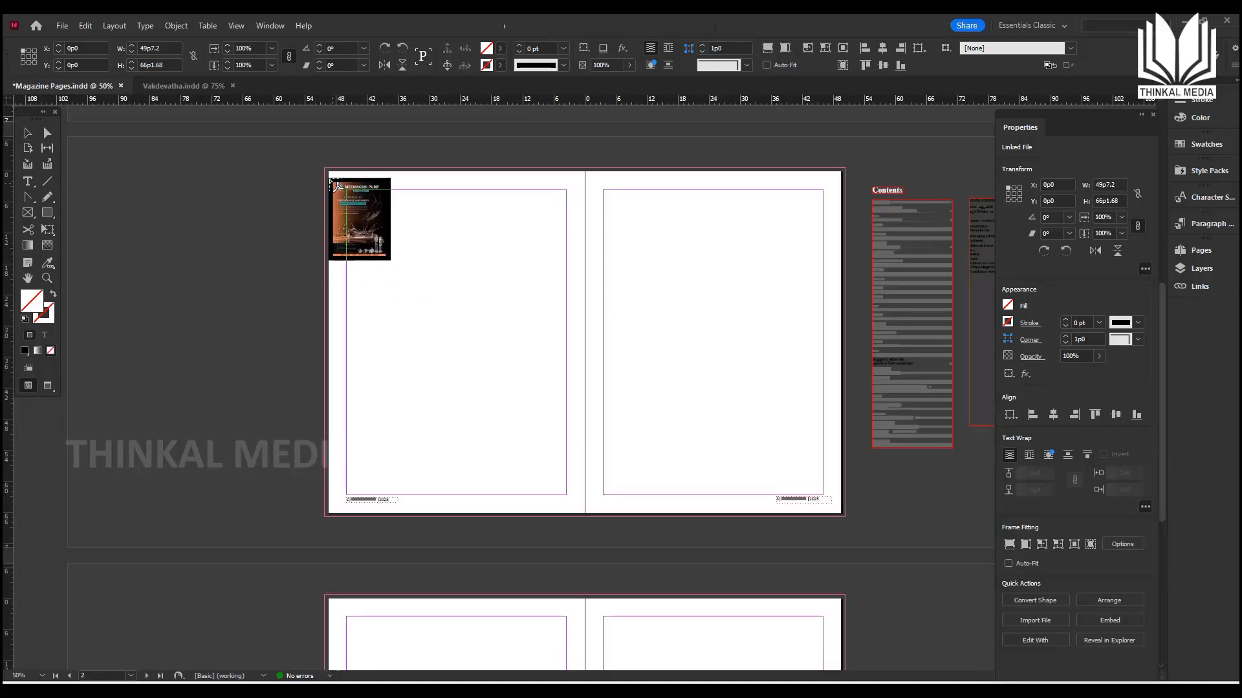
click(329, 174)
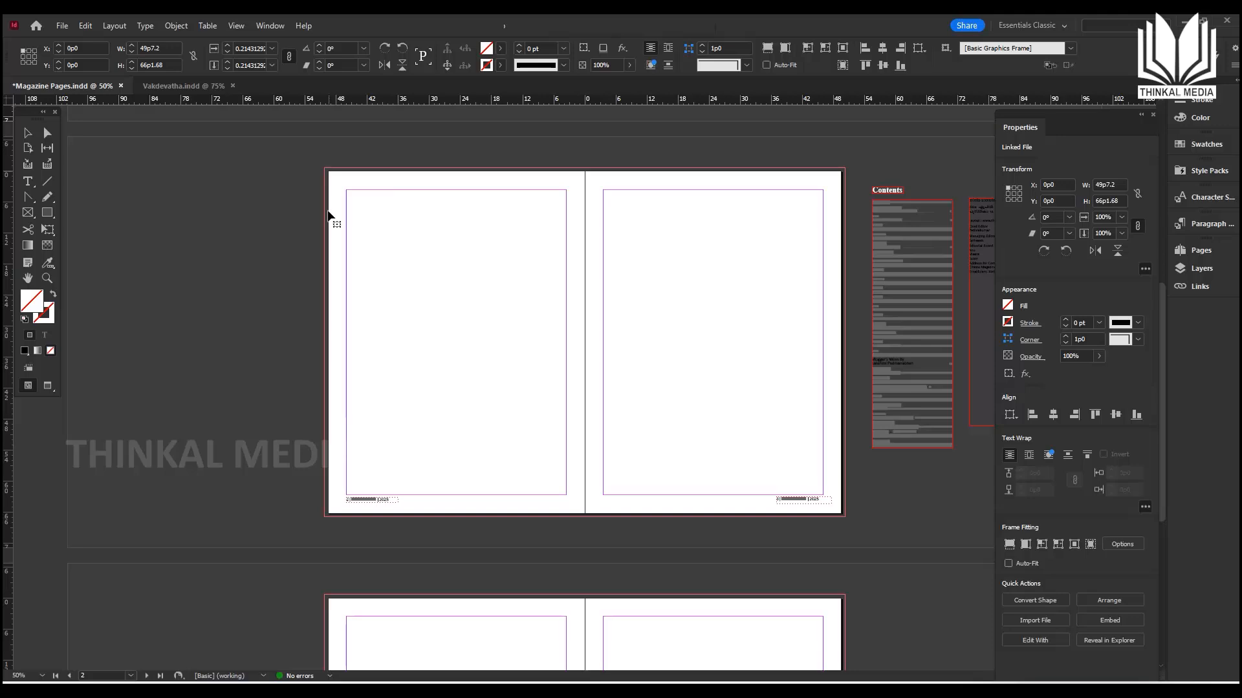
click(638, 325)
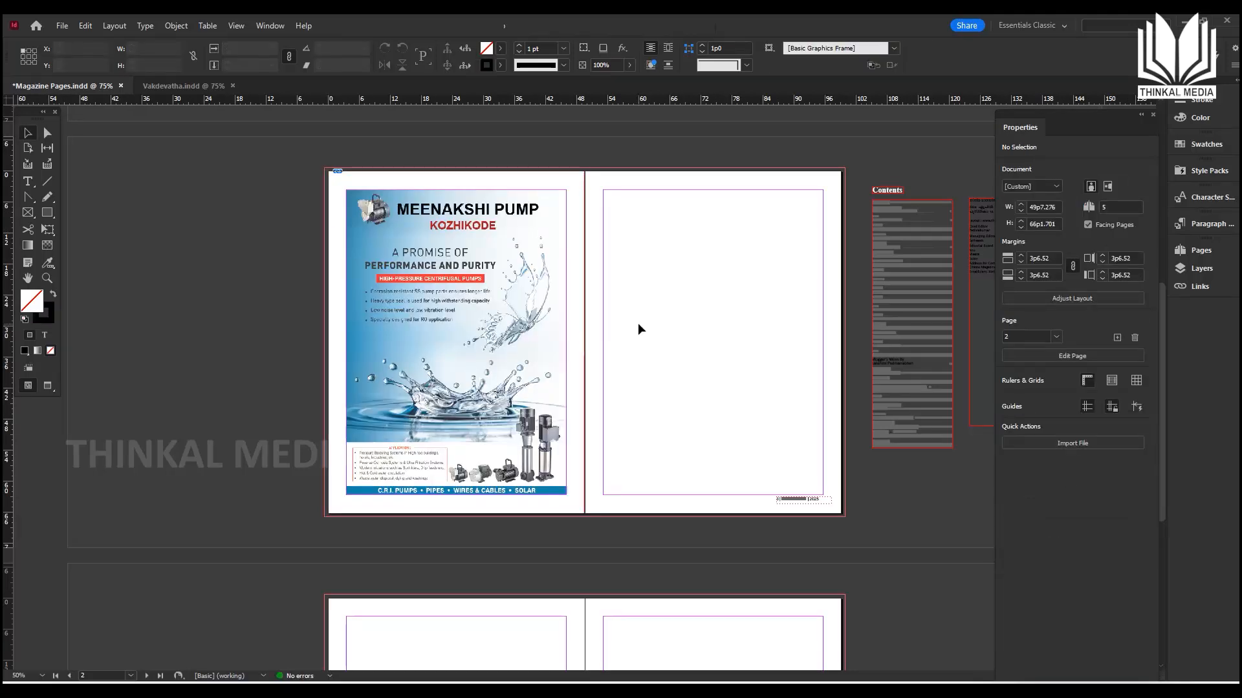
Examine the placed pump advertisement on page 2, the cover, and blank page 3 with the contents text beside it.
key(ctrl+1)
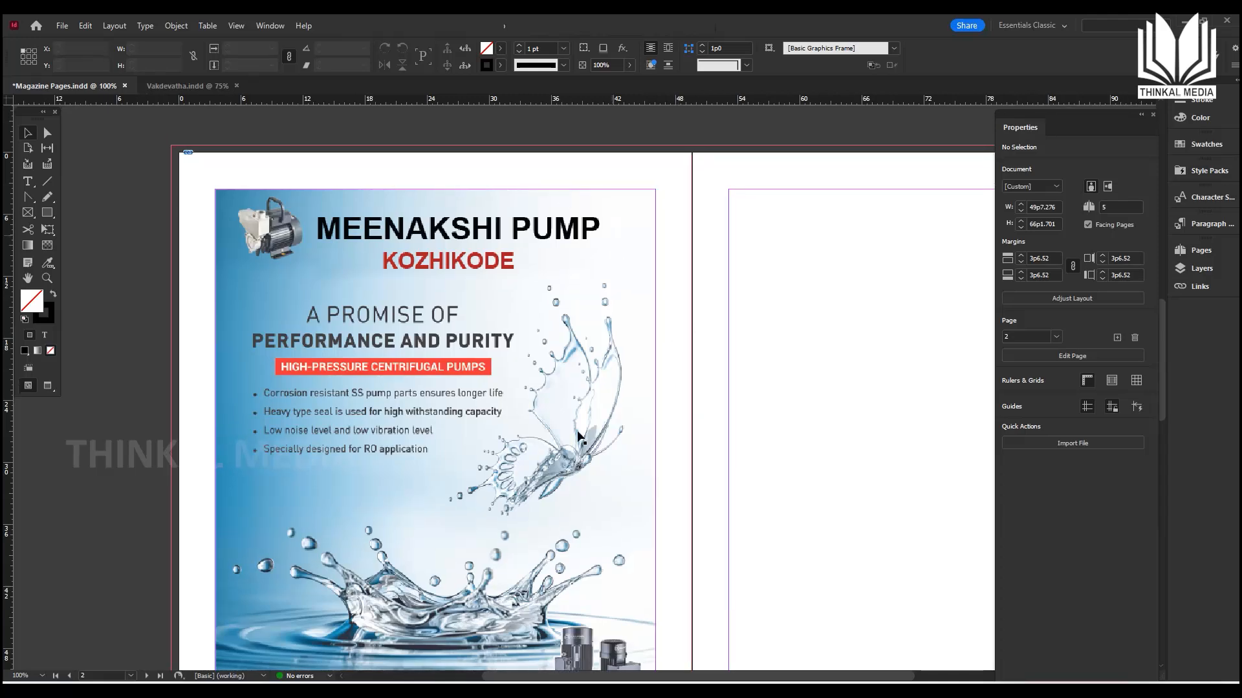
scroll(529, 322, down, 3)
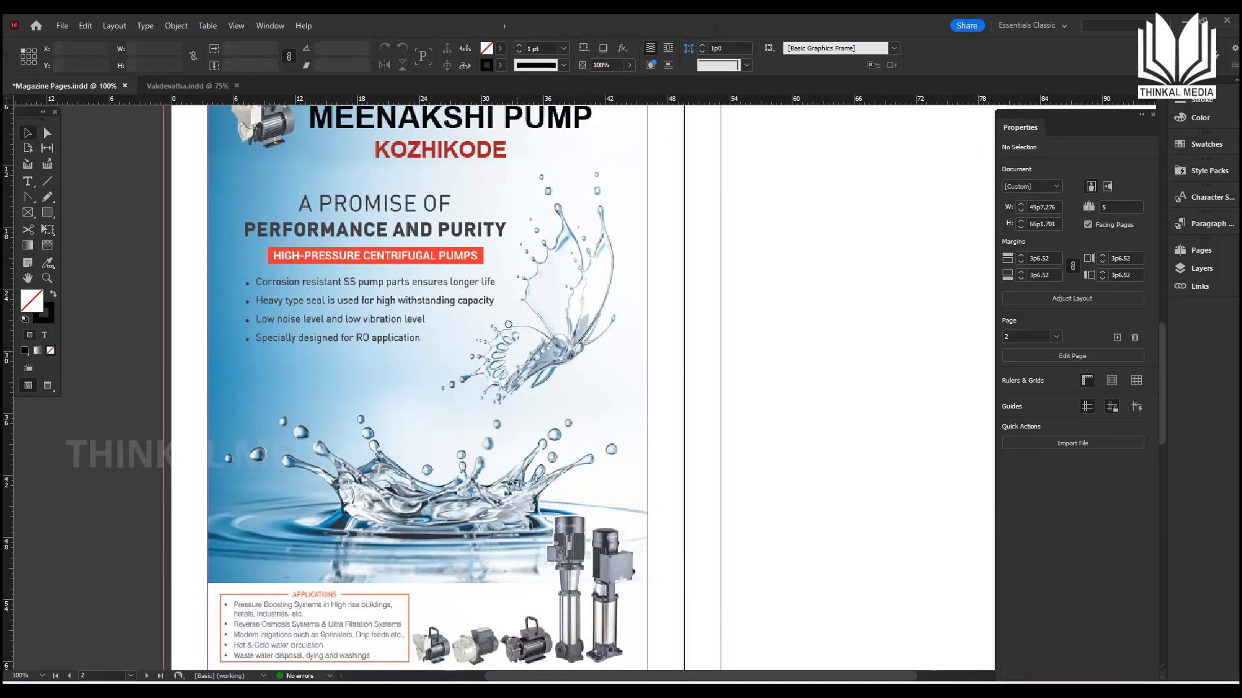
scroll(508, 257, down, 3)
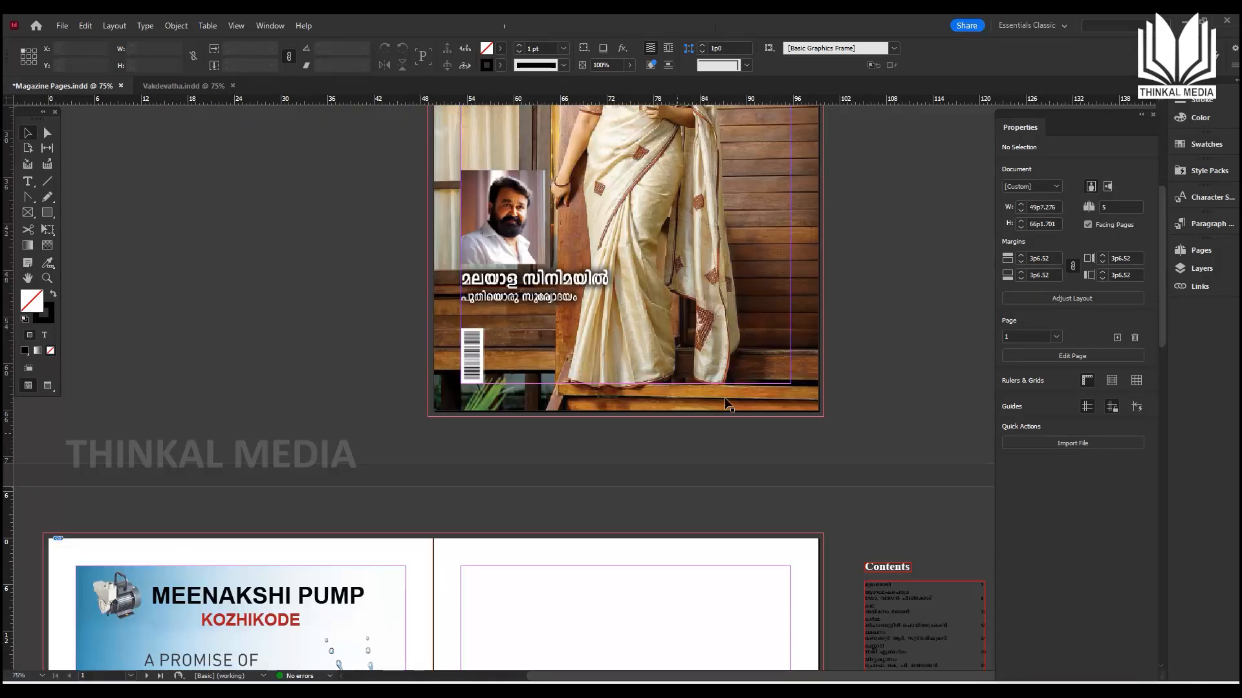
scroll(728, 382, up, 5)
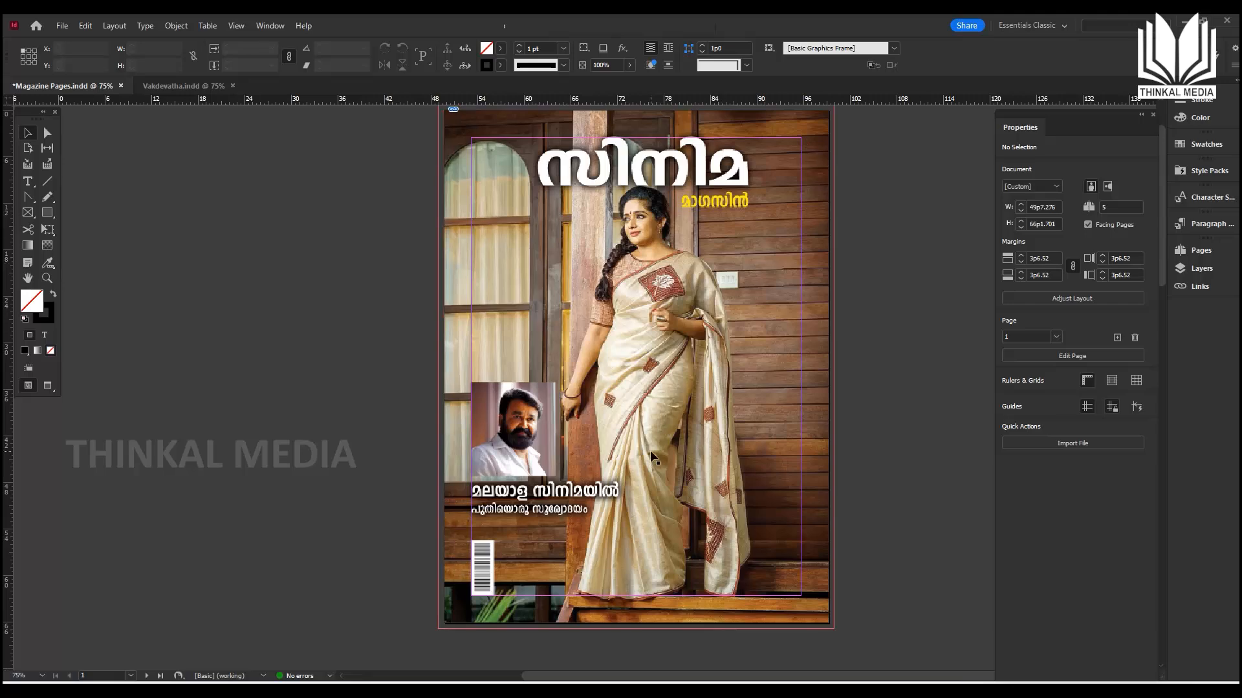
drag(536, 505, 677, 178)
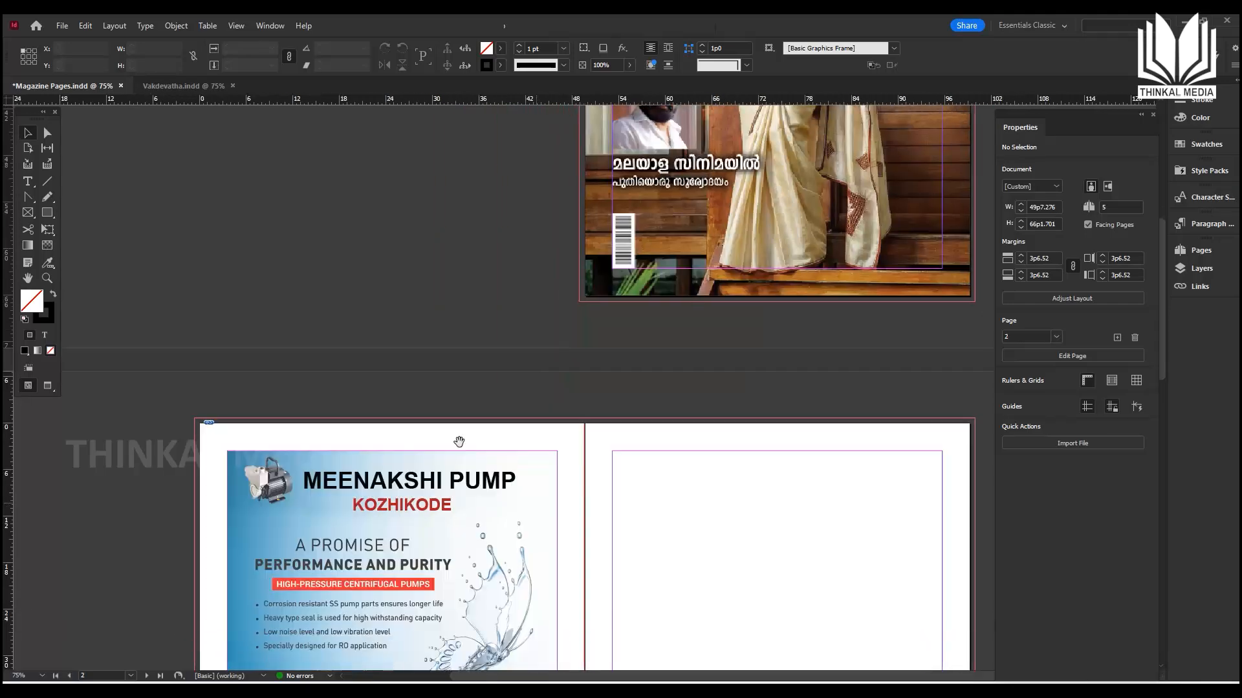
drag(632, 574, 619, 368)
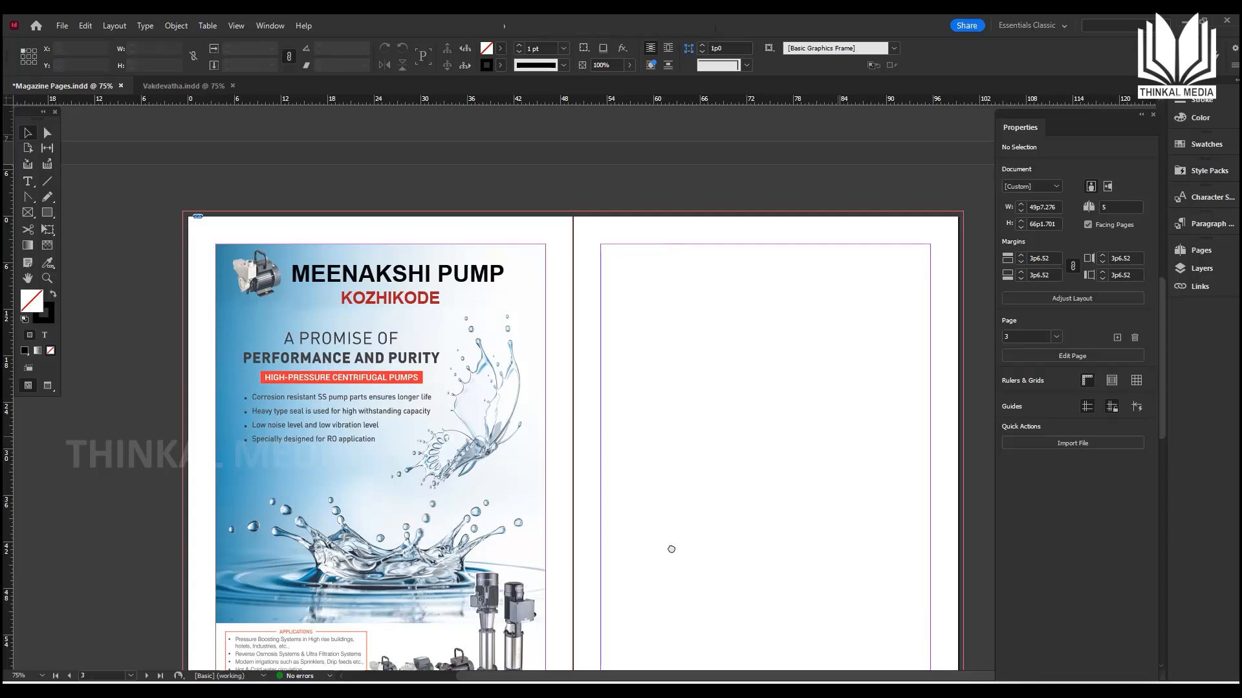
drag(671, 549, 647, 587)
drag(676, 504, 697, 543)
drag(701, 379, 651, 487)
drag(561, 414, 625, 158)
drag(555, 554, 597, 401)
drag(648, 653, 579, 448)
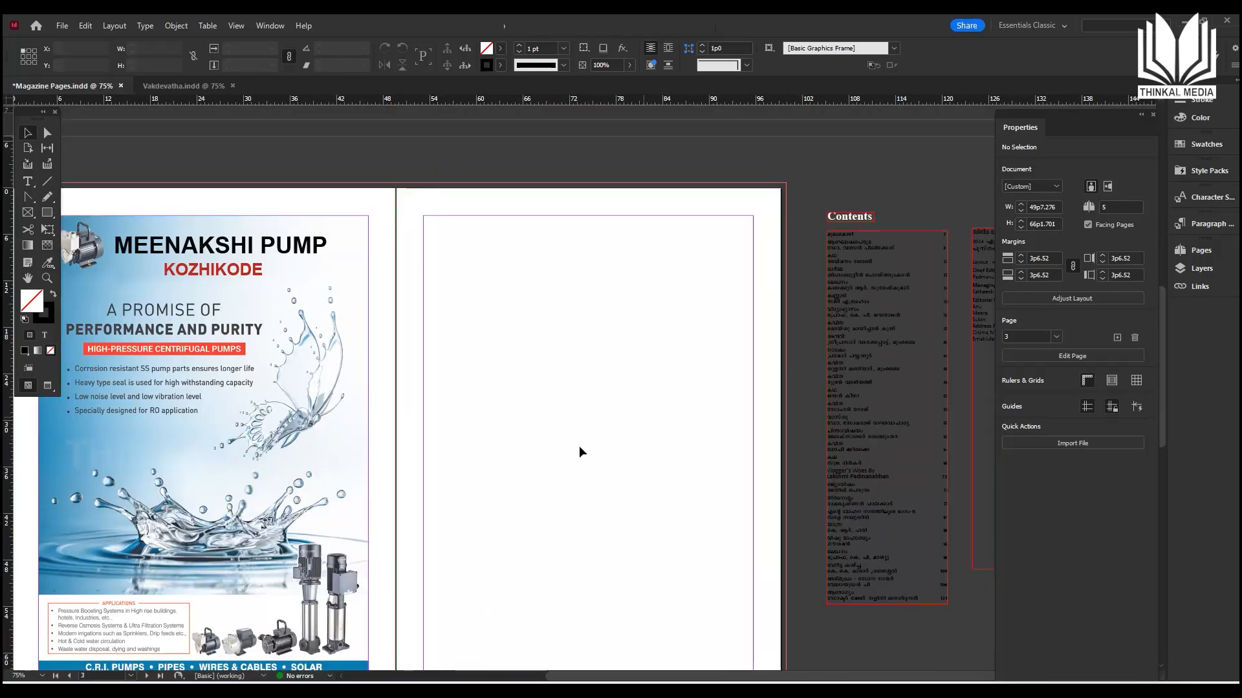
scroll(666, 347, up, 1)
scroll(676, 390, up, 1)
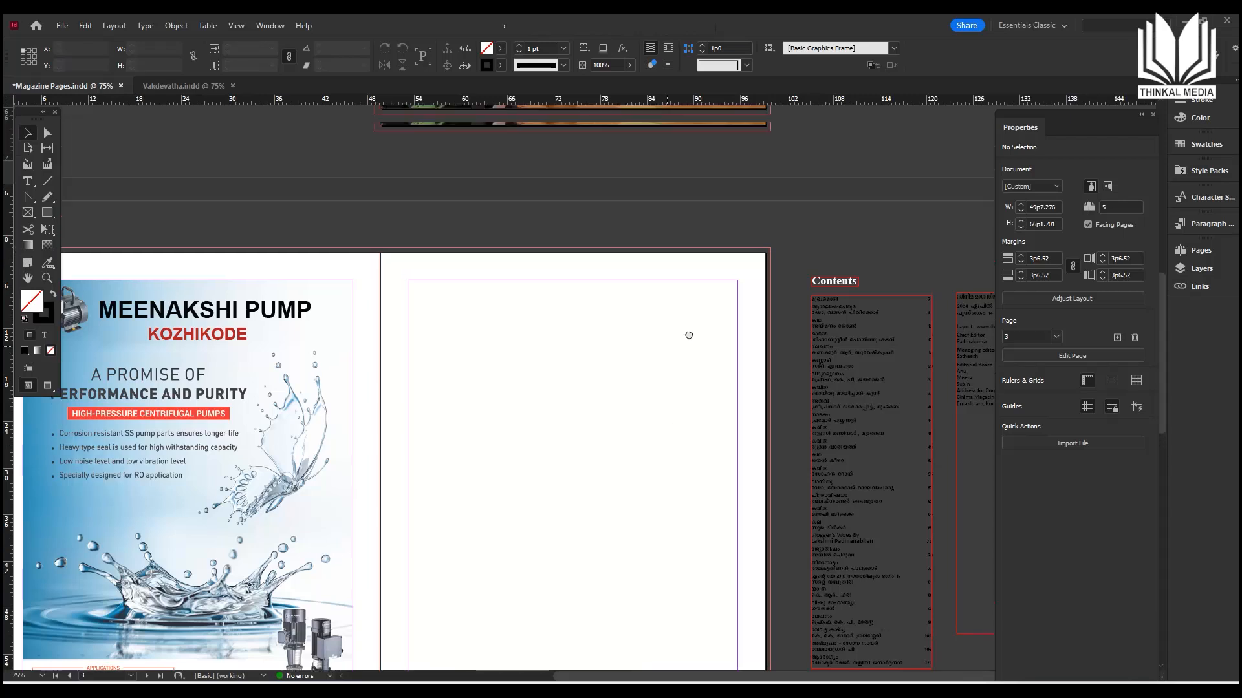
scroll(689, 331, down, 1)
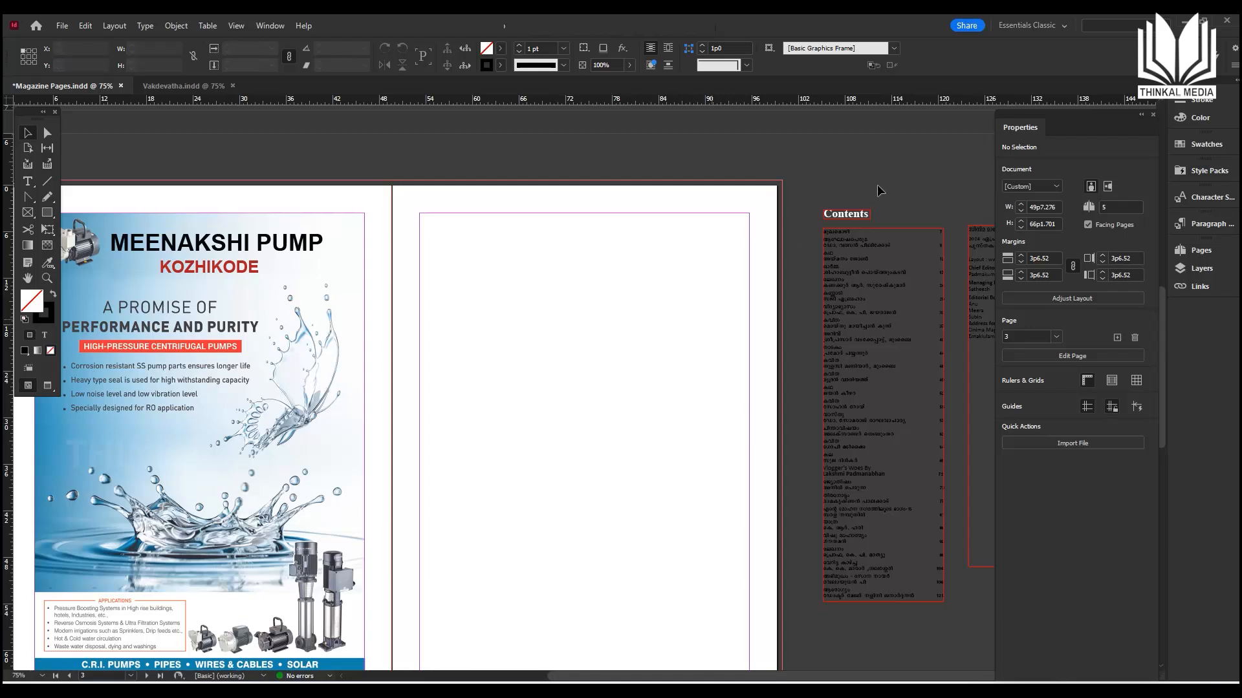
Shift the Contents heading up on the pasteboard and move the editorial details text frame to the upper-left margin corner of page 3.
click(856, 220)
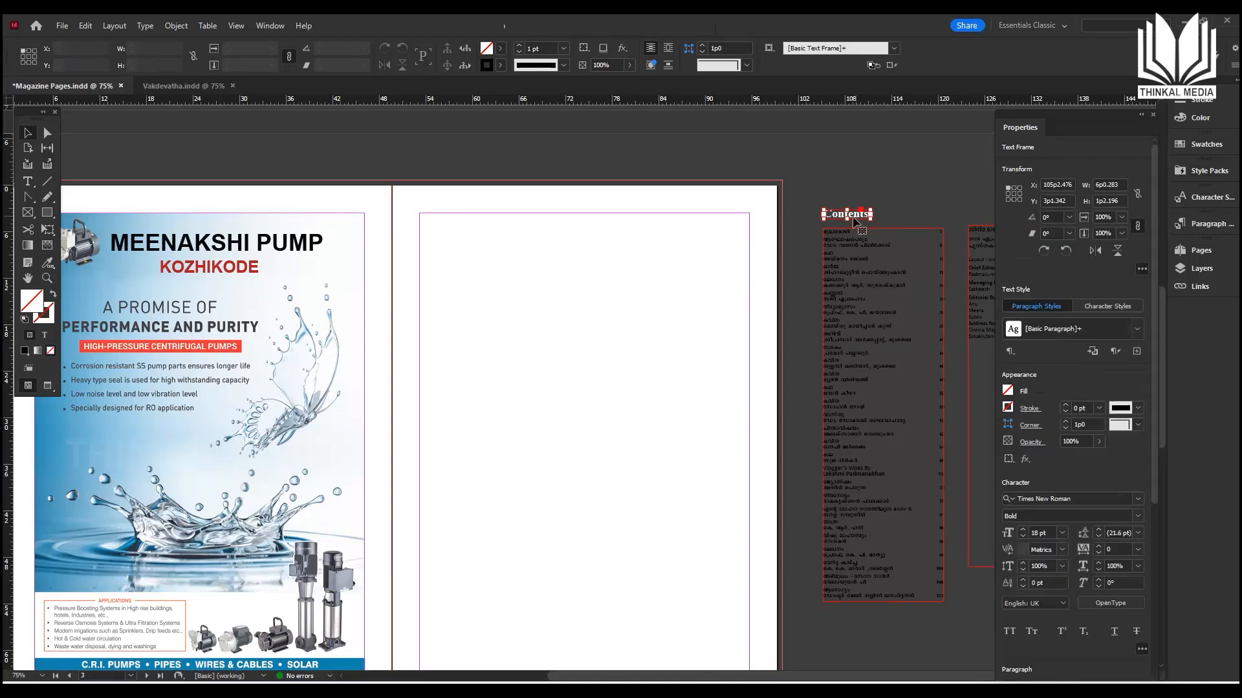
drag(855, 219, 860, 199)
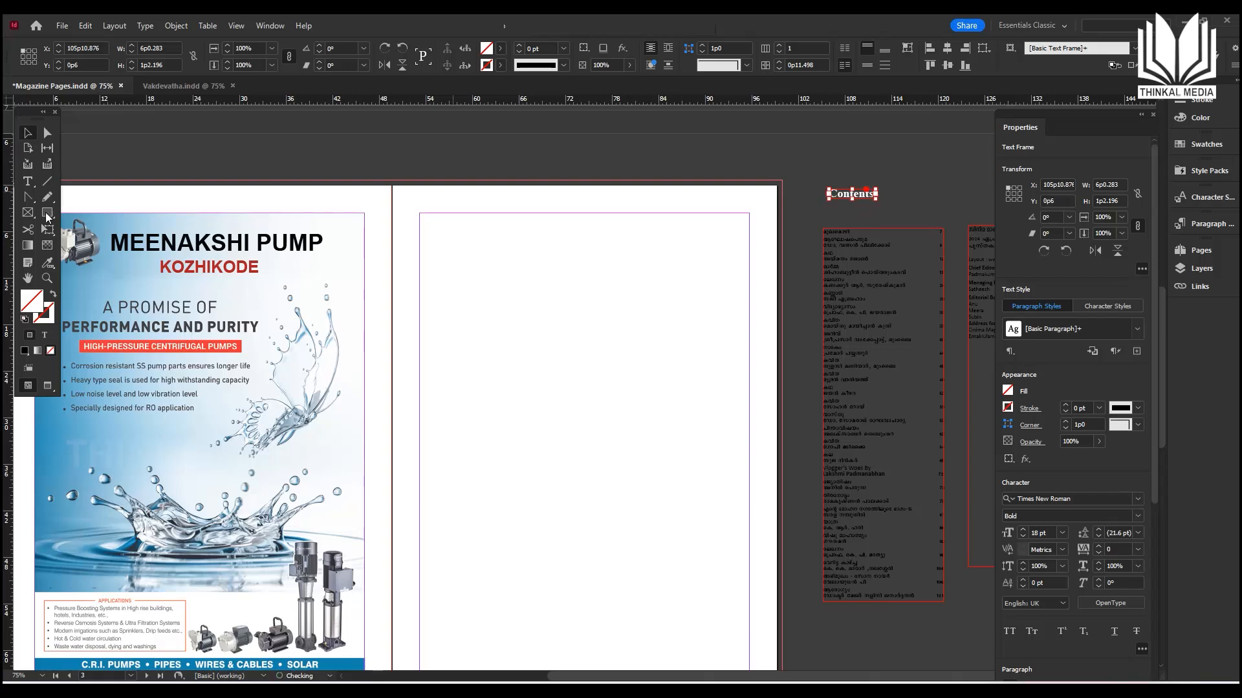
click(28, 182)
drag(974, 262, 430, 236)
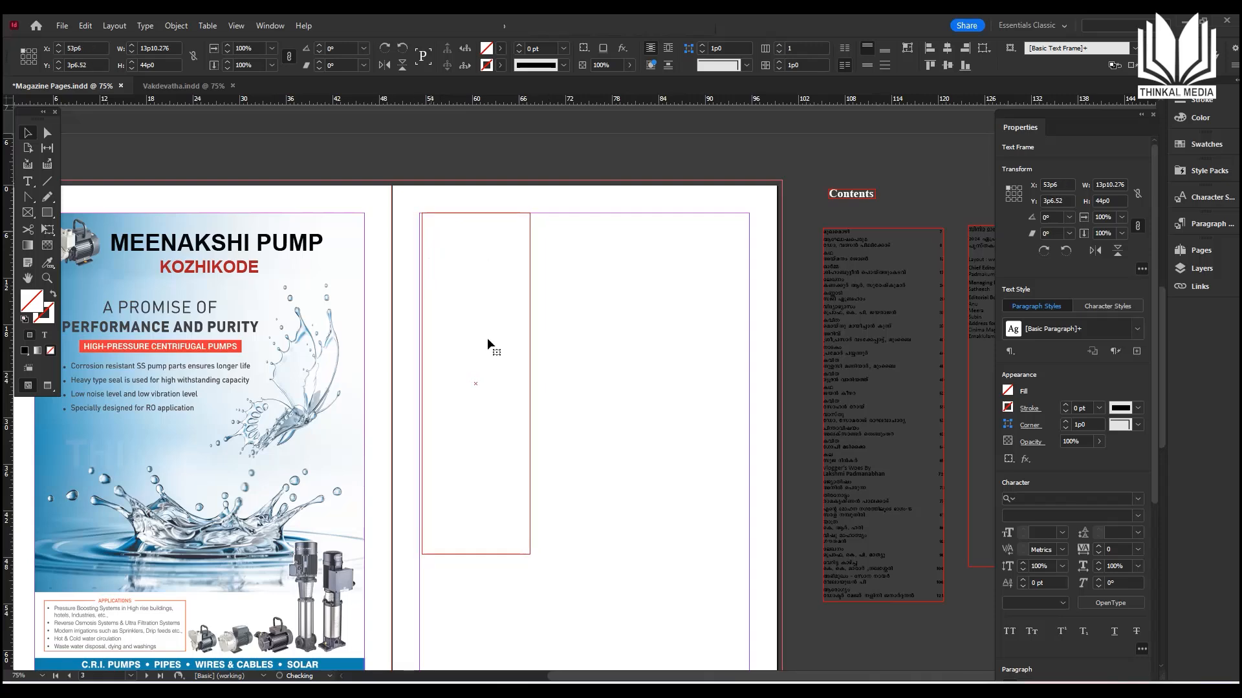
Shorten the editorial details frame on page 3 to about 17p10 high by raising its lower edge.
key(ctrl+equal)
key(ctrl+equal)
key(ctrl+equal)
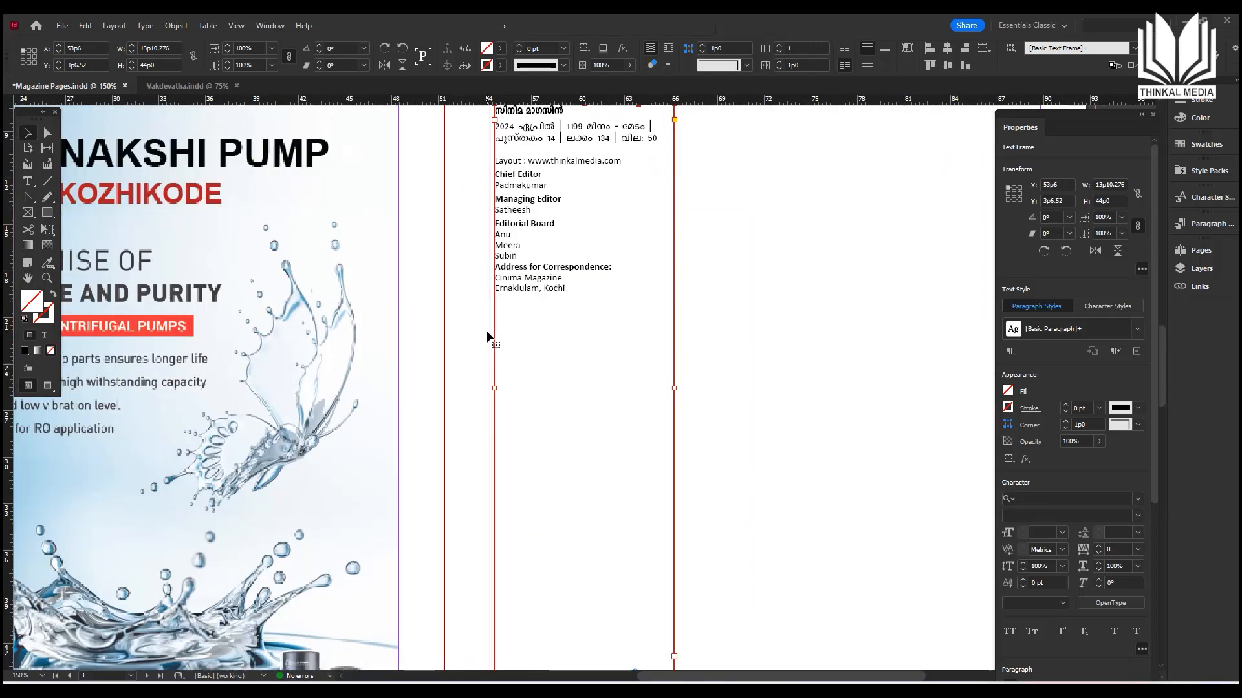
drag(575, 256, 579, 344)
scroll(585, 452, down, 3)
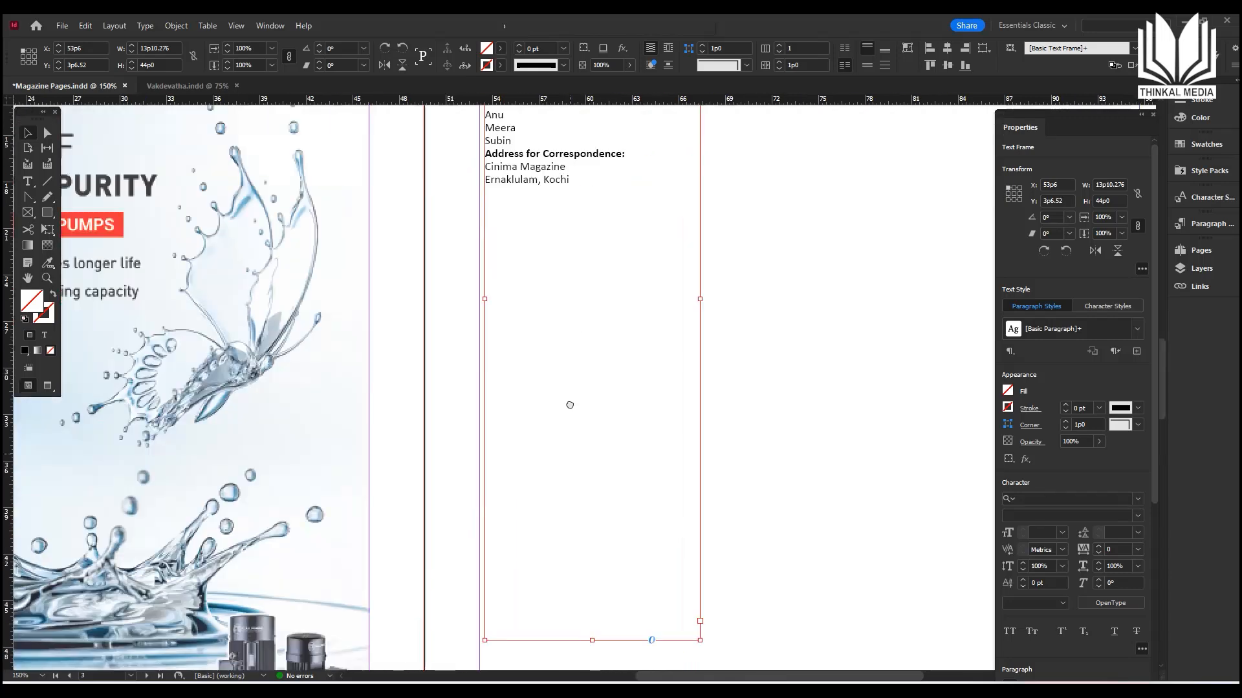
drag(592, 574, 608, 200)
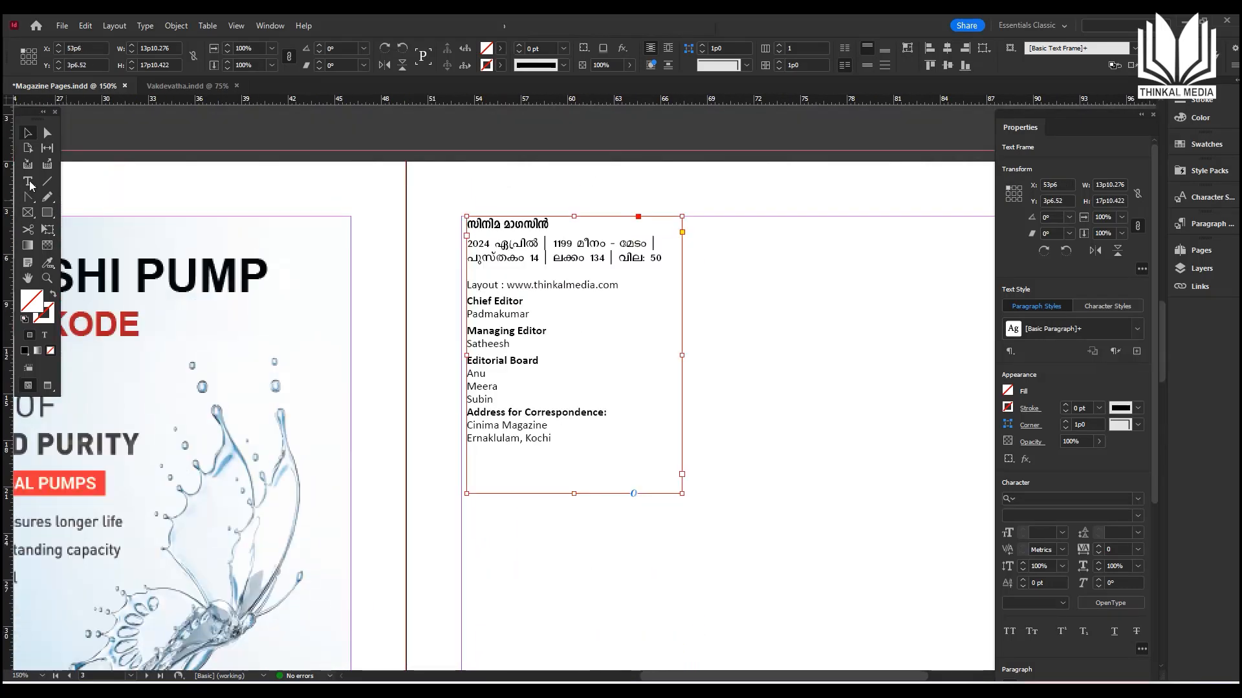
Enlarge the "സിനിമ മാഗസിൻ" title line in the editorial details frame to 20 pt.
click(28, 182)
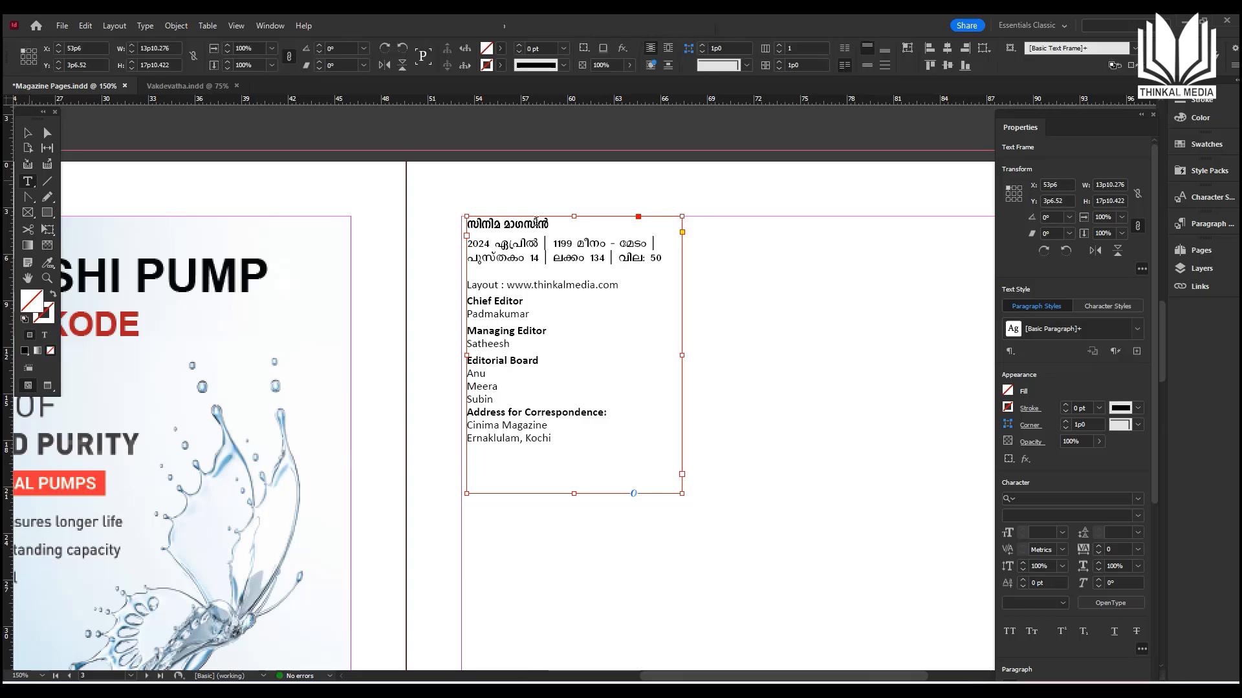
triple_click(479, 220)
key(ctrl+shift+period)
key(ctrl+shift+period)
key(ctrl+shift+period)
key(ctrl+shift+period)
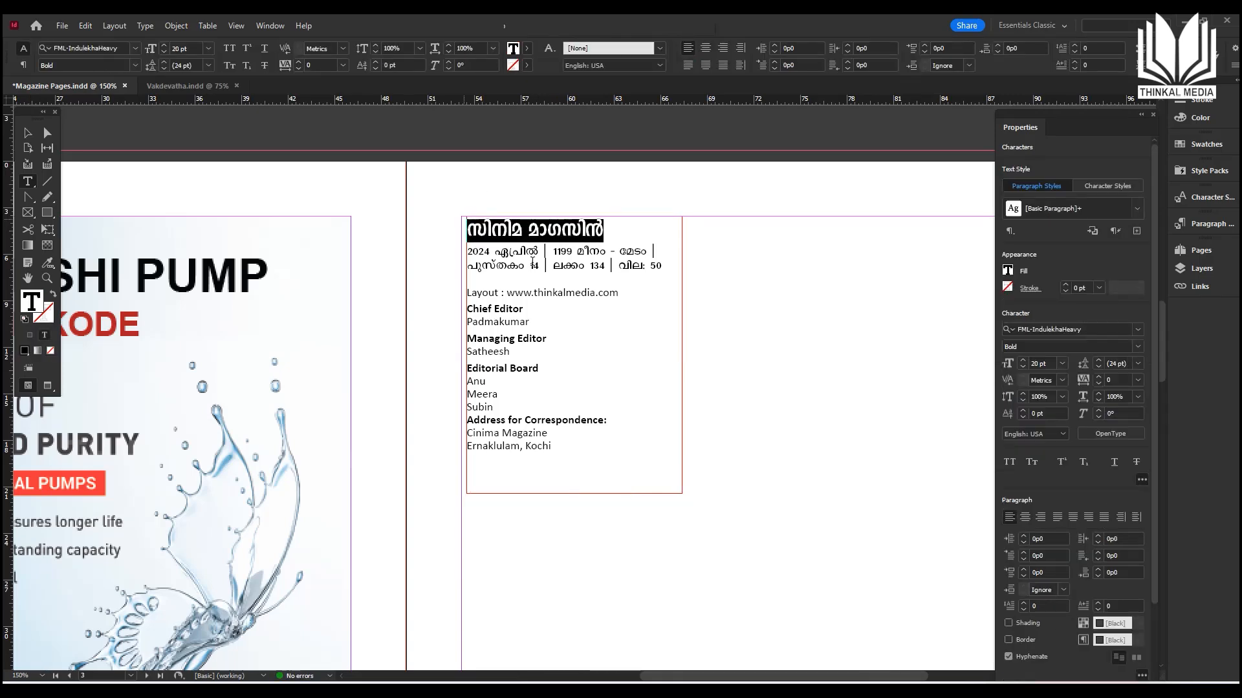
Change the year in the issue line below the title to 2025.
click(518, 266)
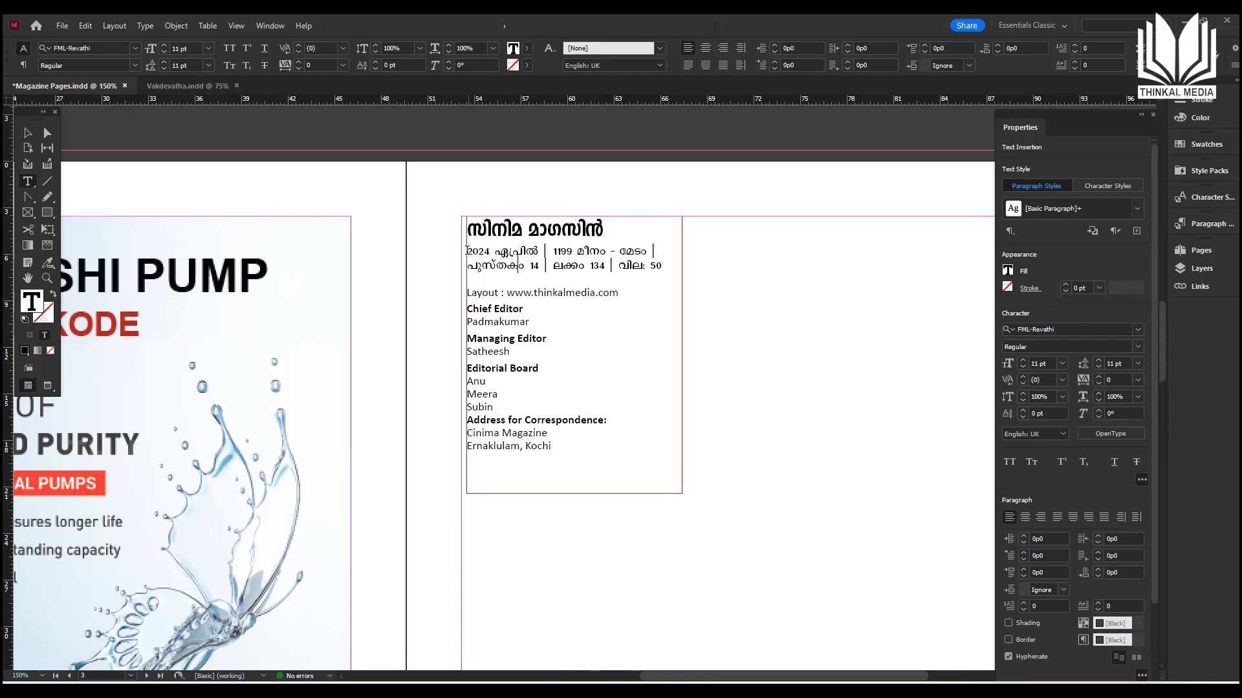
click(471, 250)
drag(485, 250, 487, 249)
text(5)
Switch to Typeit!, write "ജനുവരി", copy it, and paste it over the month "ഏപ്രിൽ" in the InDesign issue line.
key(alt+Tab)
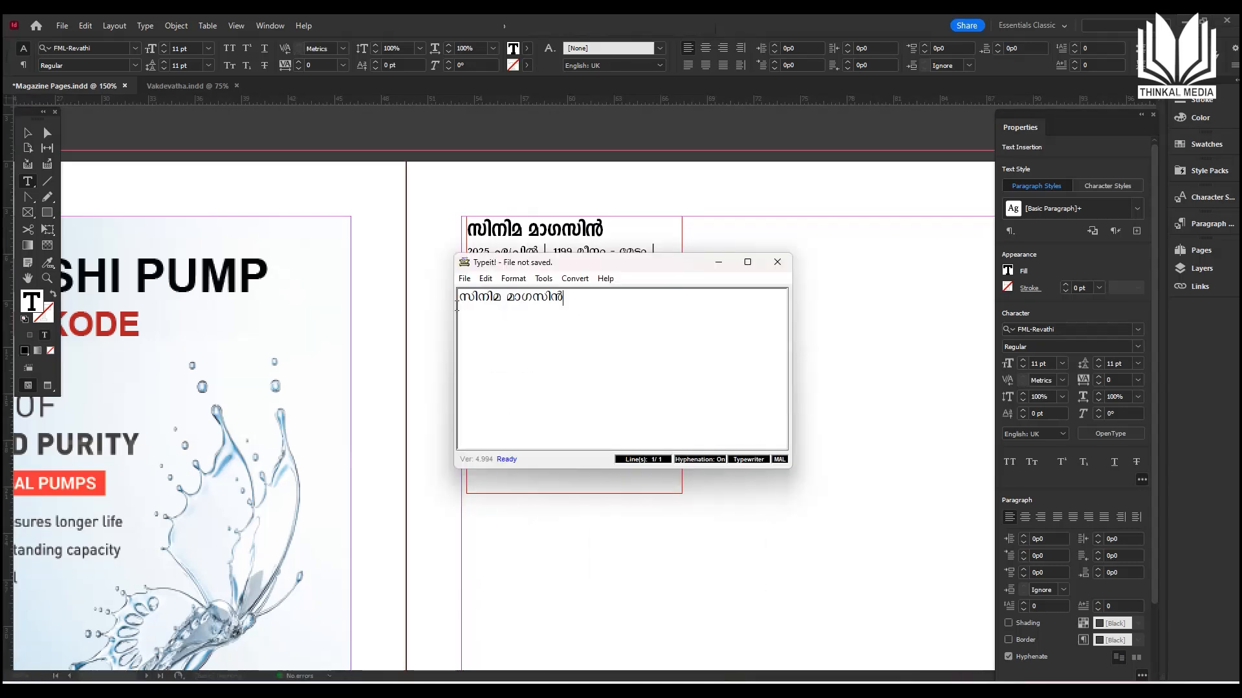
key(ctrl+shift+Left)
key(ctrl+shift+Left)
text(ജനുവരി)
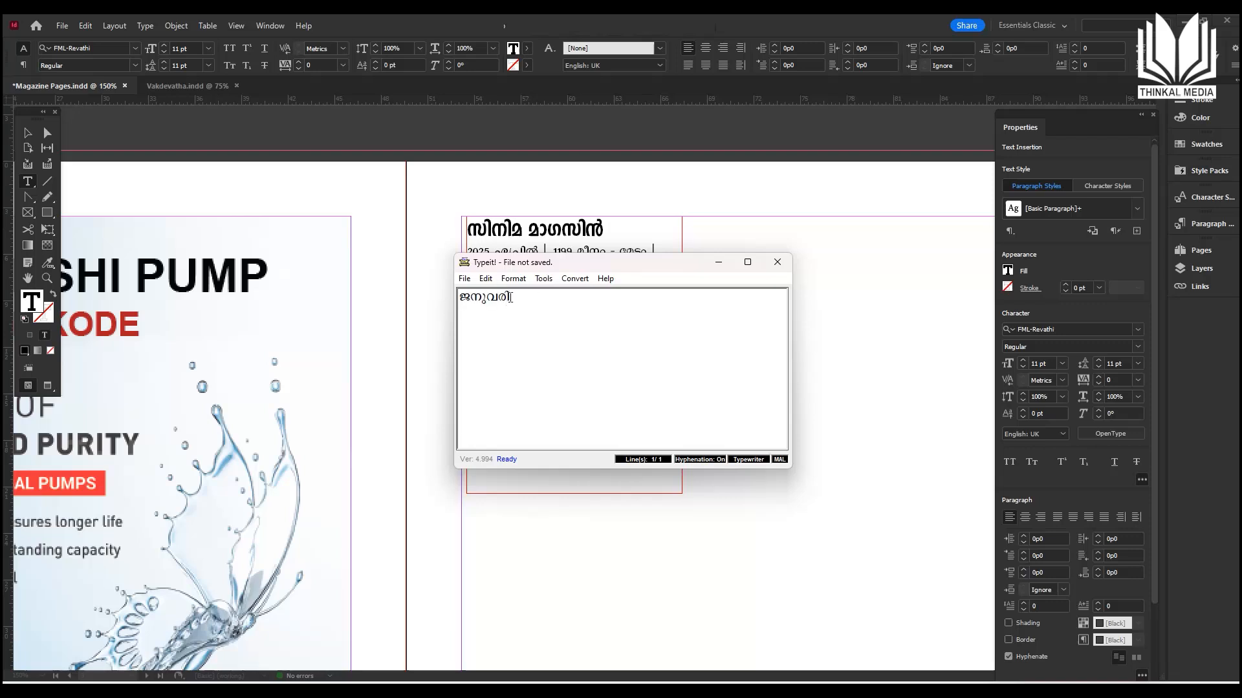
key(ctrl+a)
key(ctrl+c)
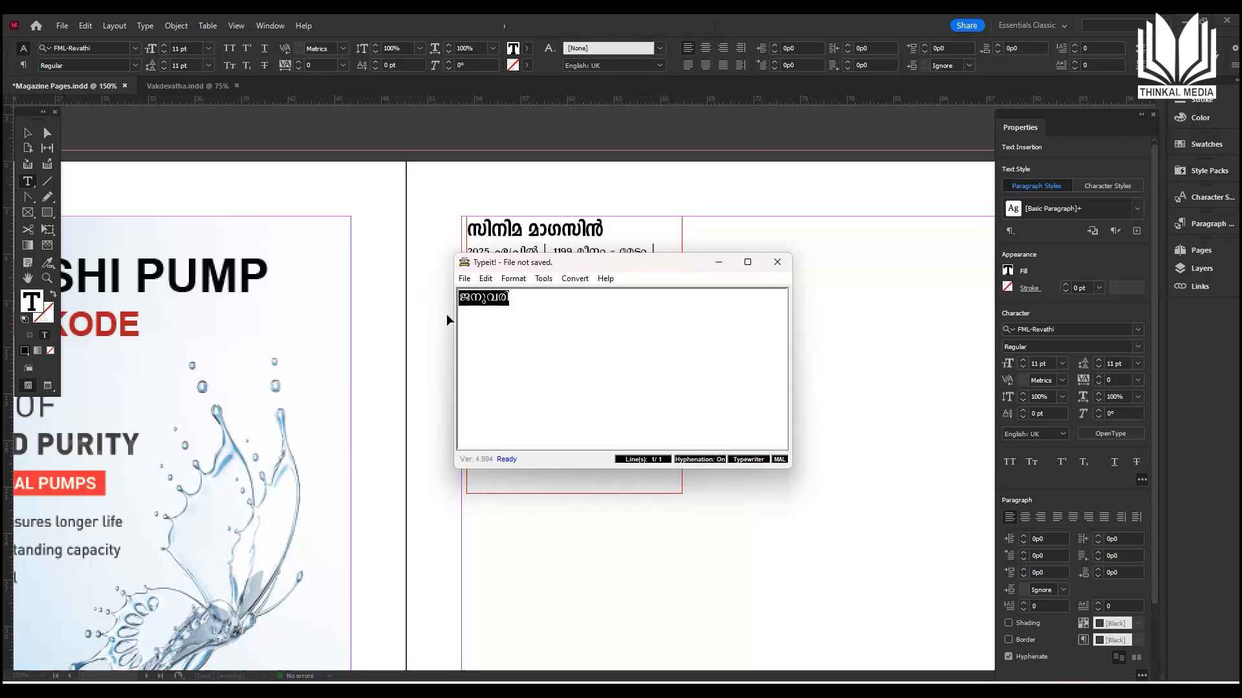
click(719, 266)
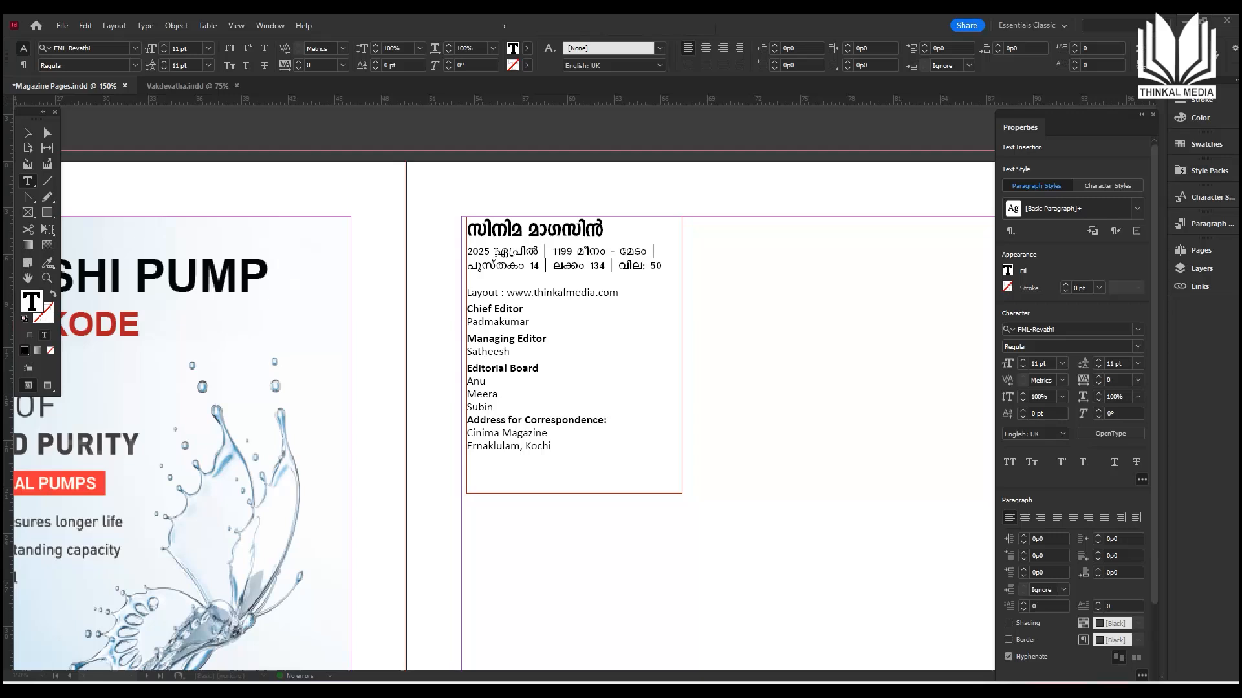
double_click(535, 249)
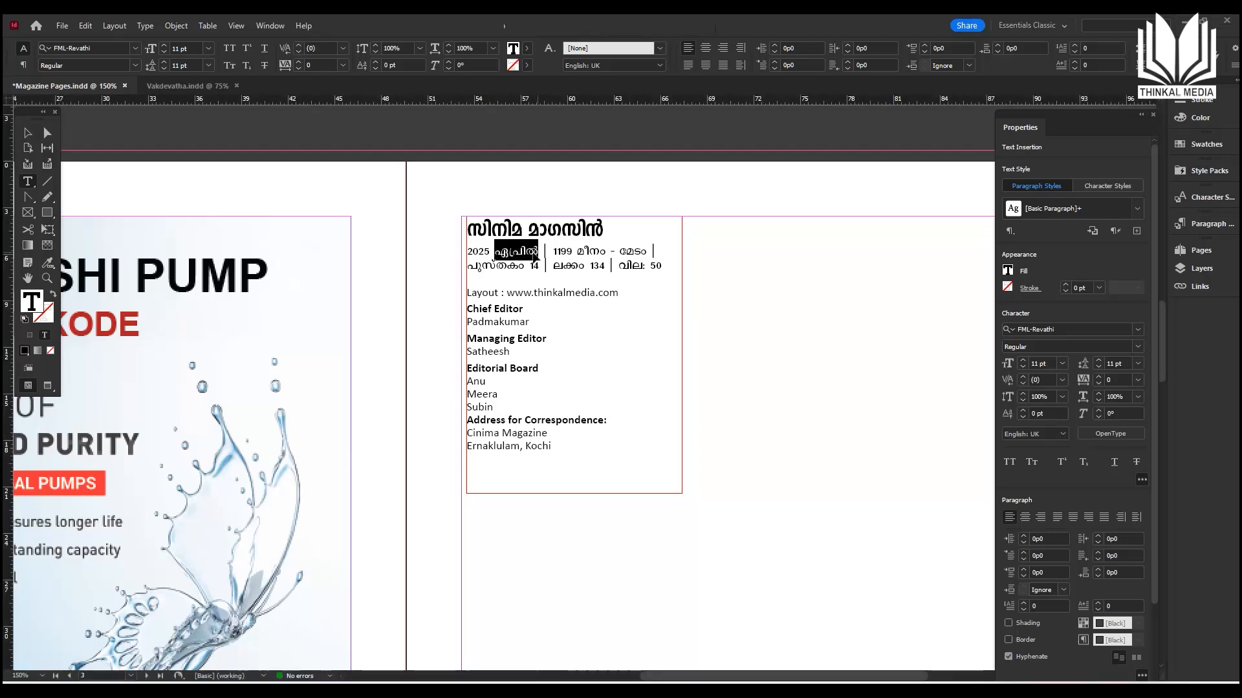
key(ctrl+v)
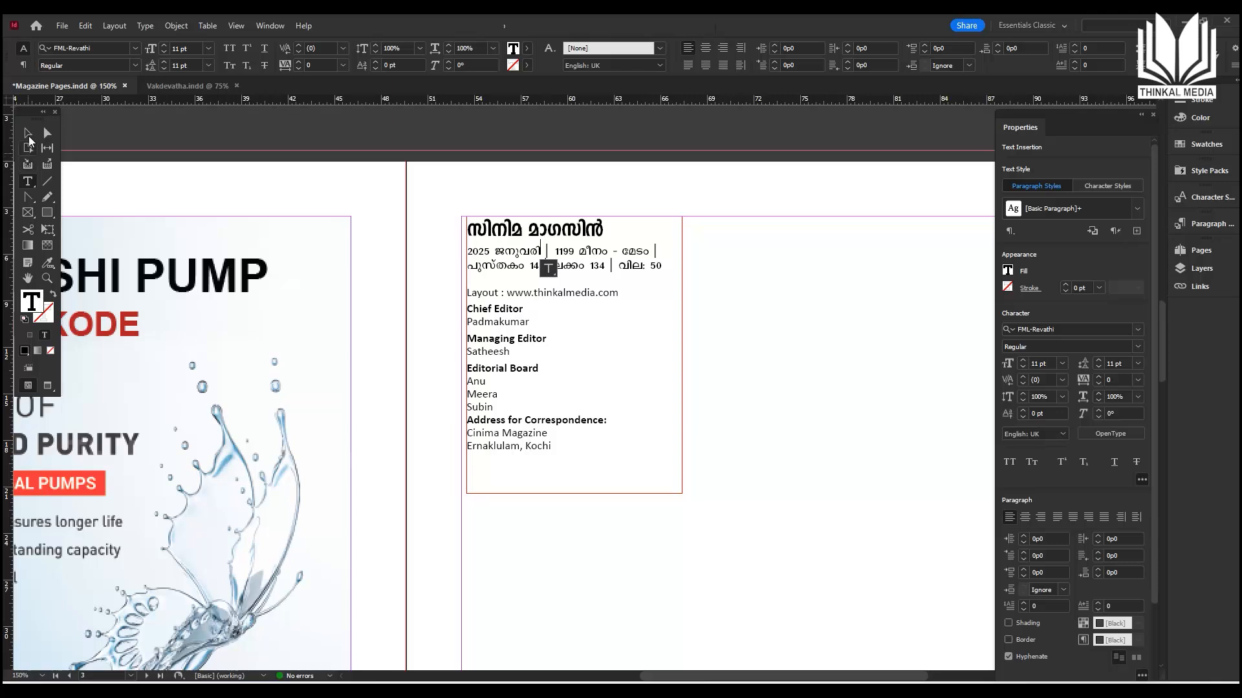
Align the editorial details frame with page 3's left margin and tighten it around its text, about 15p4 high and slightly narrower.
click(28, 134)
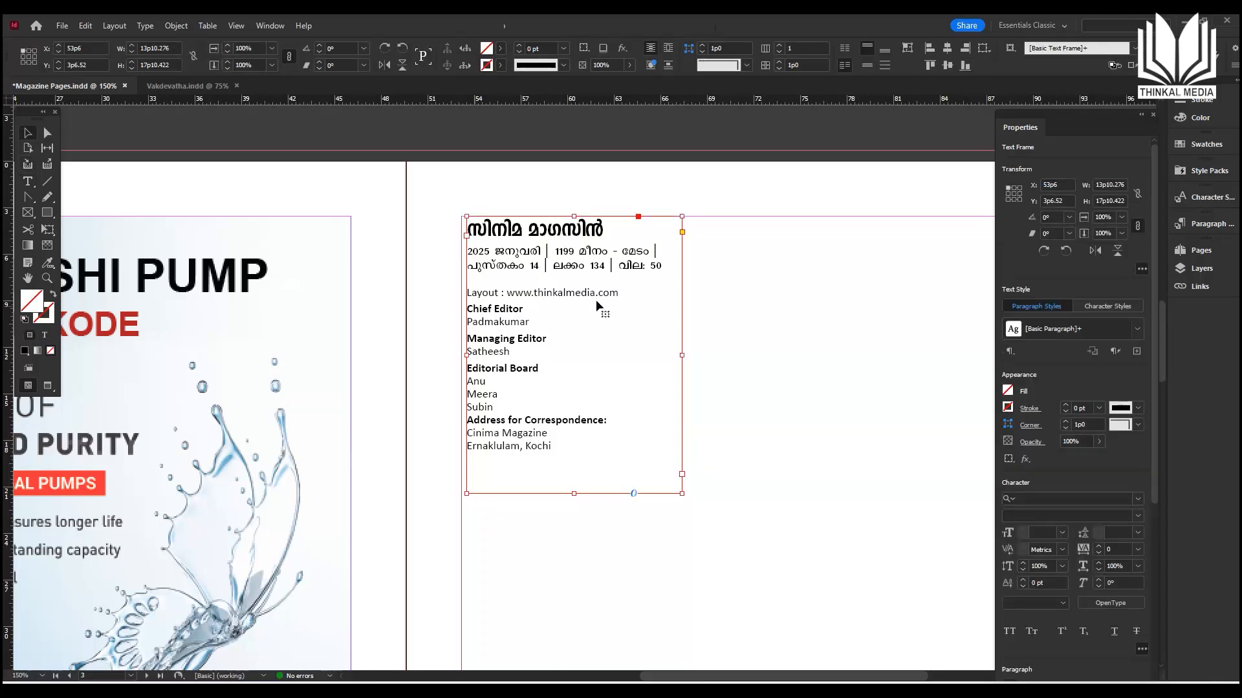
drag(515, 352, 489, 375)
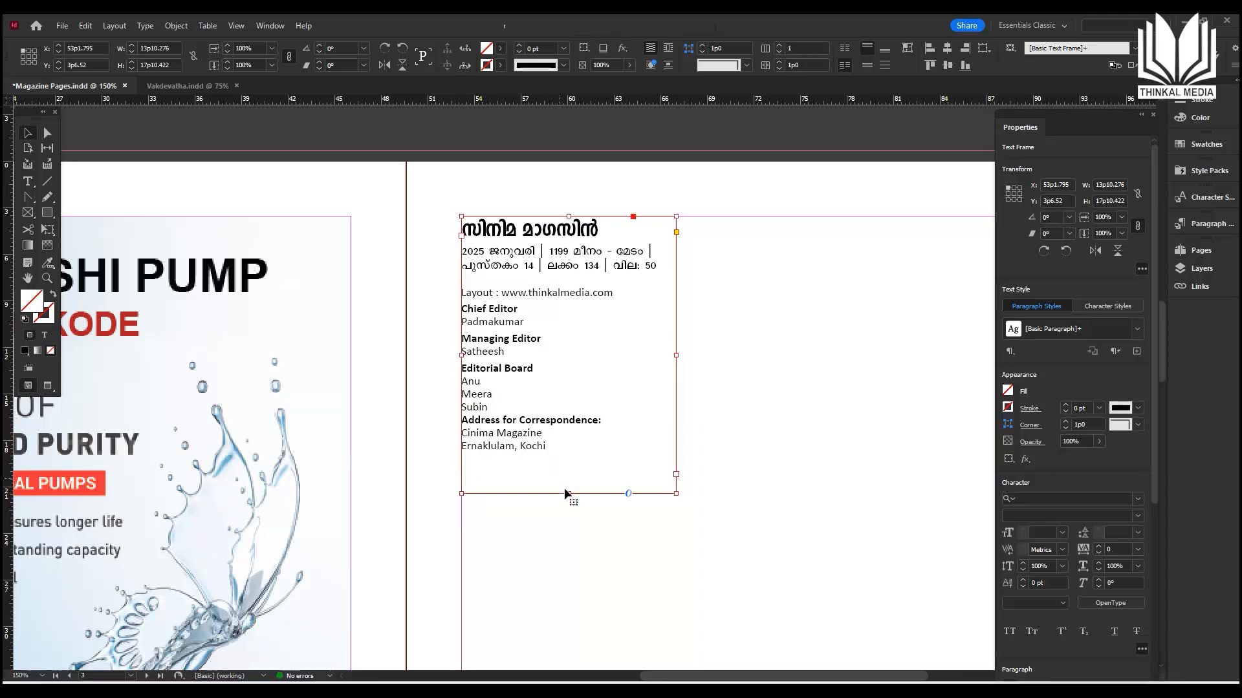
drag(567, 493, 567, 455)
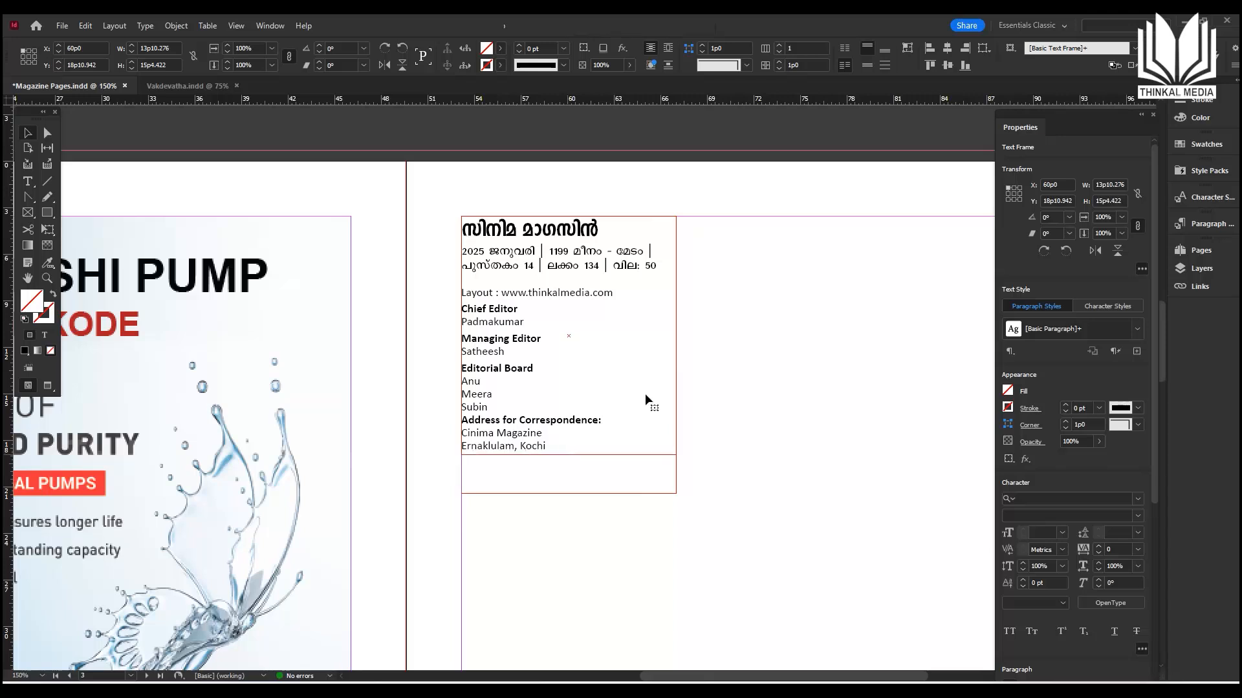
drag(676, 339, 669, 340)
click(776, 401)
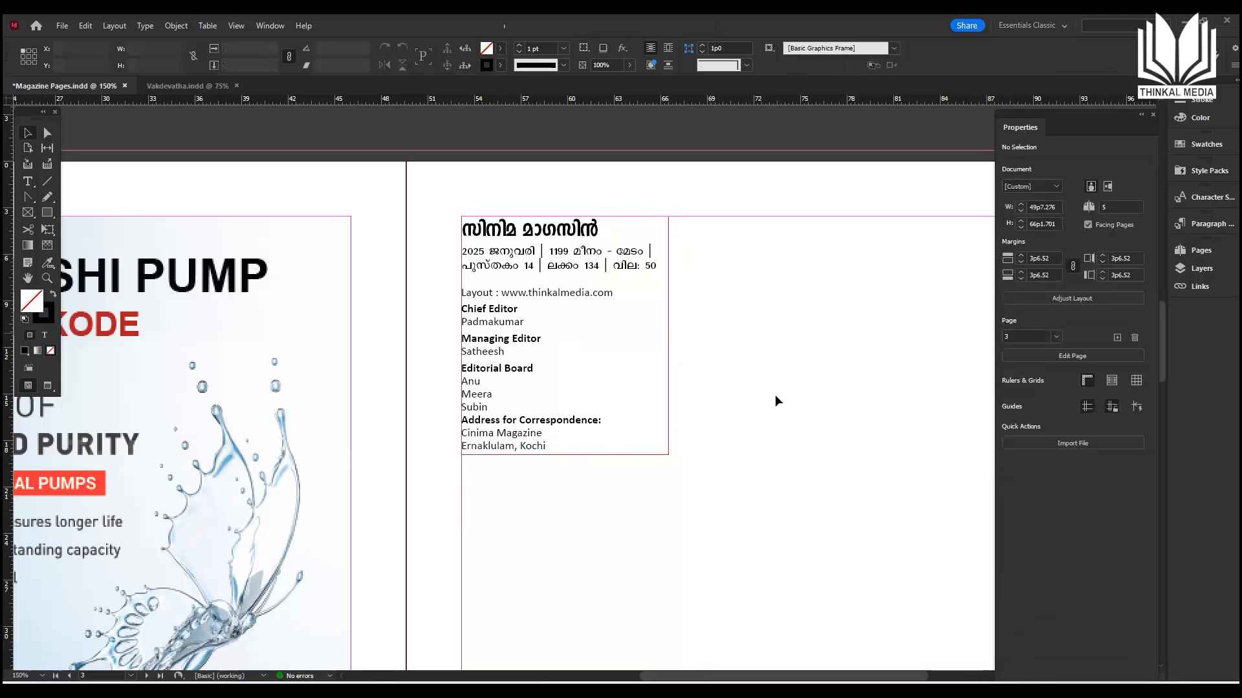
Place the magazine cover image beside the editorial details frame at page 3's top margin, about 11p5 wide and 15p3 high.
drag(762, 392, 657, 322)
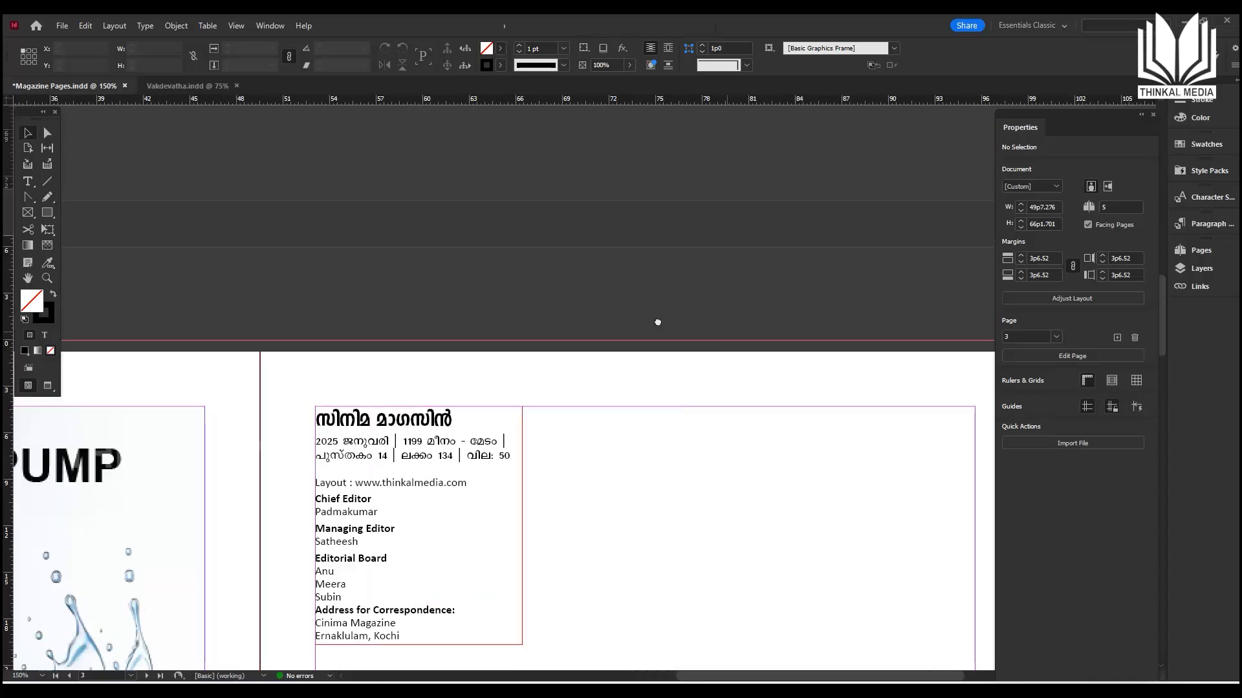
scroll(665, 352, up, 3)
scroll(667, 338, up, 2)
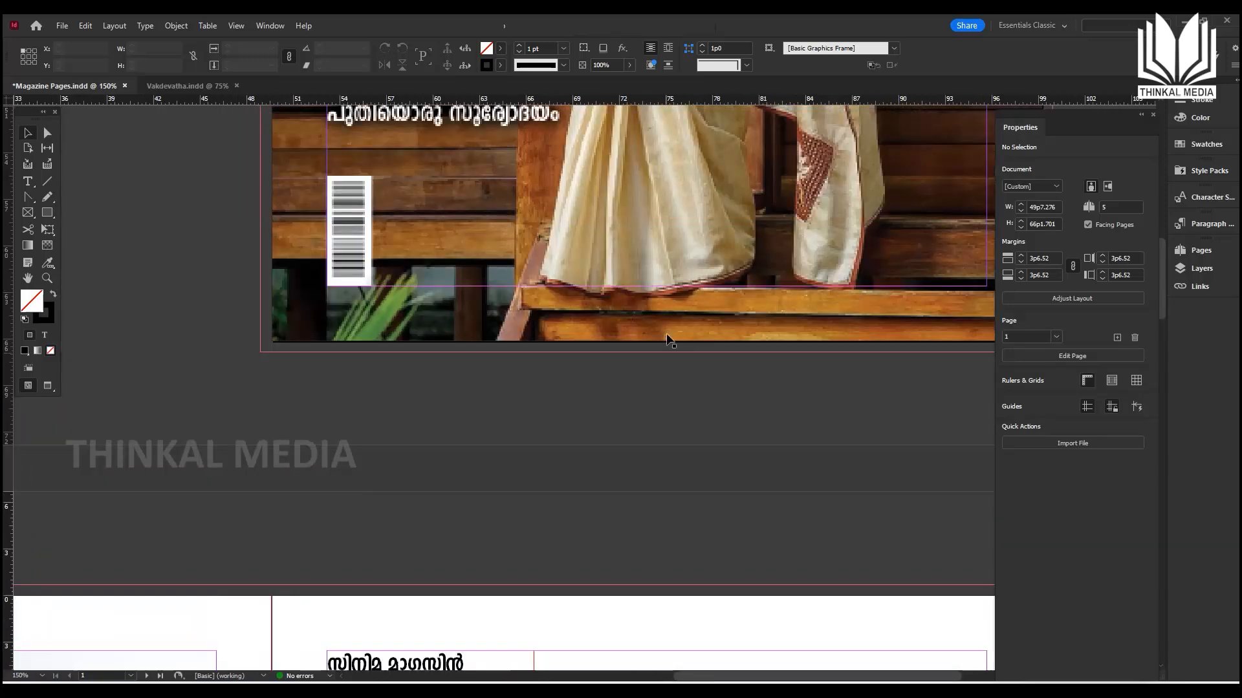
key(ctrl+minus)
key(ctrl+minus)
key(ctrl+minus)
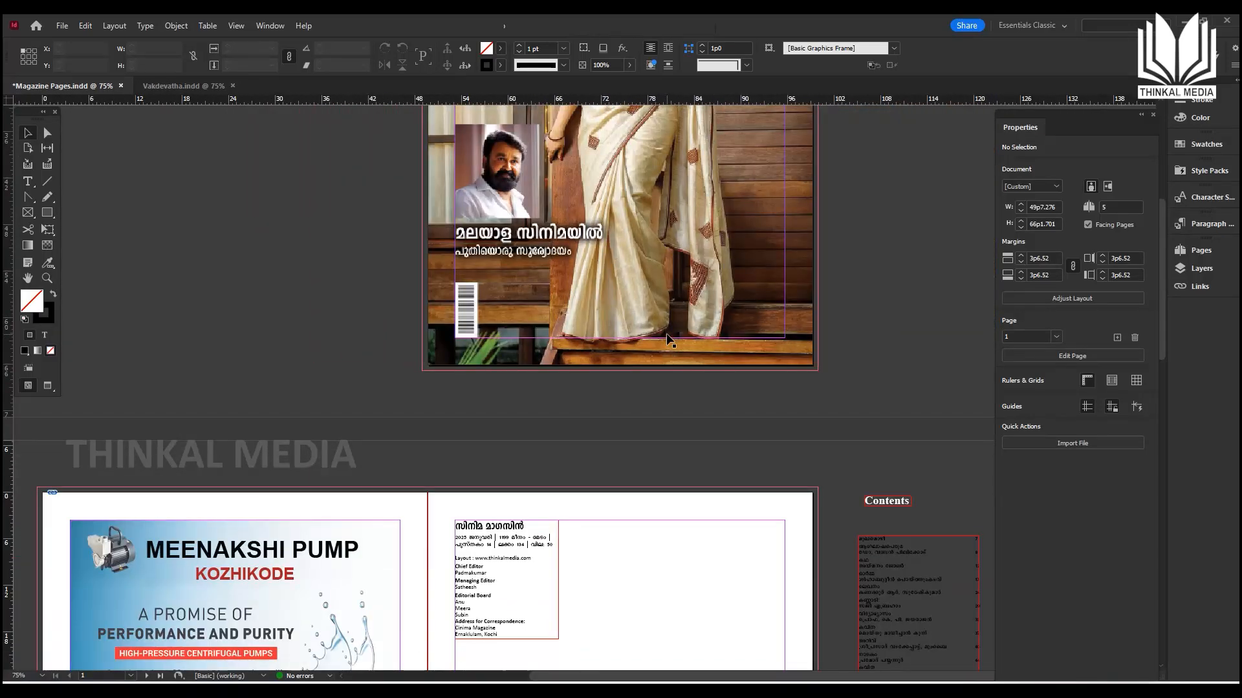
key(ctrl+d)
double_click(690, 172)
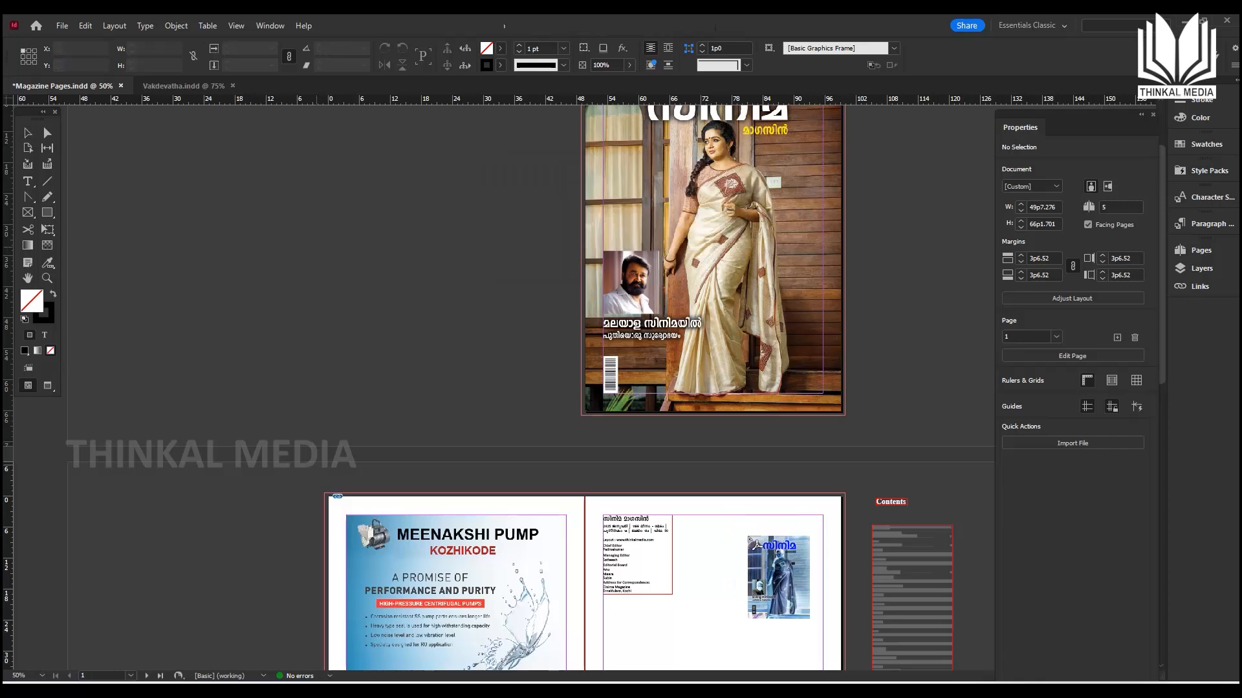
scroll(672, 270, down, 2)
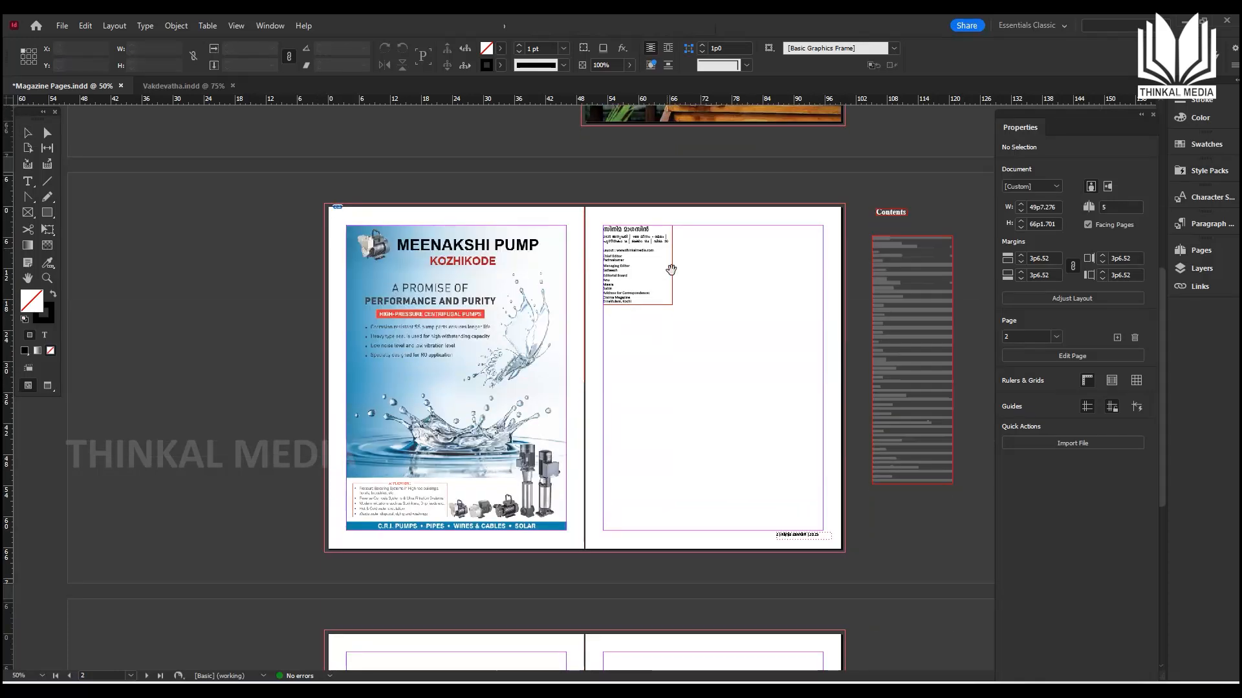
key(ctrl+1)
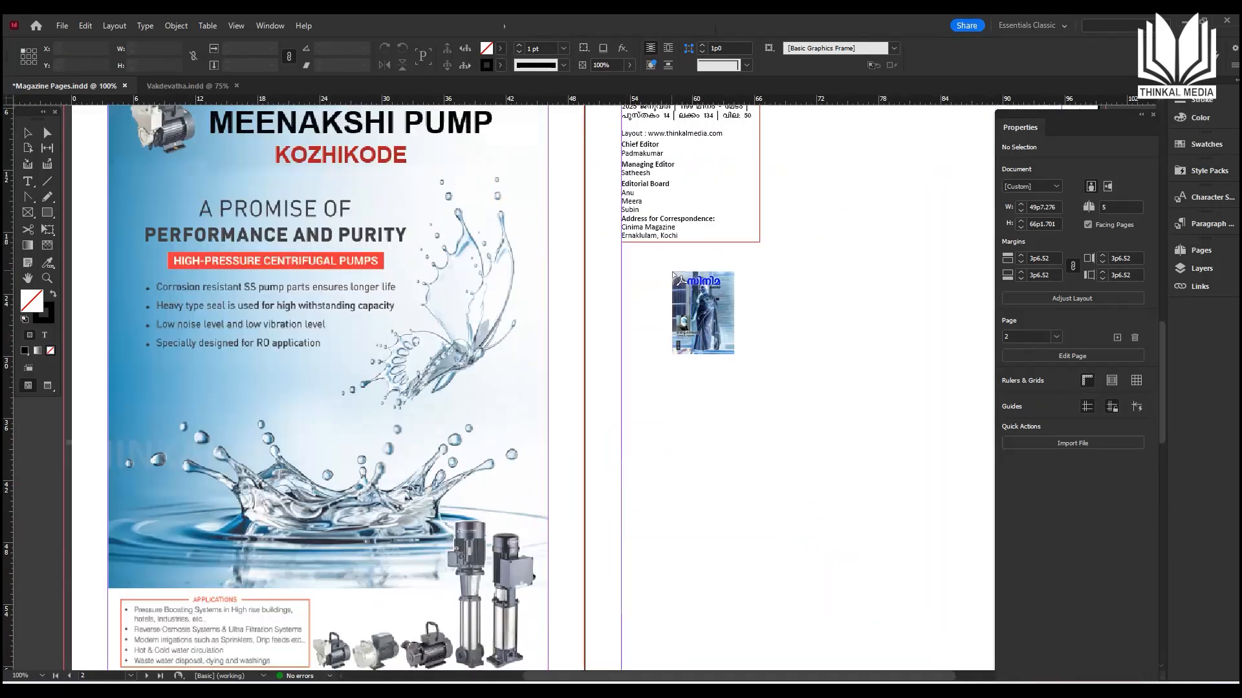
drag(791, 229, 538, 345)
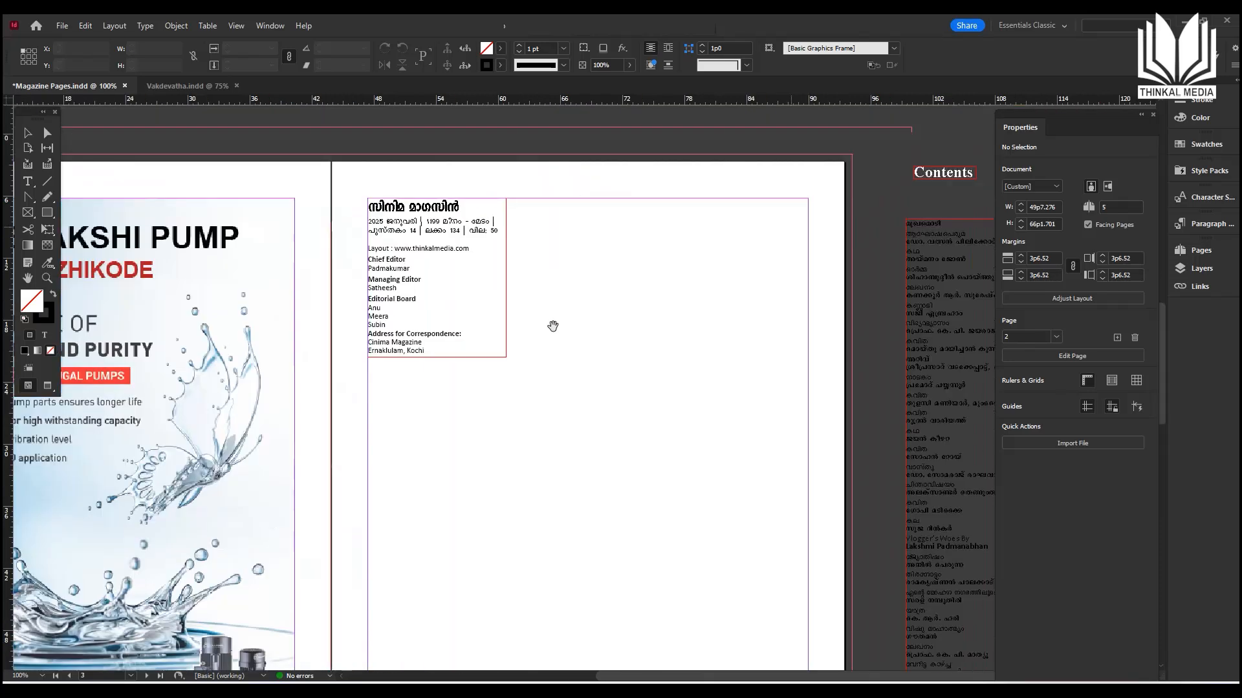
drag(534, 202, 628, 354)
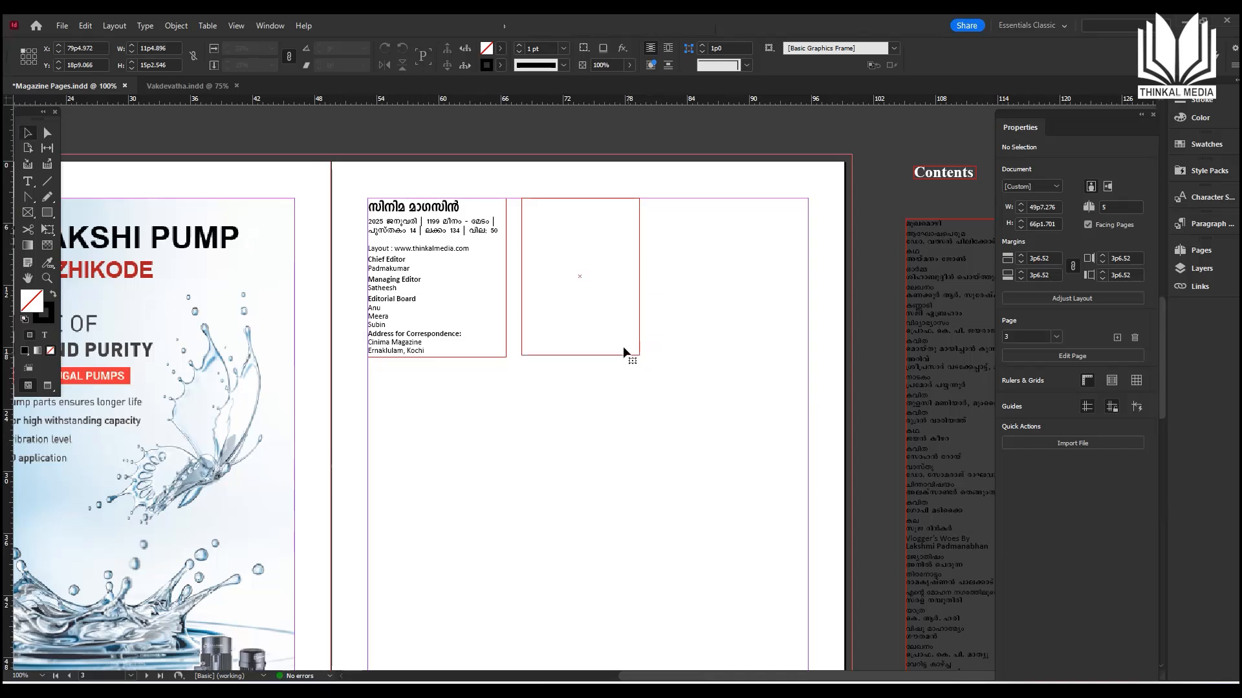
click(477, 480)
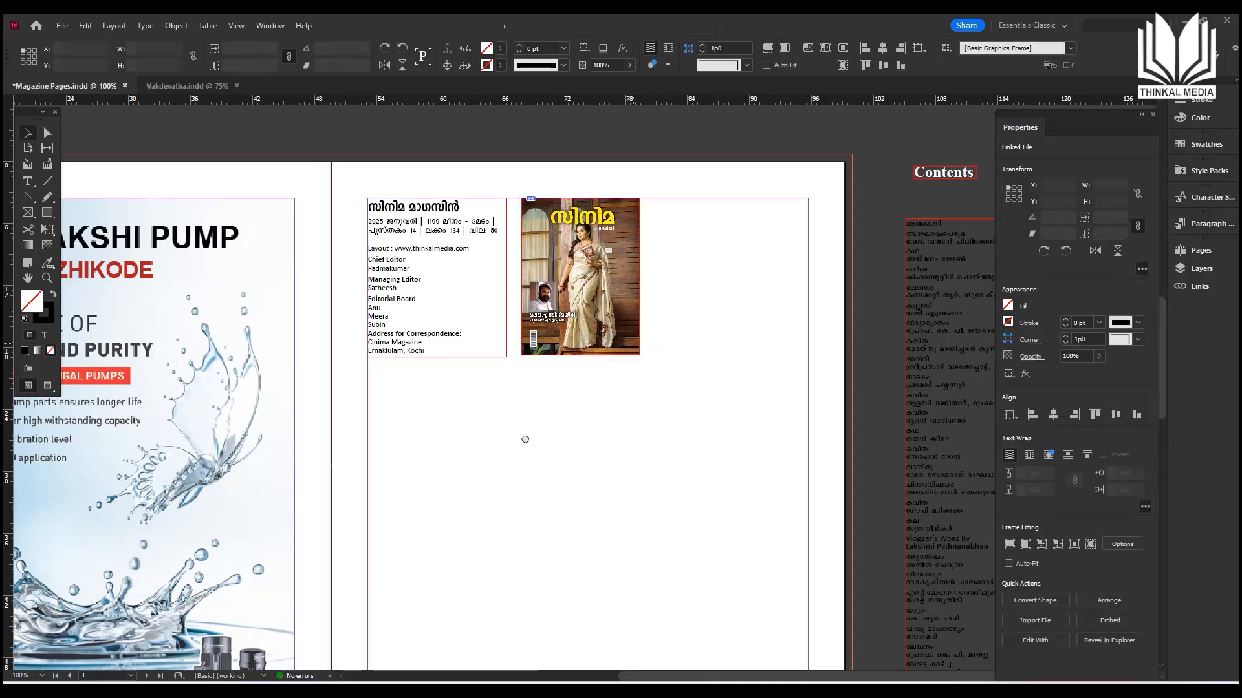
Move the editorial details frame and the cover image together along the top margin to about X 58p3.
scroll(524, 437, down, 1)
scroll(524, 437, left, 2)
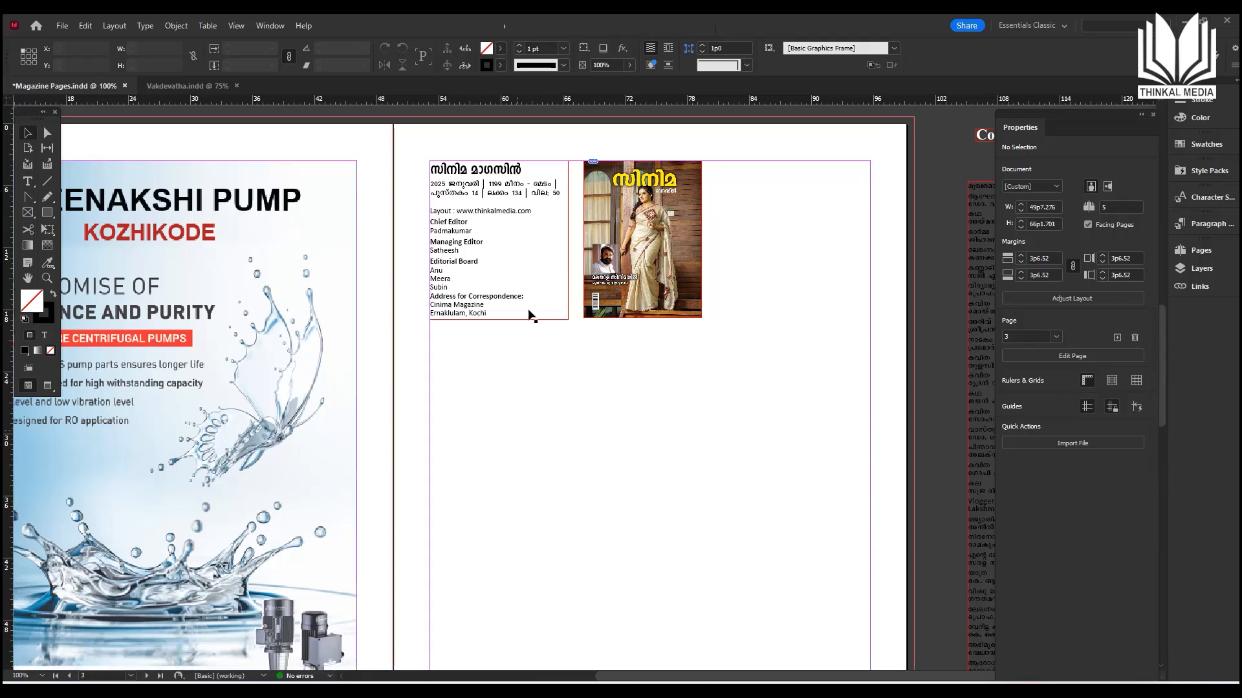
scroll(658, 404, up, 2)
scroll(659, 404, right, 1)
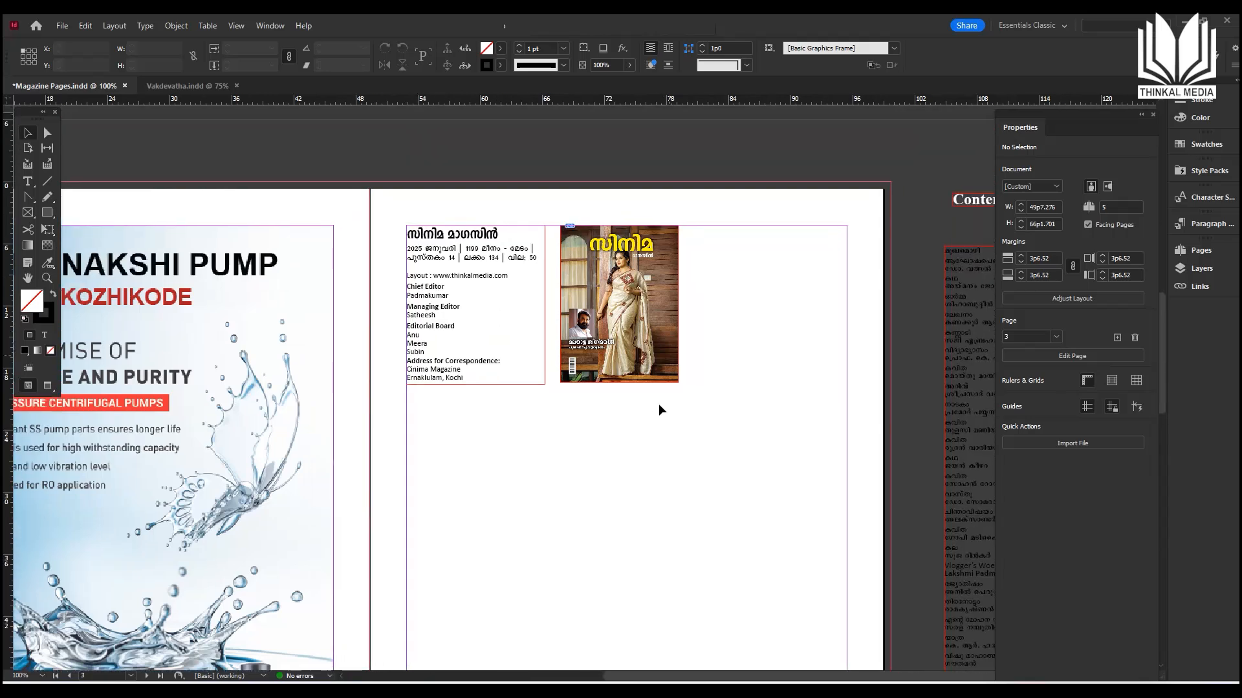
mouse_move(687, 406)
mouse_down()
mouse_move(456, 270)
mouse_move(460, 258)
mouse_move(553, 253)
mouse_up()
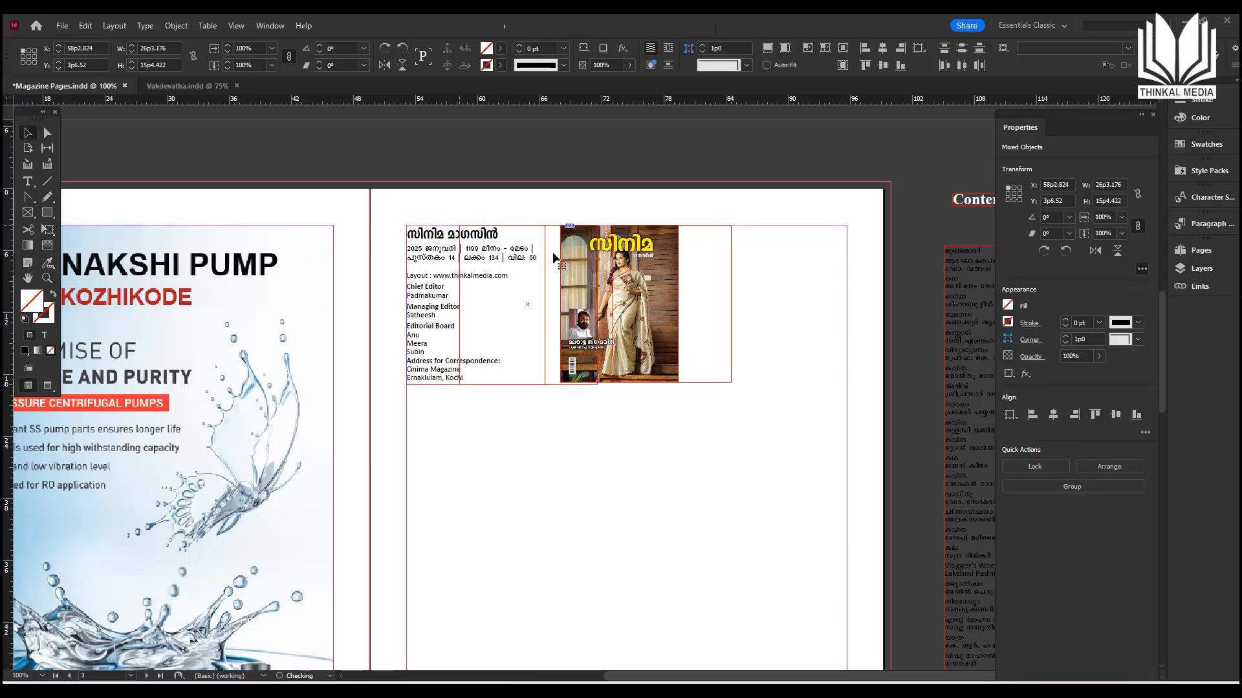
click(241, 369)
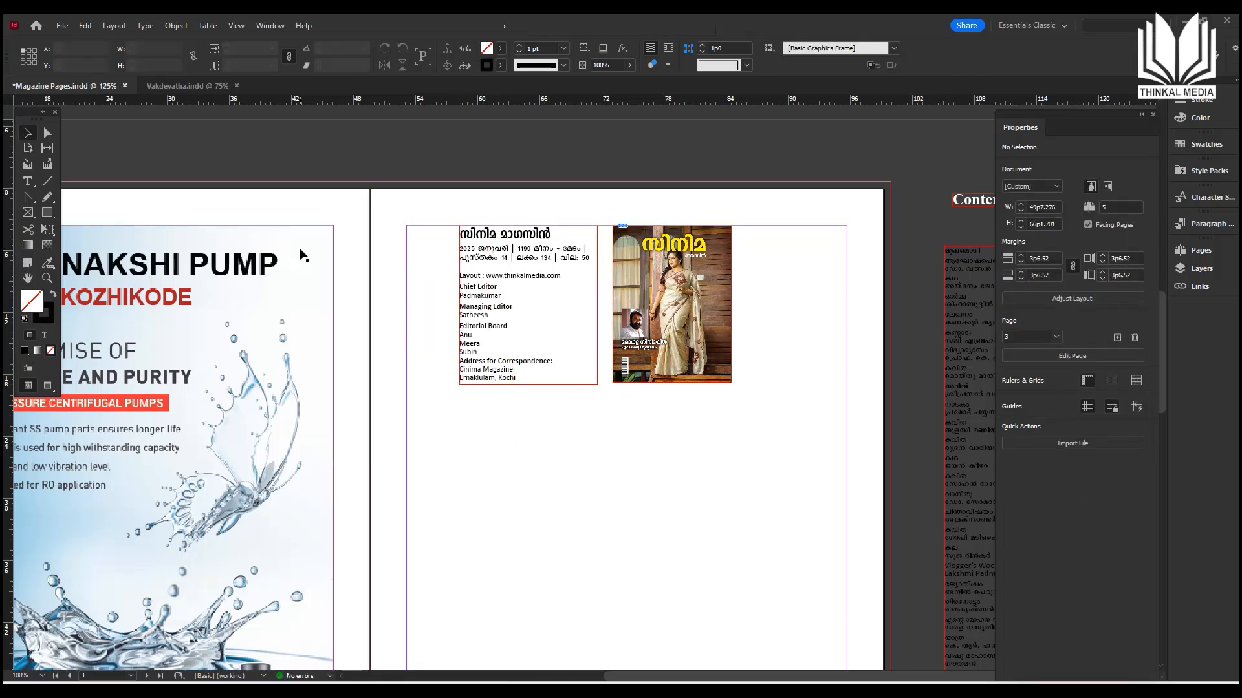
Draw a horizontal line about 12p5 long beneath the issue, volume and price lines of the editorial details.
key(ctrl+equal)
drag(491, 265, 464, 306)
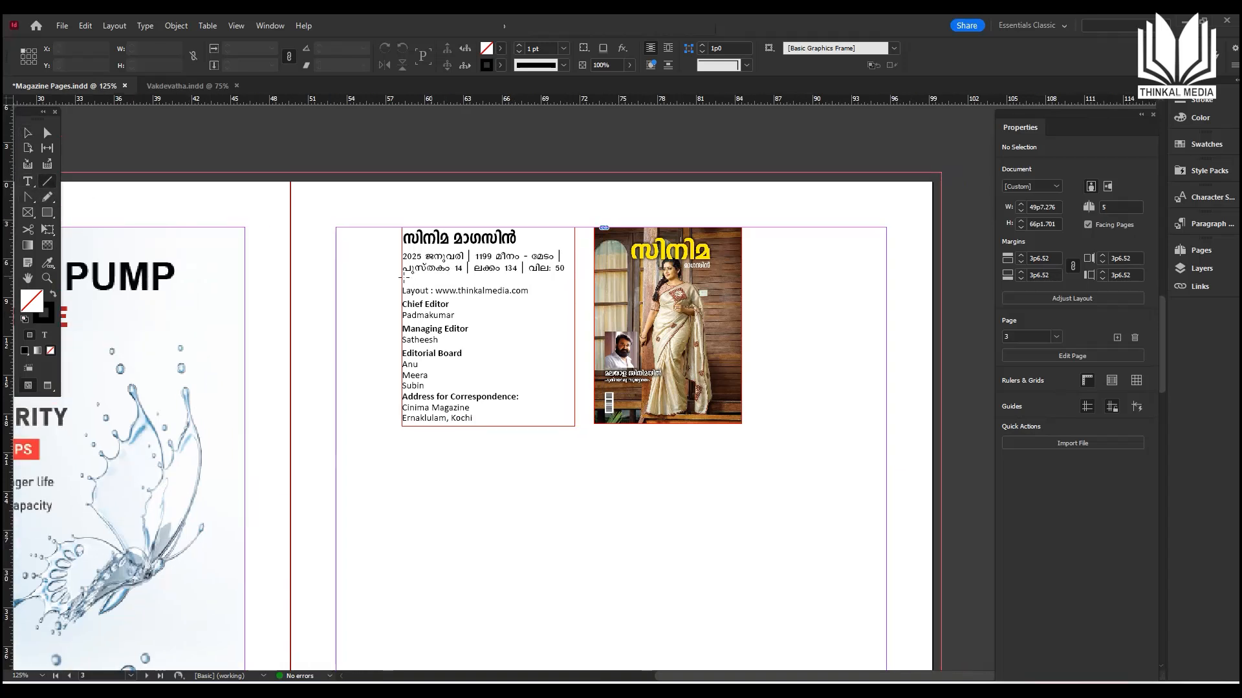
drag(403, 277, 563, 278)
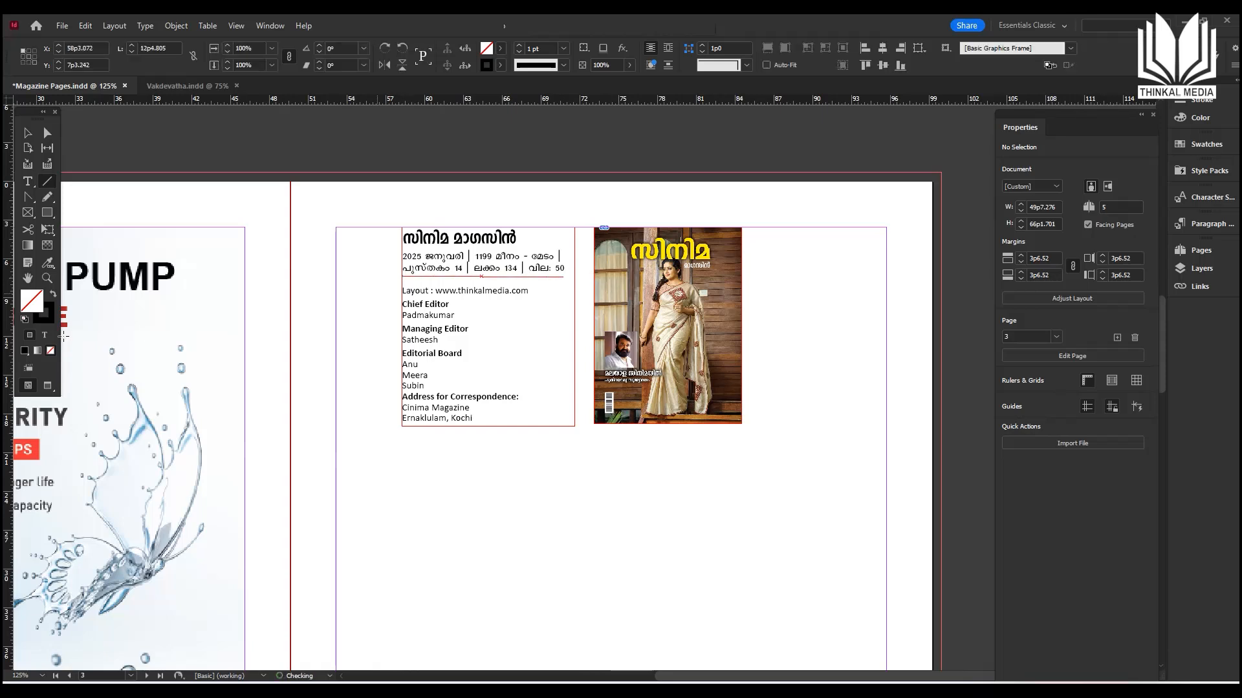
click(27, 136)
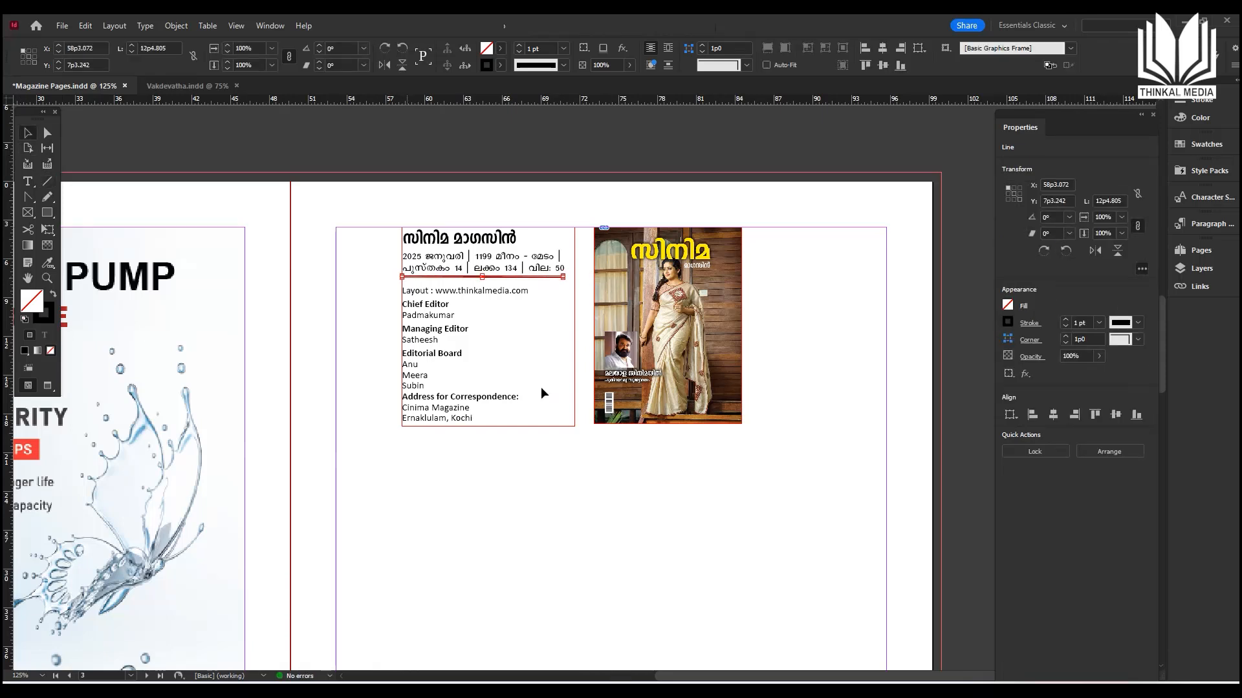
click(526, 335)
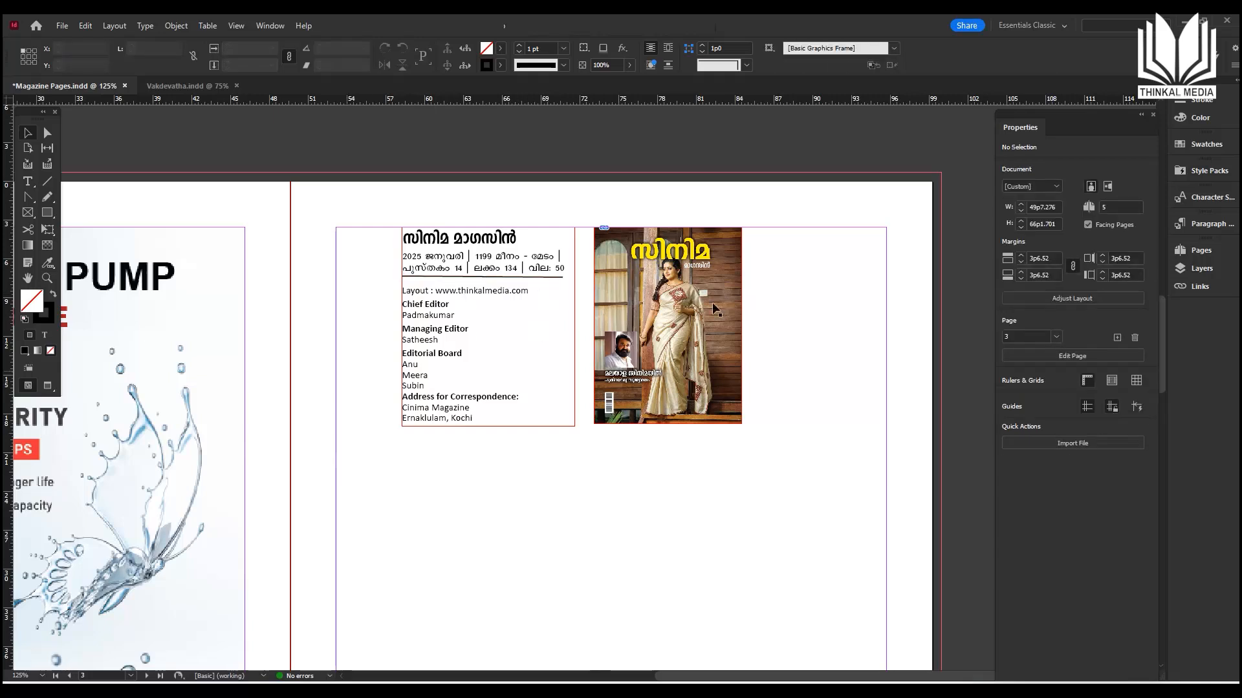
Draw a rectangle from page 3's top-left corner across the full page width, about 20p4 high, enclosing the editorial details and cover image.
click(47, 214)
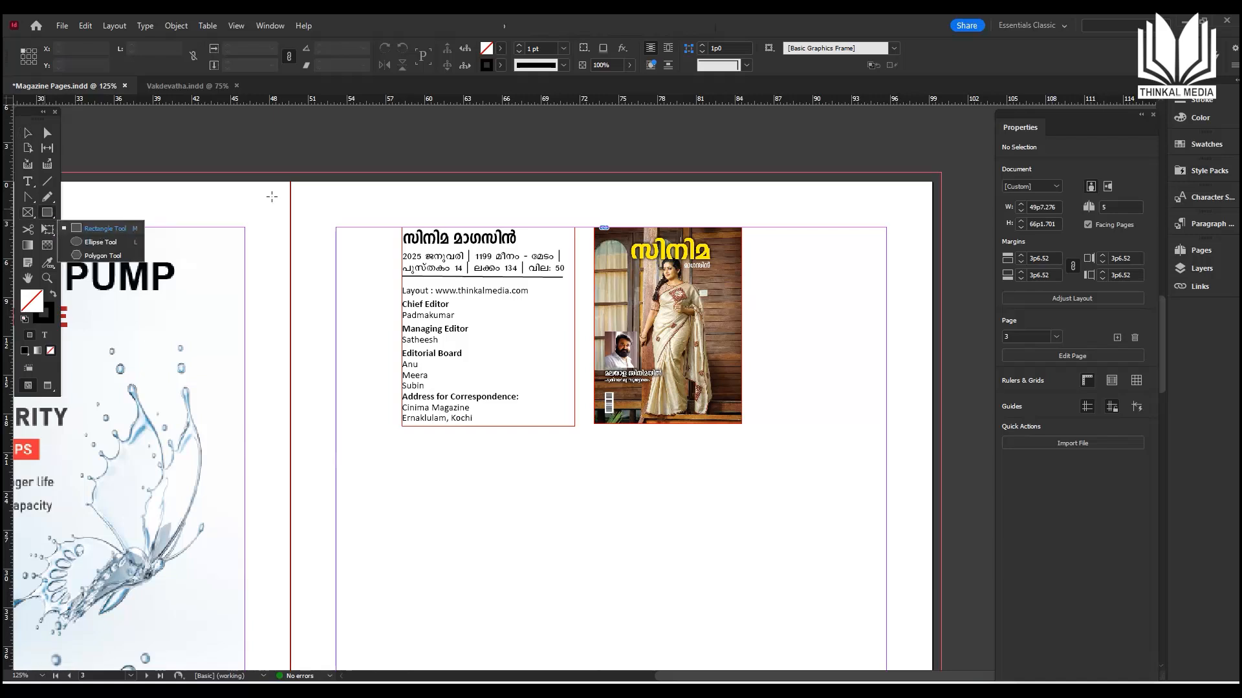
drag(290, 182, 922, 460)
drag(929, 445, 933, 445)
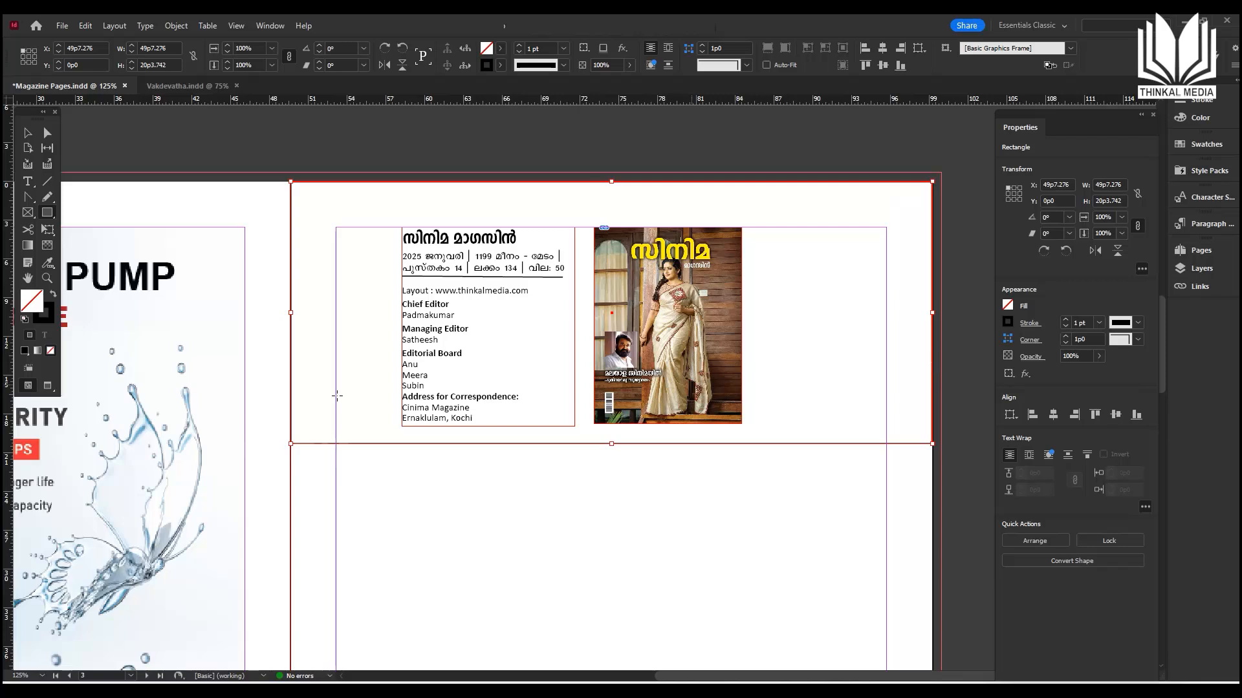
Fill the rectangle with light cyan, colour 5dffff.
double_click(28, 302)
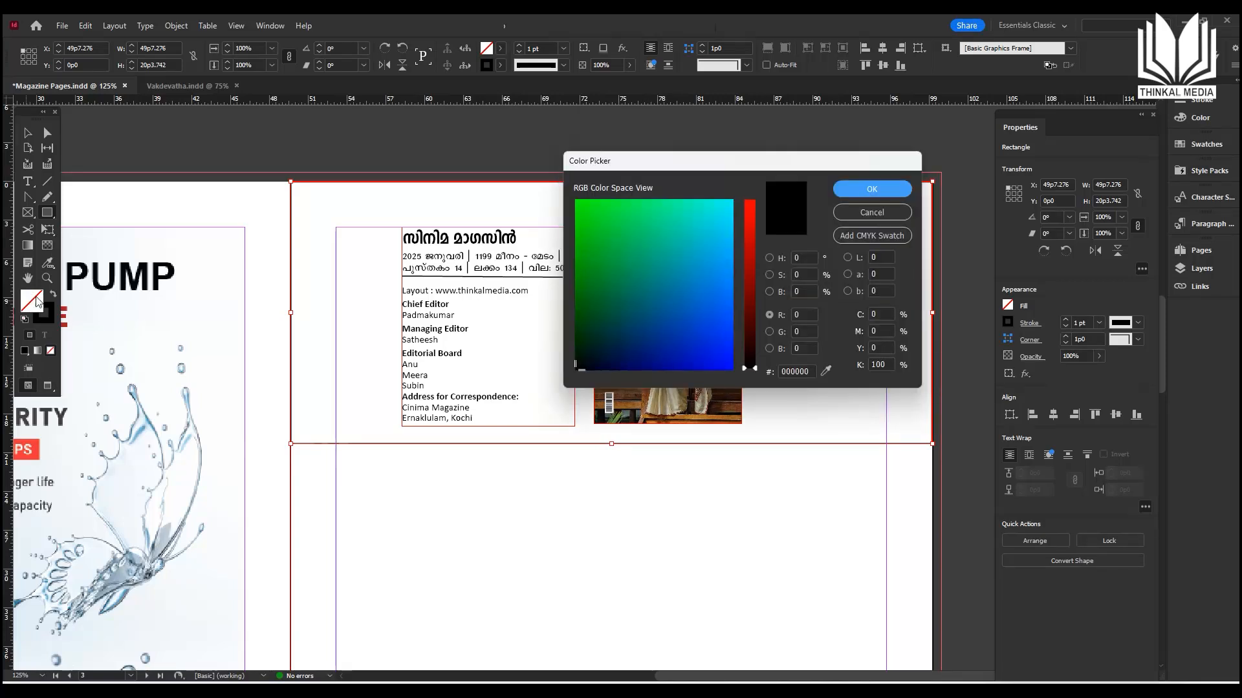
click(740, 194)
click(754, 277)
click(753, 291)
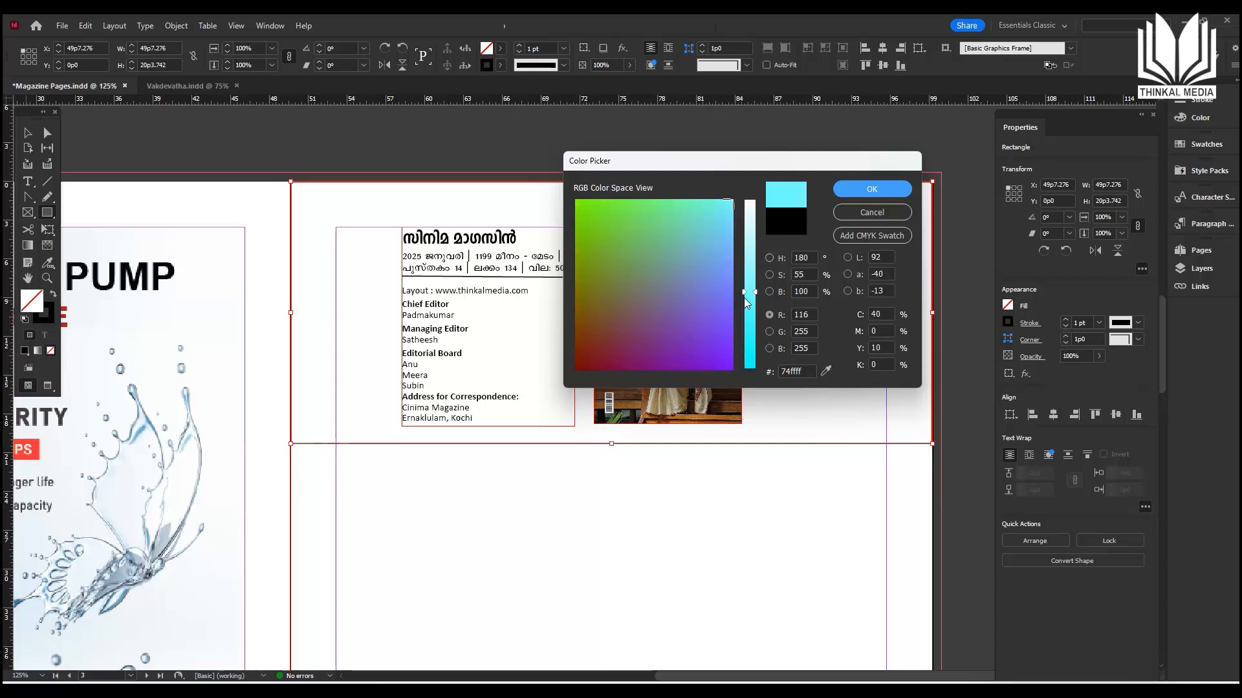
click(749, 308)
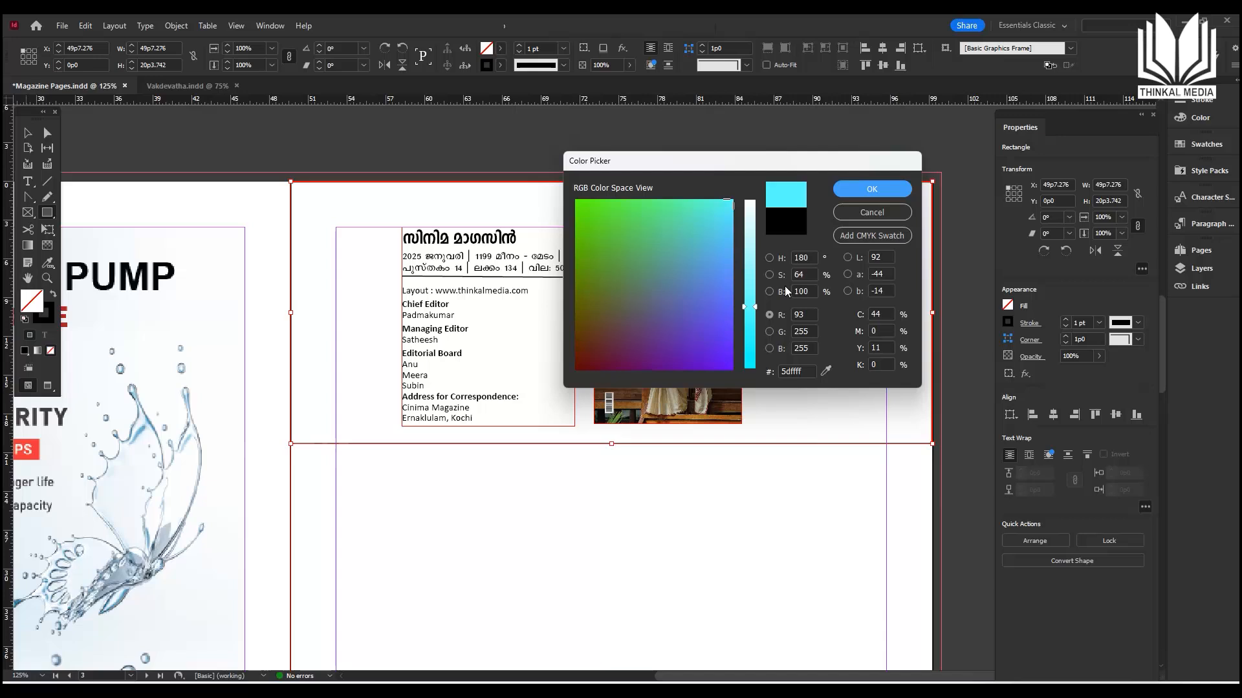
click(871, 189)
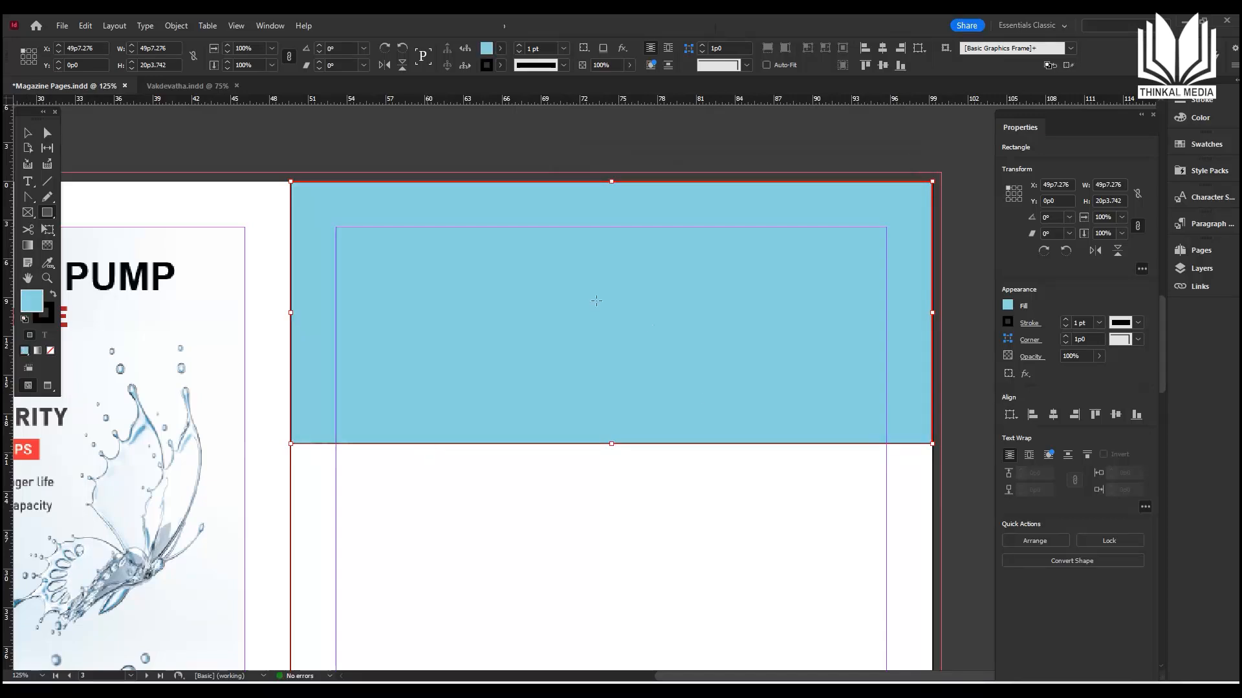
Send the cyan rectangle to the back, behind the editorial details and cover image.
click(26, 137)
right_click(512, 255)
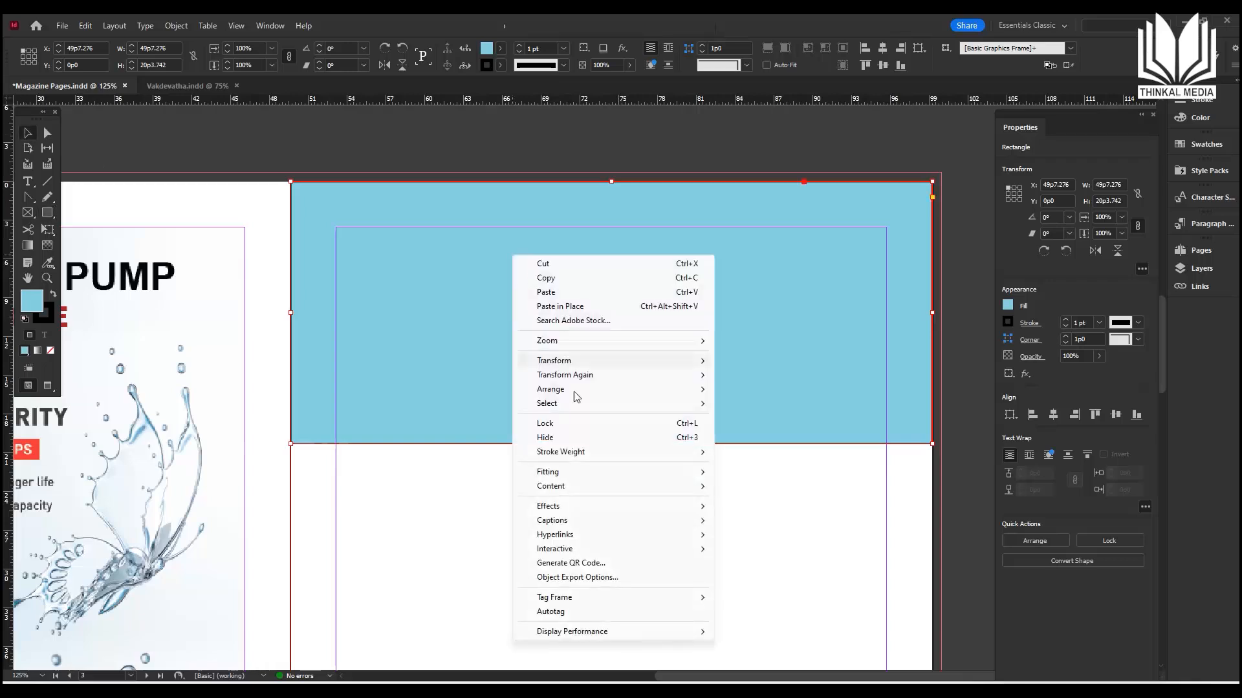
mouse_move(574, 391)
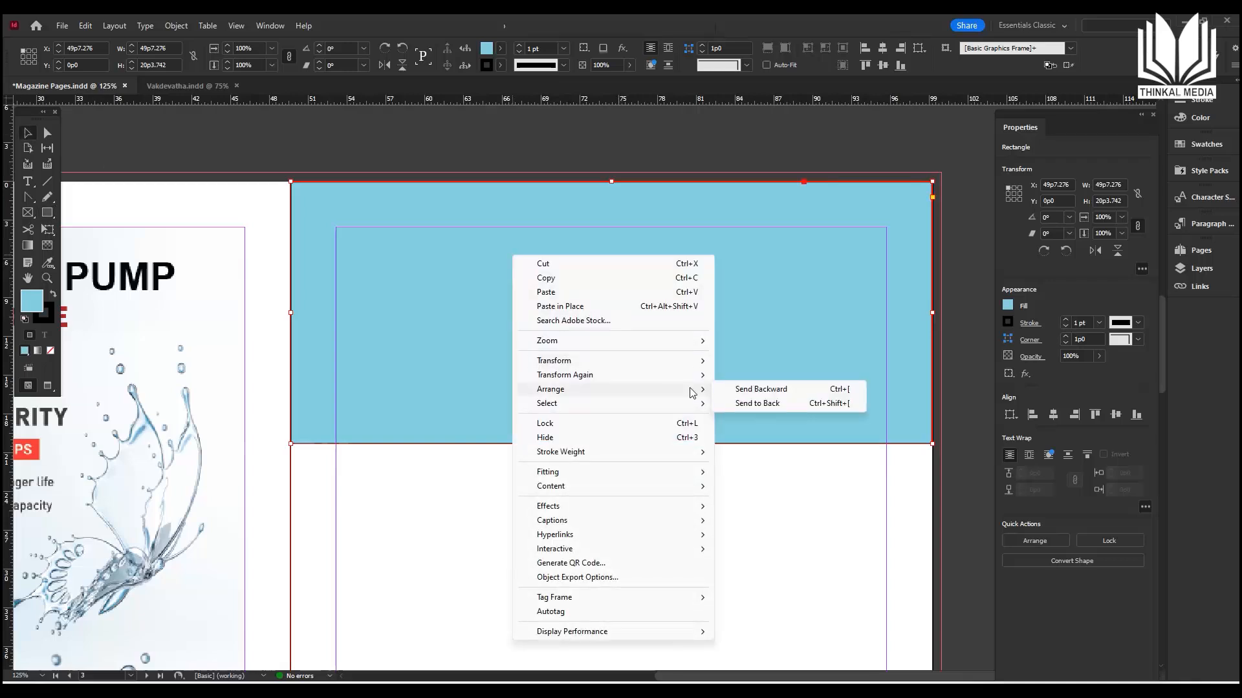
click(747, 405)
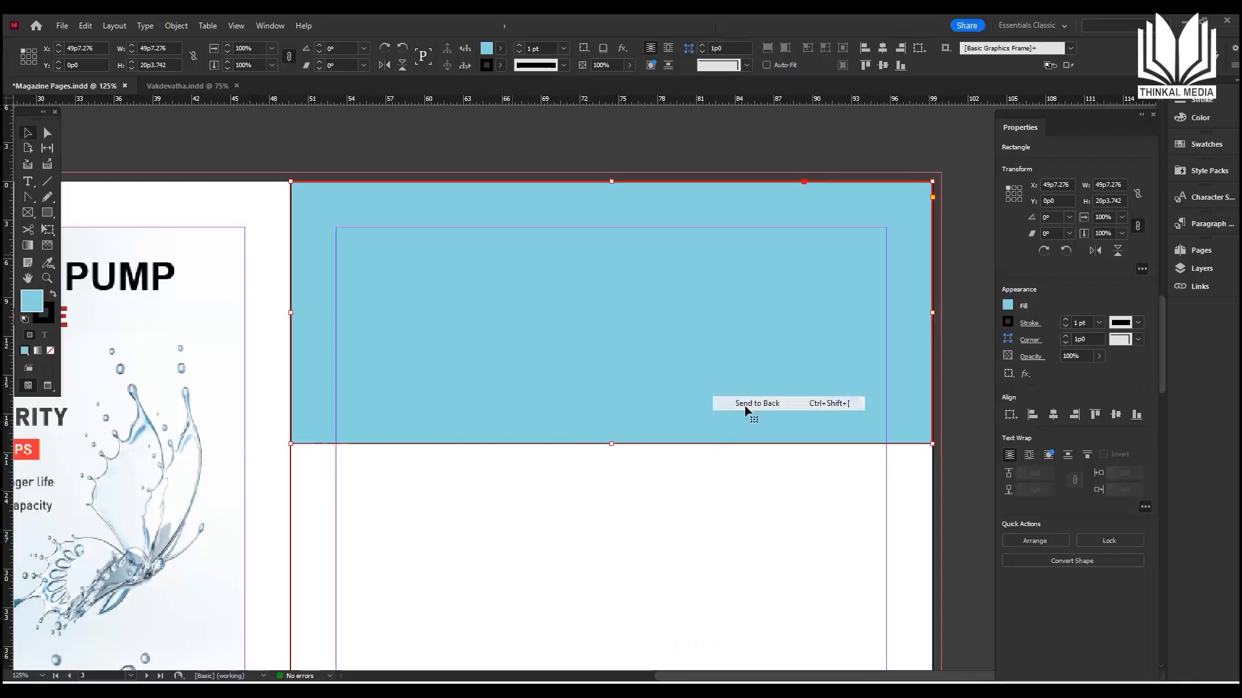
click(464, 502)
Set the cyan rectangle's stroke to None.
key(ctrl+=)
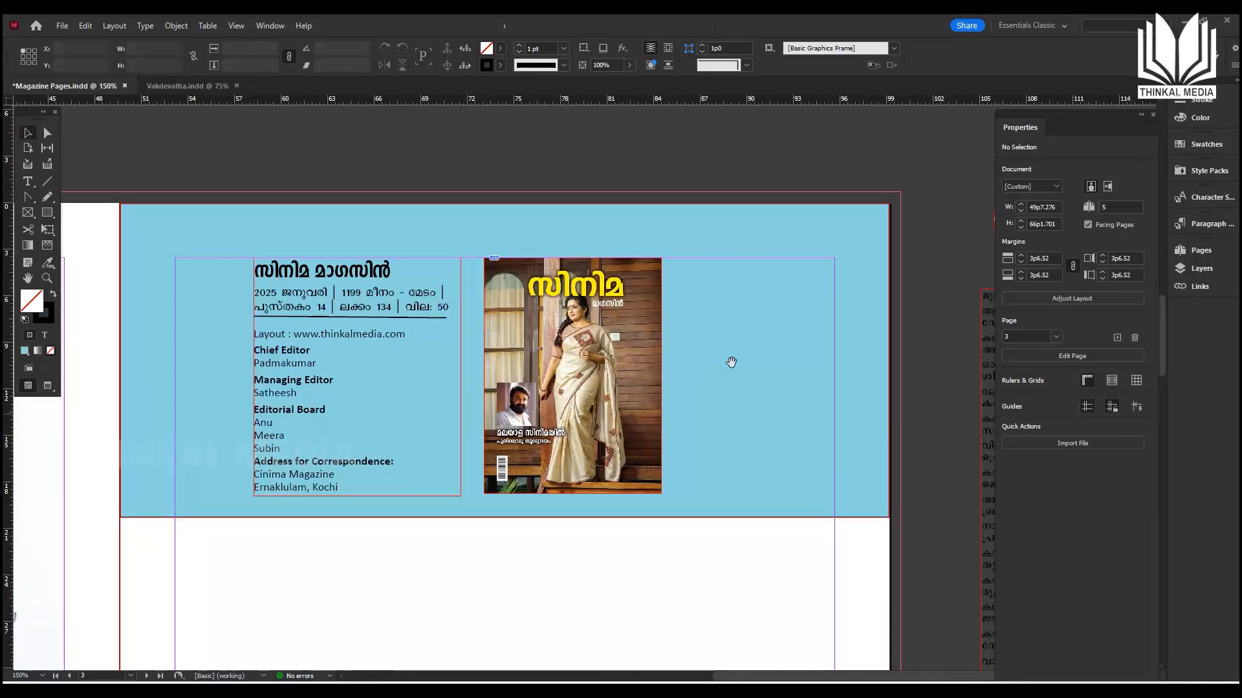
drag(802, 350, 872, 336)
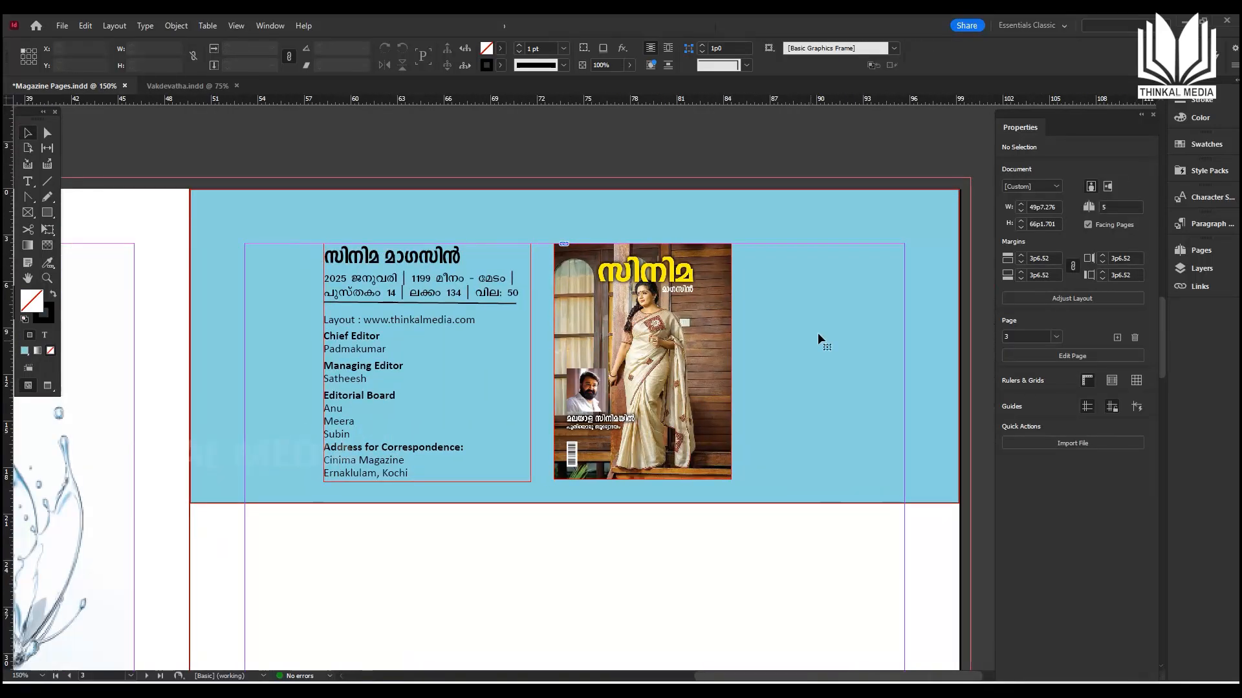
click(817, 332)
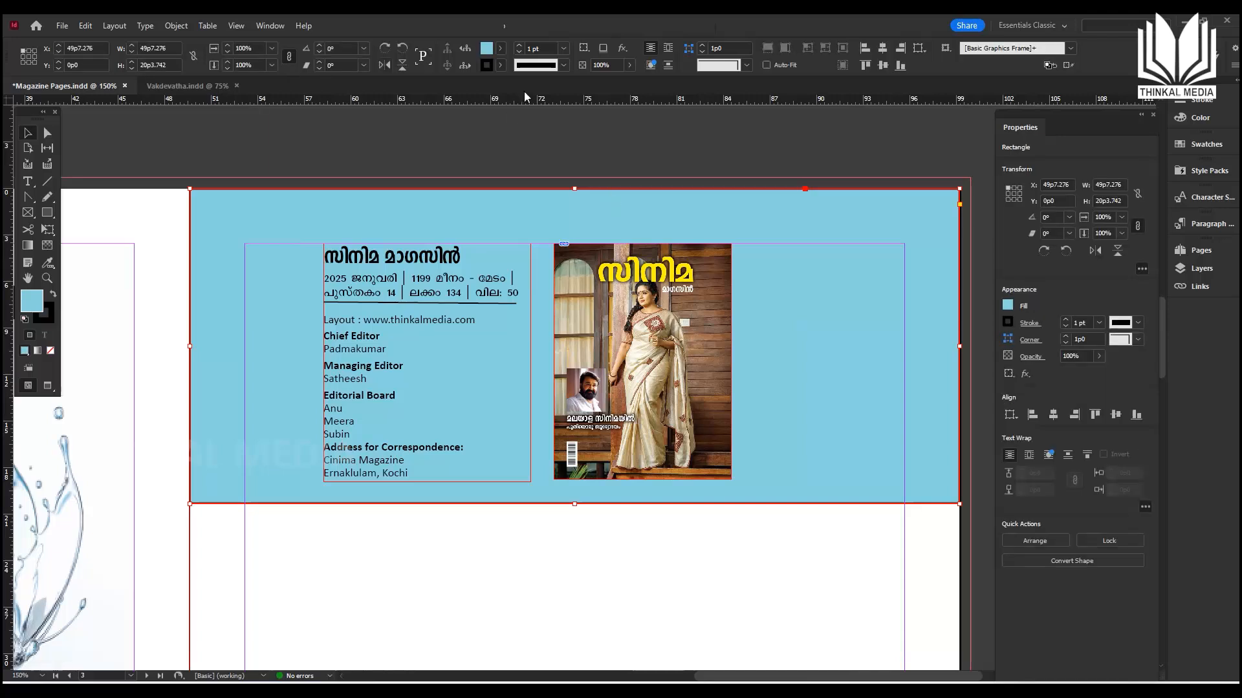
click(500, 65)
click(382, 106)
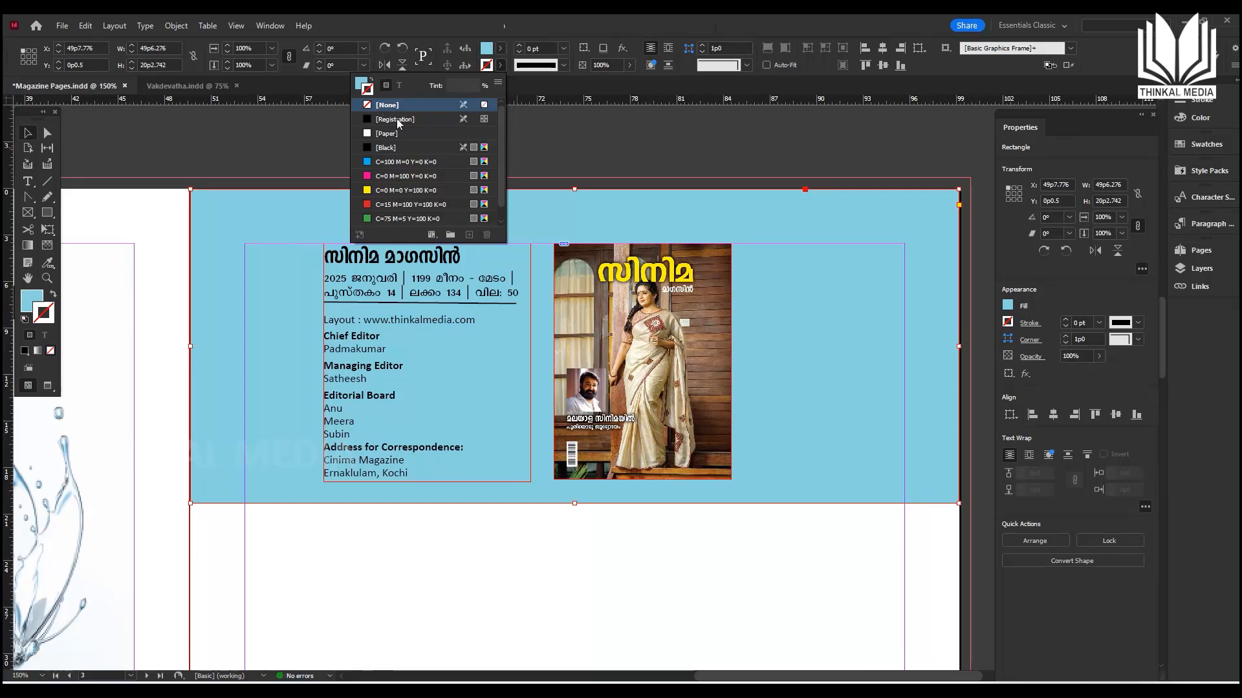
click(564, 575)
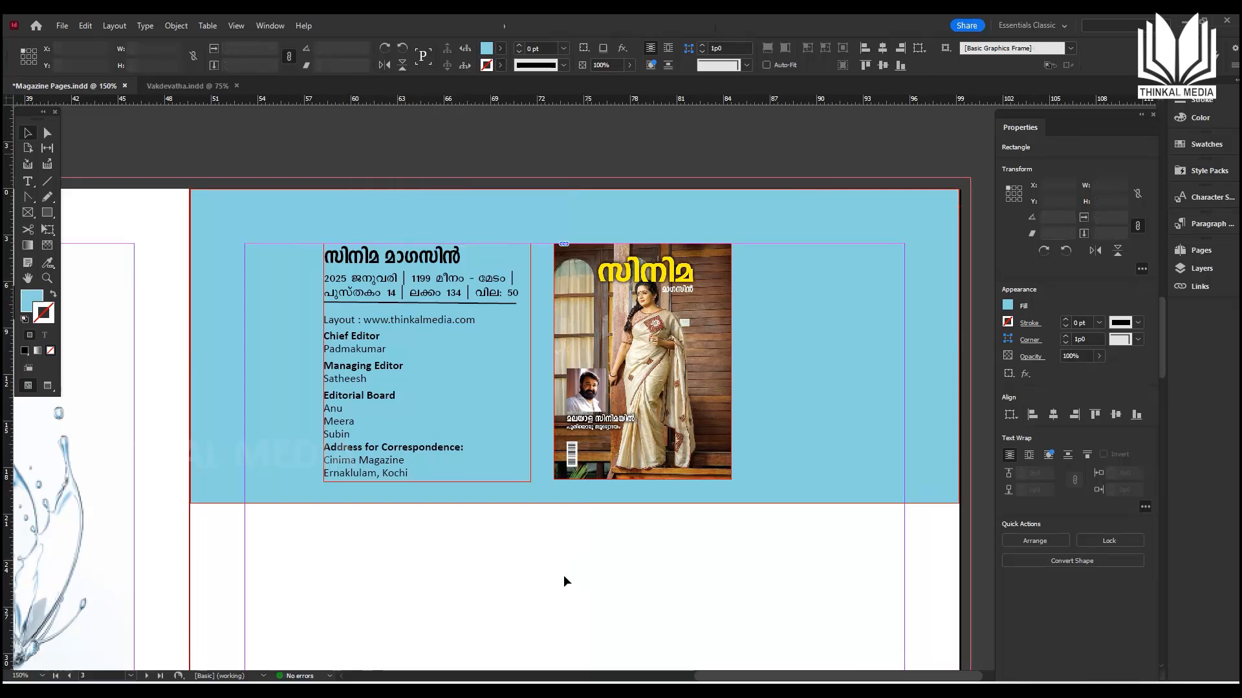
drag(639, 549, 618, 471)
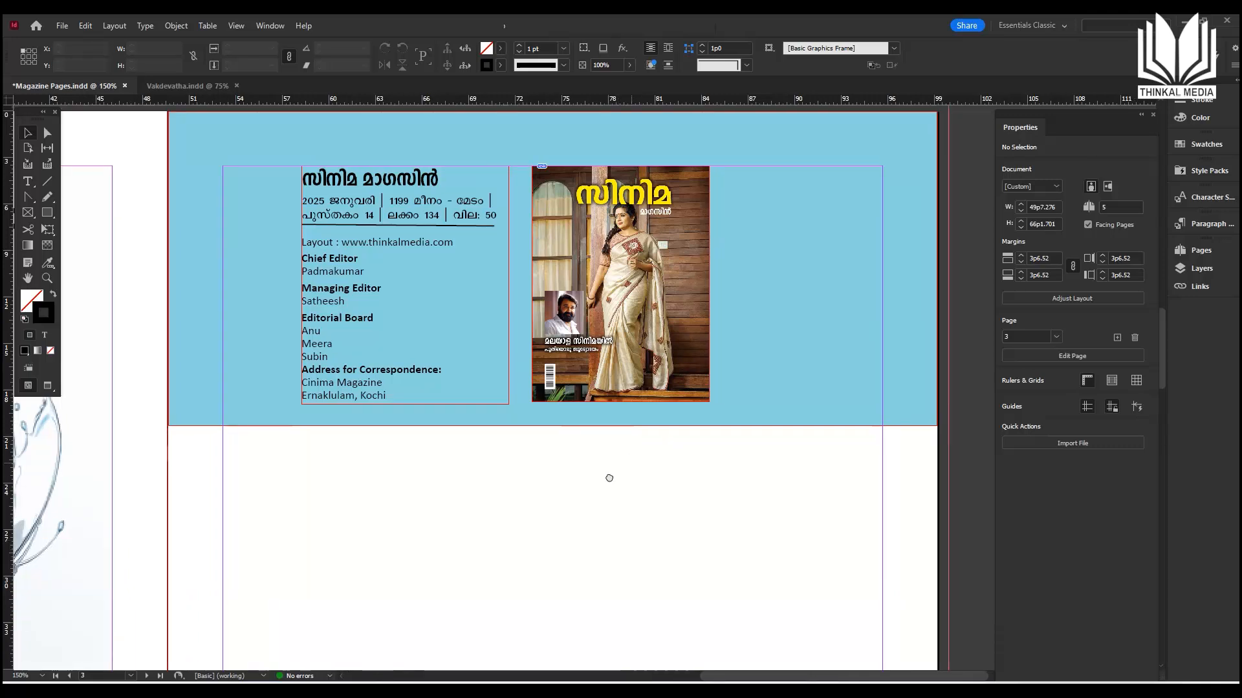
drag(609, 477, 574, 488)
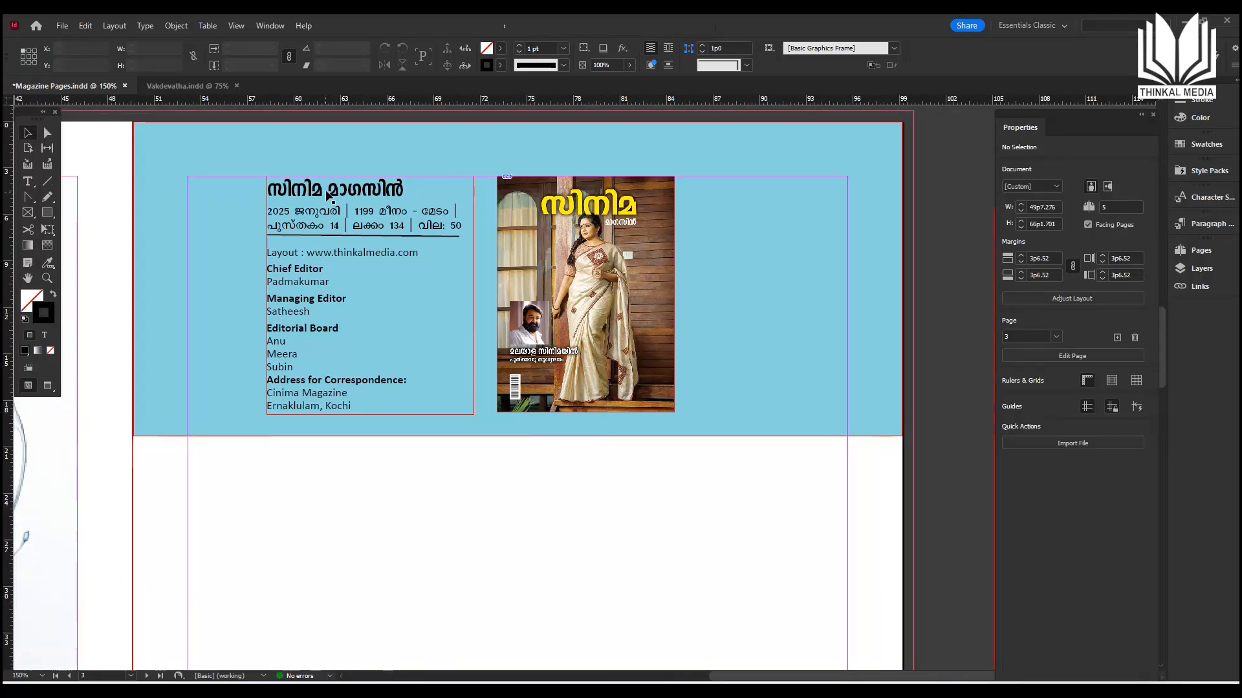
click(417, 256)
drag(415, 251, 419, 319)
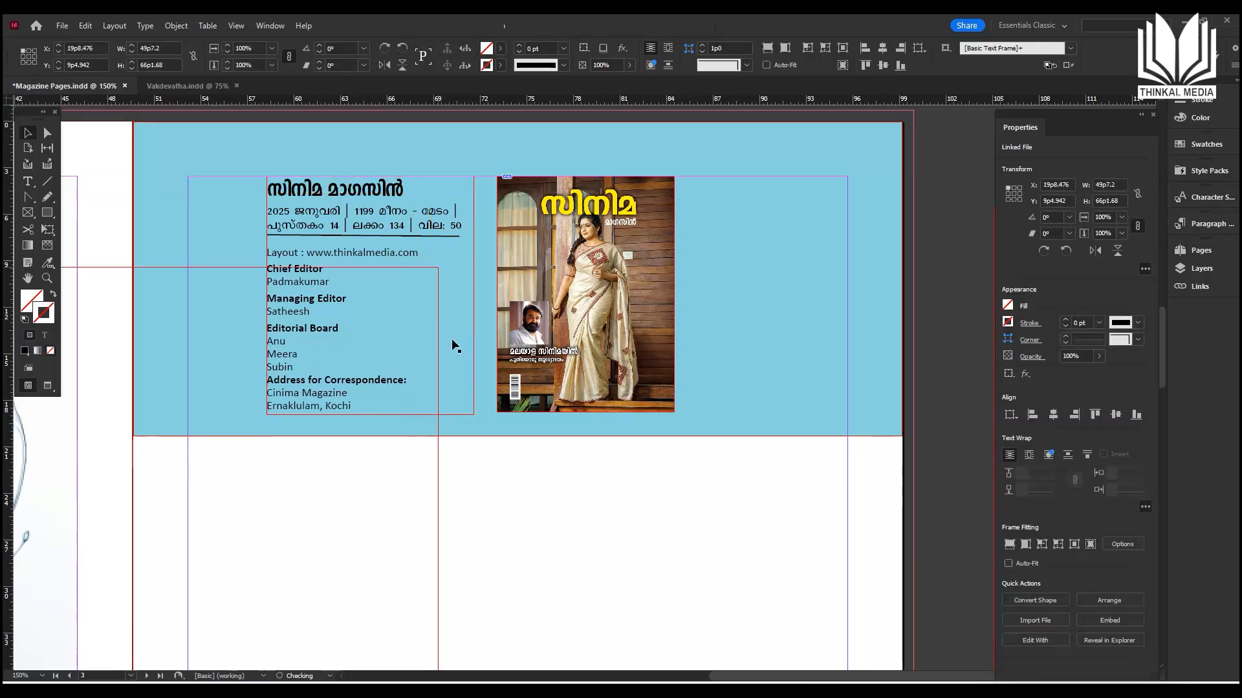
key(ctrl+z)
click(571, 511)
Move the editorial details, underline and cover image to page 3's left margin, and reposition the cyan rectangle behind them at about Y 2p3.
drag(212, 231, 249, 610)
drag(243, 164, 572, 345)
drag(545, 473, 509, 151)
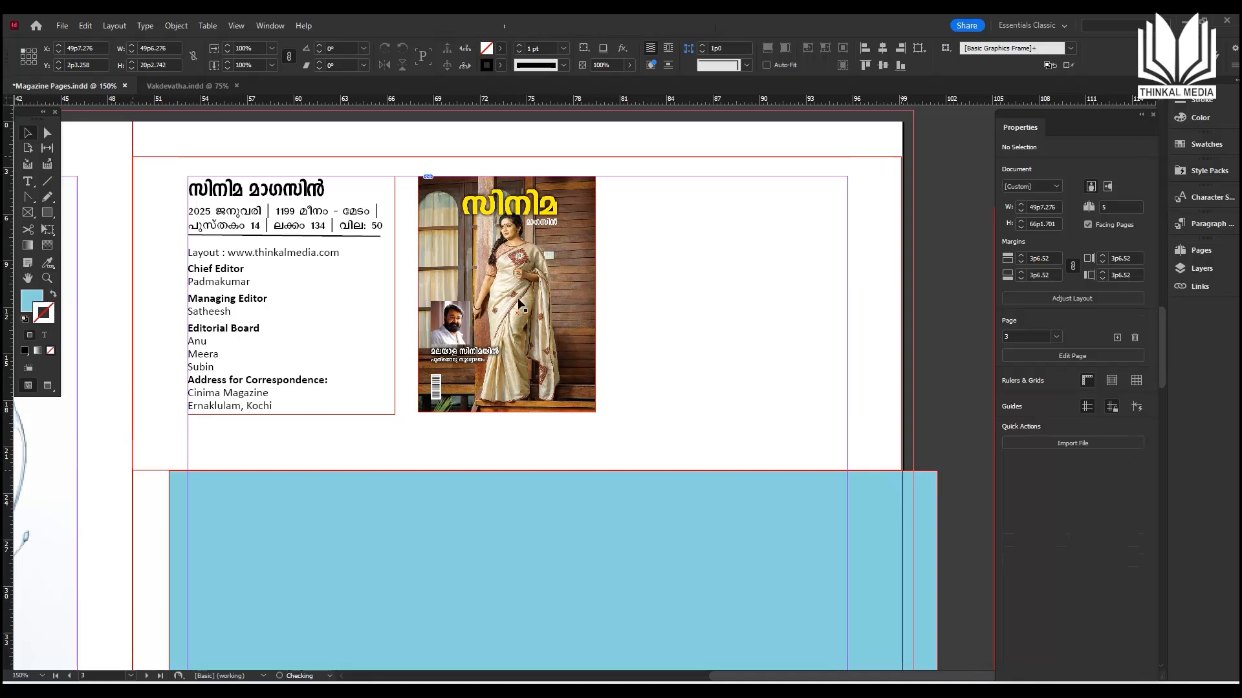
Move the cyan rectangle up behind the editorial details and cover image, aligning it with page 3's upper edge at about Y -0p0.058.
scroll(702, 387, up, 2)
drag(712, 364, 712, 336)
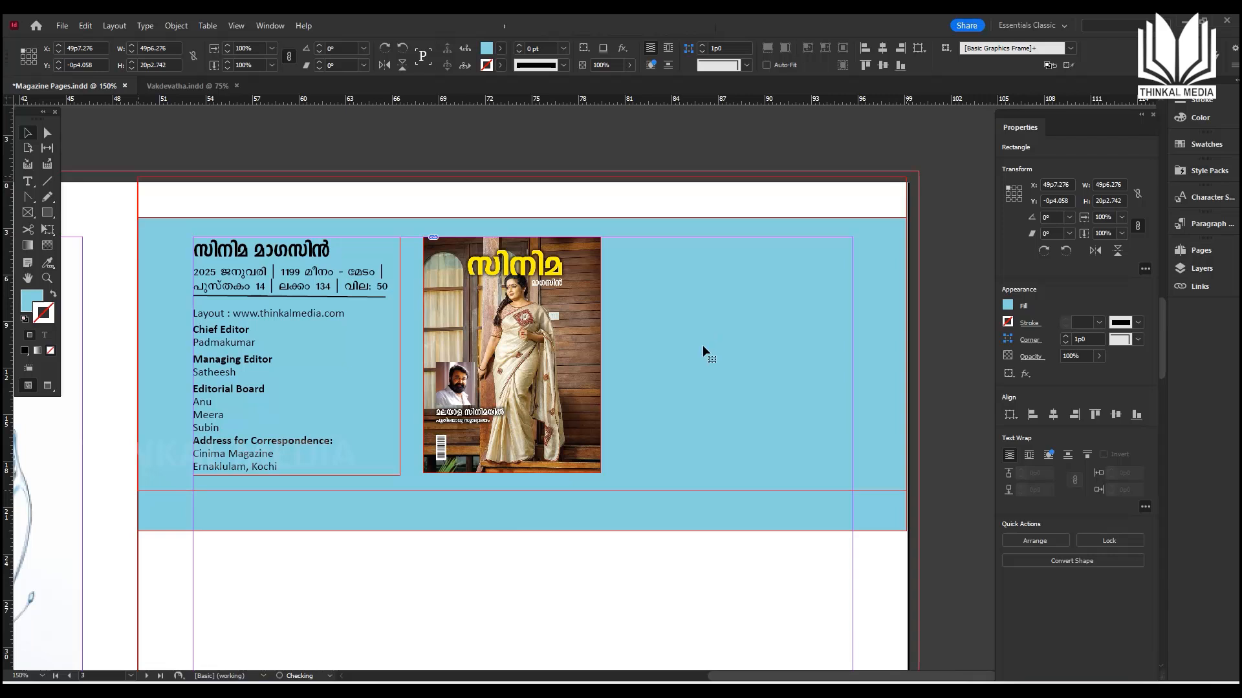
key(Down)
key(Down)
key(Down)
key(Down)
key(Down)
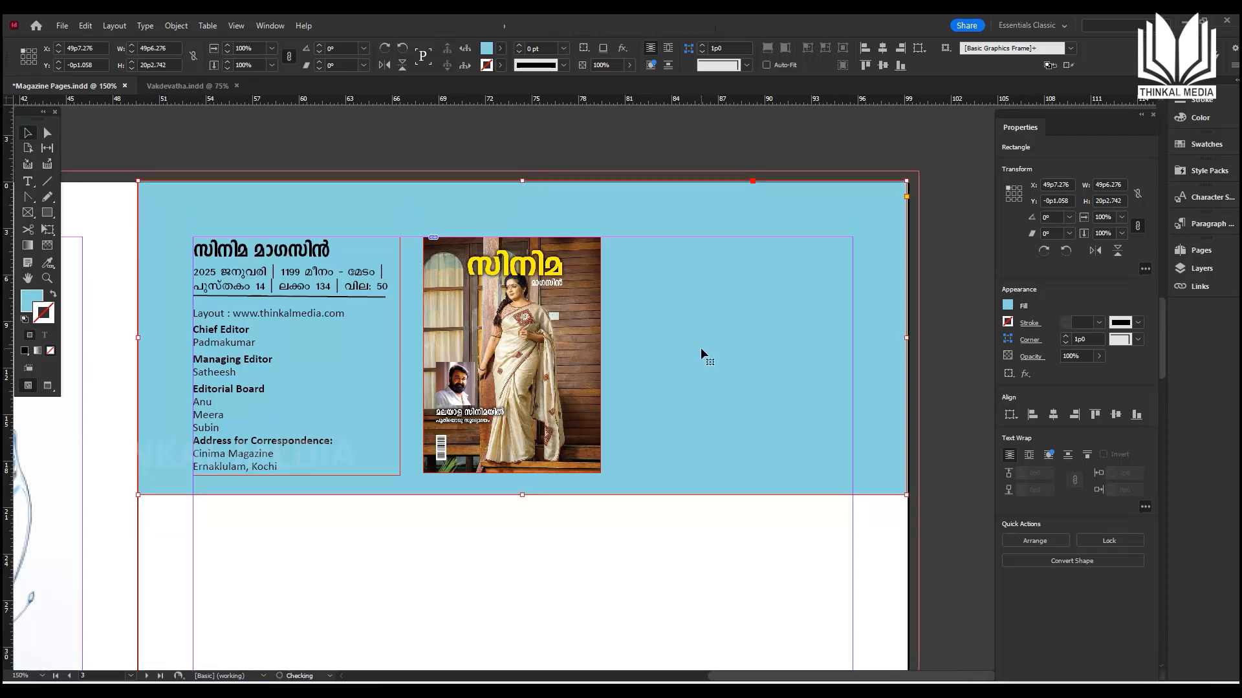
key(Up)
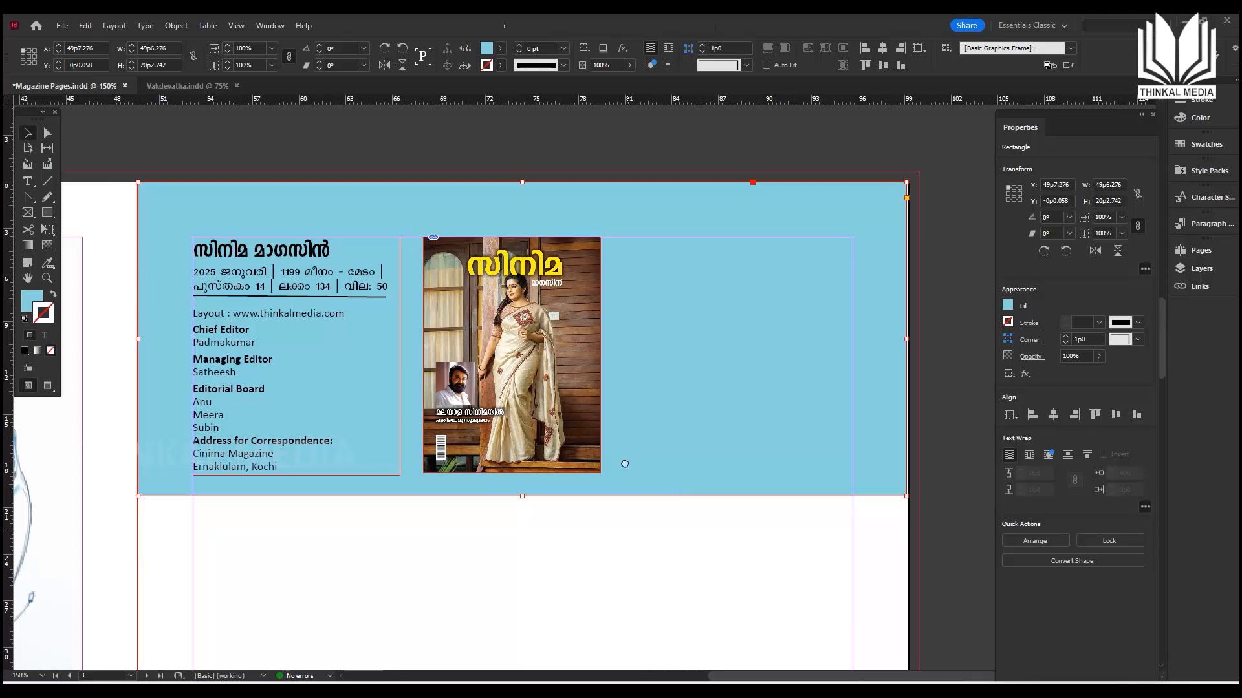
Bring the "Contents" heading from the pasteboard onto the cyan band and colour its text red (R 255, G 0, B 0).
scroll(622, 461, down, 2)
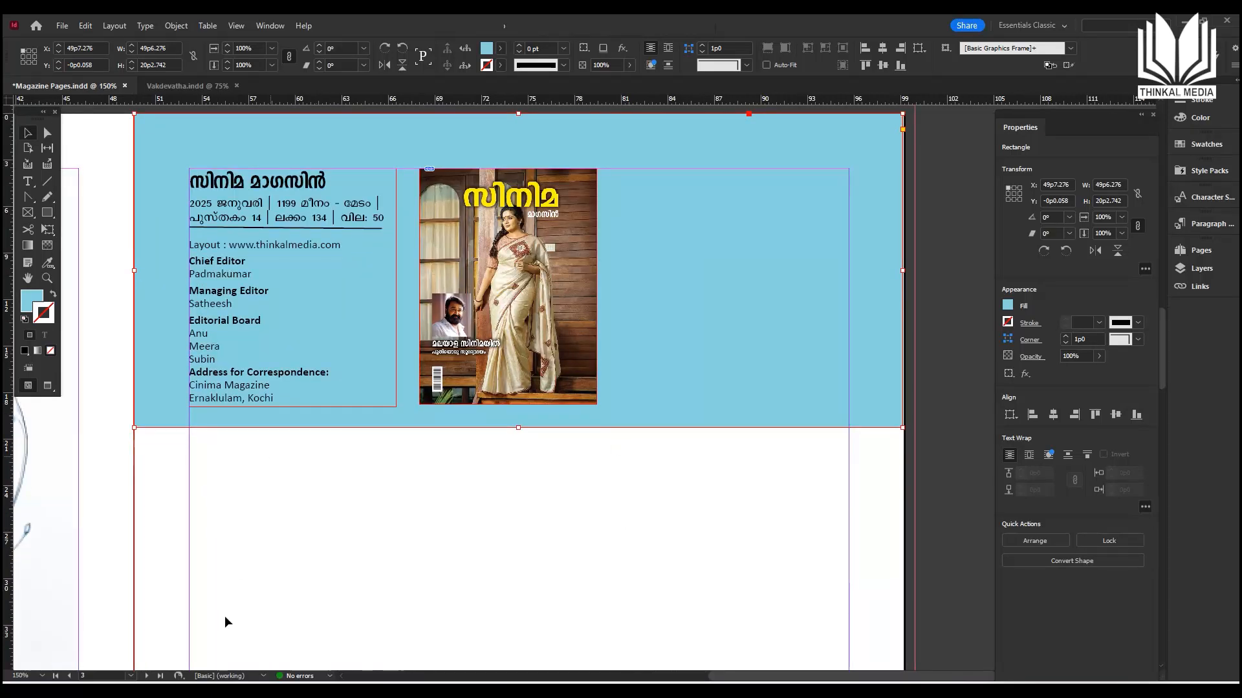
scroll(511, 501, right, 2)
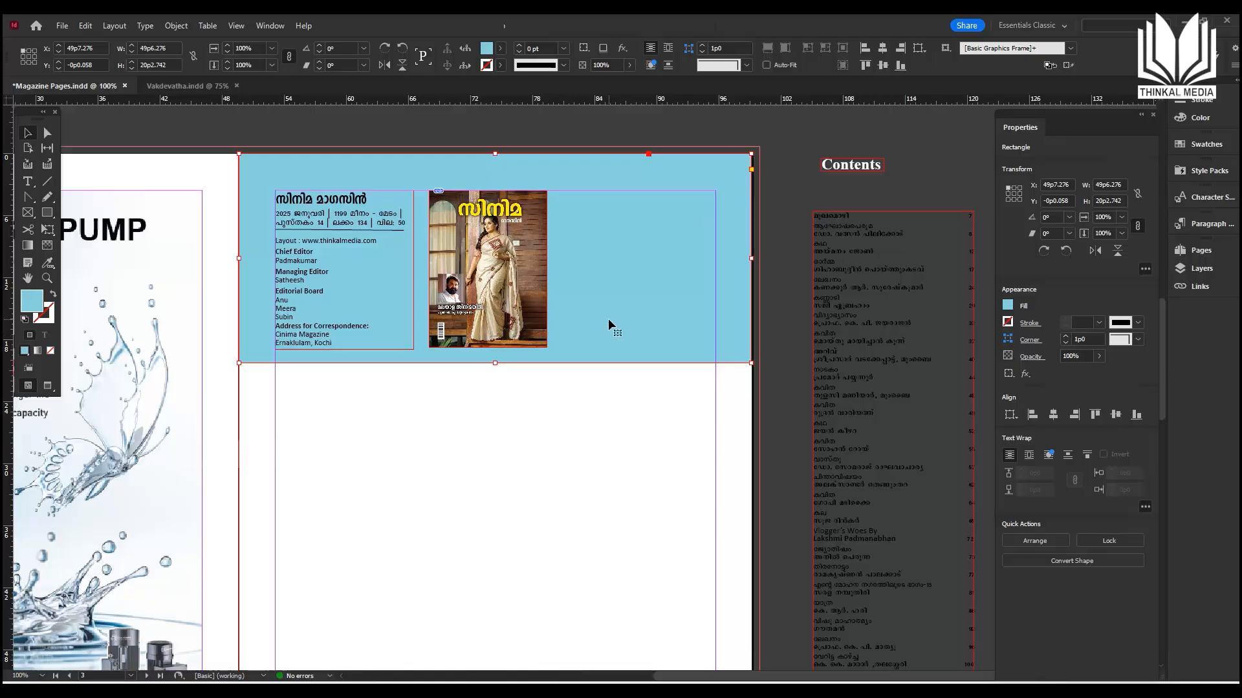
drag(593, 336, 655, 324)
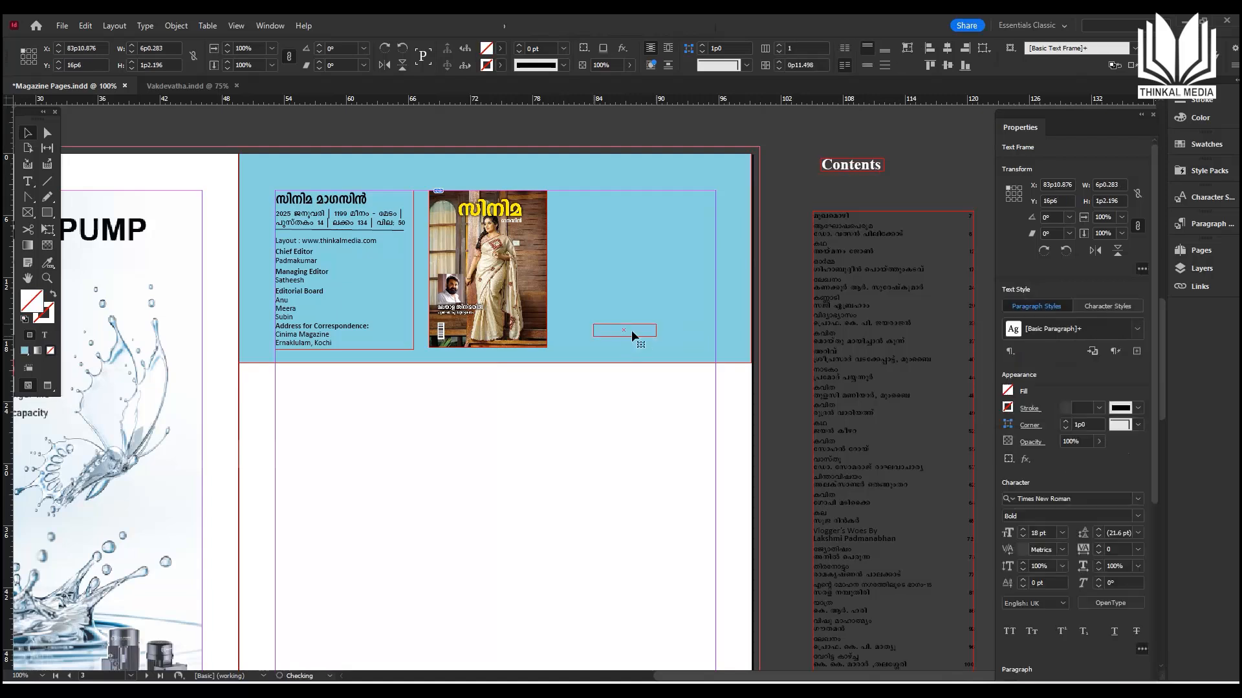
click(29, 181)
click(612, 332)
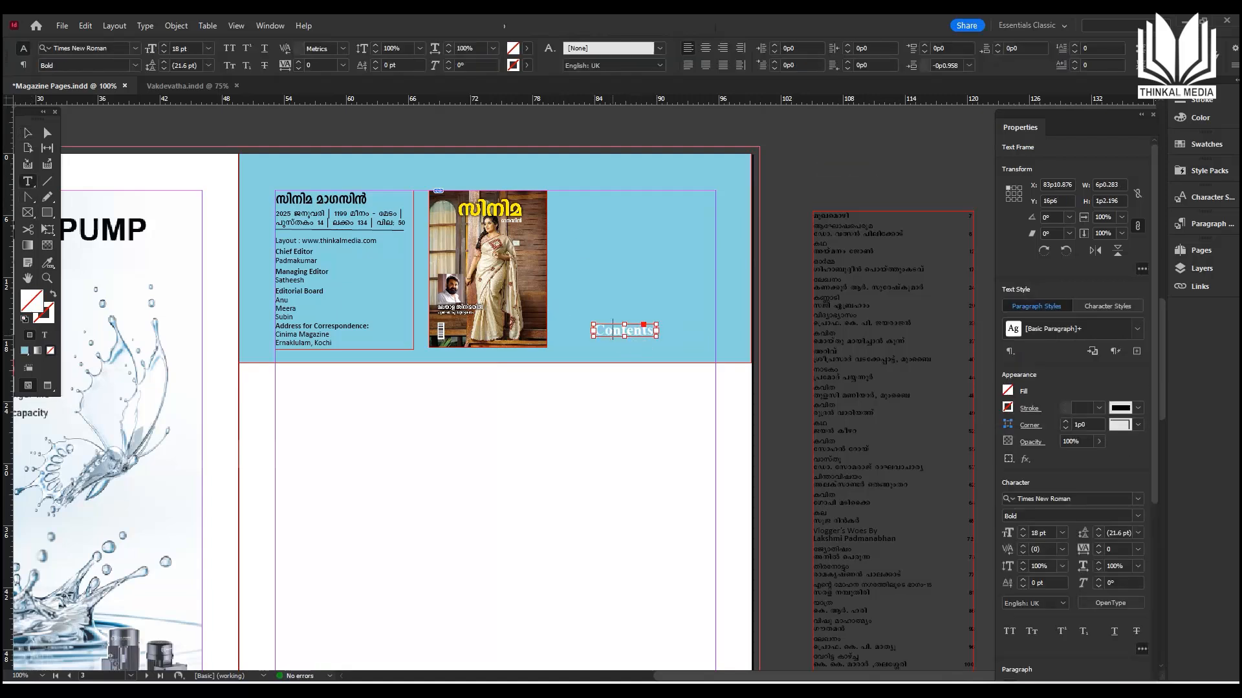
key(ctrl+a)
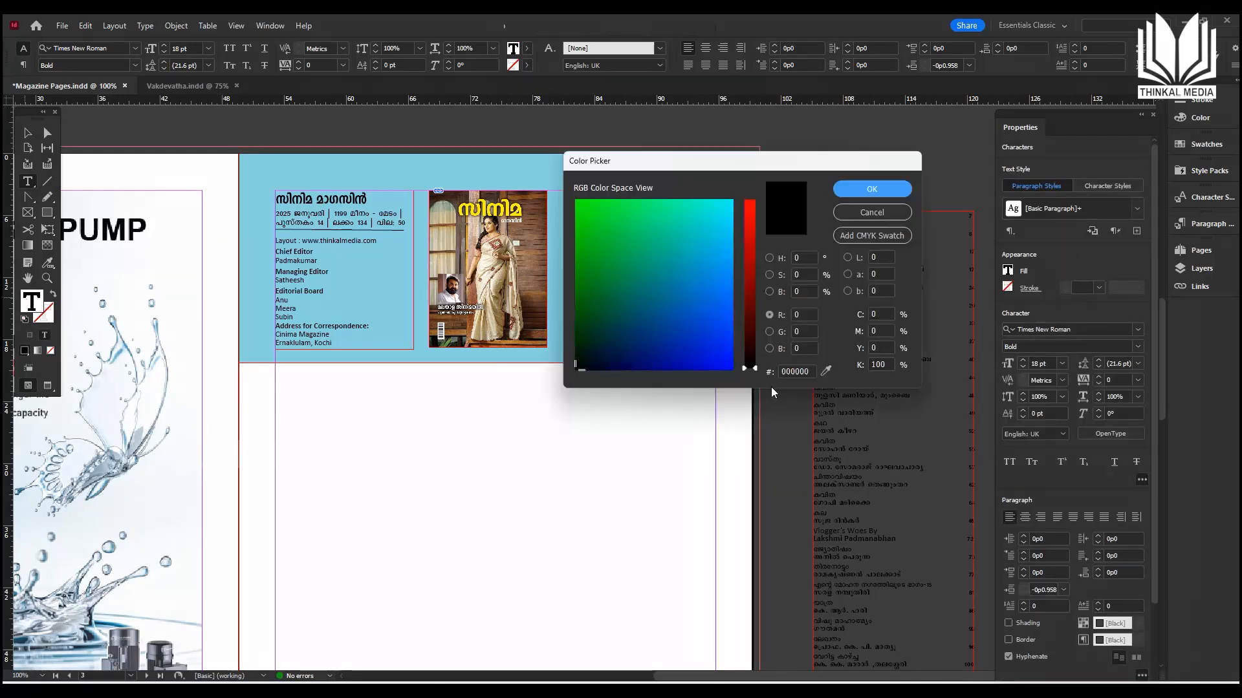
drag(754, 209, 750, 202)
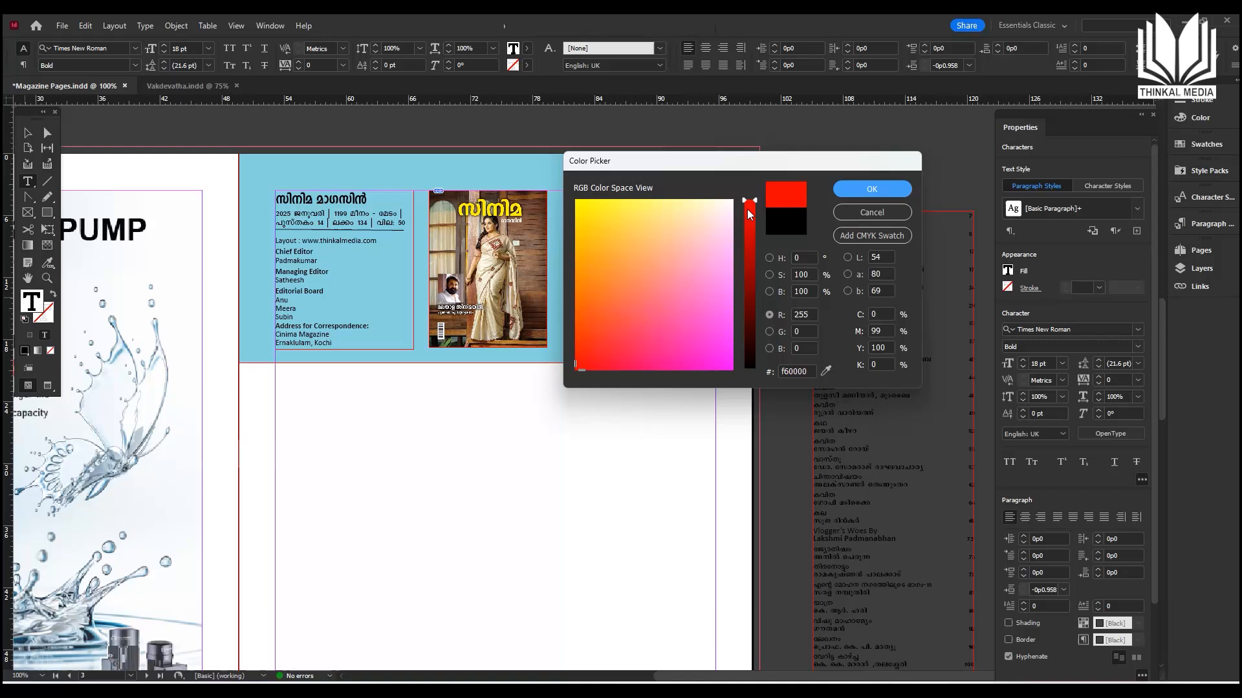
click(872, 189)
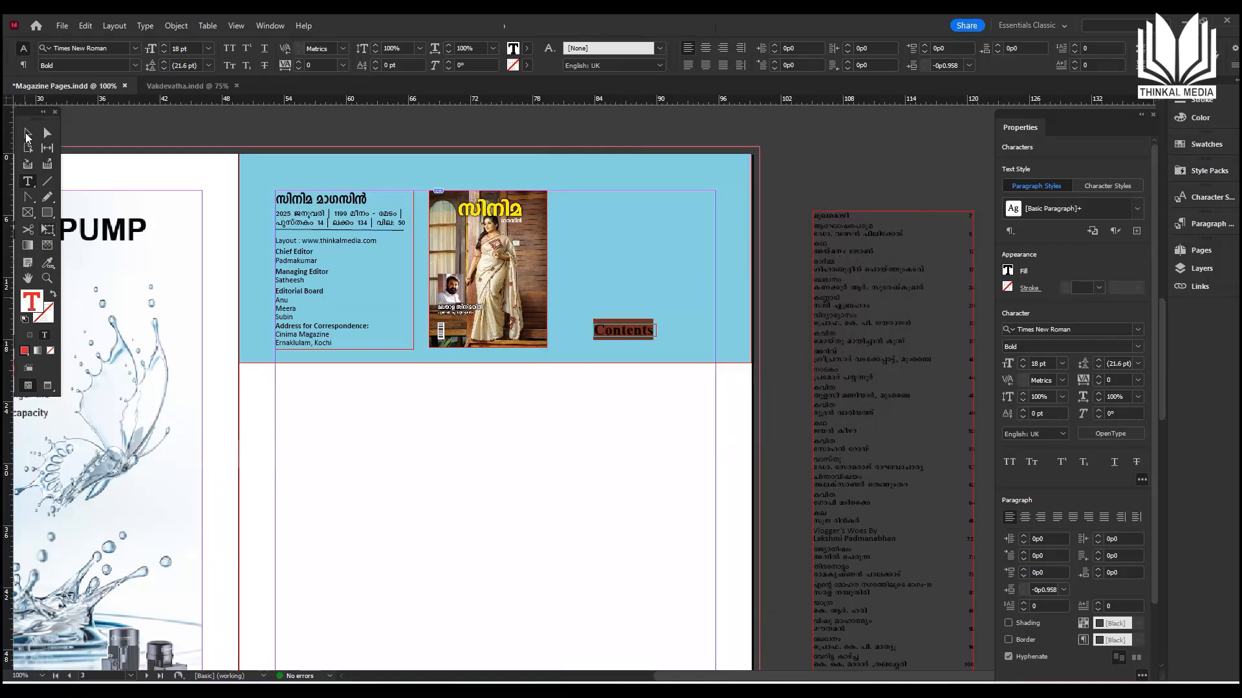
Move the "Contents" heading just below the cyan band at page 3's left margin, at about X 53p1.8, Y 21p2.5.
drag(340, 444, 364, 401)
double_click(327, 386)
key(Escape)
Set the "Contents" heading to 24 pt and shorten its text frame to about 1p8.4 high.
click(19, 183)
click(288, 378)
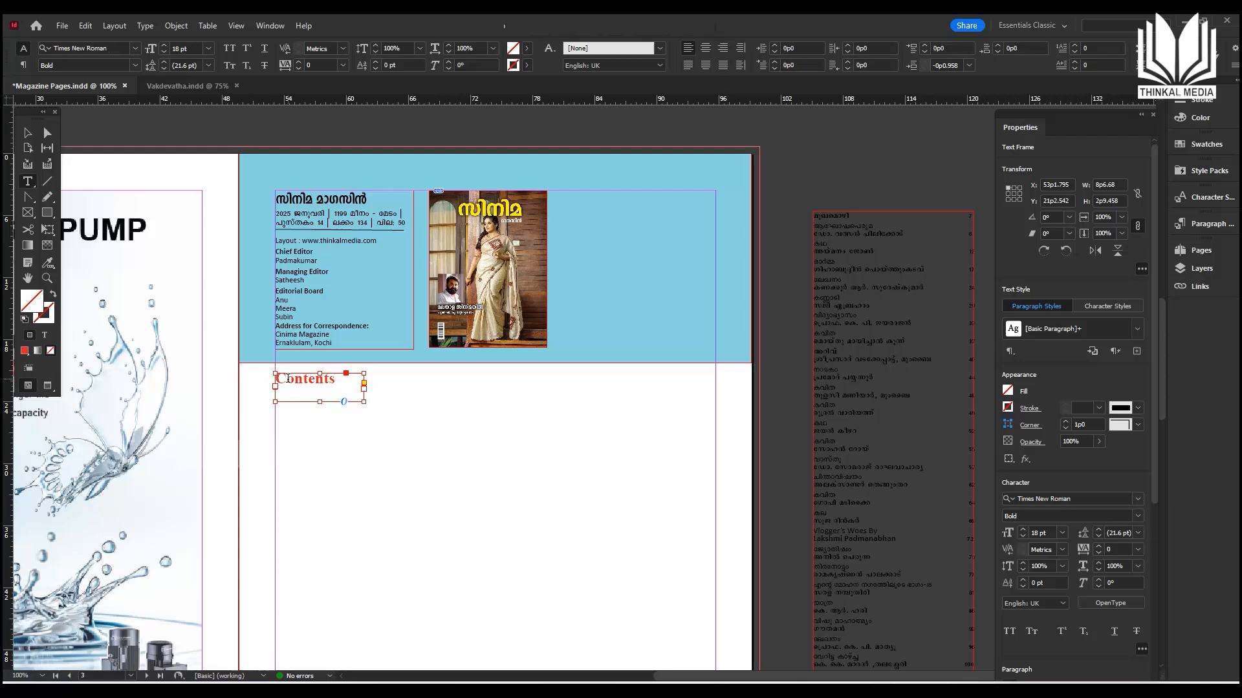
key(ctrl+a)
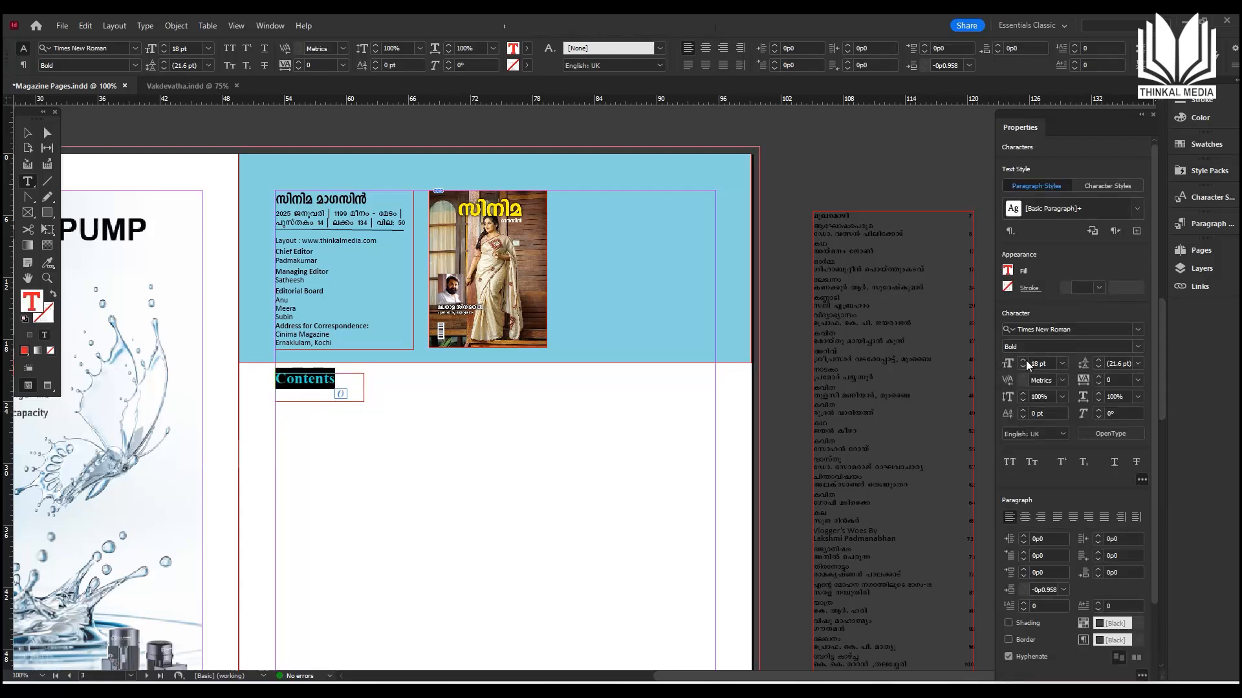
click(1062, 364)
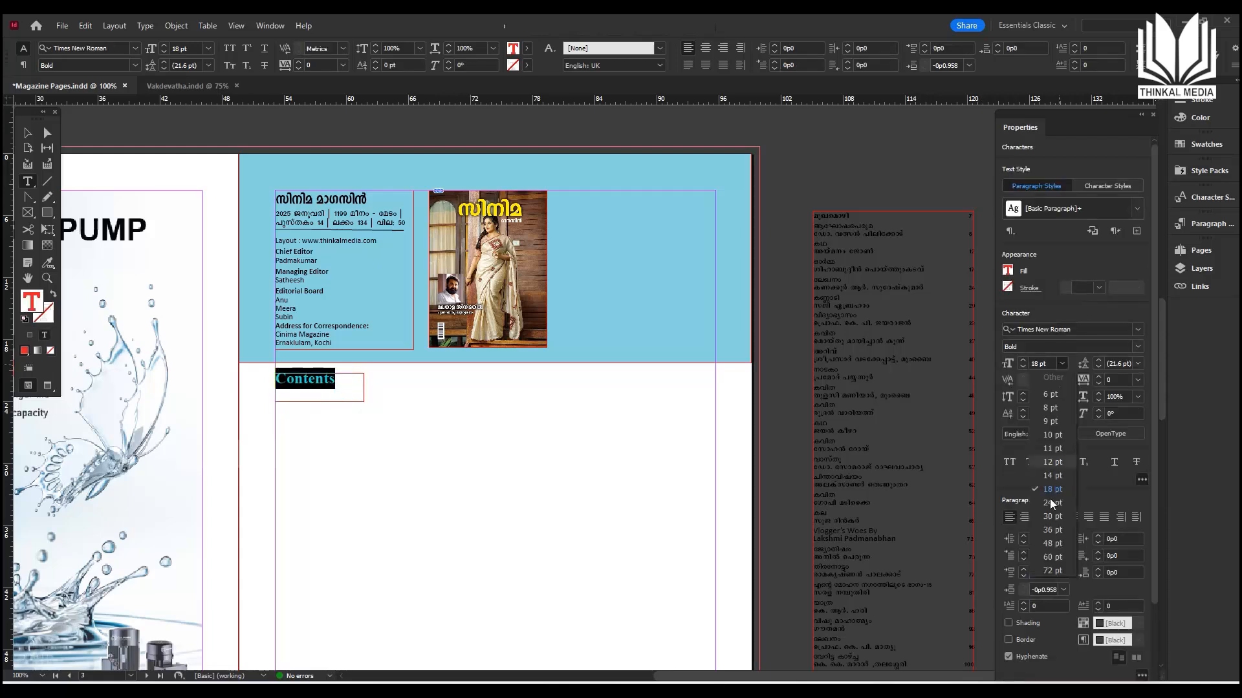
click(1048, 475)
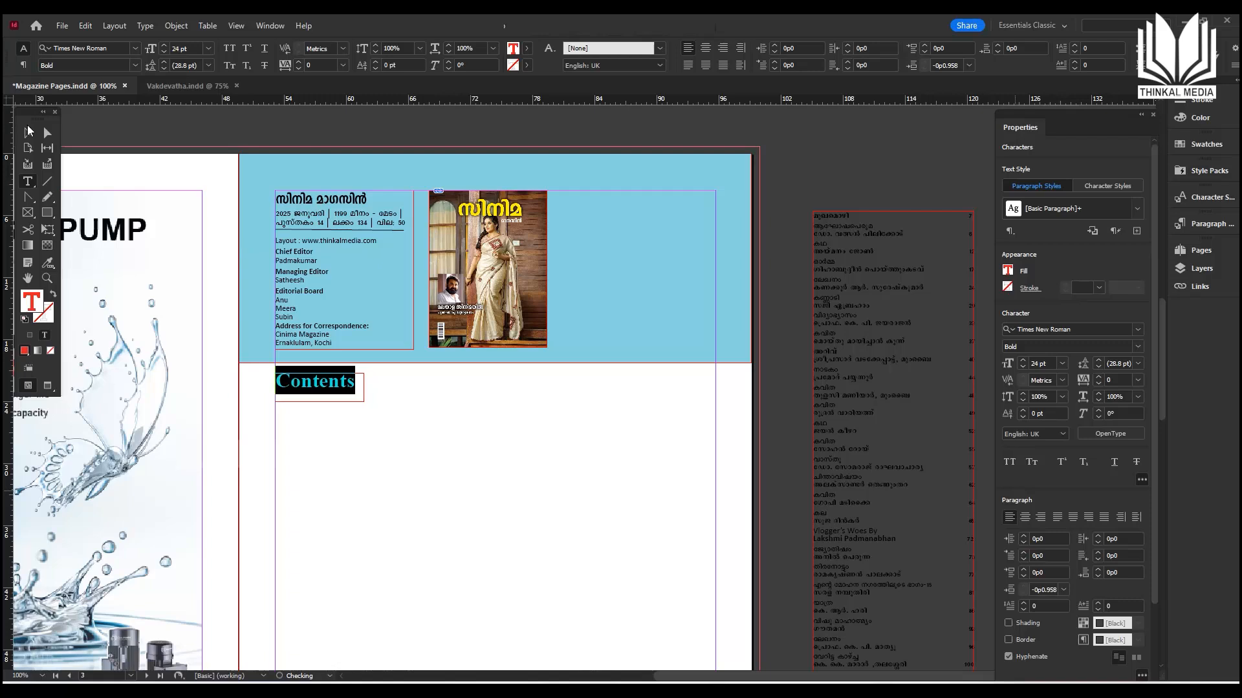
click(28, 134)
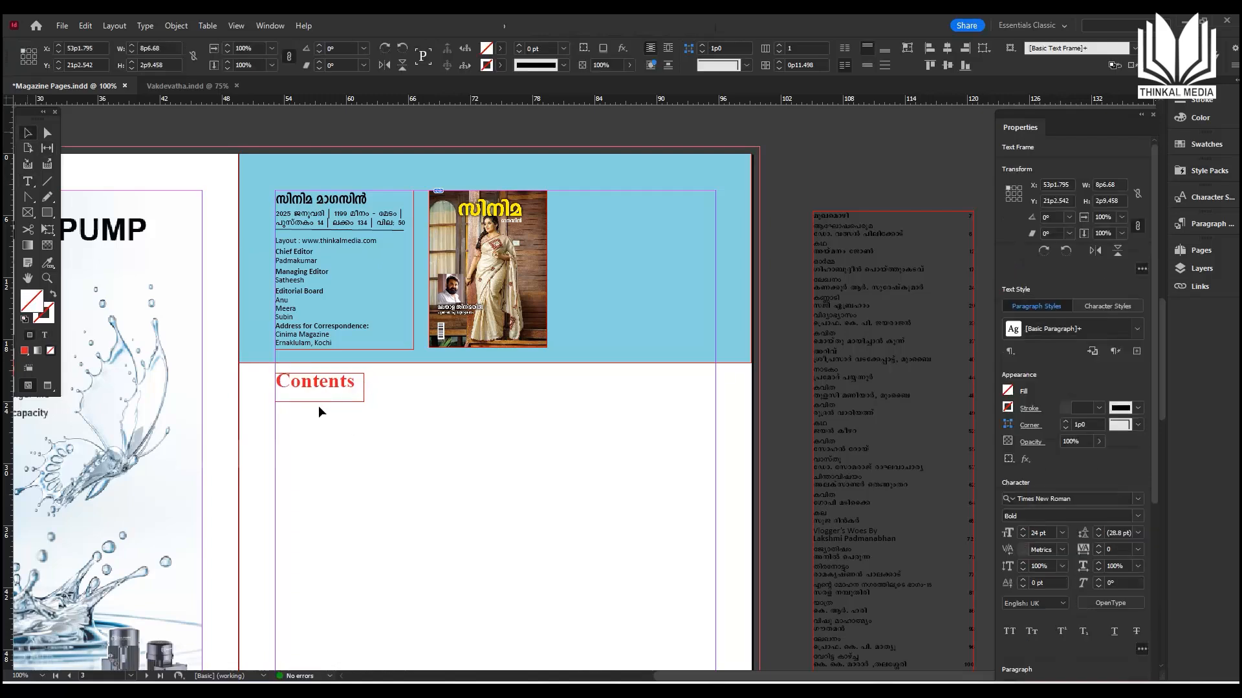
drag(320, 401, 325, 391)
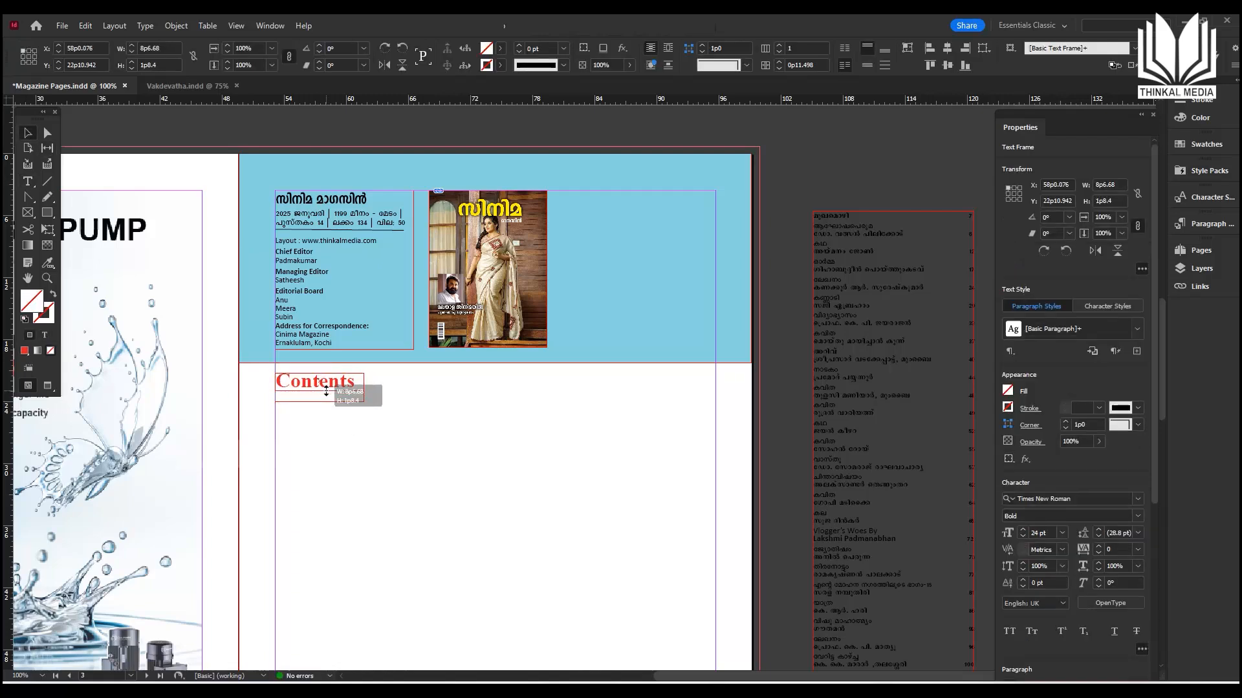
click(522, 410)
Cut the first article title and author from the contents list and paste them into a new text frame below the "Contents" heading.
drag(851, 258, 825, 286)
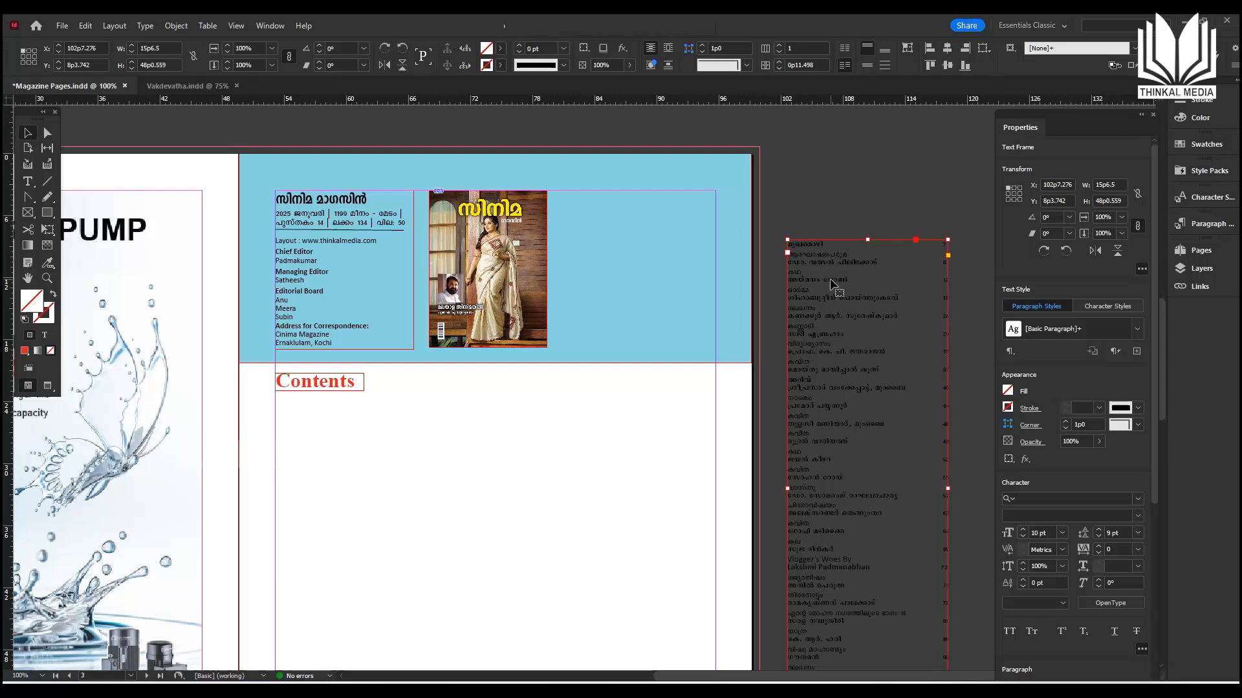
click(32, 185)
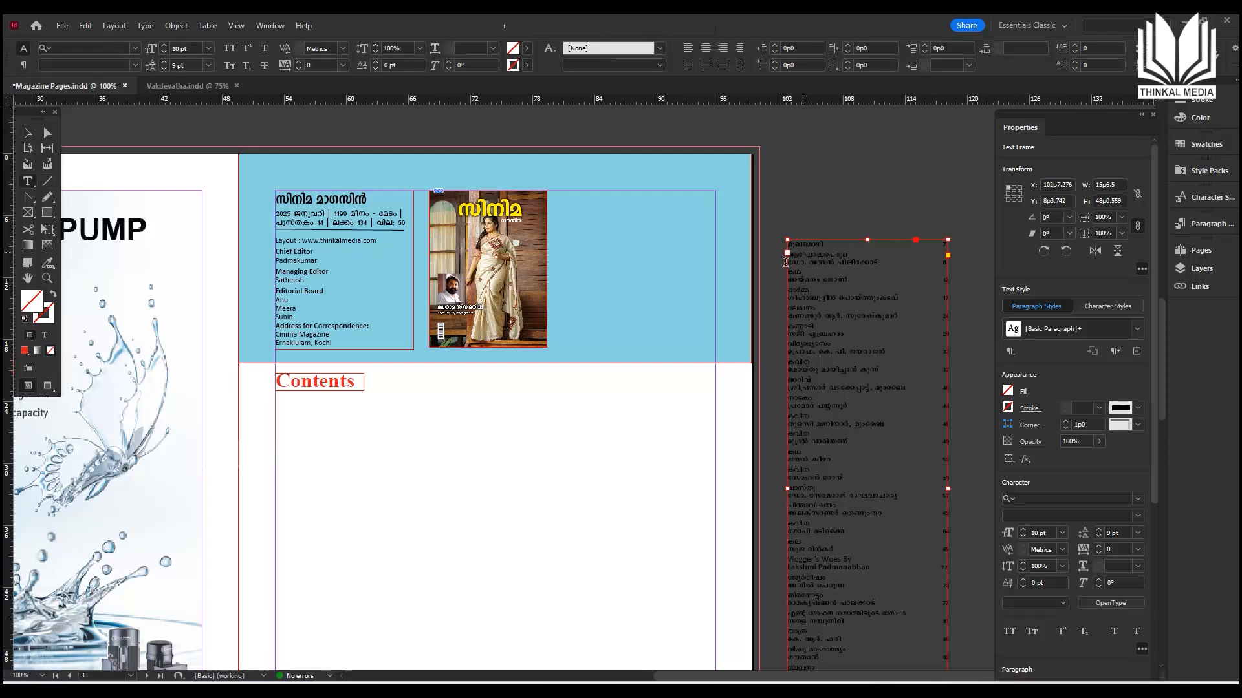
drag(868, 265, 884, 265)
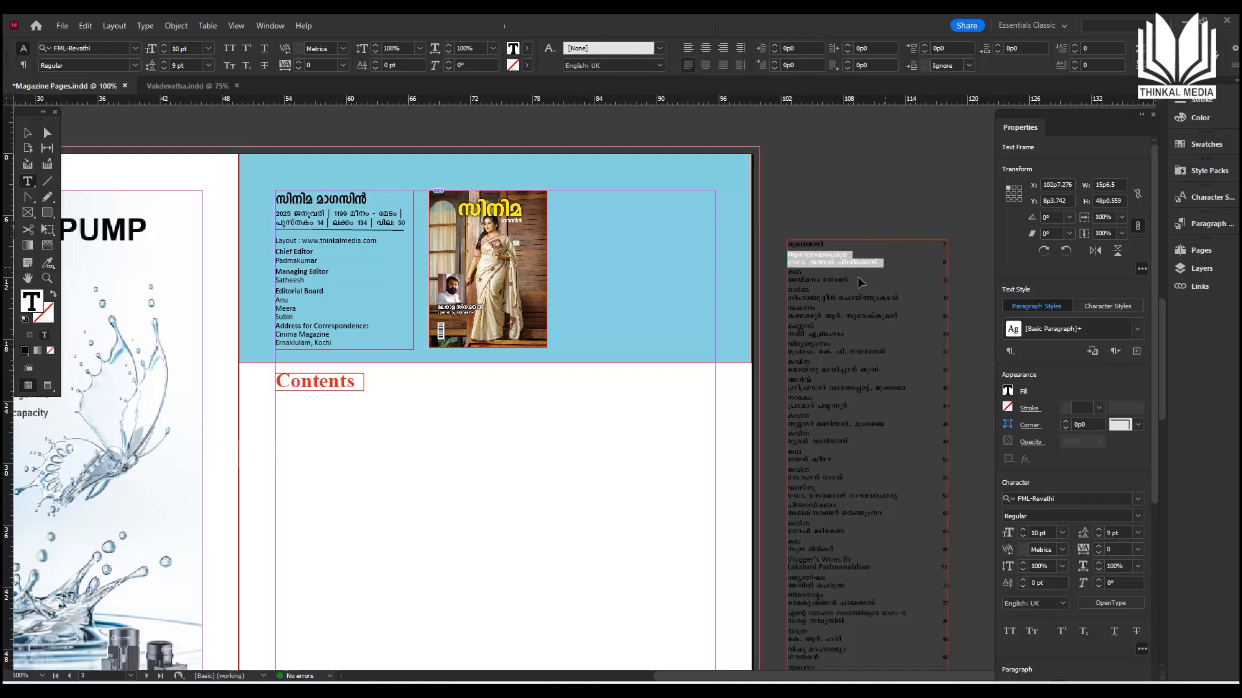
key(BackSpace)
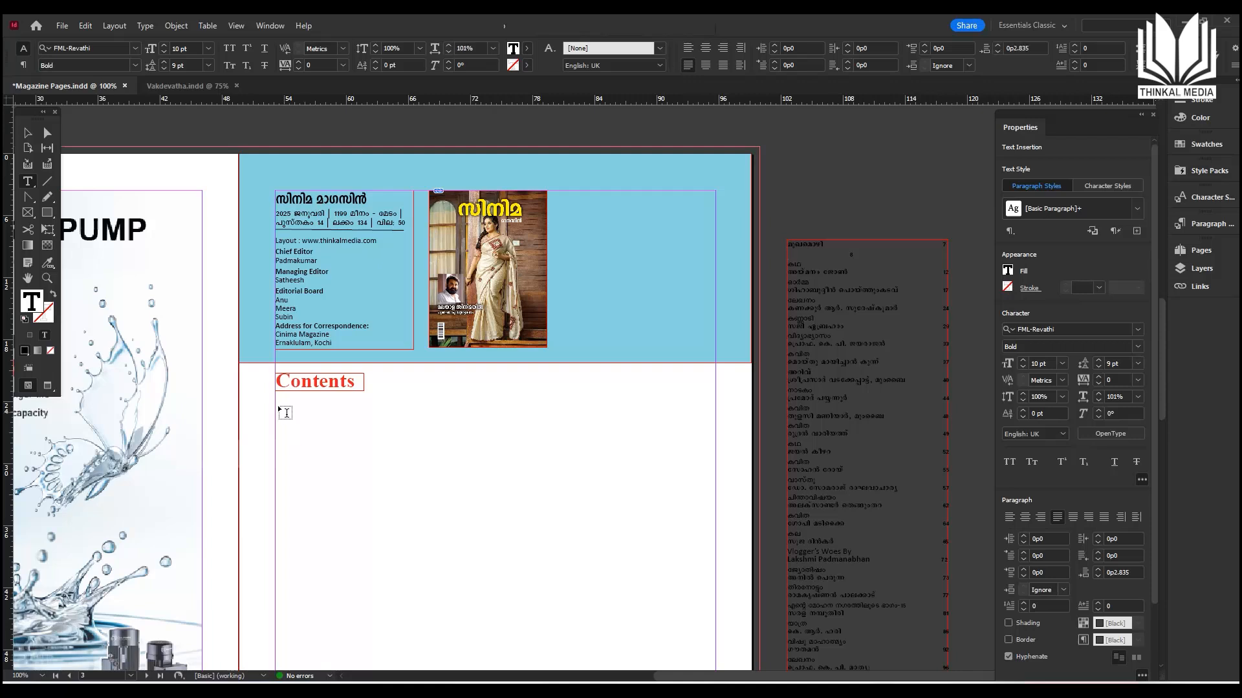
mouse_move(275, 402)
mouse_down()
mouse_move(429, 499)
mouse_move(410, 495)
mouse_up()
key(ctrl+v)
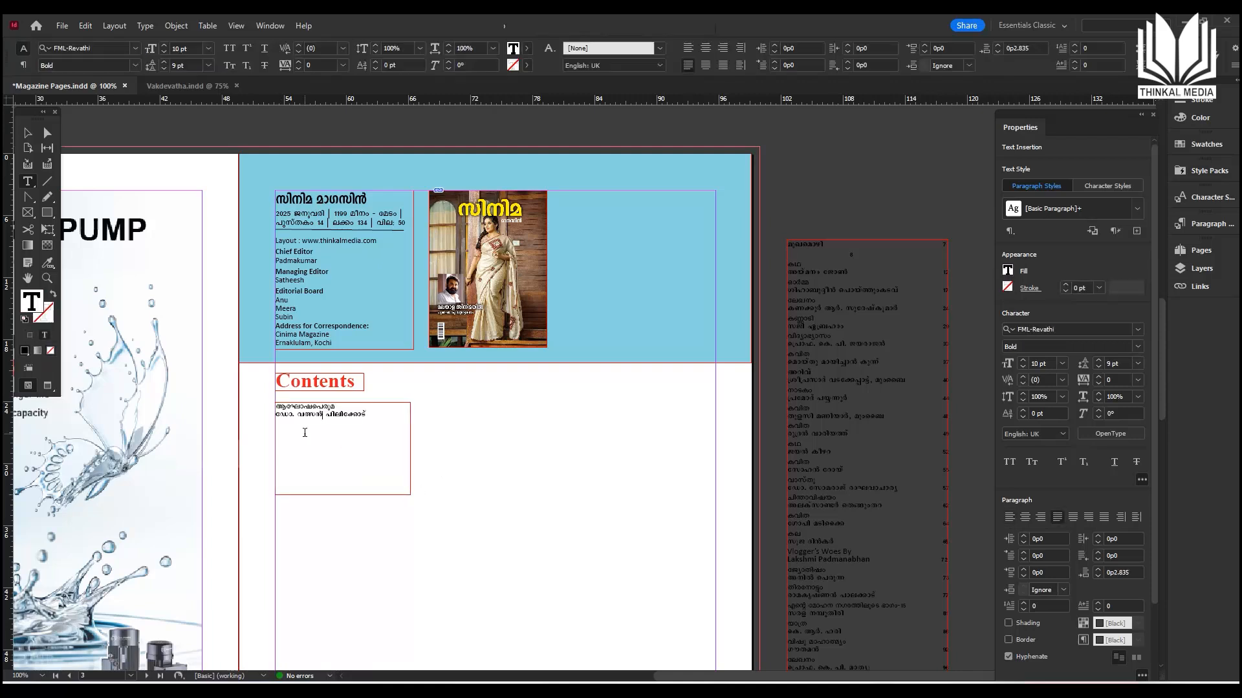
Enlarge the pasted article title line to 18 pt.
key(ctrl+equal)
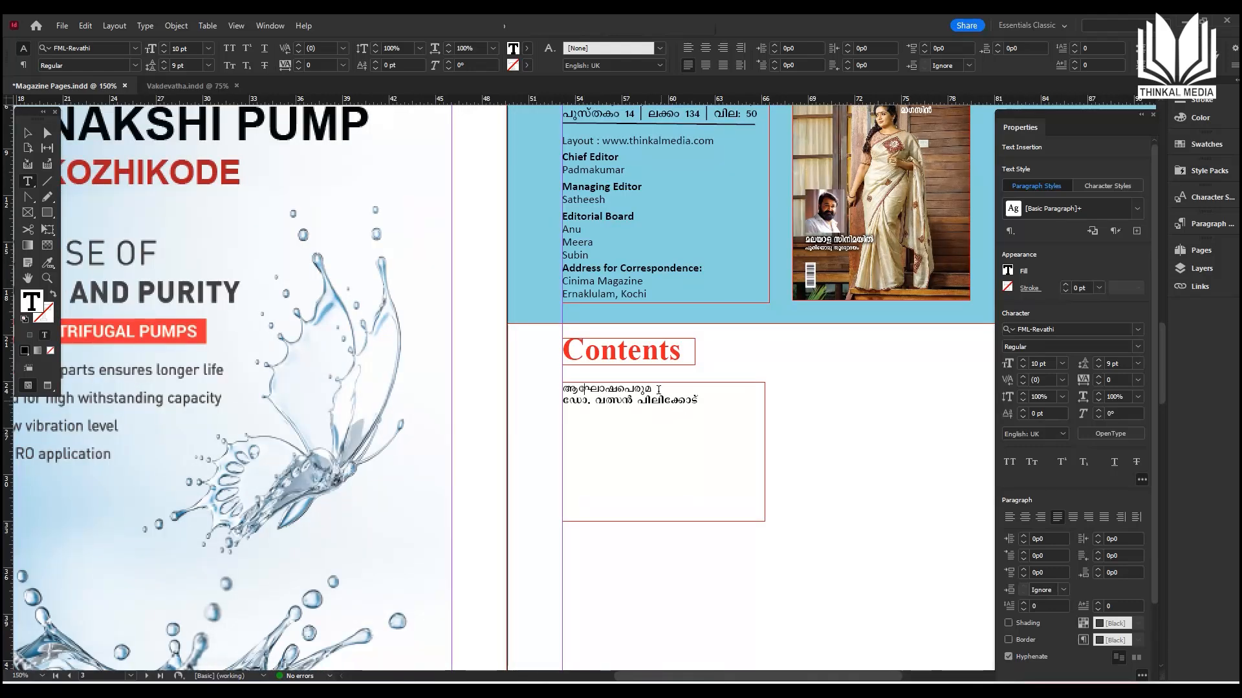
triple_click(555, 386)
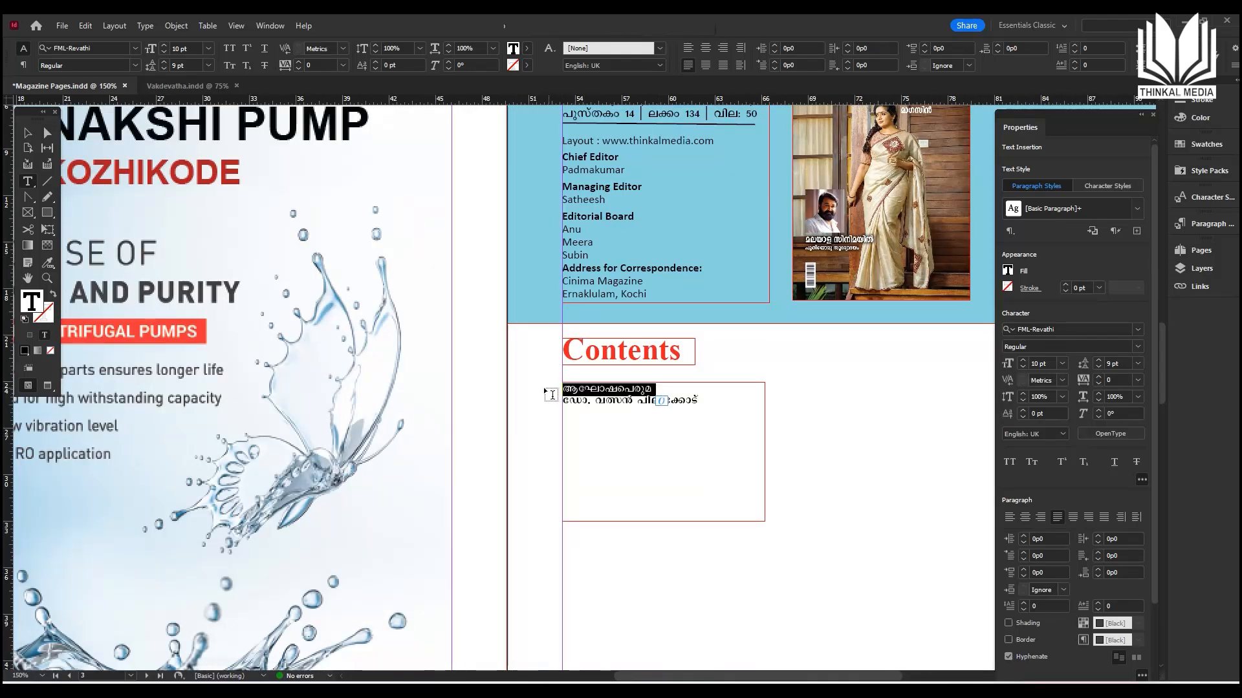
key(ctrl+shift+period)
key(ctrl+shift+period)
key(ctrl+shift+period)
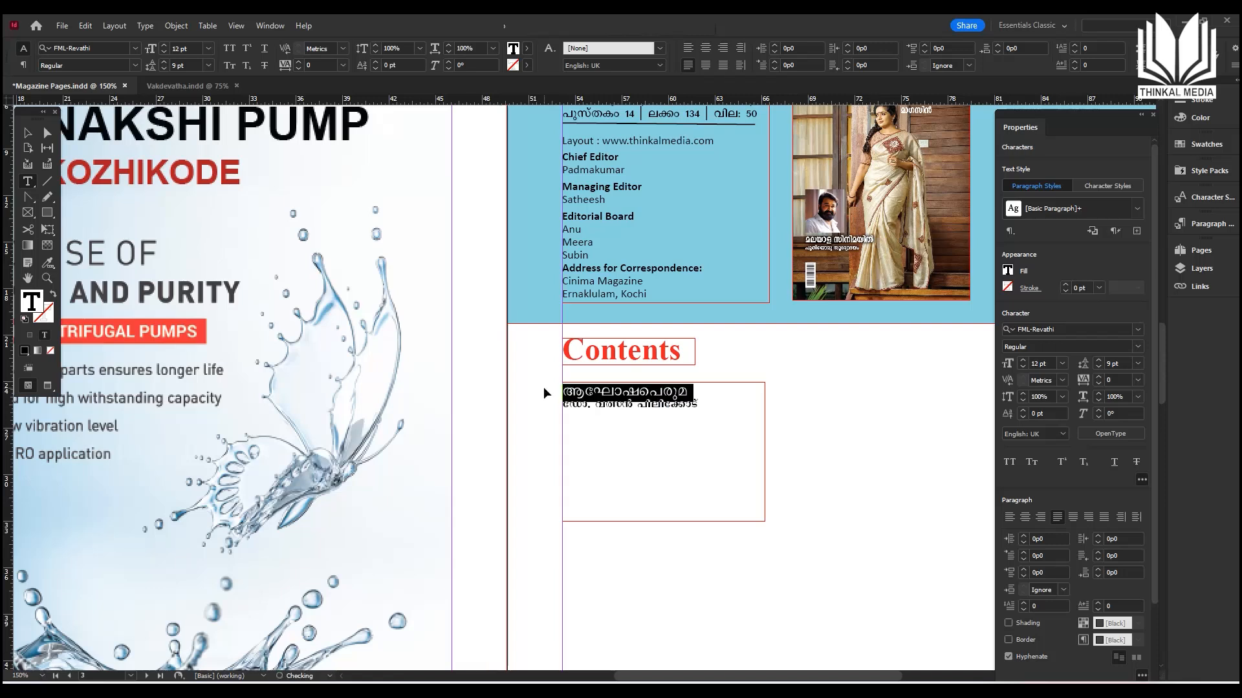
key(ctrl+shift+period)
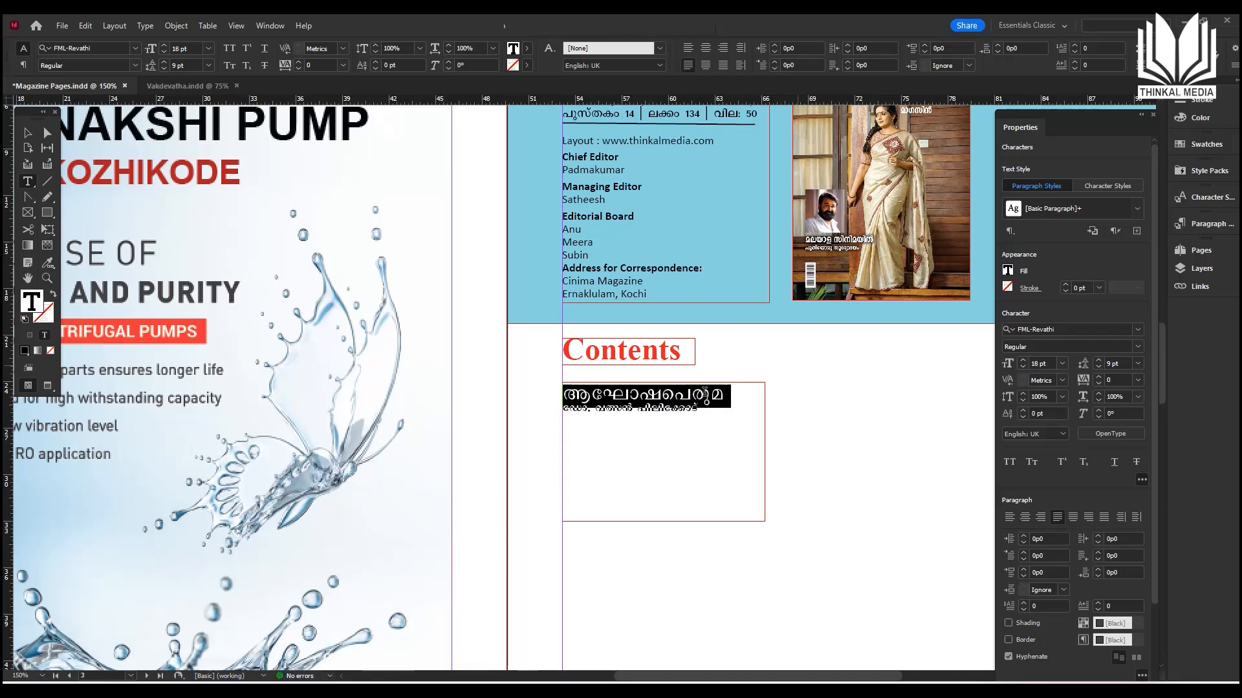
Enlarge the author line below the article title to 12 pt.
click(566, 412)
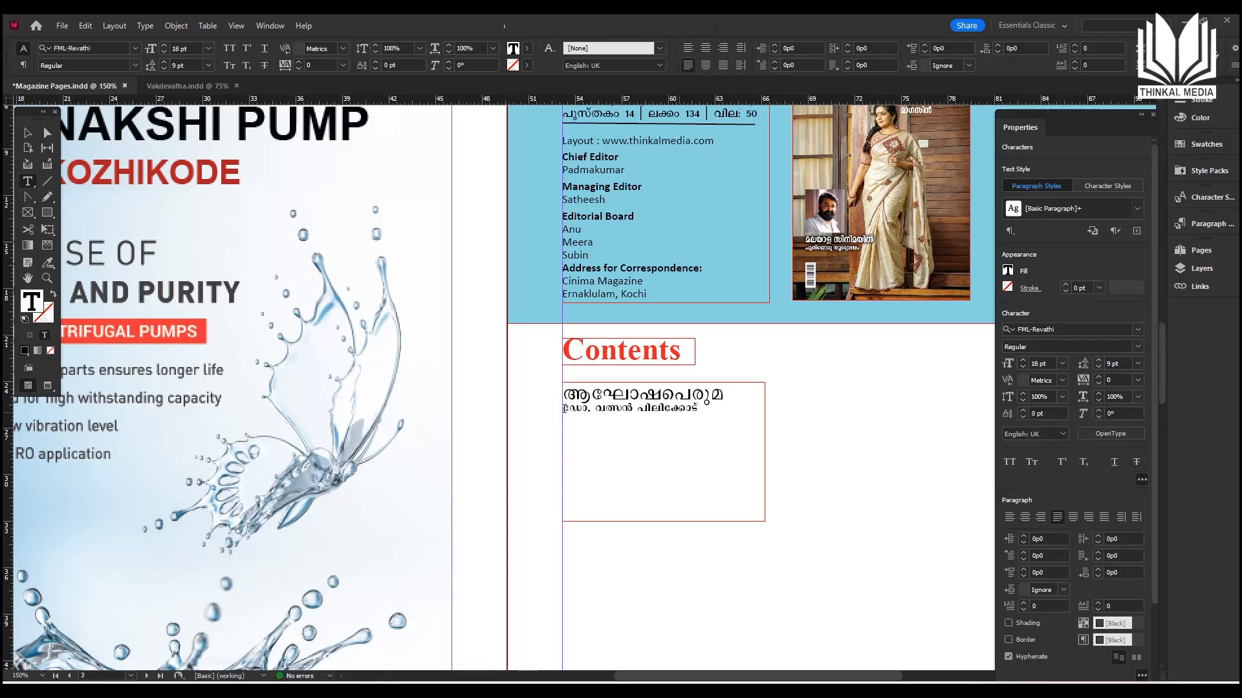
key(ctrl+shift+Right)
key(ctrl+shift+Right)
key(ctrl+shift+Right)
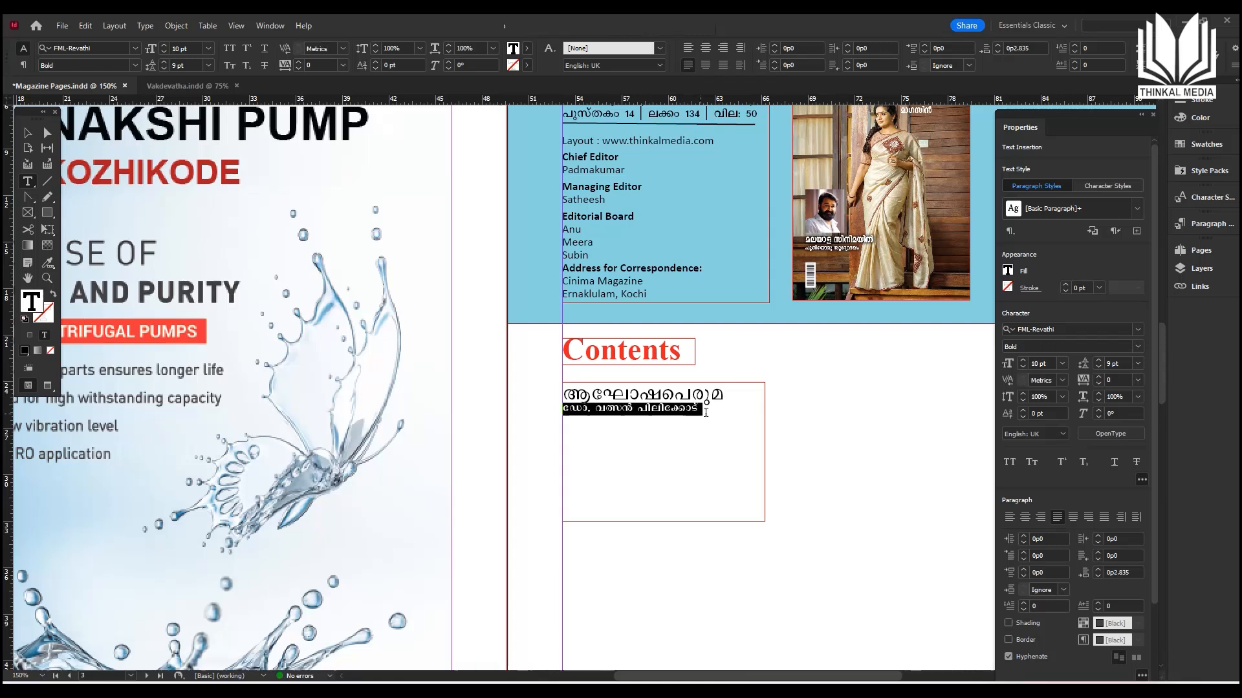
key(ctrl+shift+period)
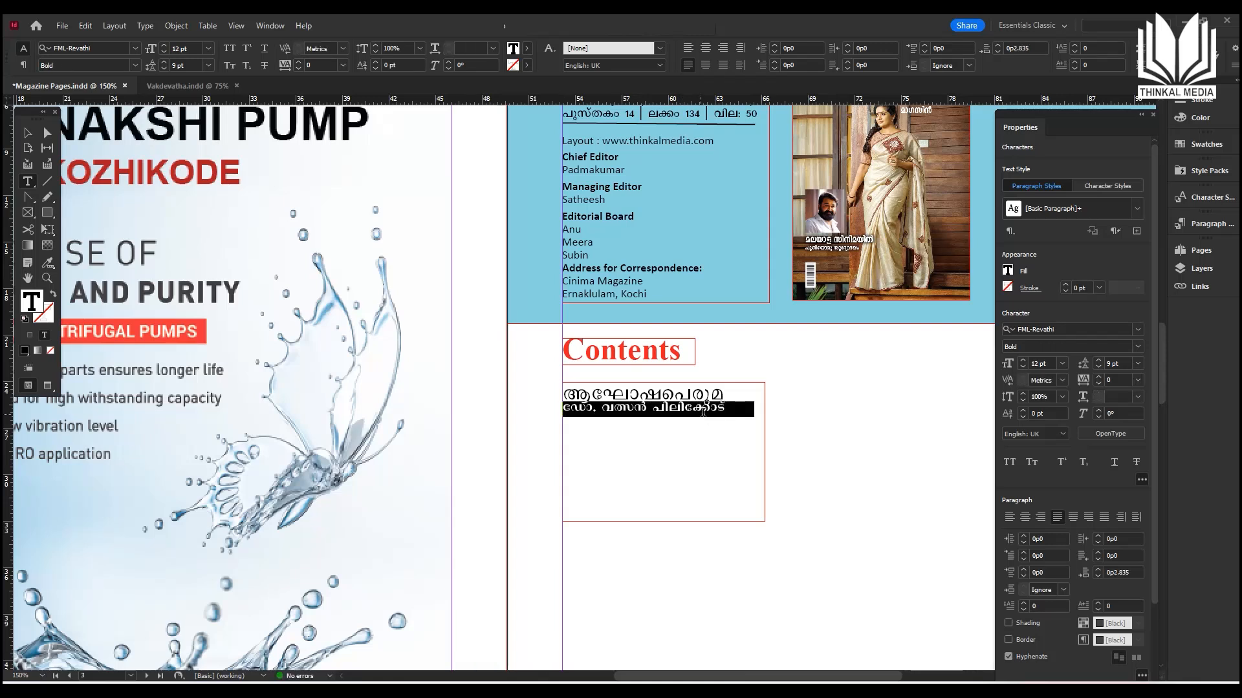
Set the article title line's font style to Bold.
drag(566, 394, 721, 393)
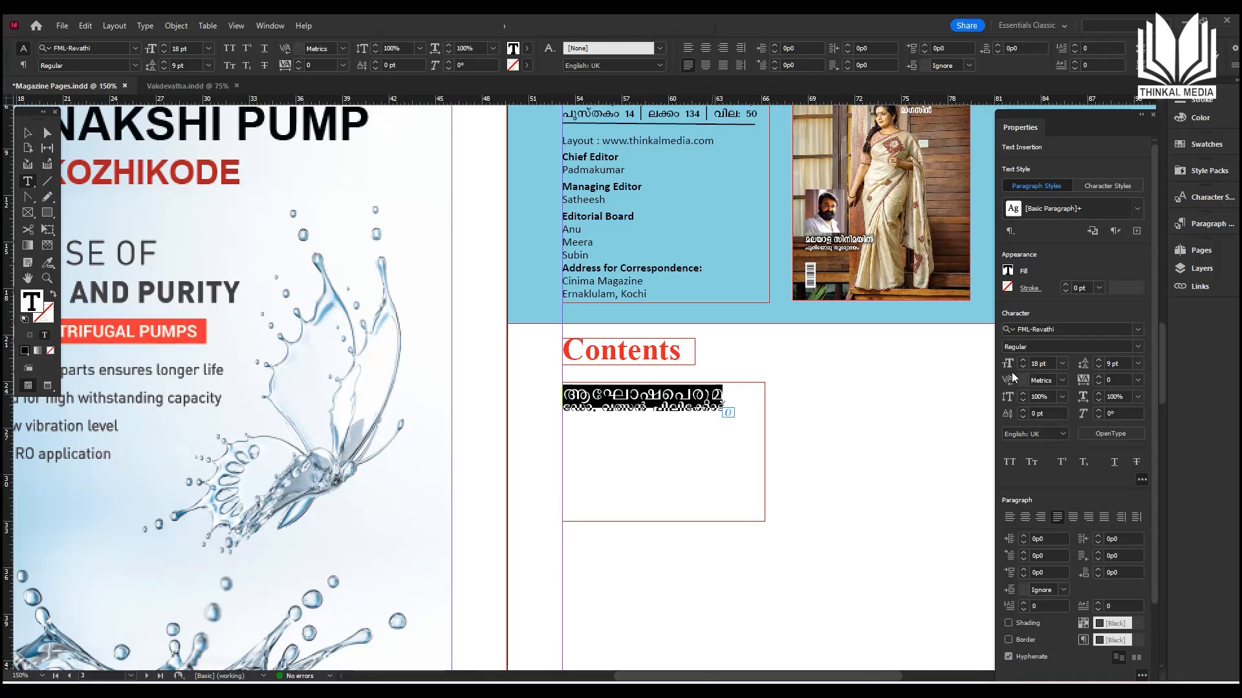
click(1139, 347)
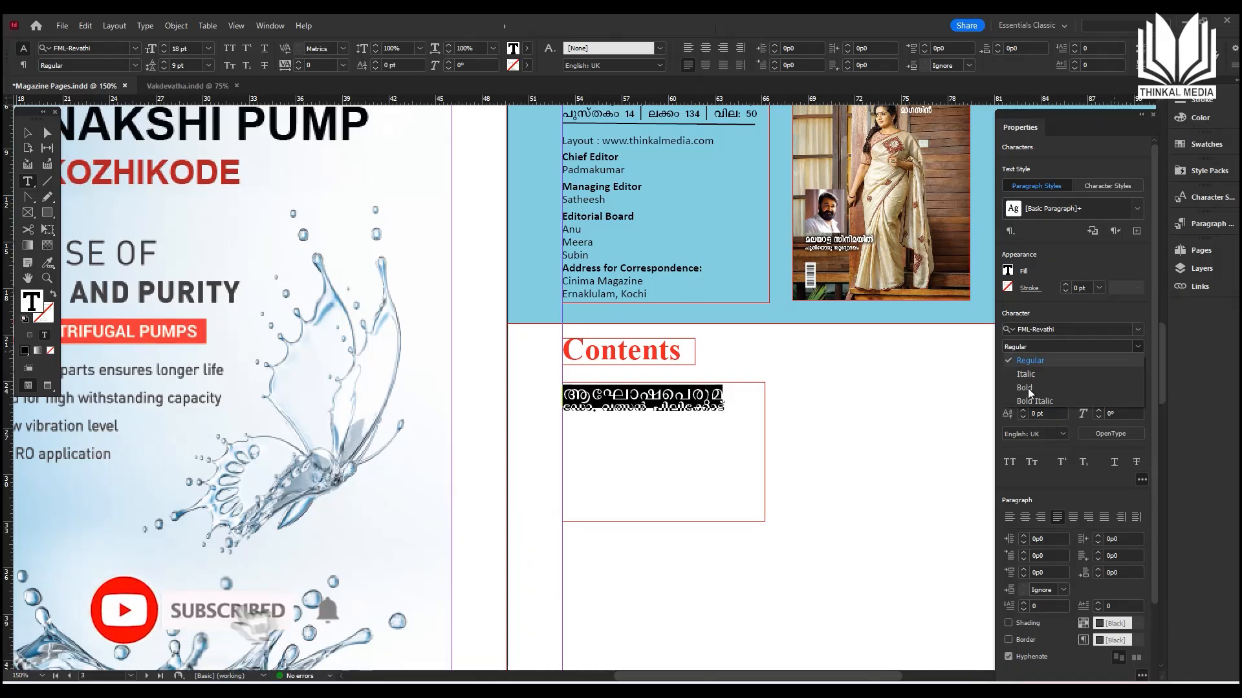
click(1028, 387)
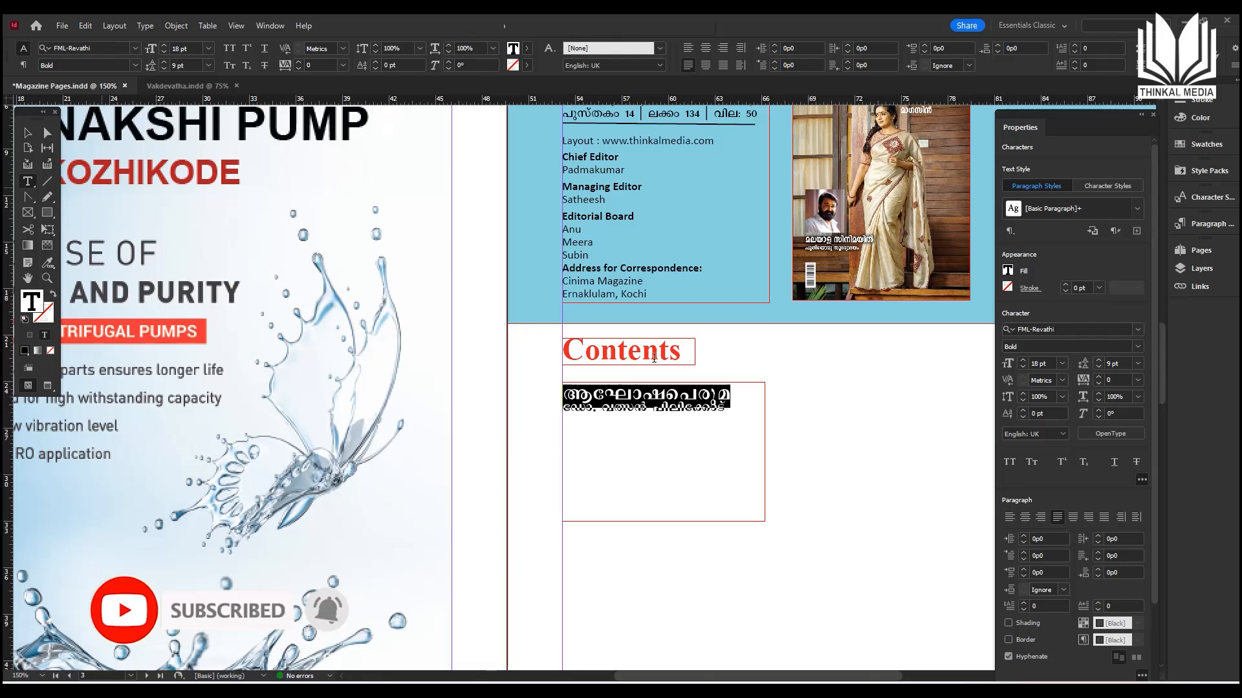
Set the leading of the article title and author lines below the "Contents" heading to 14 pt.
drag(565, 396, 768, 412)
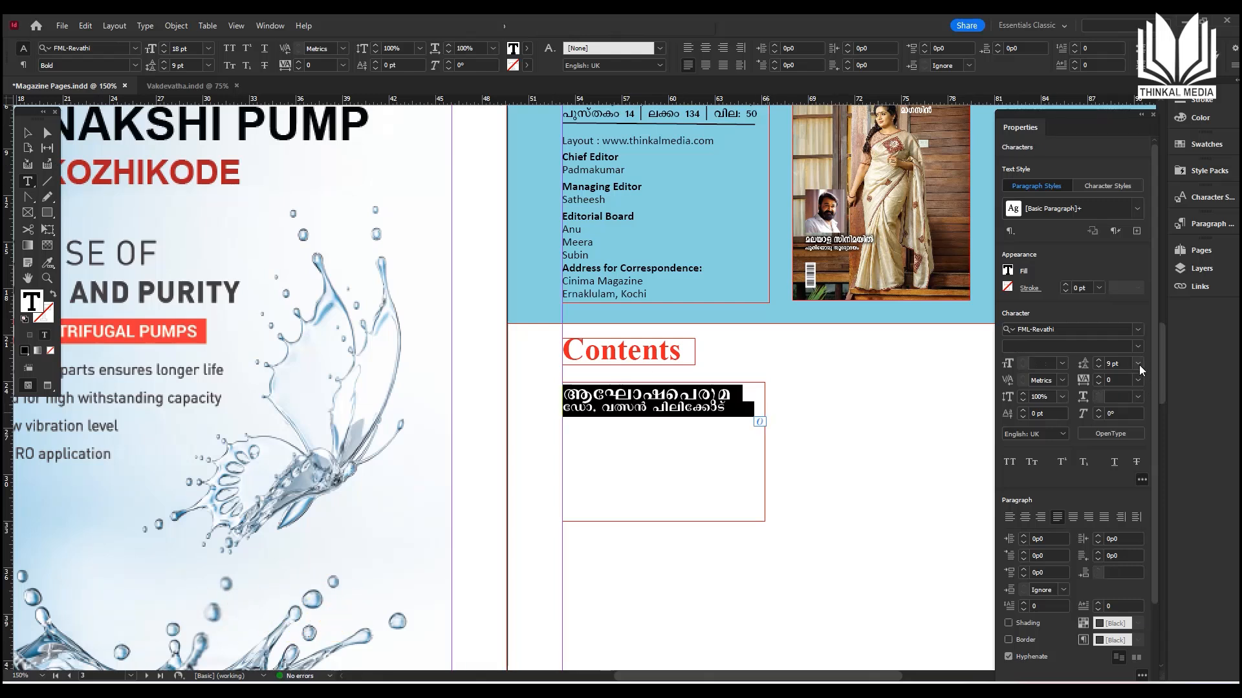
click(1138, 366)
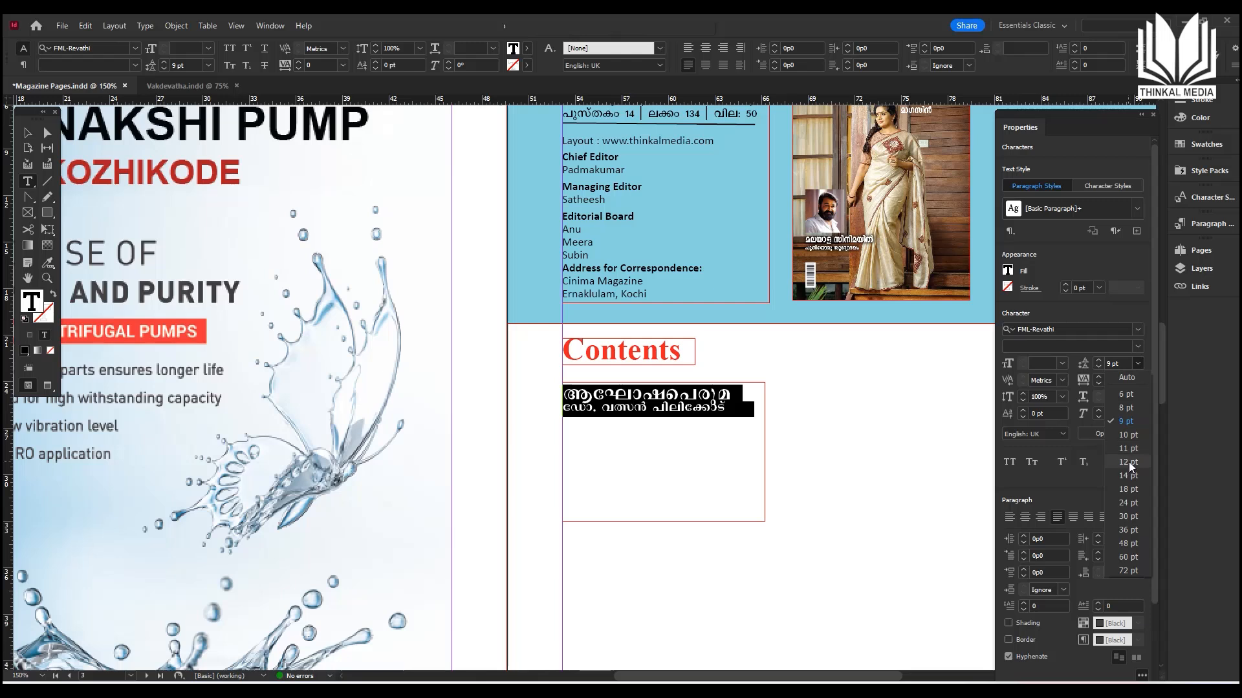
click(1127, 461)
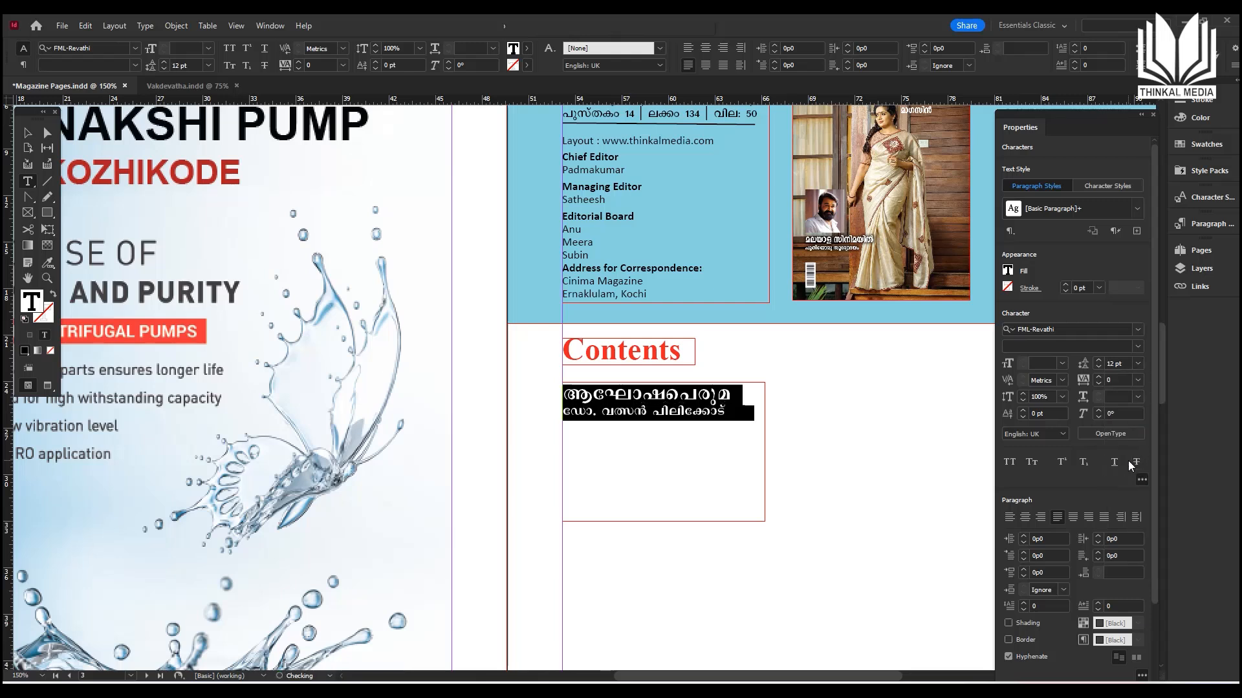
click(1138, 364)
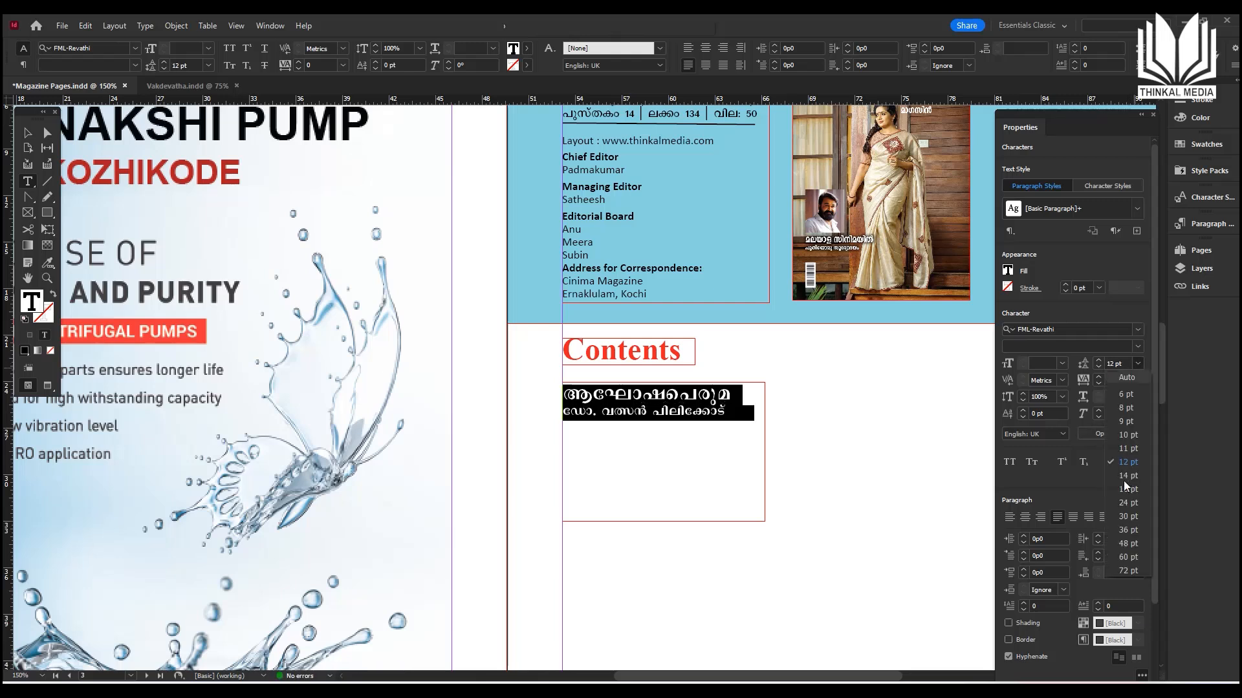
click(1128, 476)
Shrink the article title frame to fit its two lines, about 11p5 by 2p9, and move it lower on the page.
click(28, 132)
drag(663, 521, 674, 426)
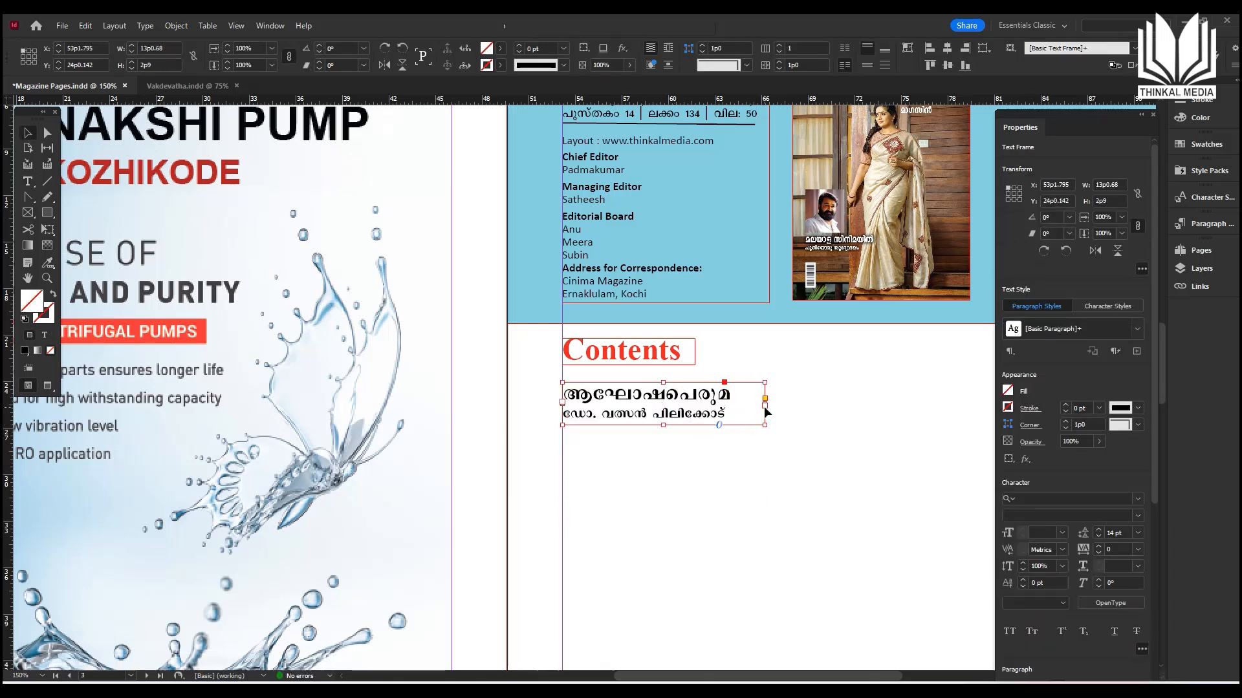
drag(765, 404, 741, 407)
drag(641, 414, 636, 544)
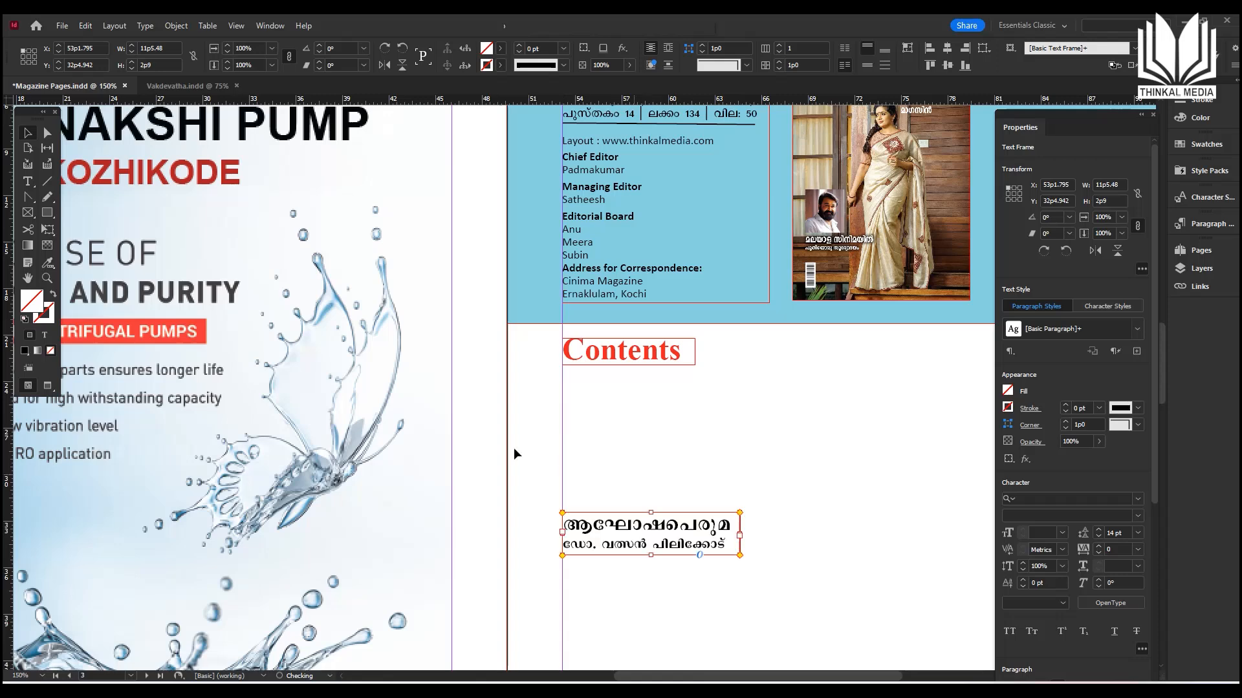
Place the portrait photo of the man in a suit near the "Contents" heading, about 10p8 square.
key(ctrl+d)
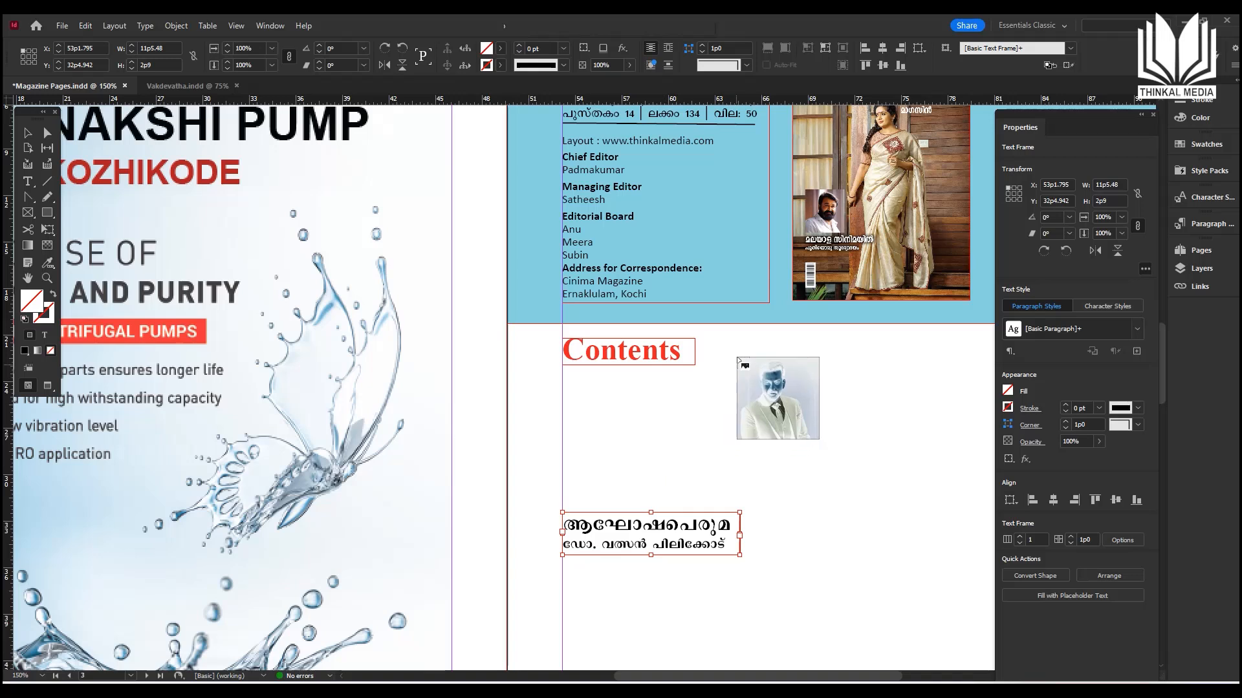
click(738, 361)
drag(899, 495, 881, 527)
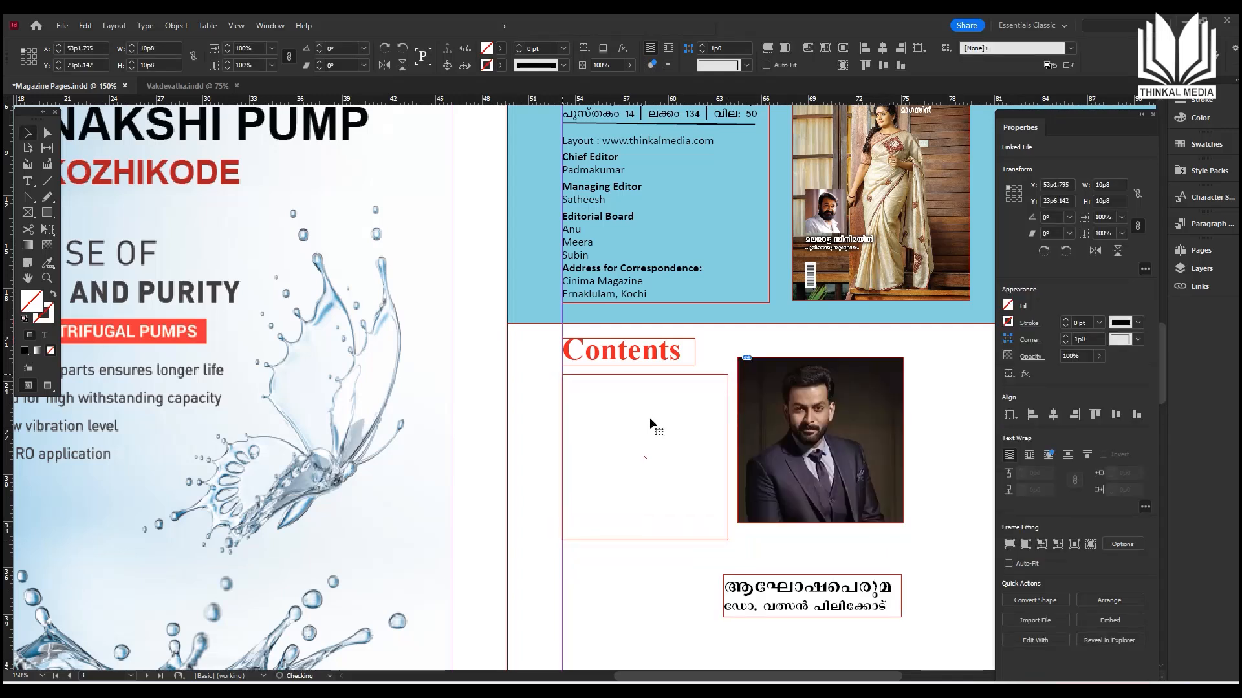
Position the portrait directly under the "Contents" heading at the left margin, with the article title frame beneath it.
drag(798, 588, 683, 388)
click(784, 534)
drag(796, 419, 637, 432)
drag(529, 377, 367, 421)
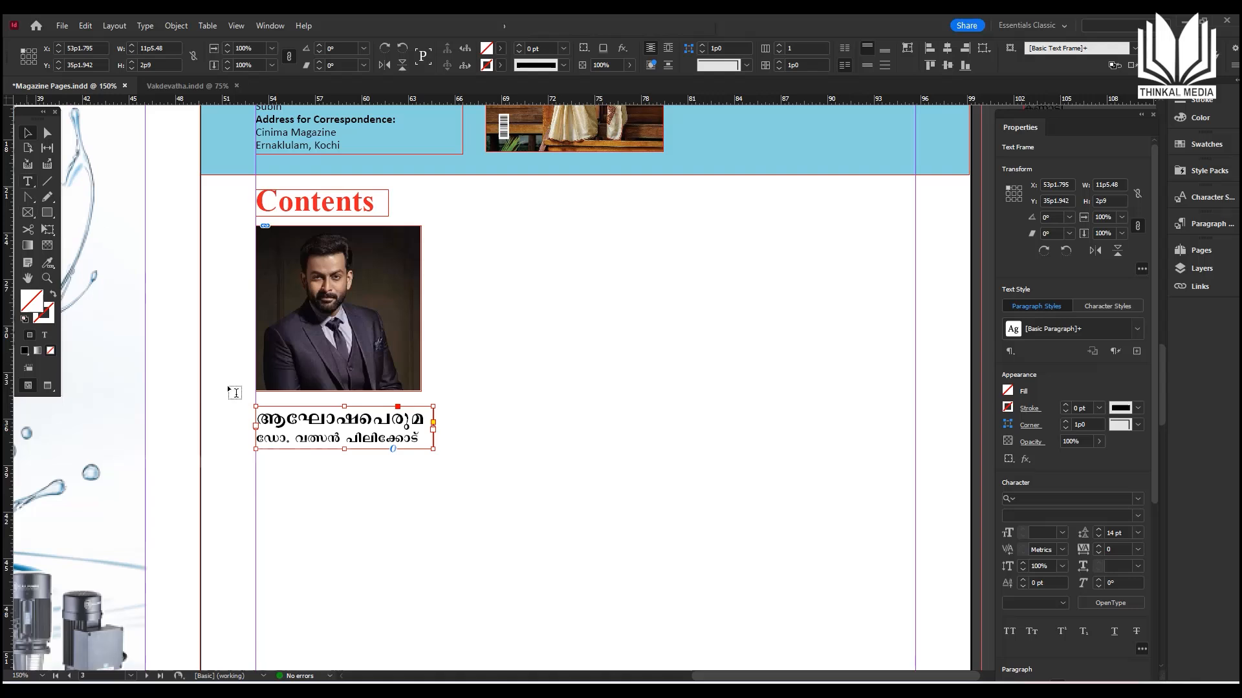
Set the article title line's font size to 14 pt.
double_click(259, 418)
drag(258, 419, 425, 419)
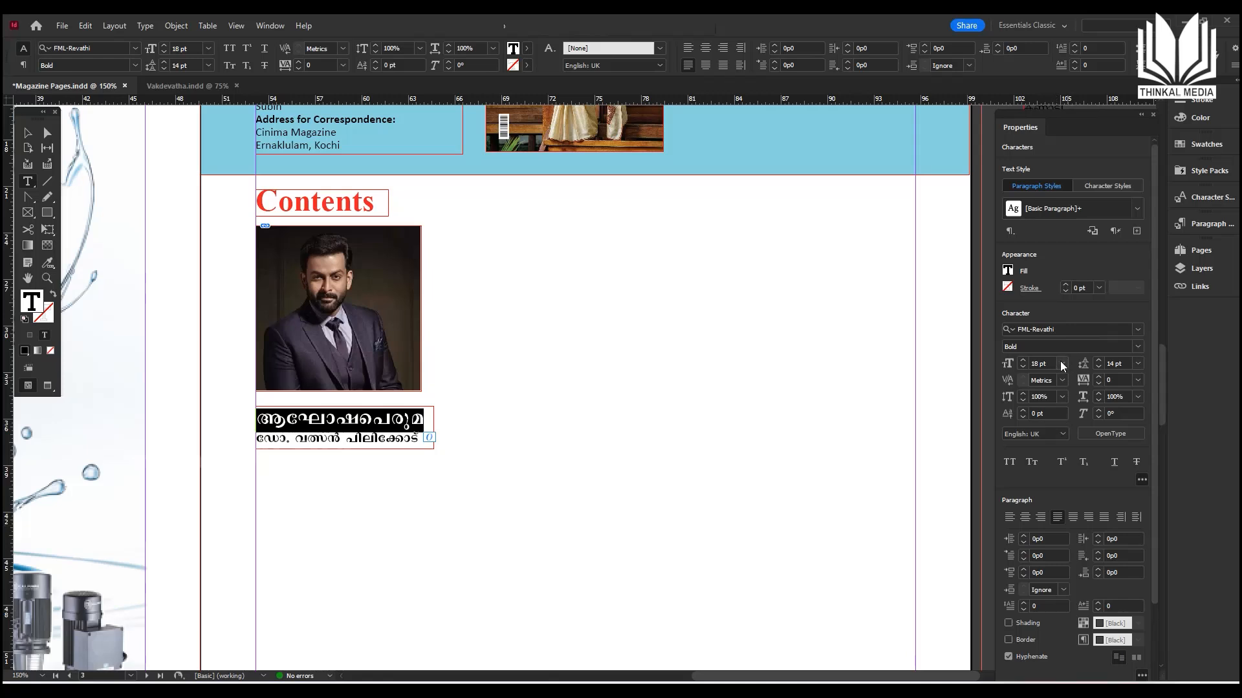
click(1061, 363)
click(1053, 476)
key(Escape)
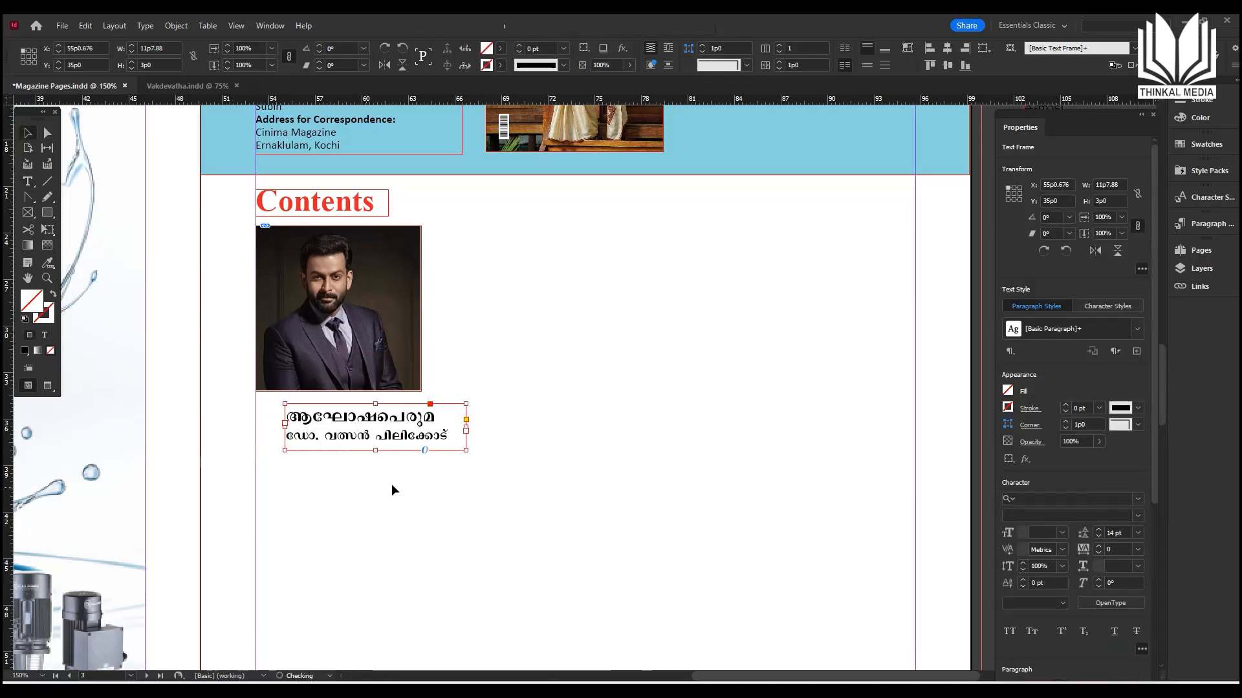
Create a small text frame to the right of the article title and enter the page number 16.
click(83, 288)
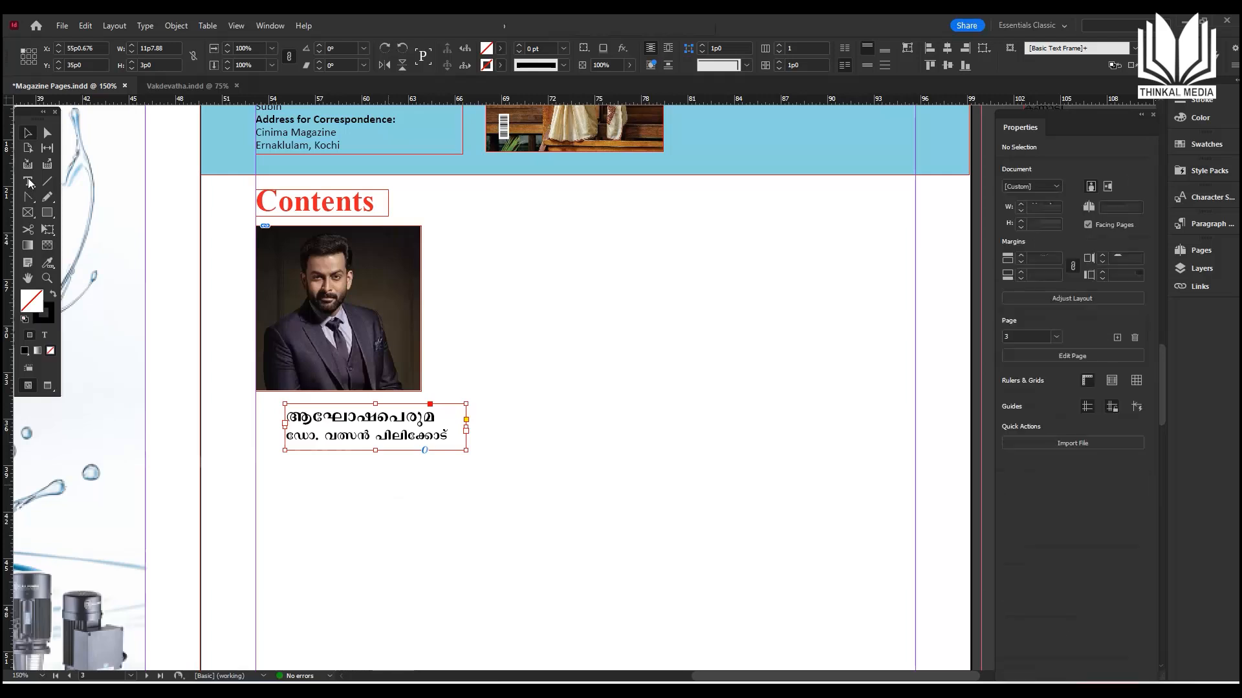
click(27, 182)
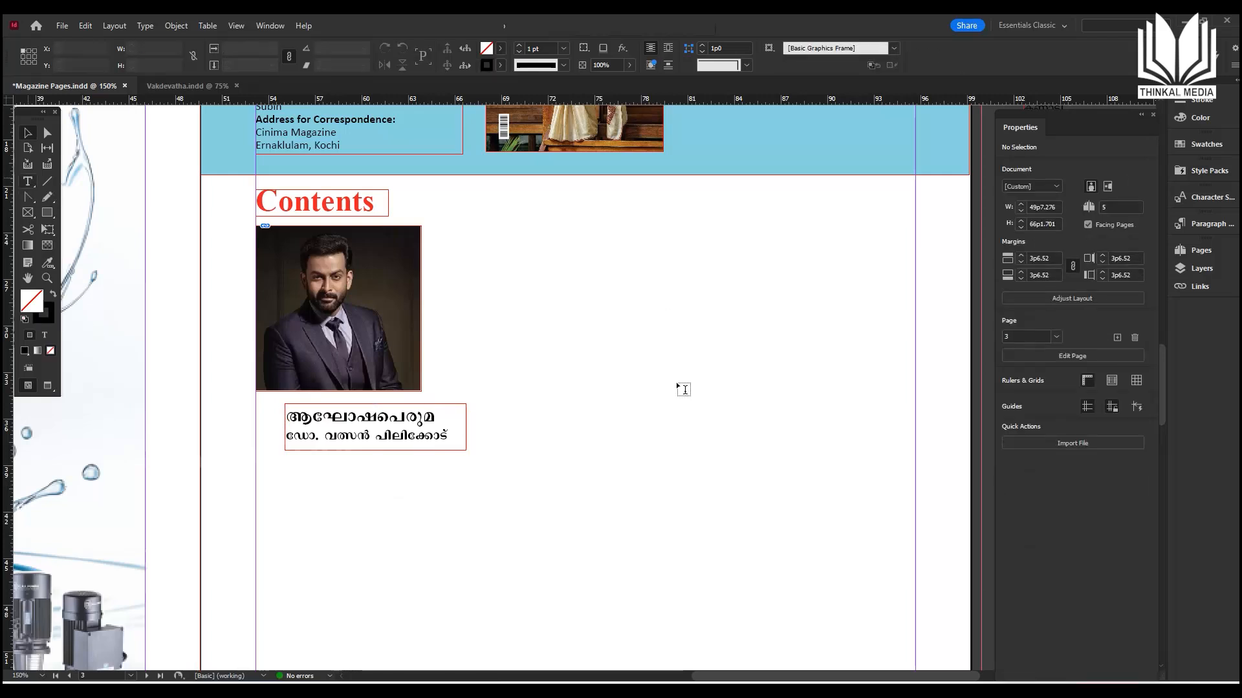
drag(546, 380, 590, 438)
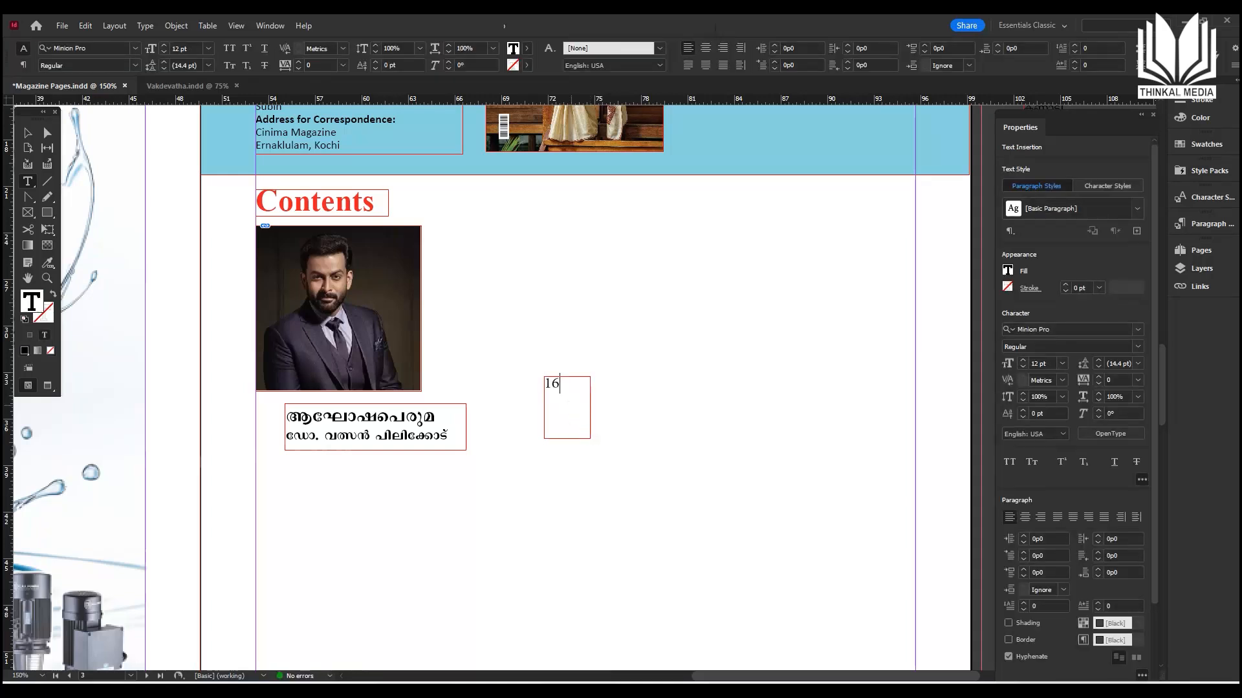
Set the page number's font size to 36 pt.
key(ctrl+a)
click(1063, 363)
click(1052, 516)
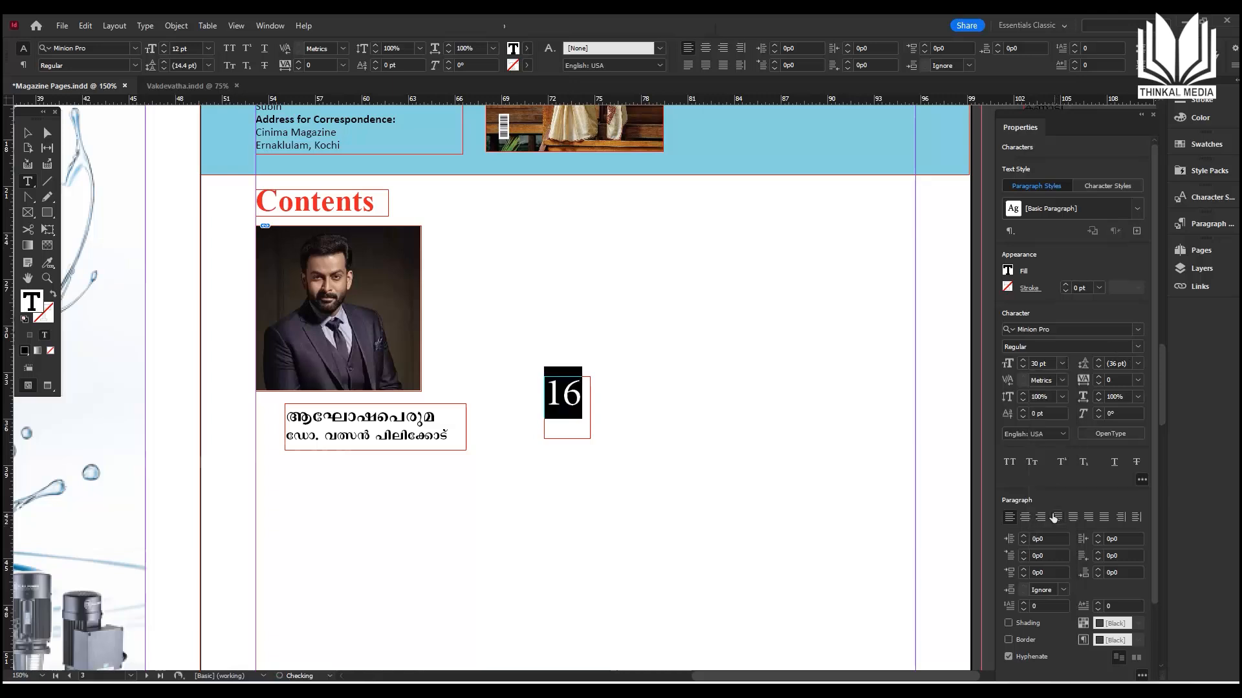
click(1061, 363)
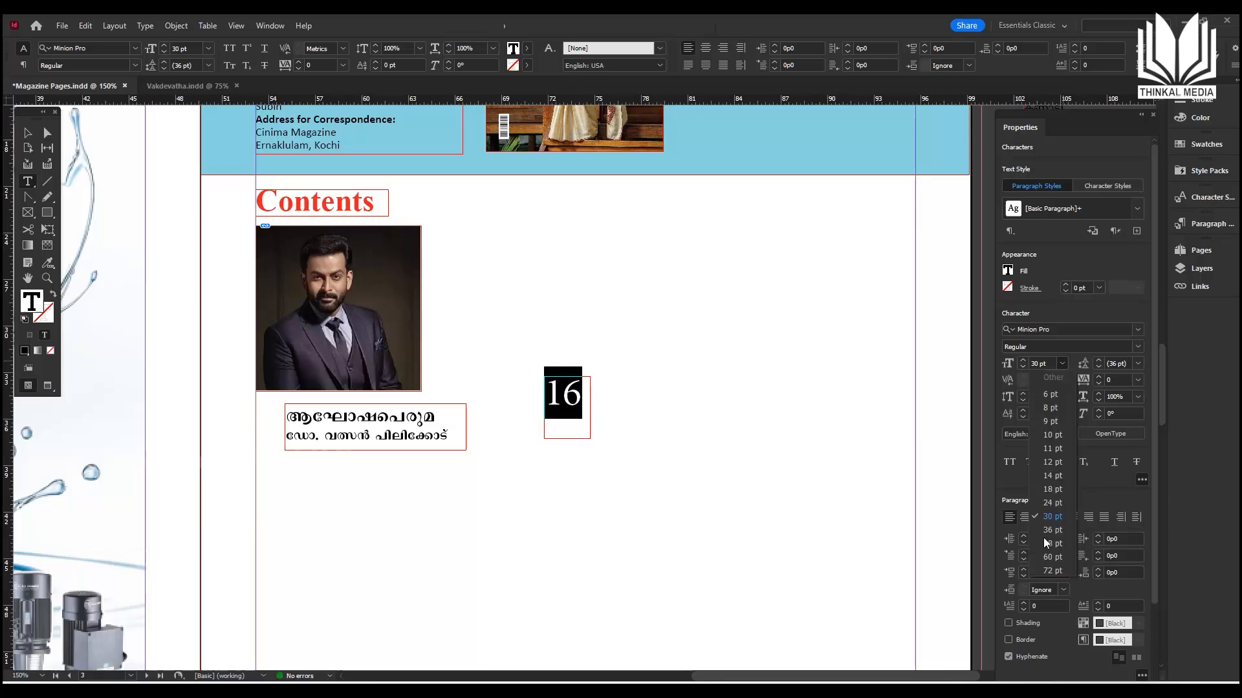
click(1053, 534)
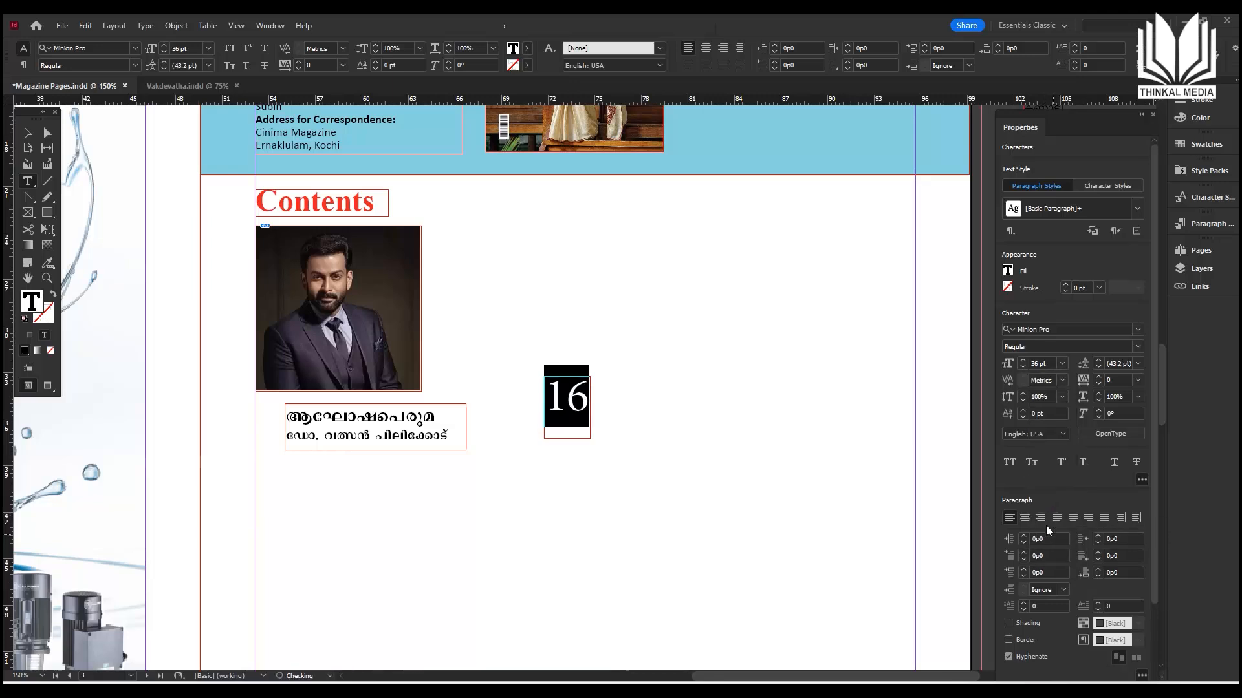
Change the page number's font to Arial.
click(1133, 347)
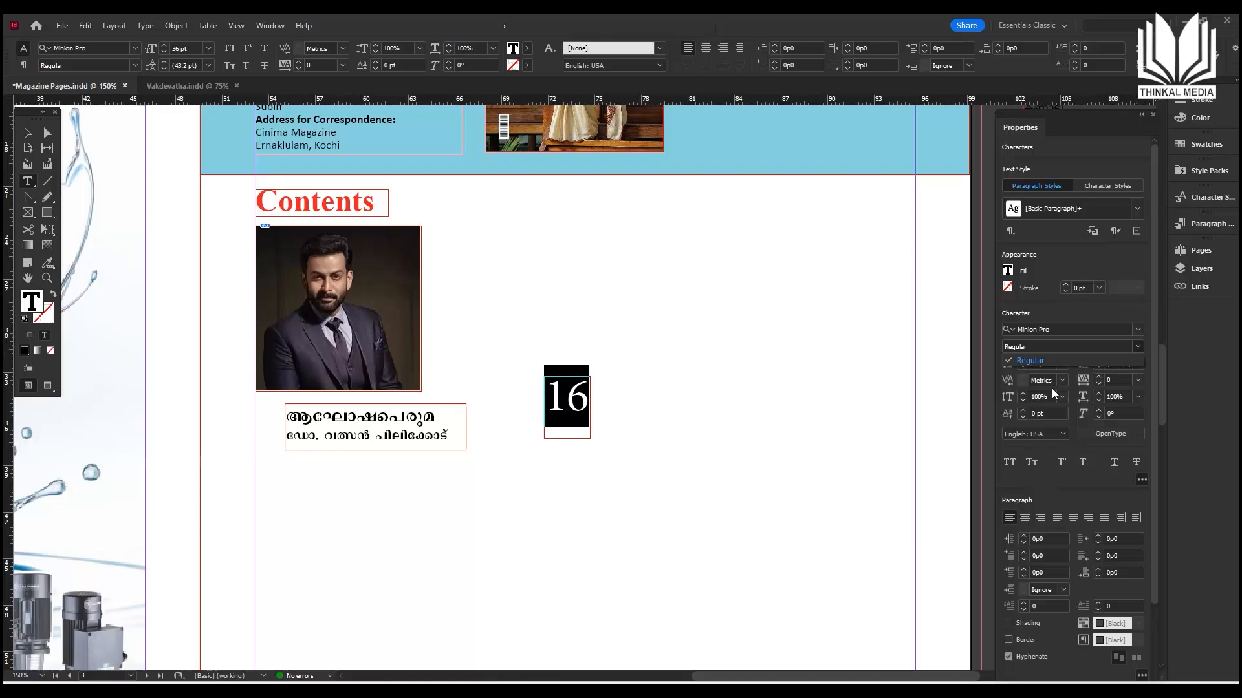
click(1093, 327)
click(1135, 331)
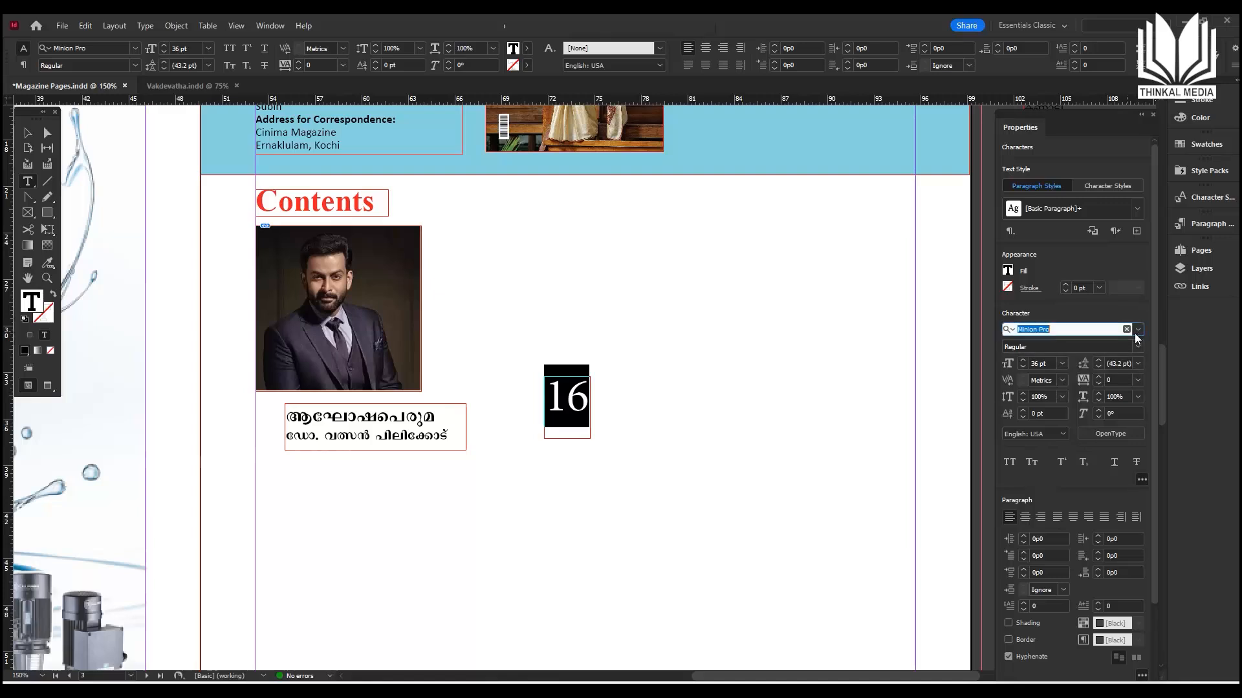
click(1138, 330)
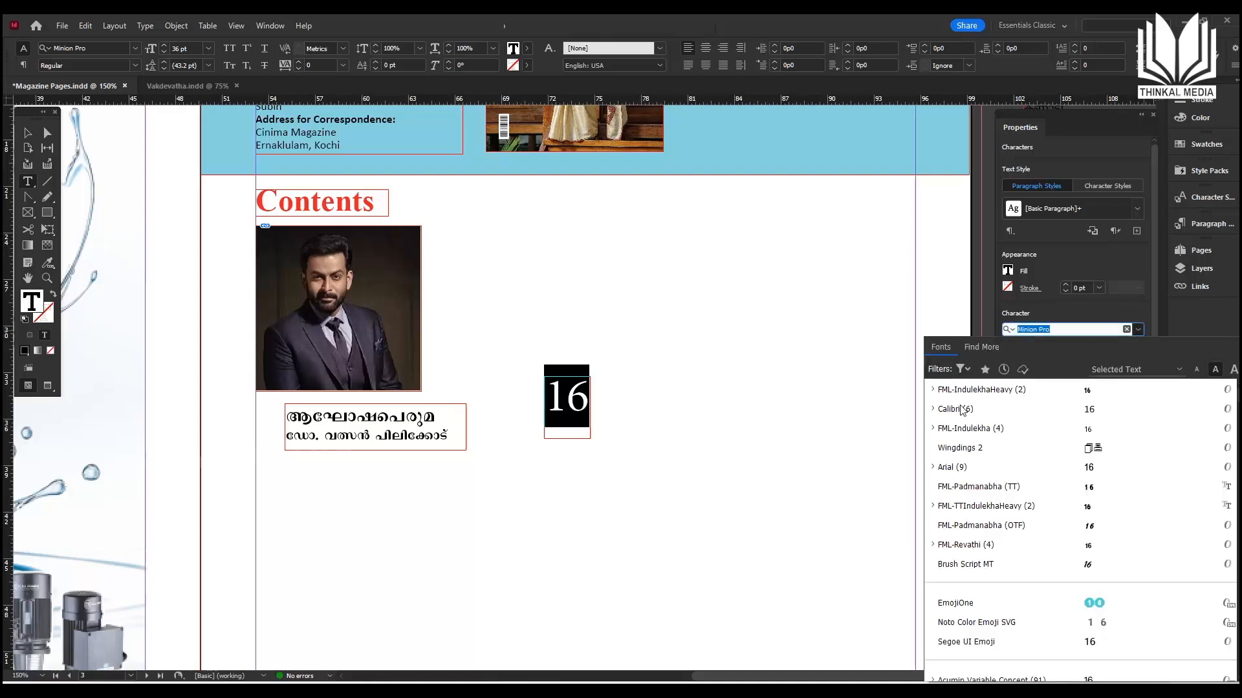
click(949, 468)
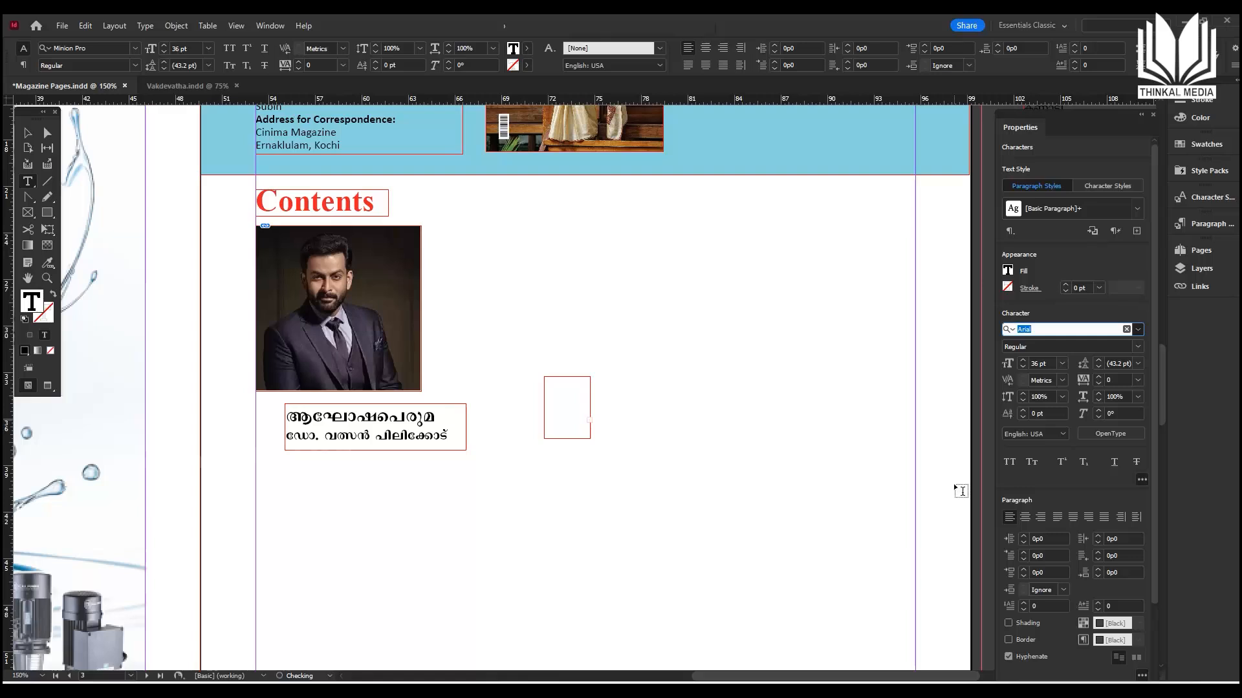
key(Escape)
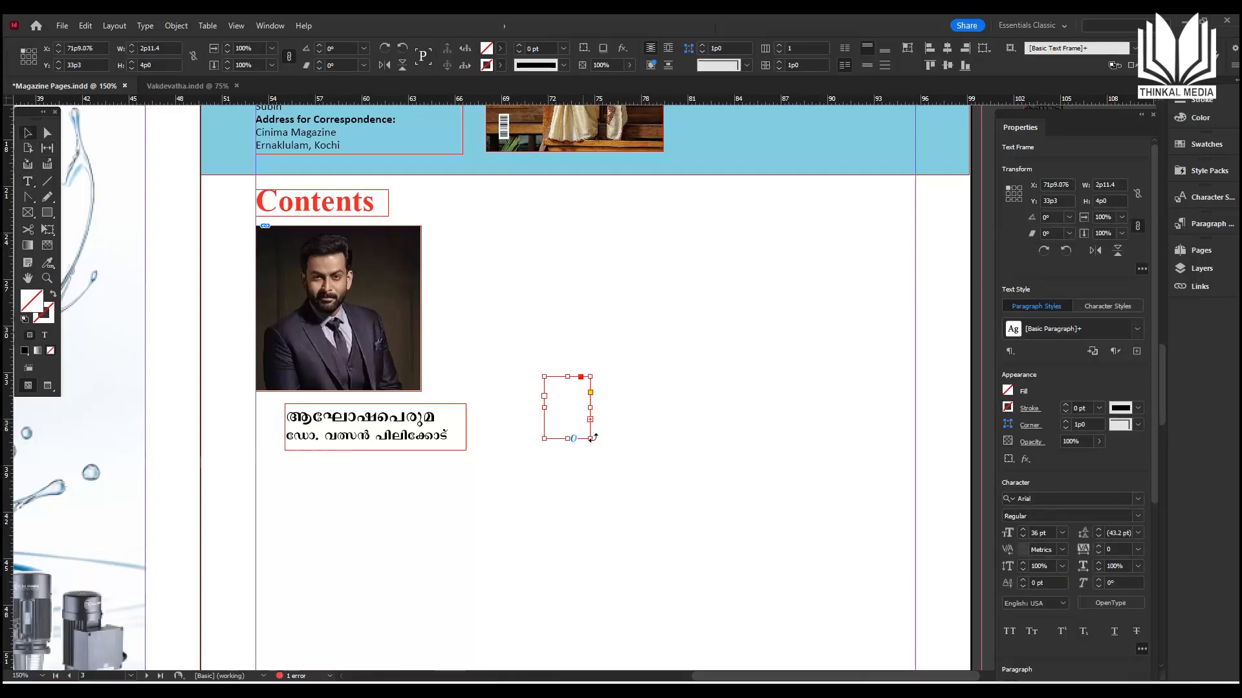
Resize the page number frame to about 3p9 by 3p2 and align it beside the article title frame.
drag(590, 438, 619, 474)
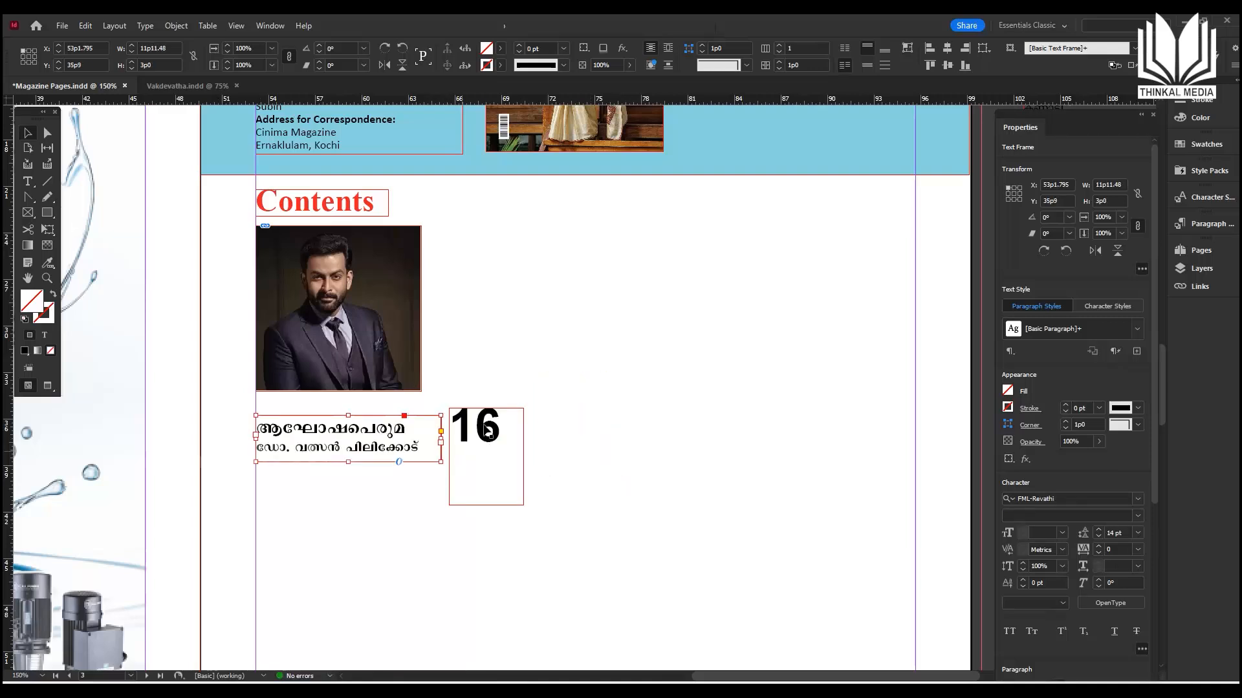
drag(488, 434, 485, 438)
drag(521, 511, 505, 463)
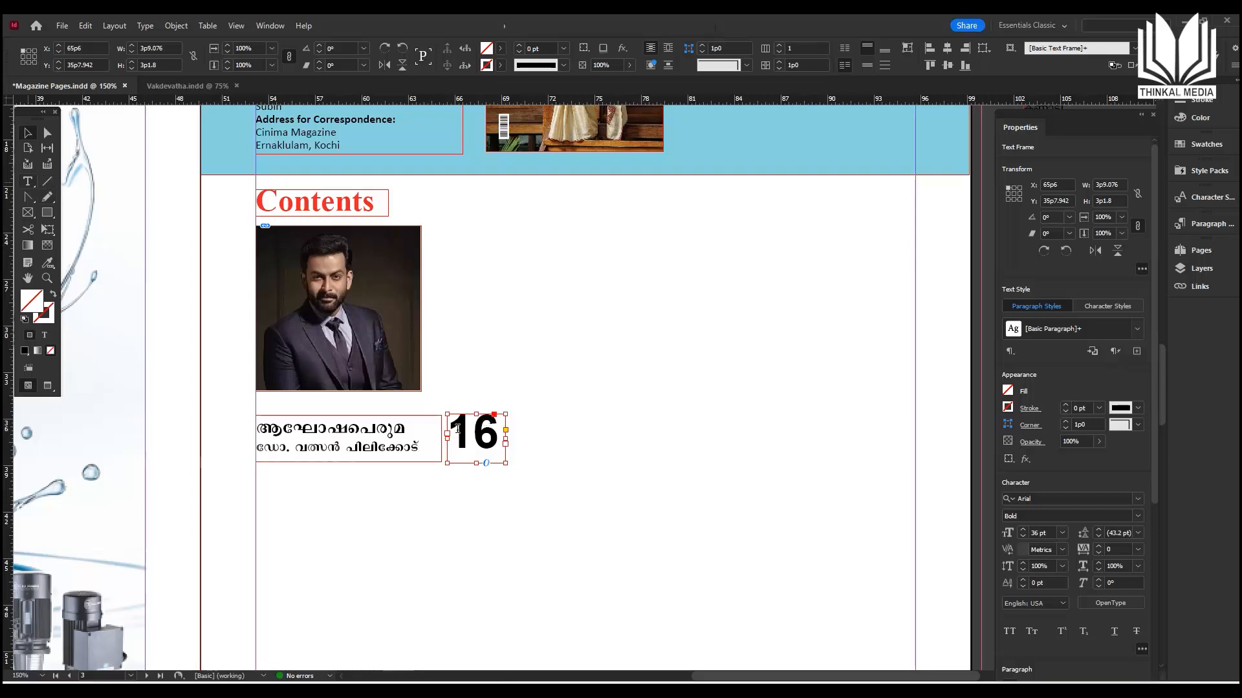
Fill the page number's frame with bright red.
double_click(488, 427)
click(504, 391)
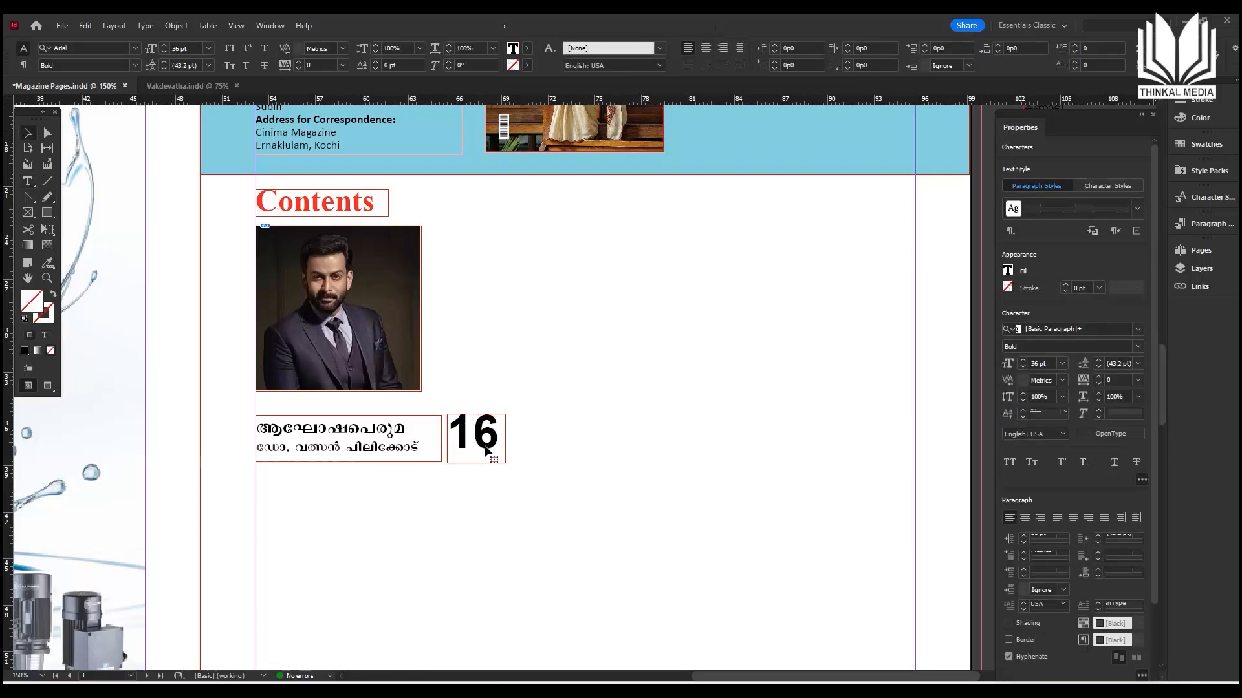
click(498, 443)
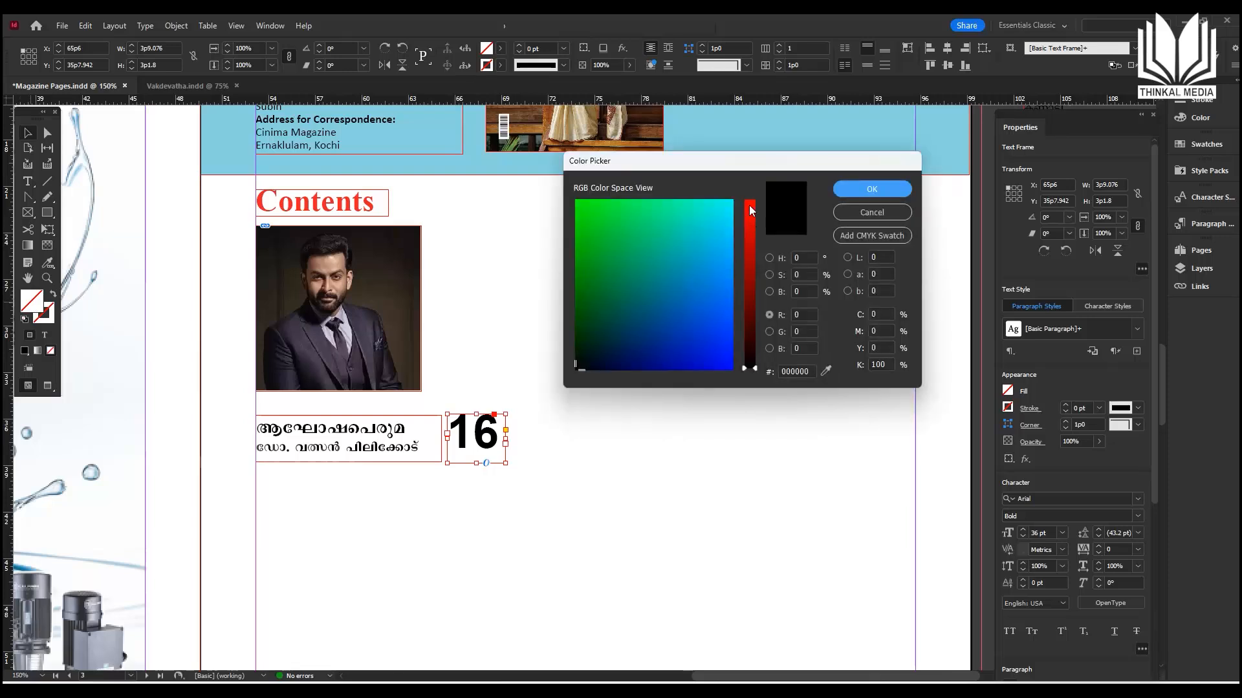
drag(752, 211, 750, 200)
click(860, 189)
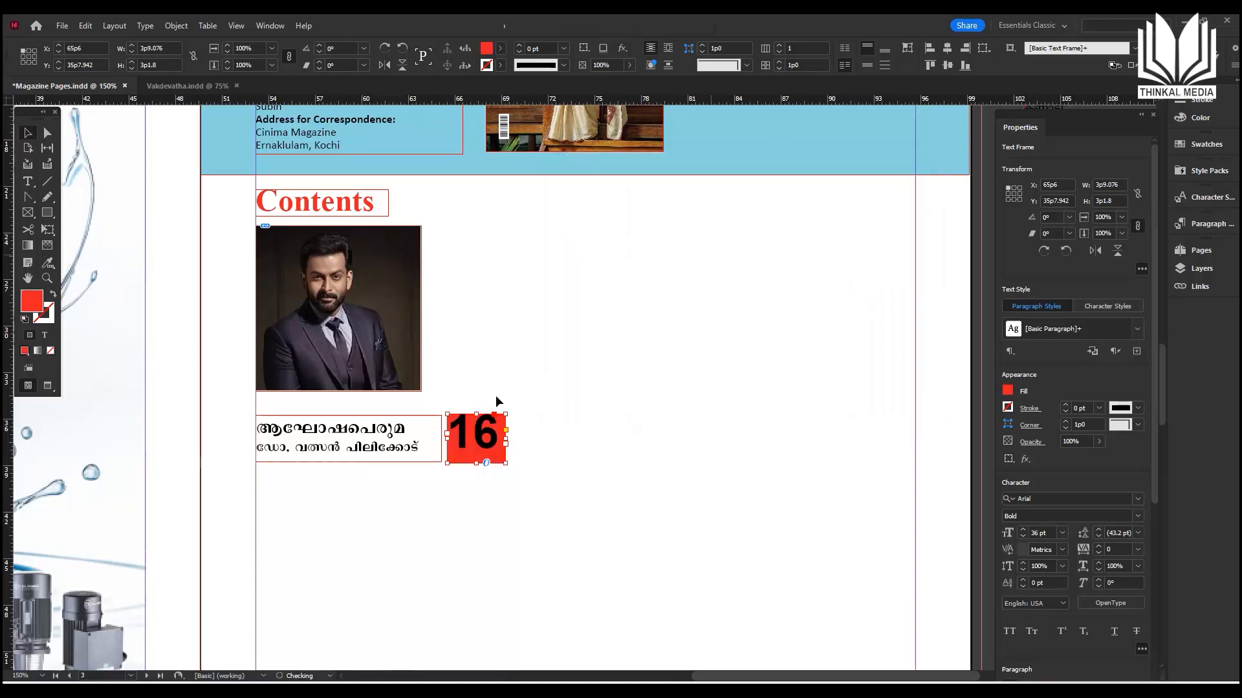
Color the page number text white on its red frame.
double_click(460, 426)
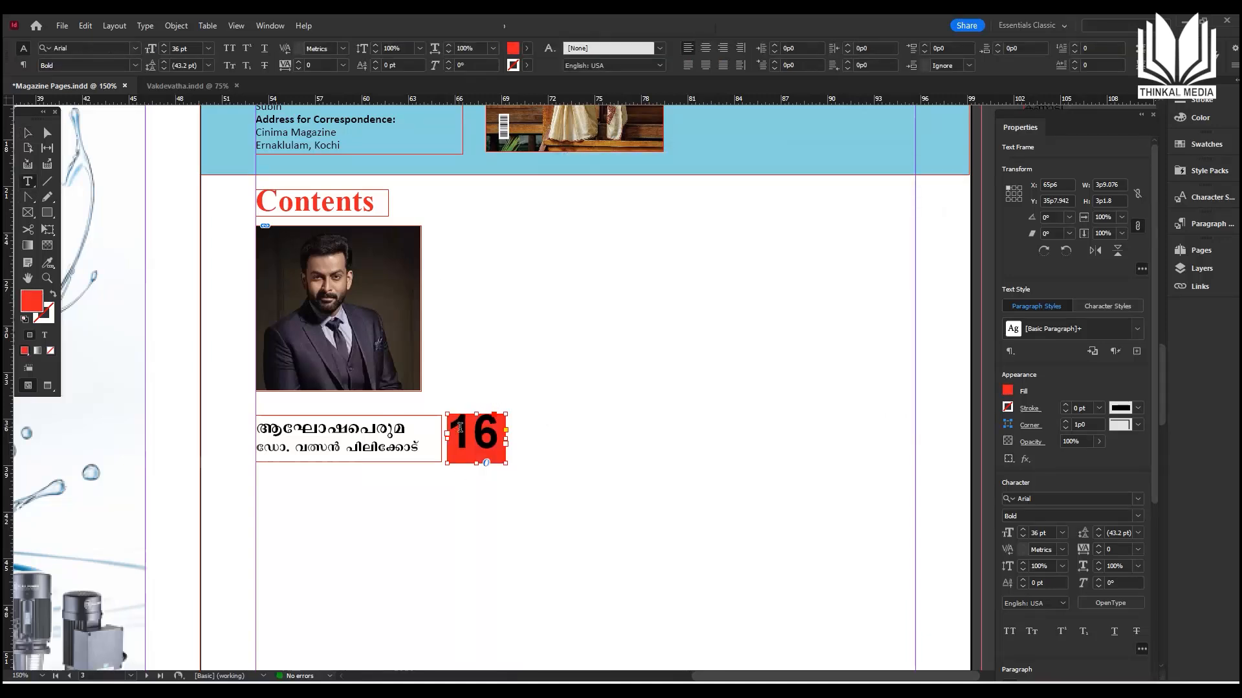
double_click(494, 428)
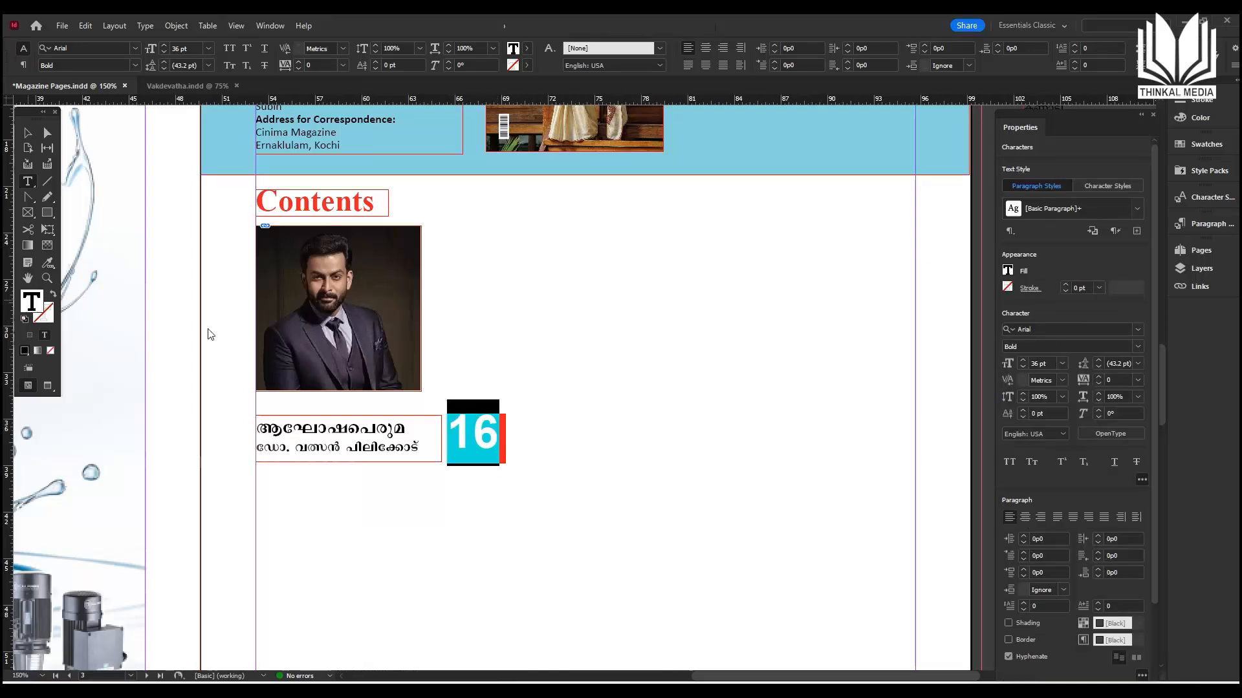
click(731, 201)
click(750, 202)
click(847, 189)
Set the page number's vertical scale to 75% and center the text in its frame.
click(28, 133)
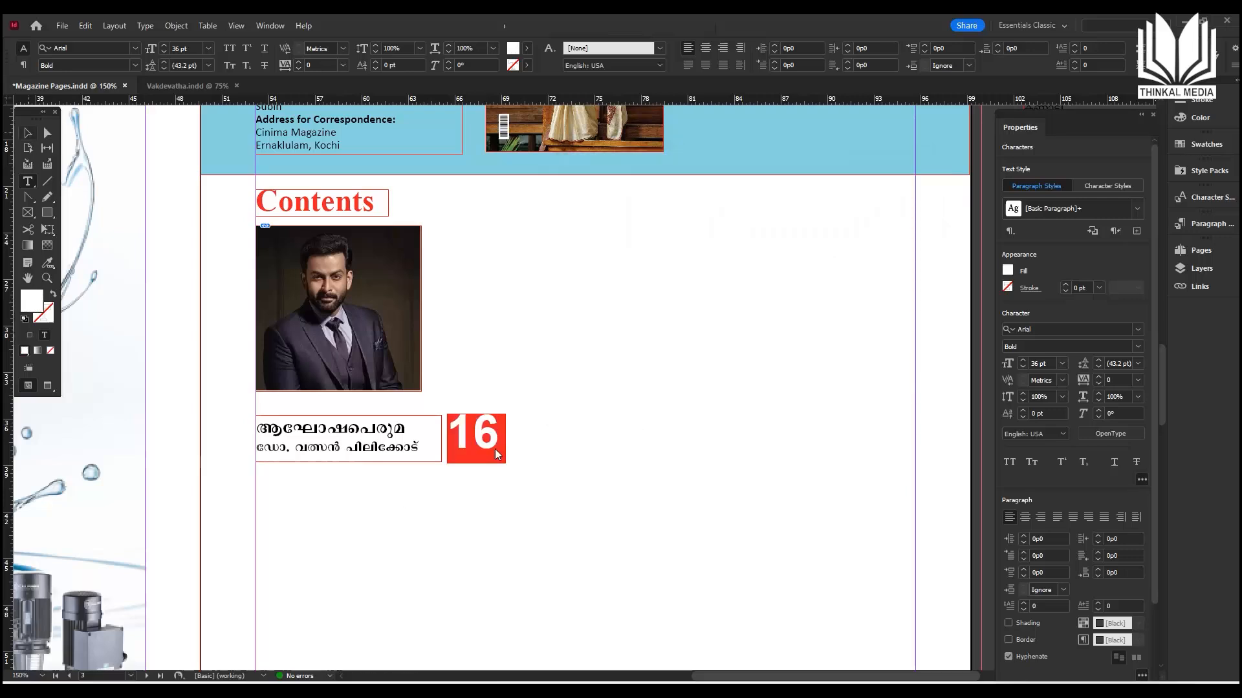
click(478, 458)
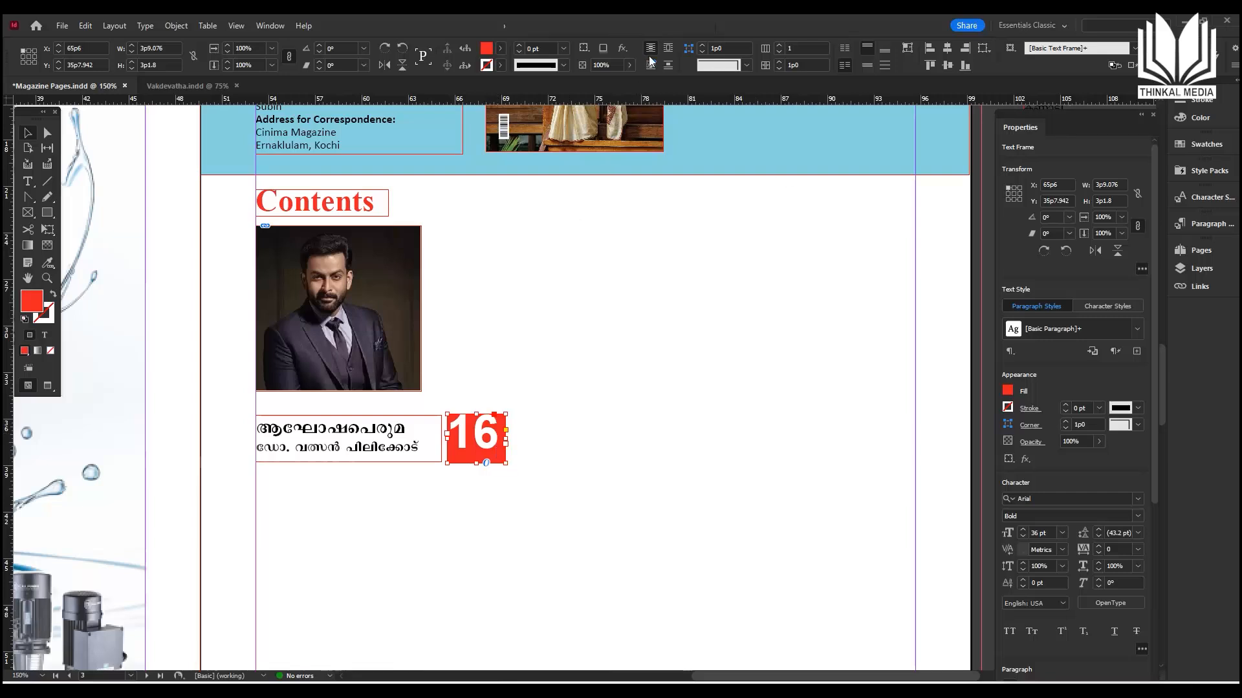
scroll(1150, 406, down, 5)
scroll(1041, 402, up, 5)
scroll(1035, 417, down, 5)
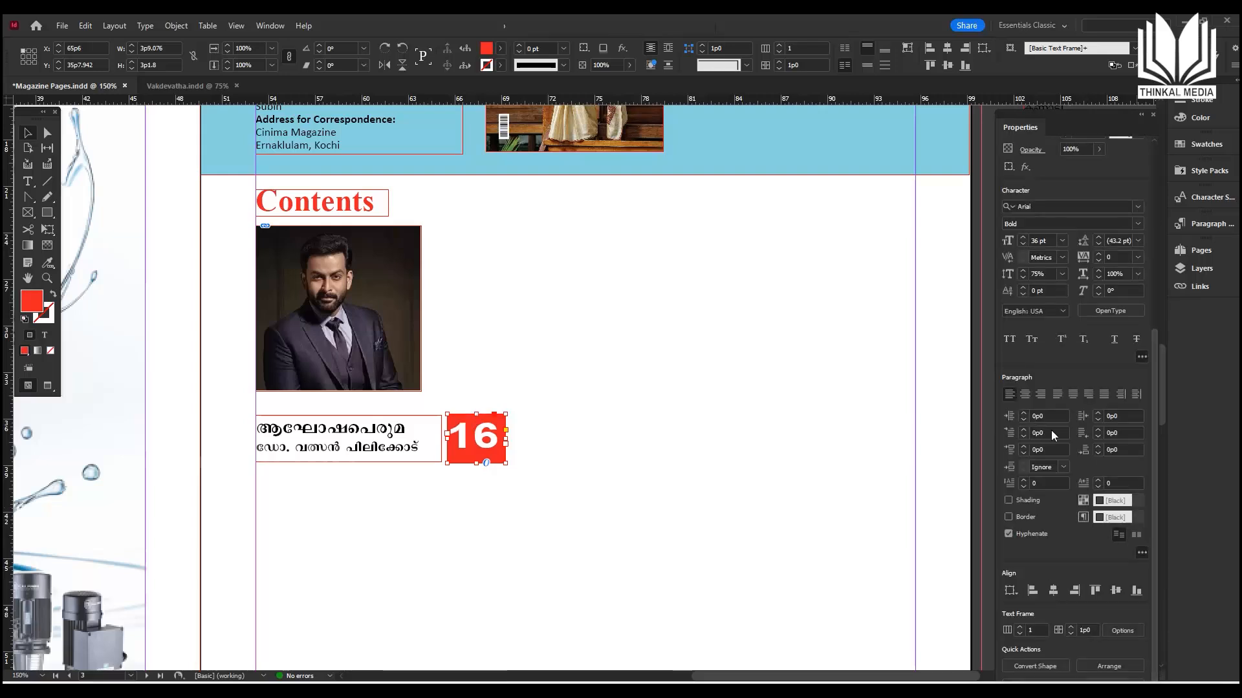
click(1025, 394)
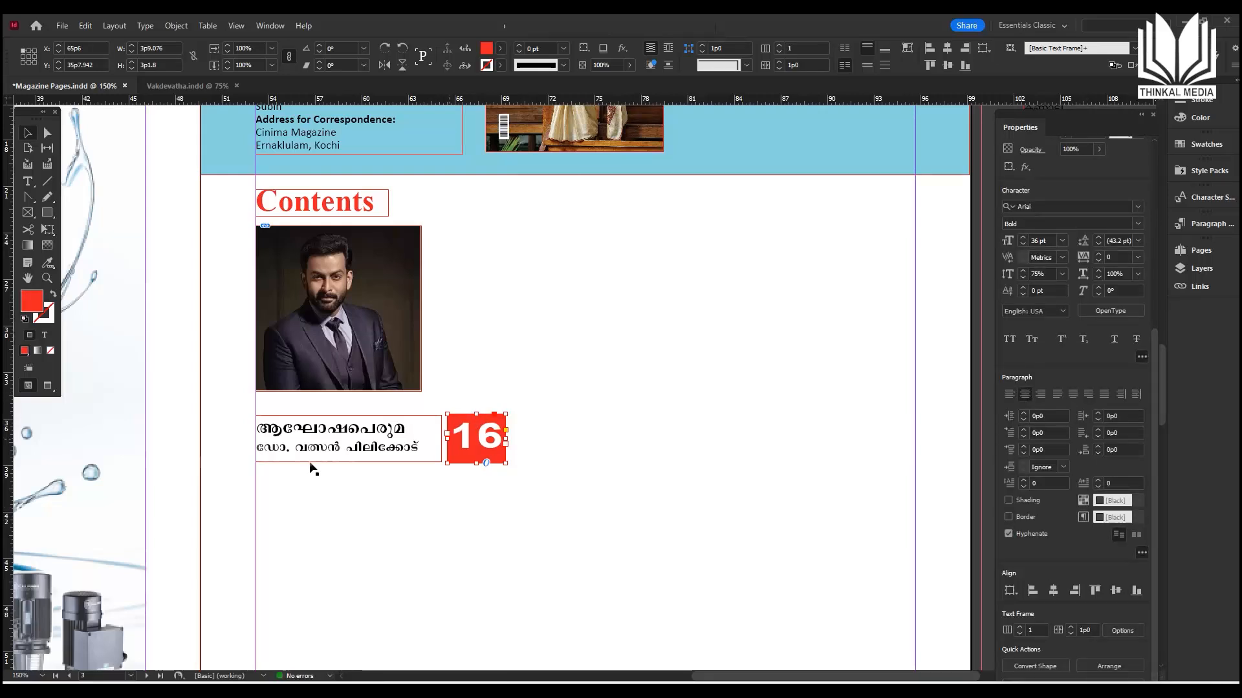
Select the article title frame together with the page number frame and shift both about 2 picas down.
click(564, 499)
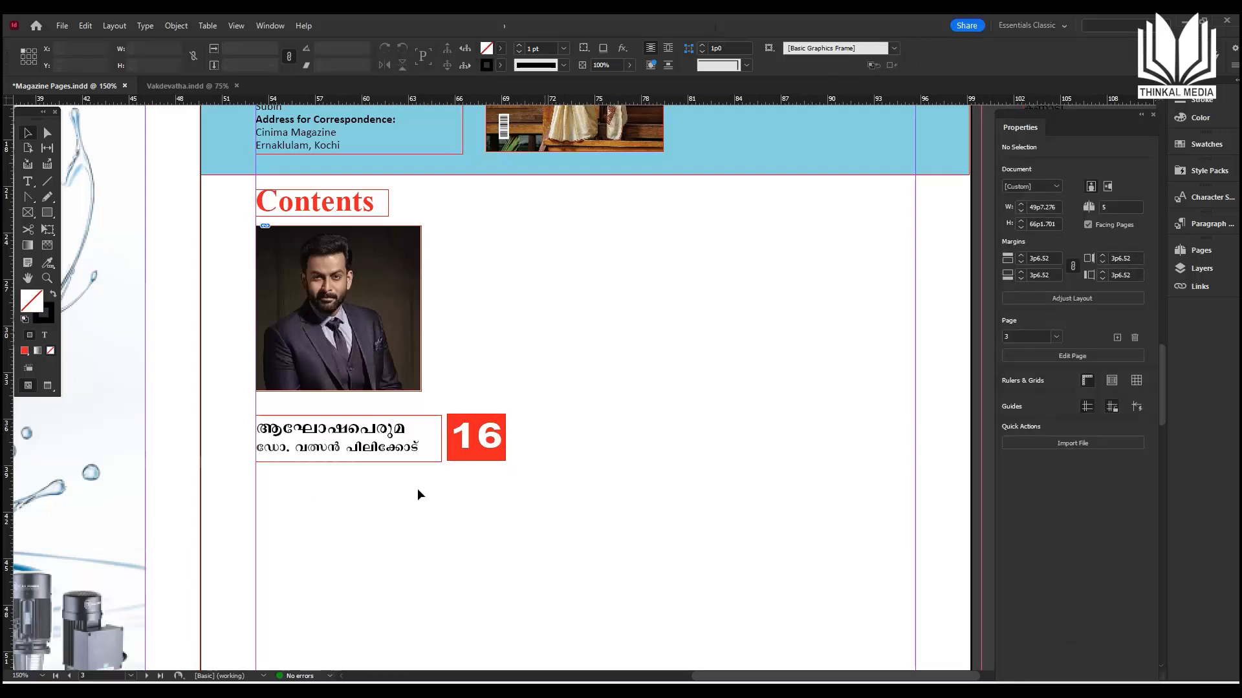
drag(523, 467, 369, 432)
drag(370, 431, 370, 458)
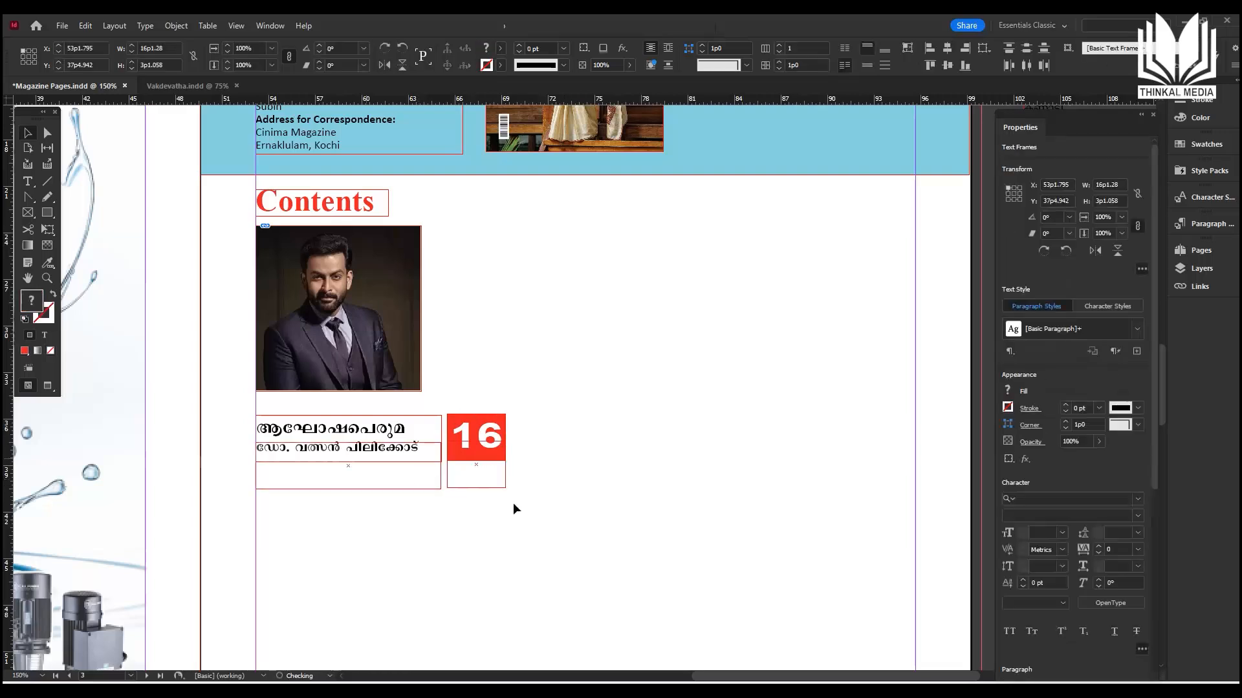
Enlarge the man's photo under the Contents heading proportionally to about 15p10 square.
click(412, 390)
drag(421, 391, 502, 435)
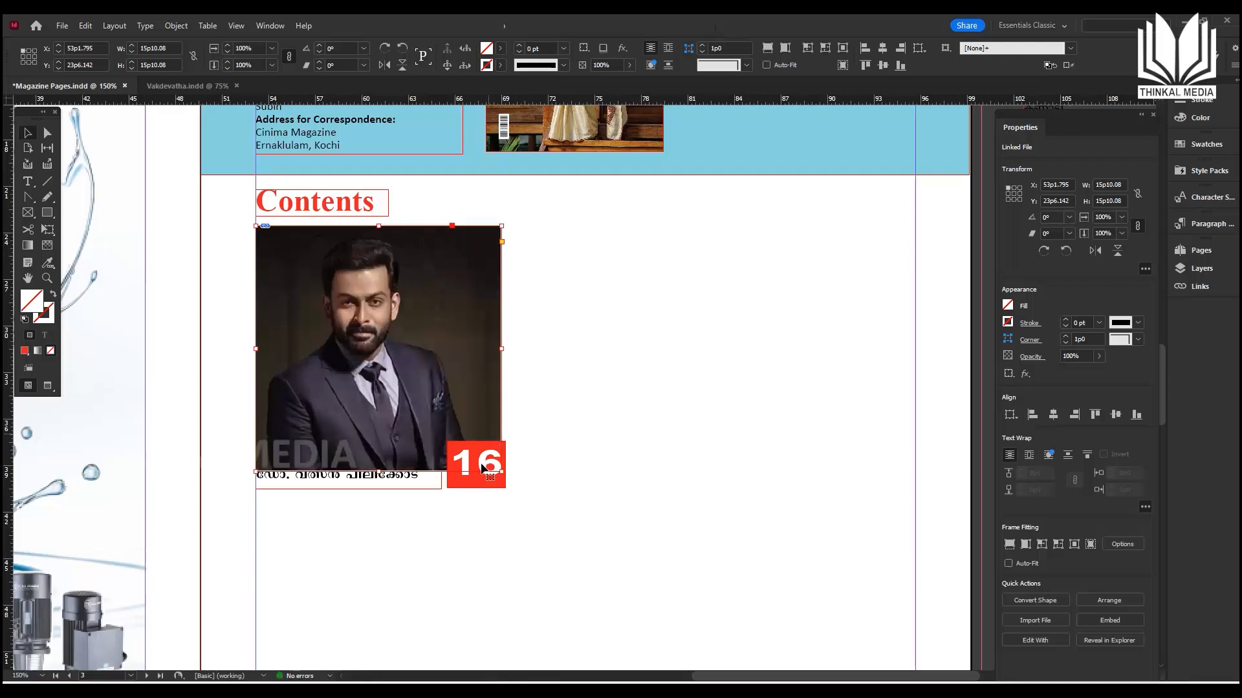
click(488, 498)
Move the article title and page number frames just below the enlarged photo, aligning the number frame with the photo's right edge.
scroll(488, 498, down, 4)
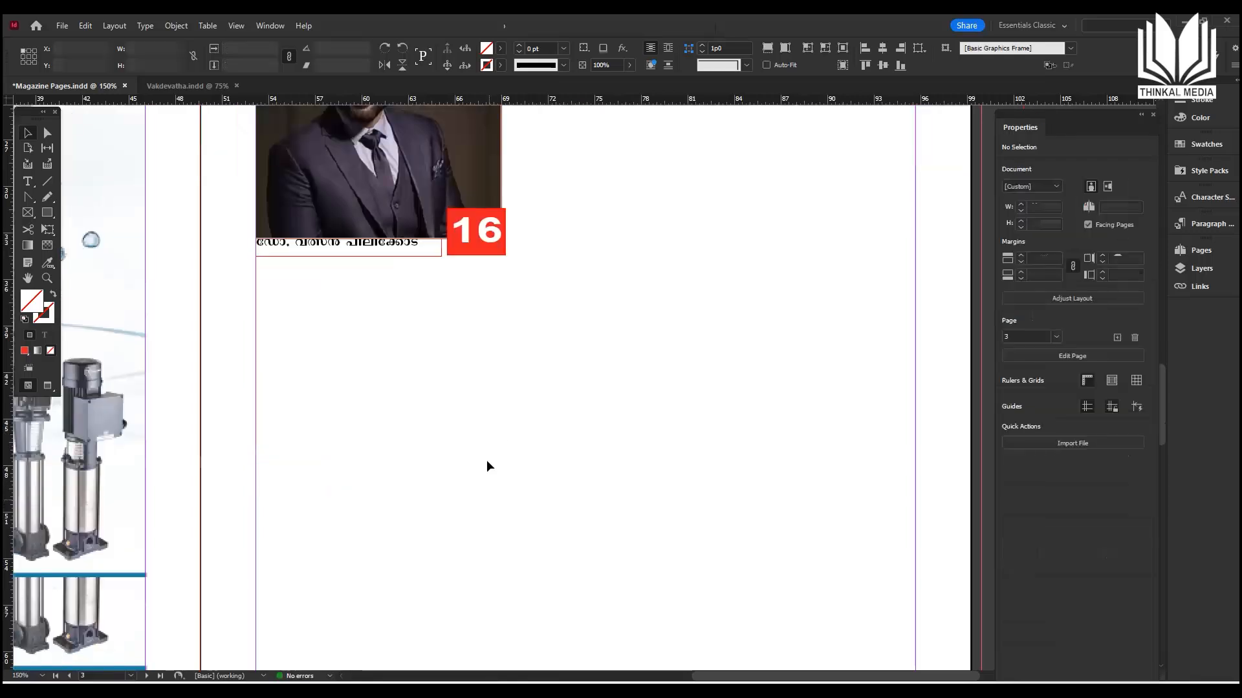
click(383, 255)
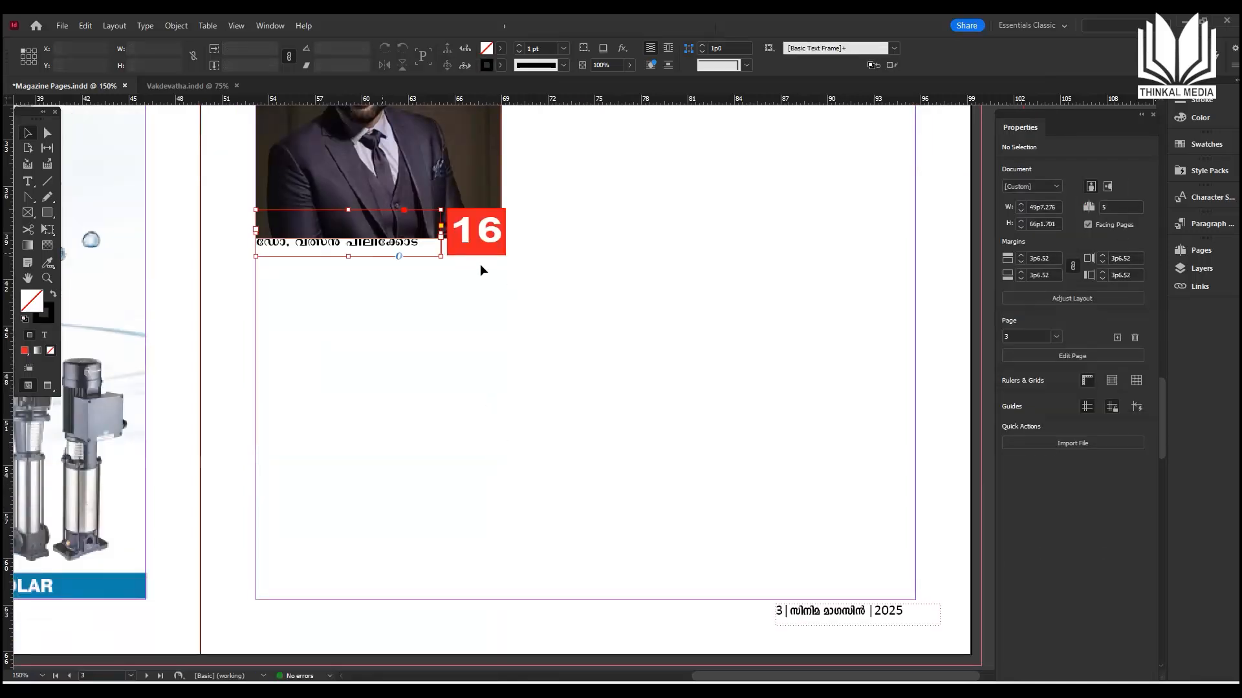
mouse_move(509, 276)
mouse_down()
mouse_move(435, 242)
mouse_move(468, 307)
mouse_move(485, 276)
mouse_up()
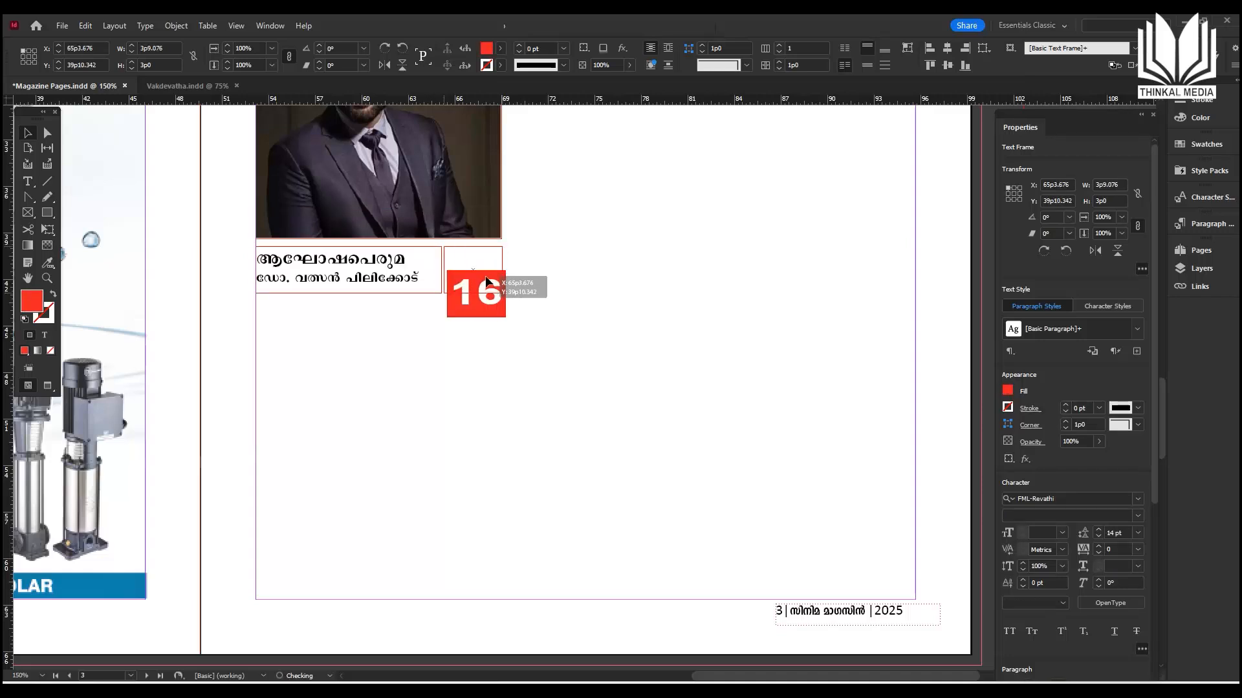
click(562, 350)
Duplicate the photo, title and page number together to the right at the same height, with X about 70p9.7.
drag(586, 278, 599, 452)
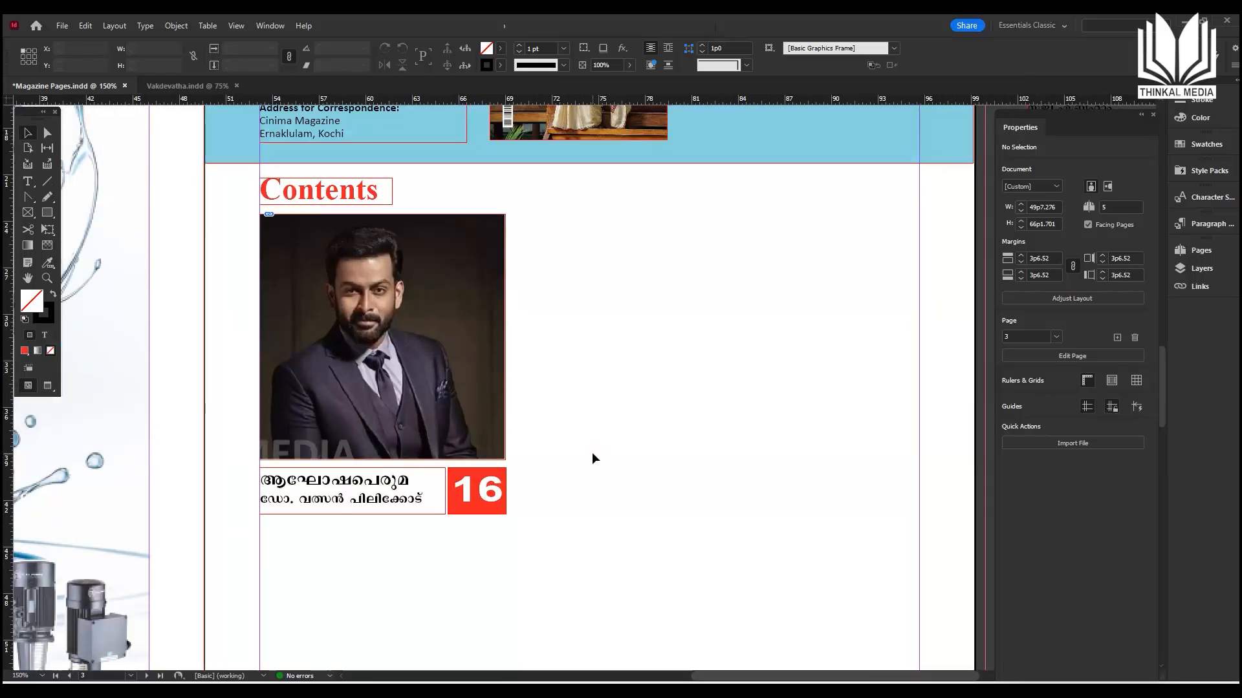
drag(283, 375, 585, 537)
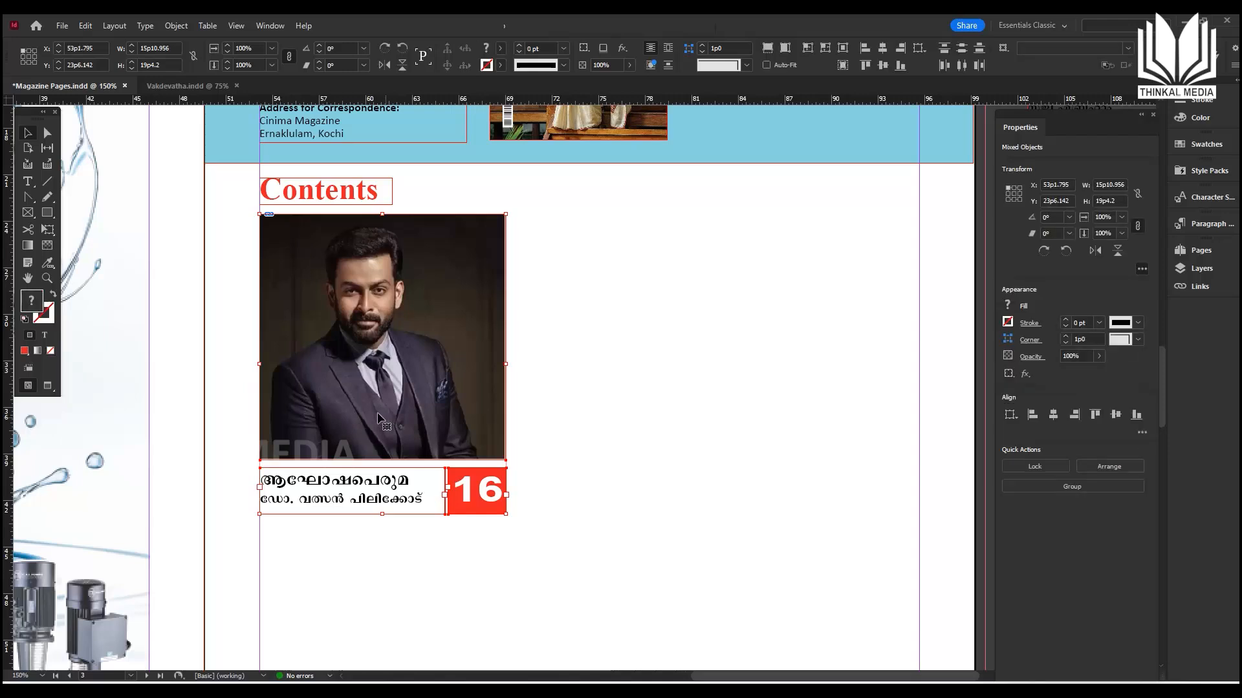
drag(381, 419, 653, 417)
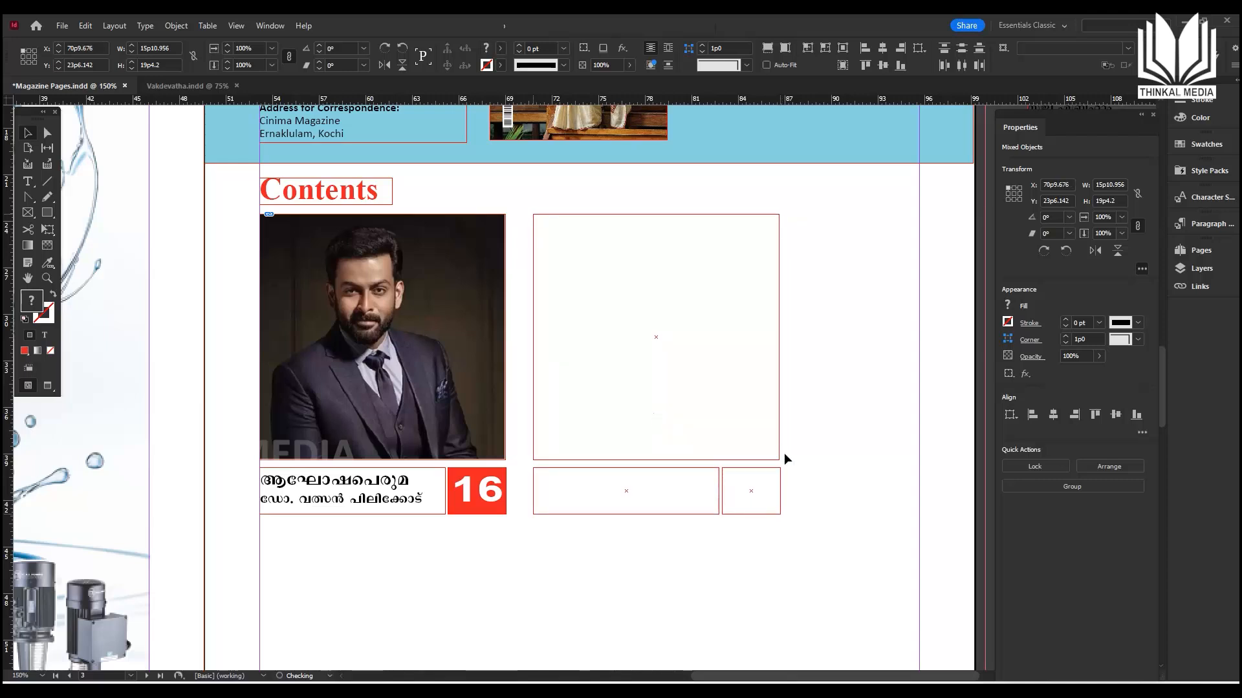
drag(802, 510, 744, 353)
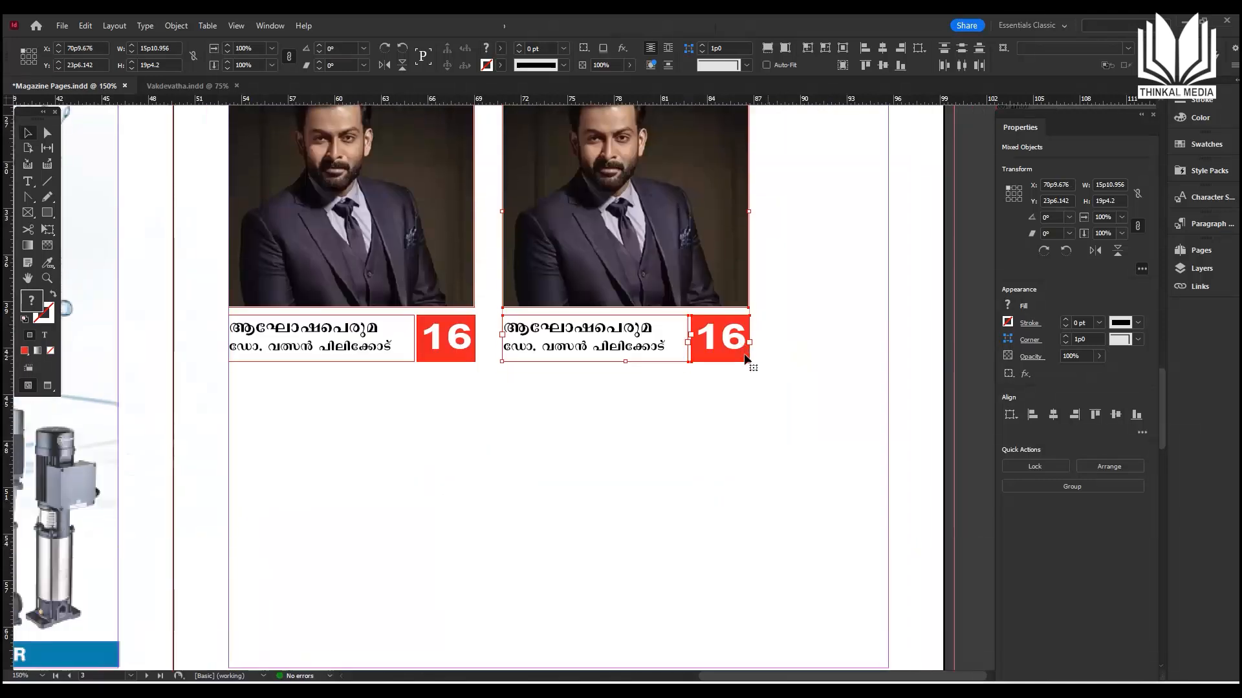
Change the page number of the duplicated entry to 18.
key(ctrl+minus)
key(ctrl+minus)
key(ctrl+minus)
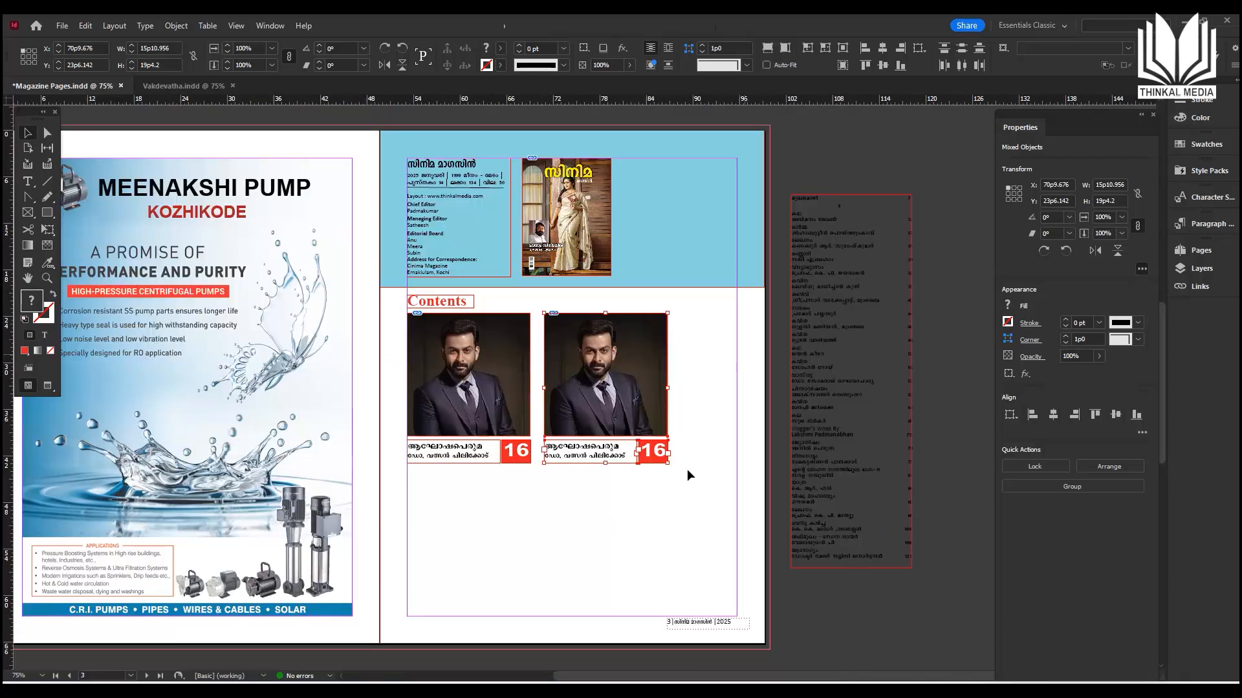
click(761, 433)
key(t)
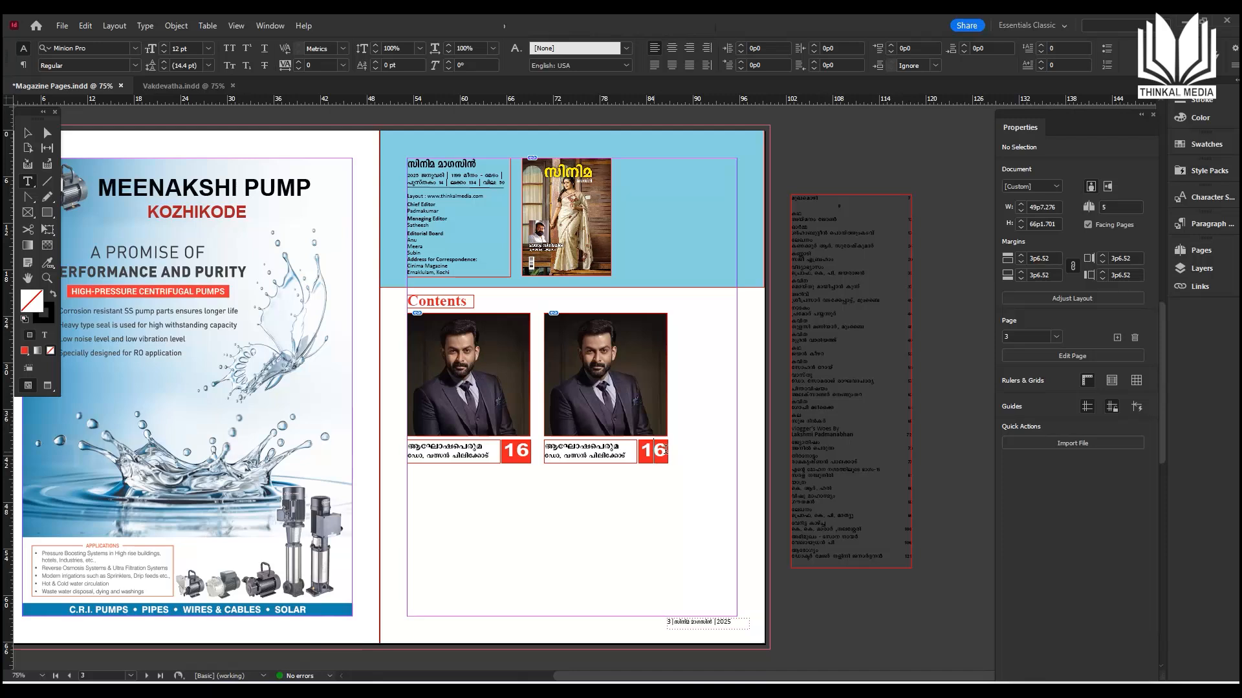
drag(654, 450, 666, 448)
text(8)
click(26, 134)
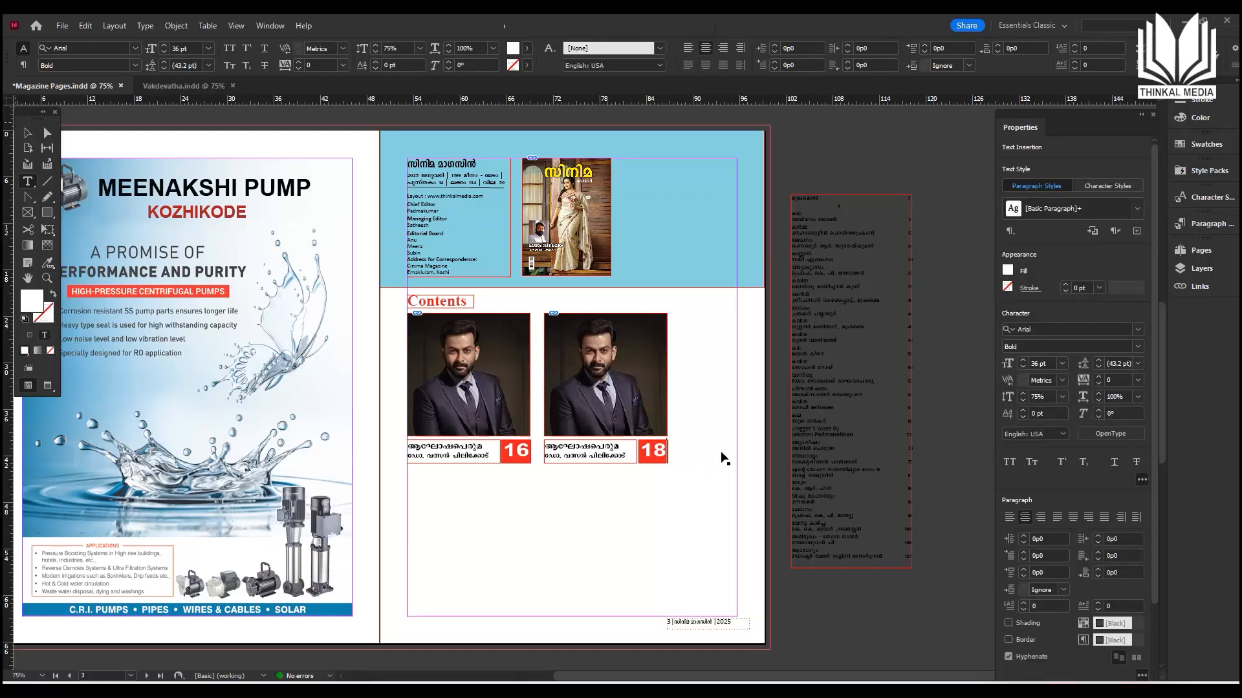
Duplicate both contents entries directly below as a second row, at Y about 43p8.5.
drag(703, 494, 466, 392)
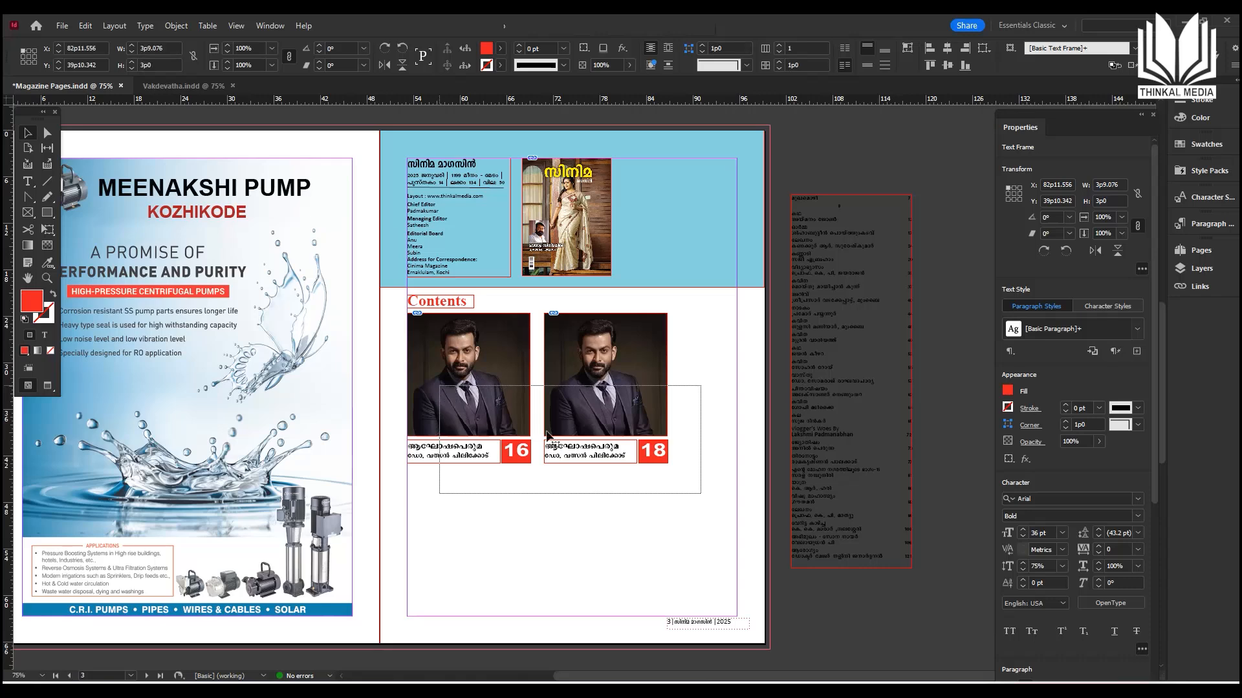
click(605, 375)
key(ctrl+equal)
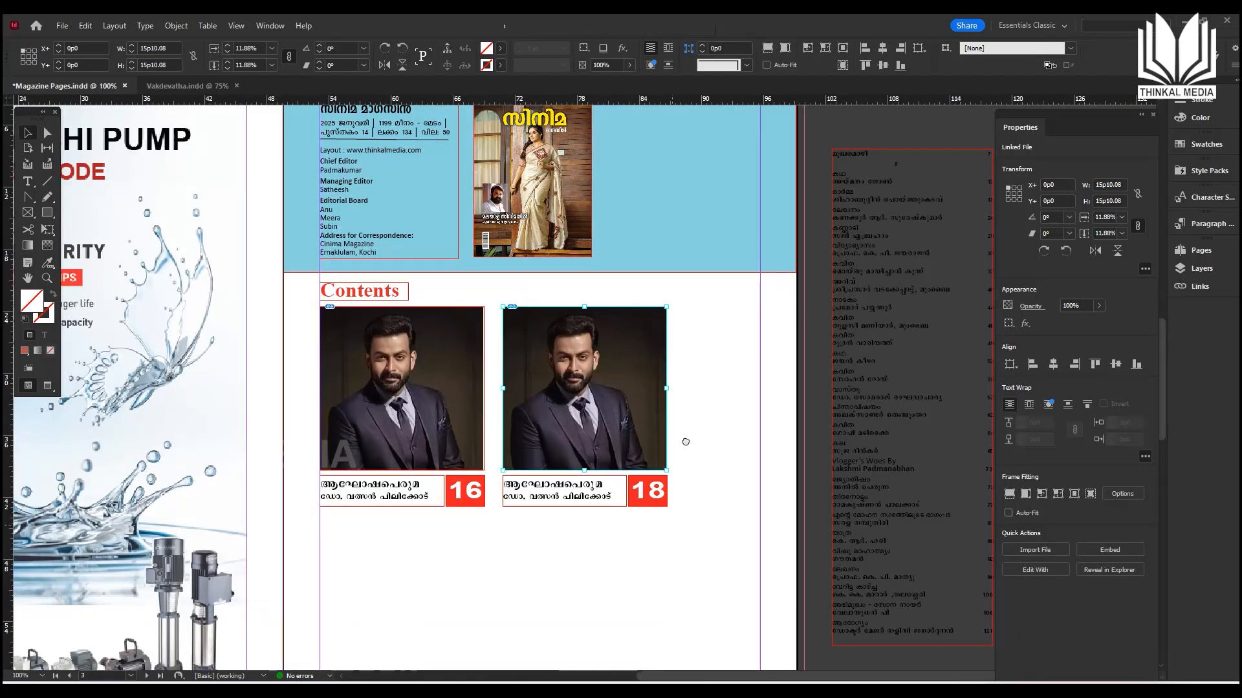
scroll(686, 443, down, 3)
drag(687, 442, 291, 309)
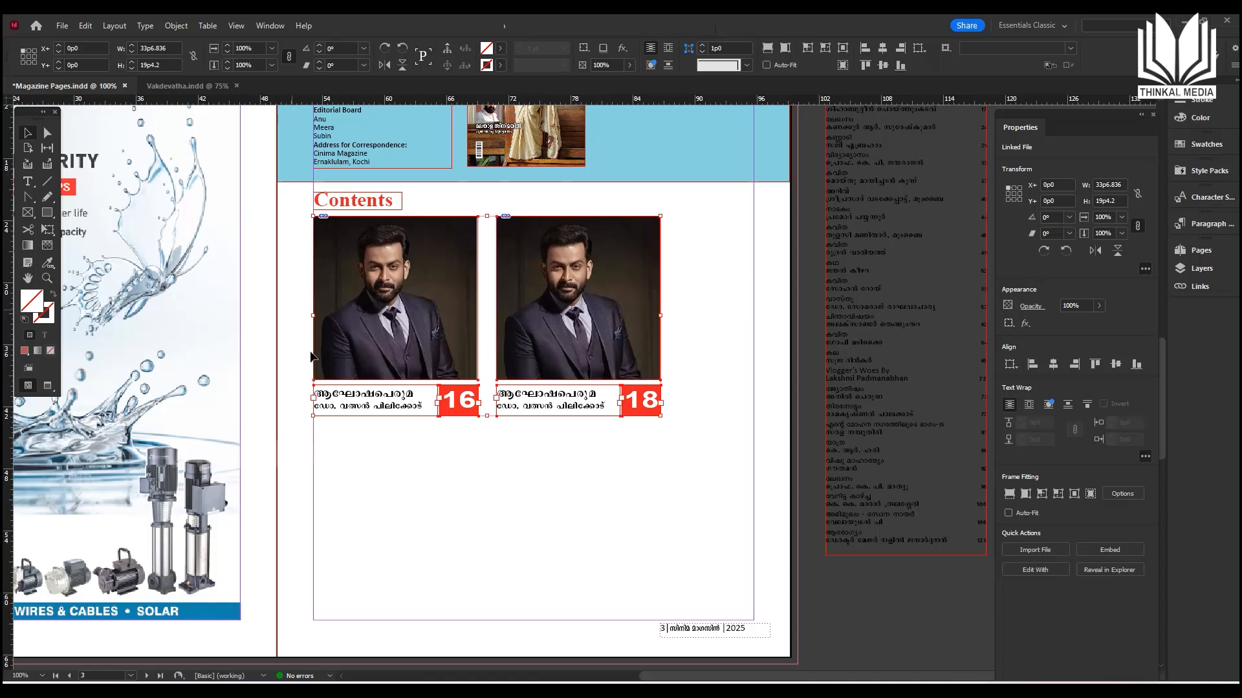
drag(560, 386, 569, 525)
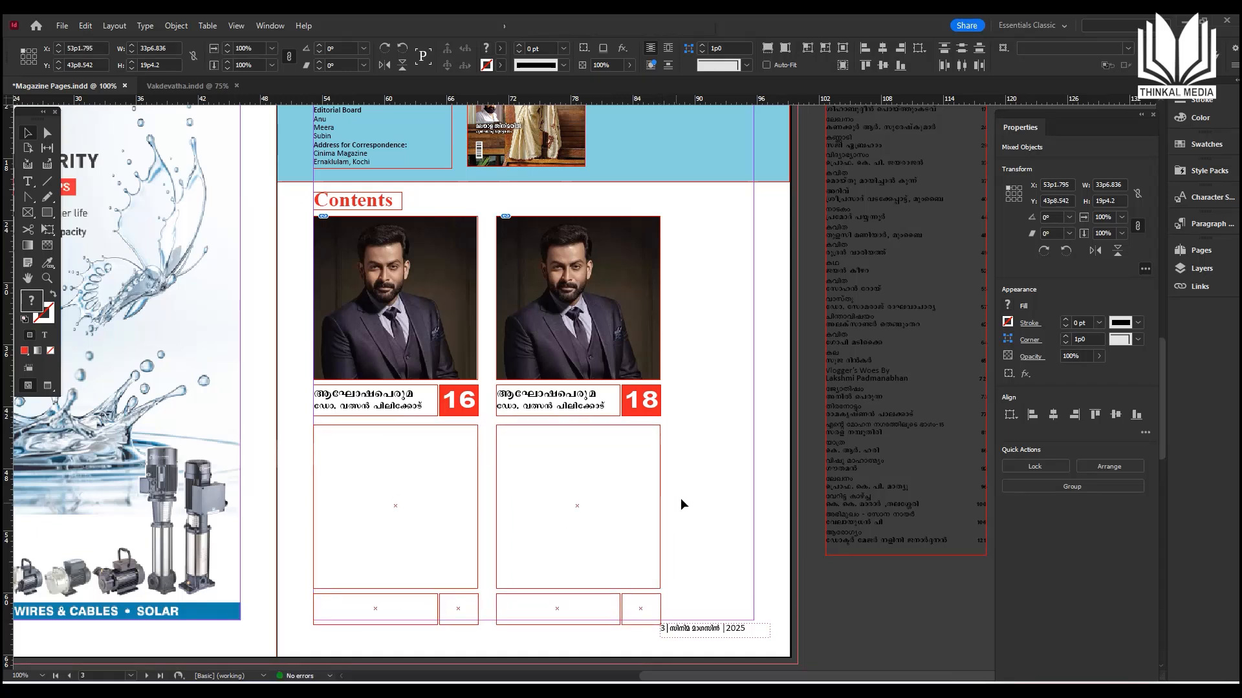
click(661, 509)
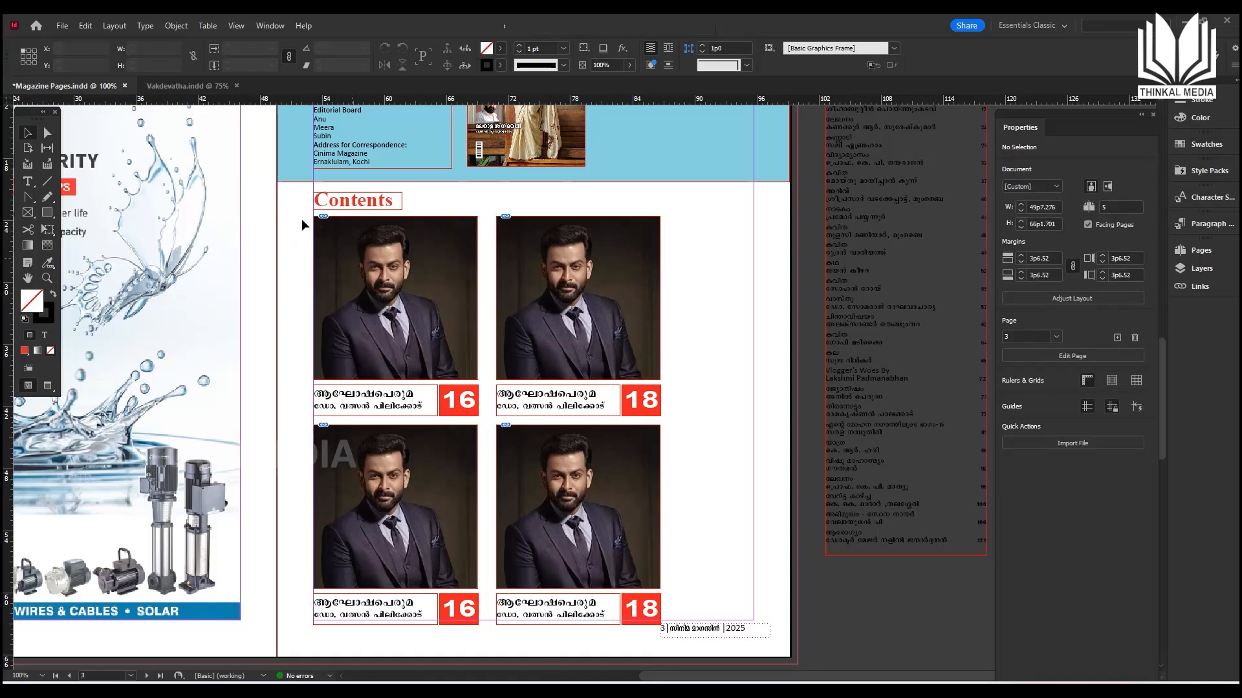
Scale all four contents entries together to about 33p2 by 39p1 so they end at the bottom margin.
drag(655, 593, 658, 623)
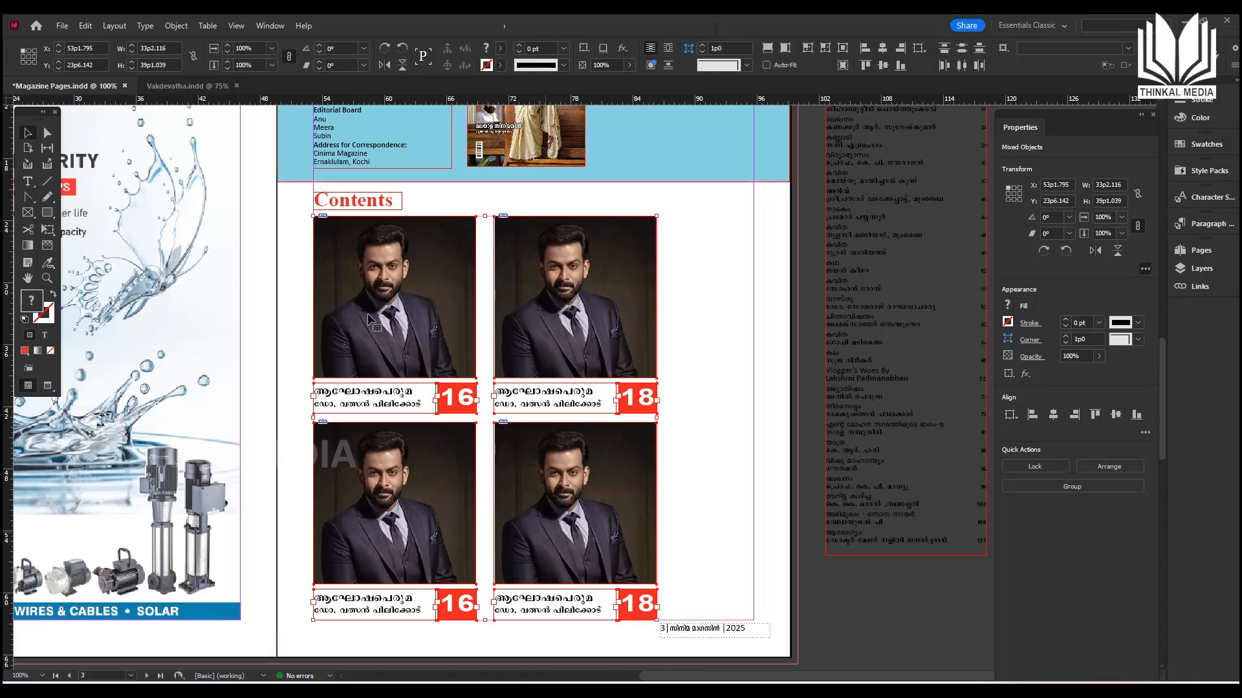
drag(289, 195, 677, 610)
click(701, 244)
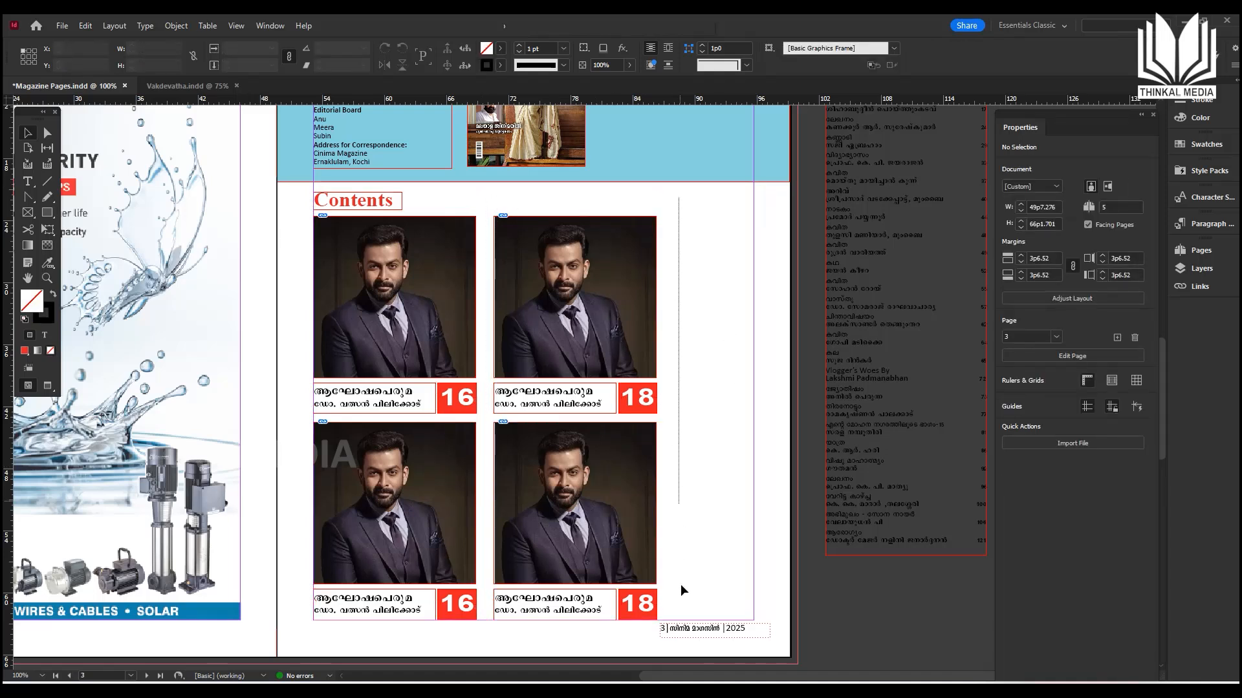
Shift the right column of contents entries closer to the left column, at X 69p3.676.
click(604, 495)
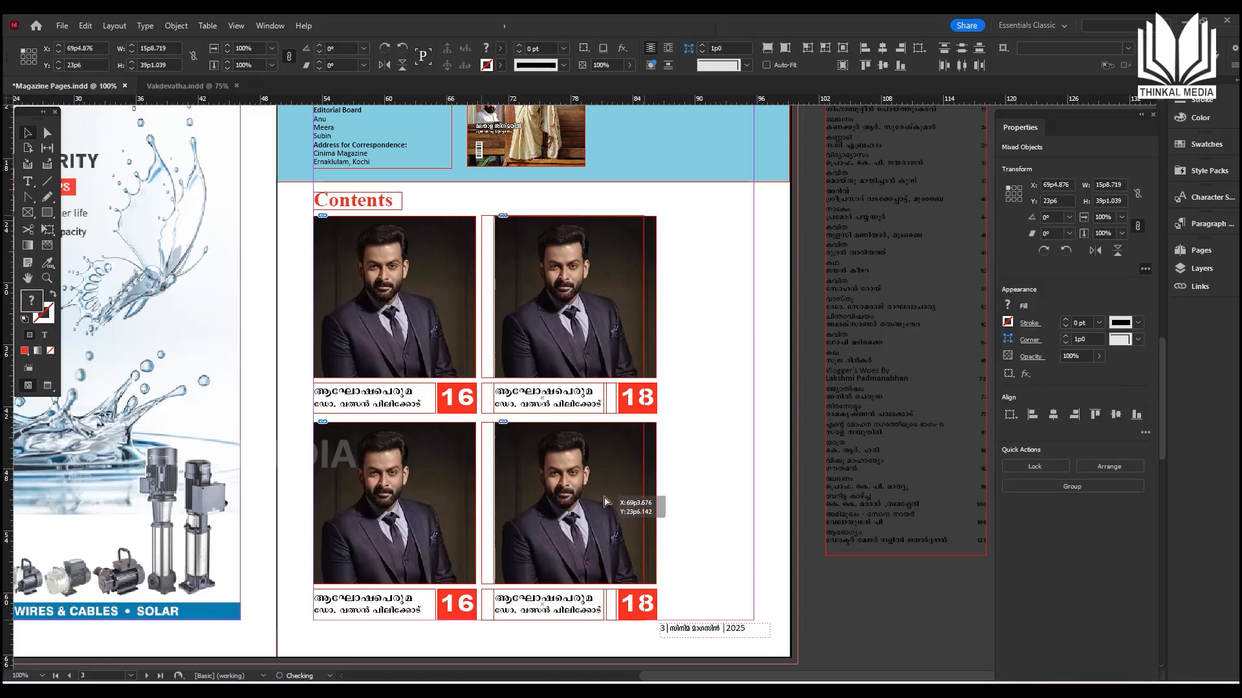
drag(604, 497, 605, 497)
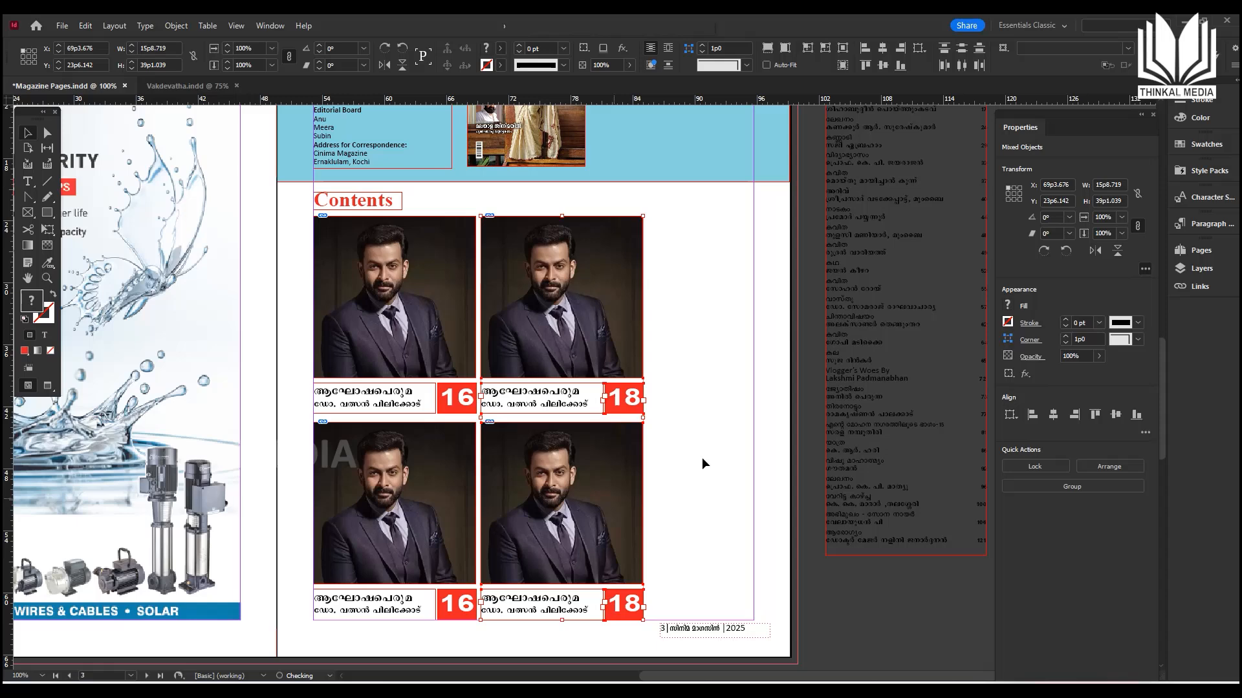
click(715, 371)
Change the page numbers of the second-row entries to 20 and 25.
drag(696, 344, 561, 403)
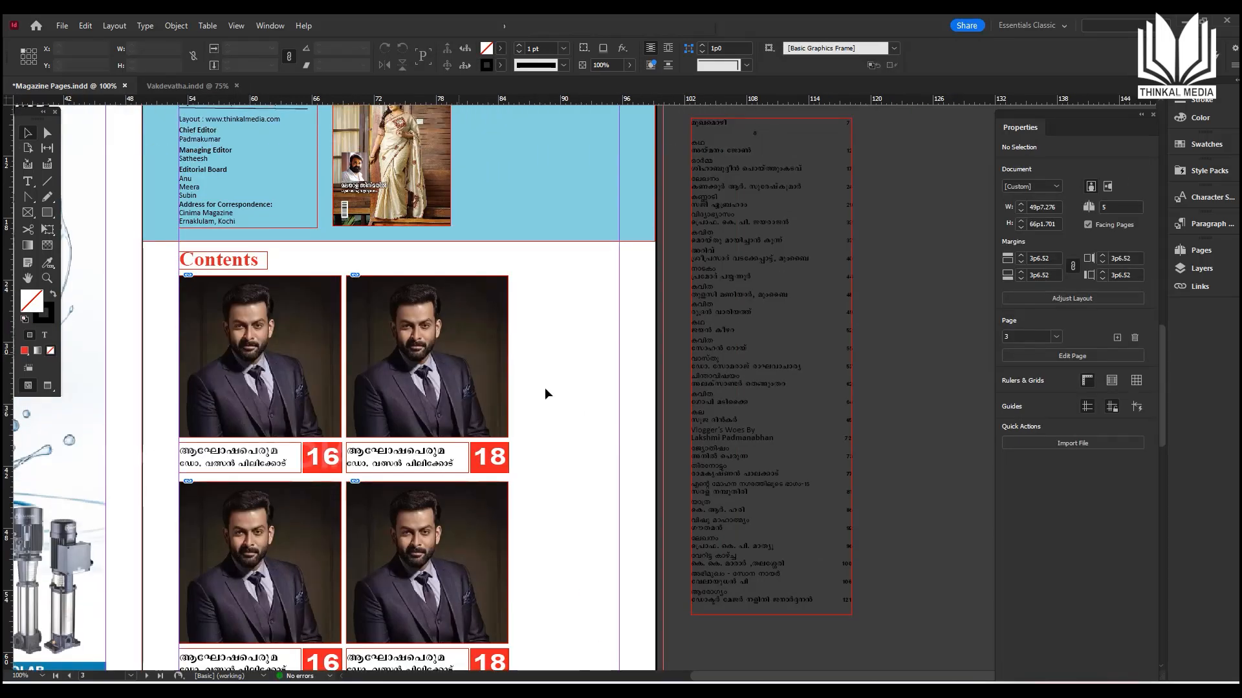
drag(616, 287, 685, 107)
click(29, 184)
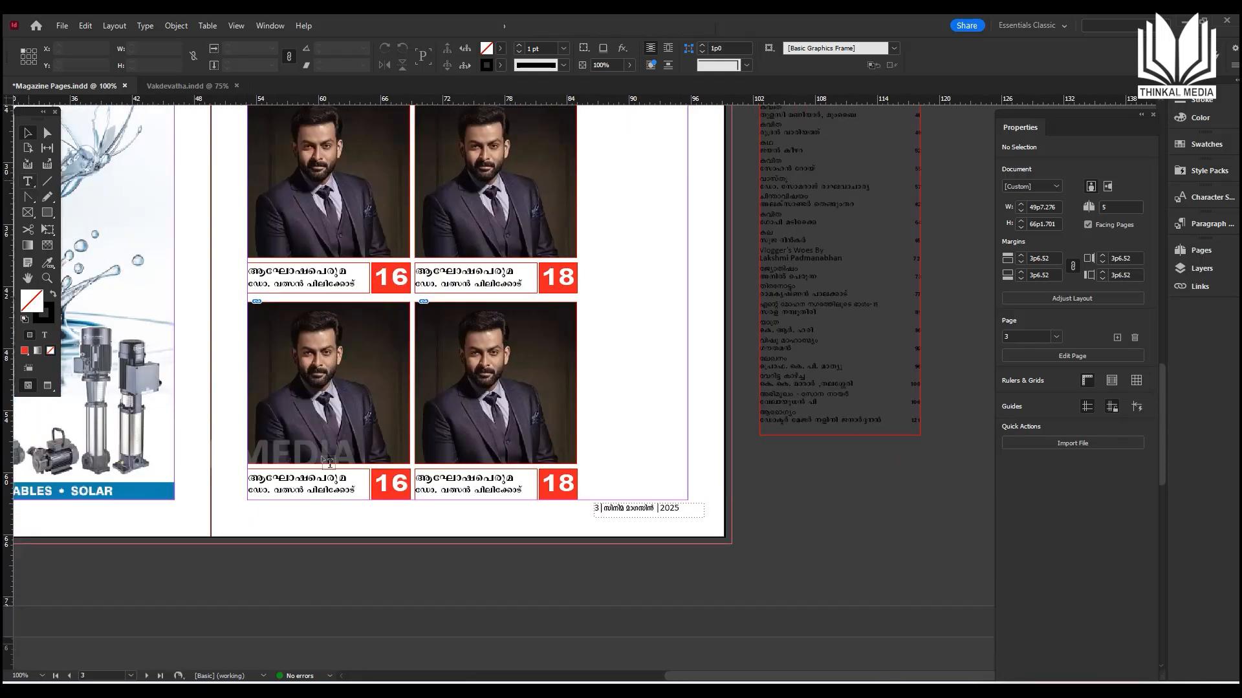
double_click(402, 485)
text(20)
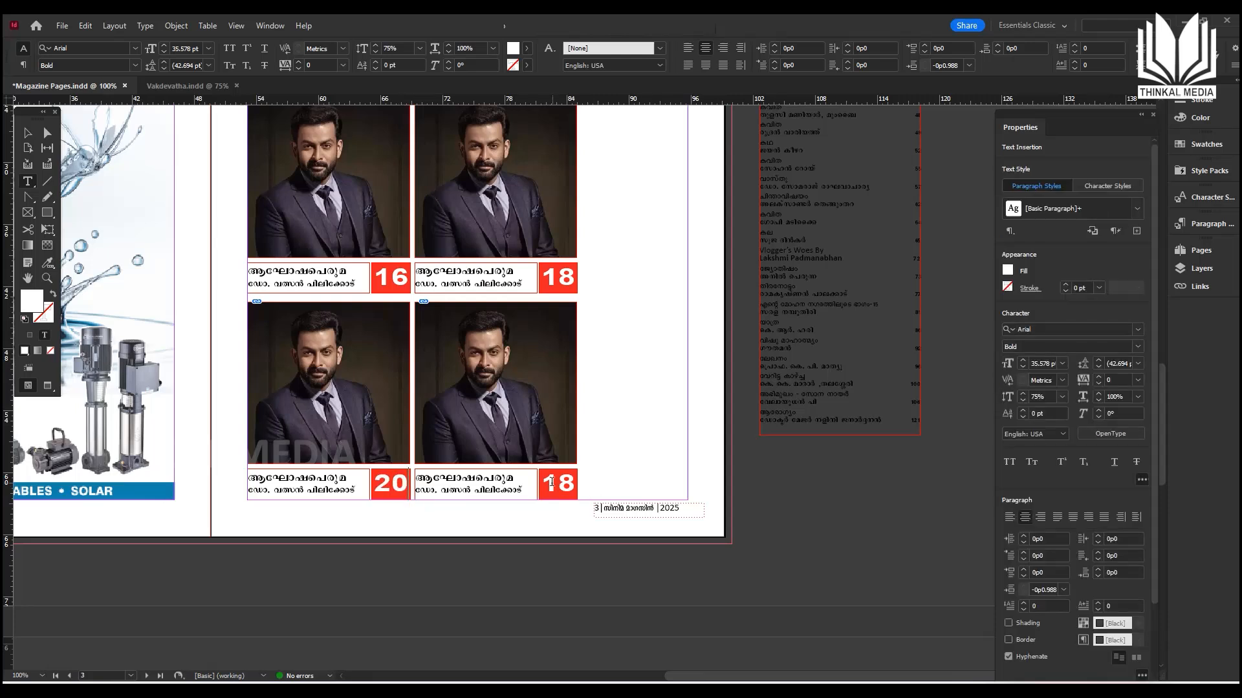
double_click(558, 484)
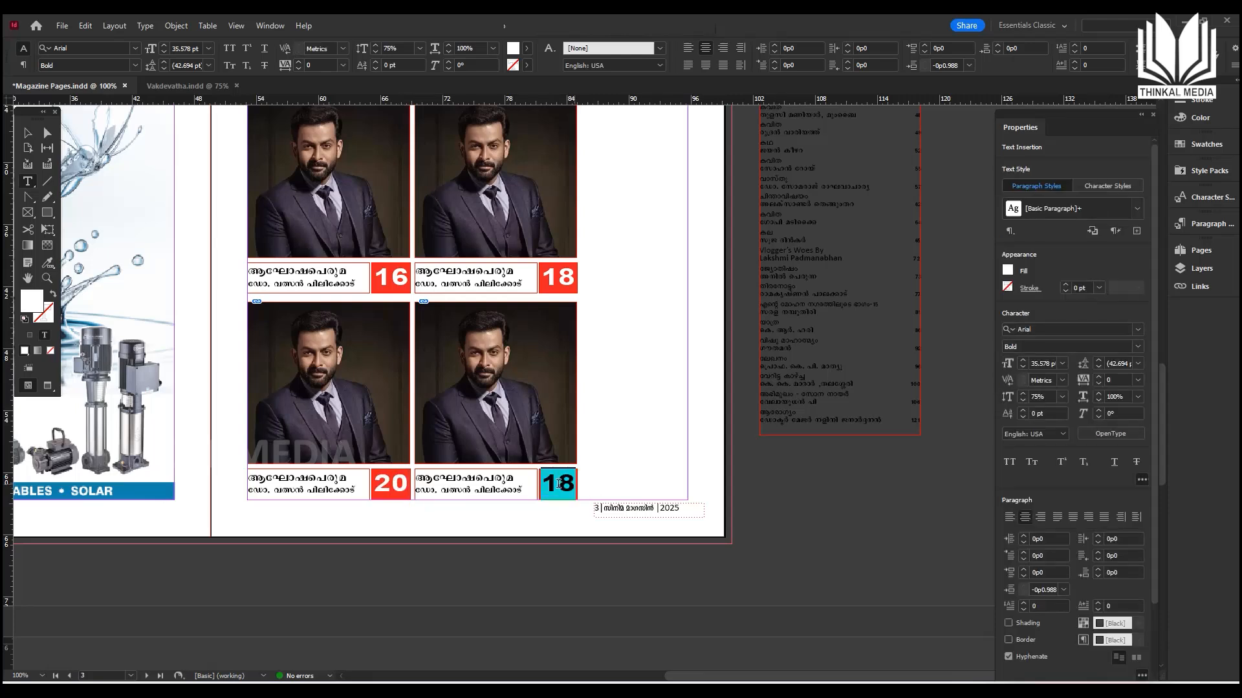
text(26)
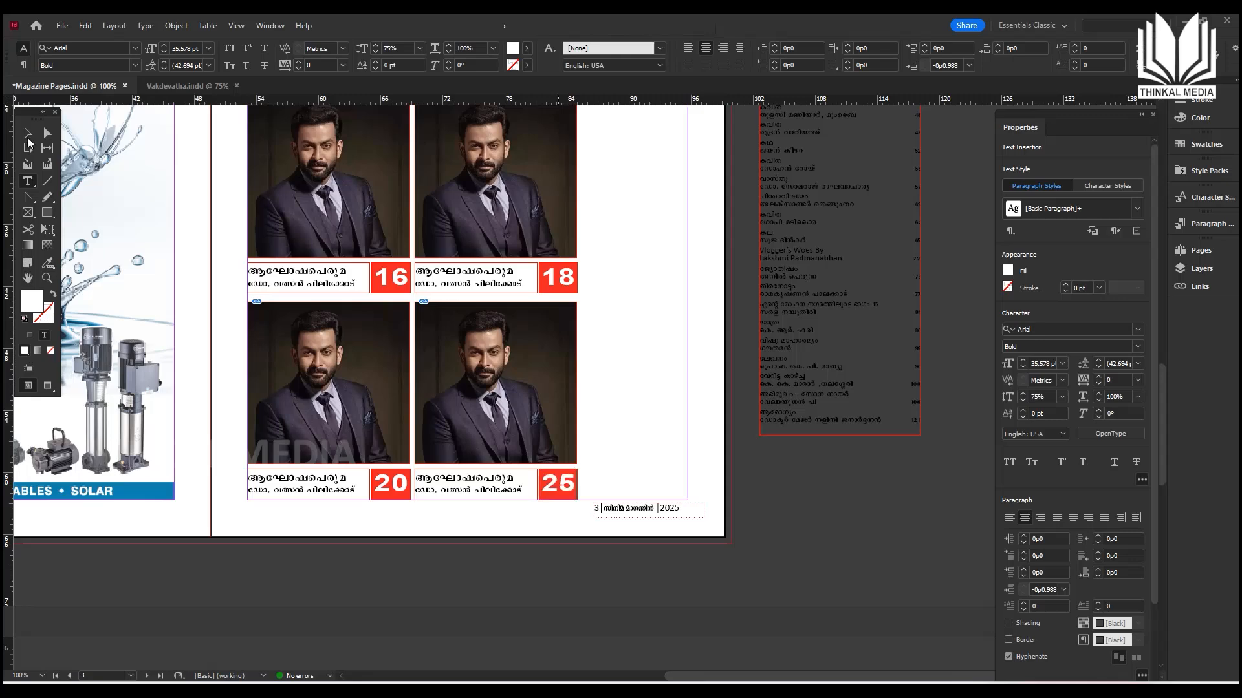
click(28, 133)
Delete the first two lines of the contents list text on the pasteboard.
scroll(802, 353, up, 3)
click(802, 352)
scroll(684, 313, down, 3)
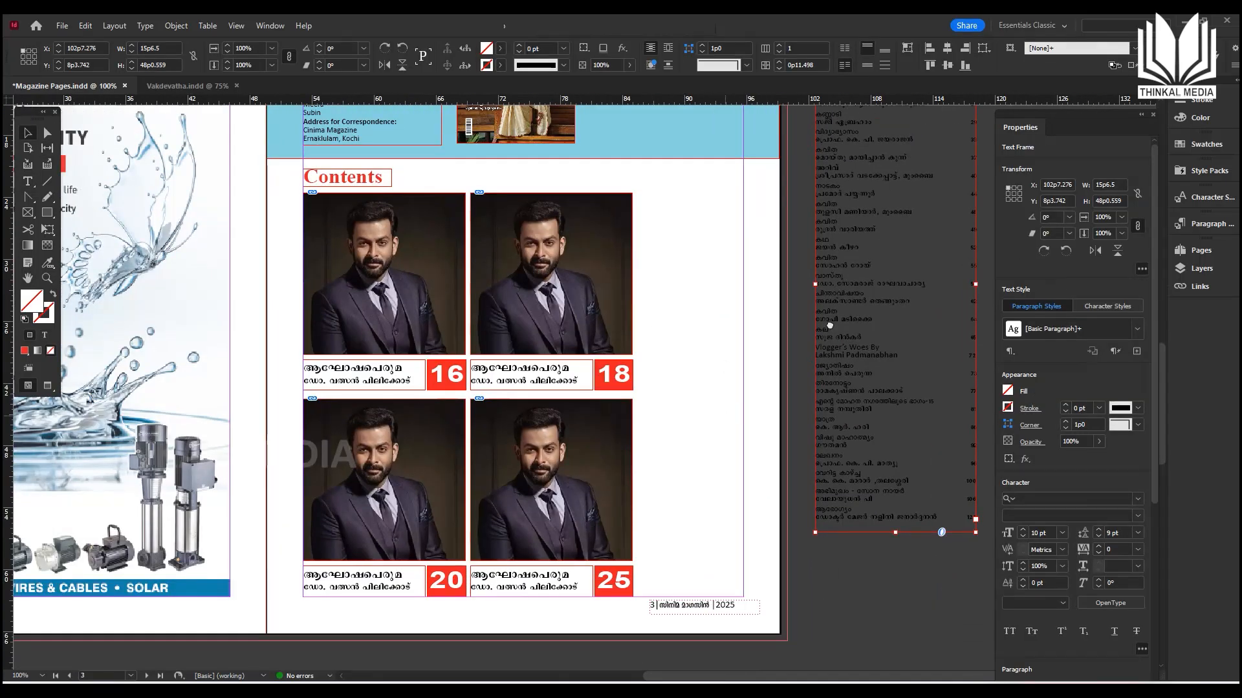
scroll(829, 325, up, 3)
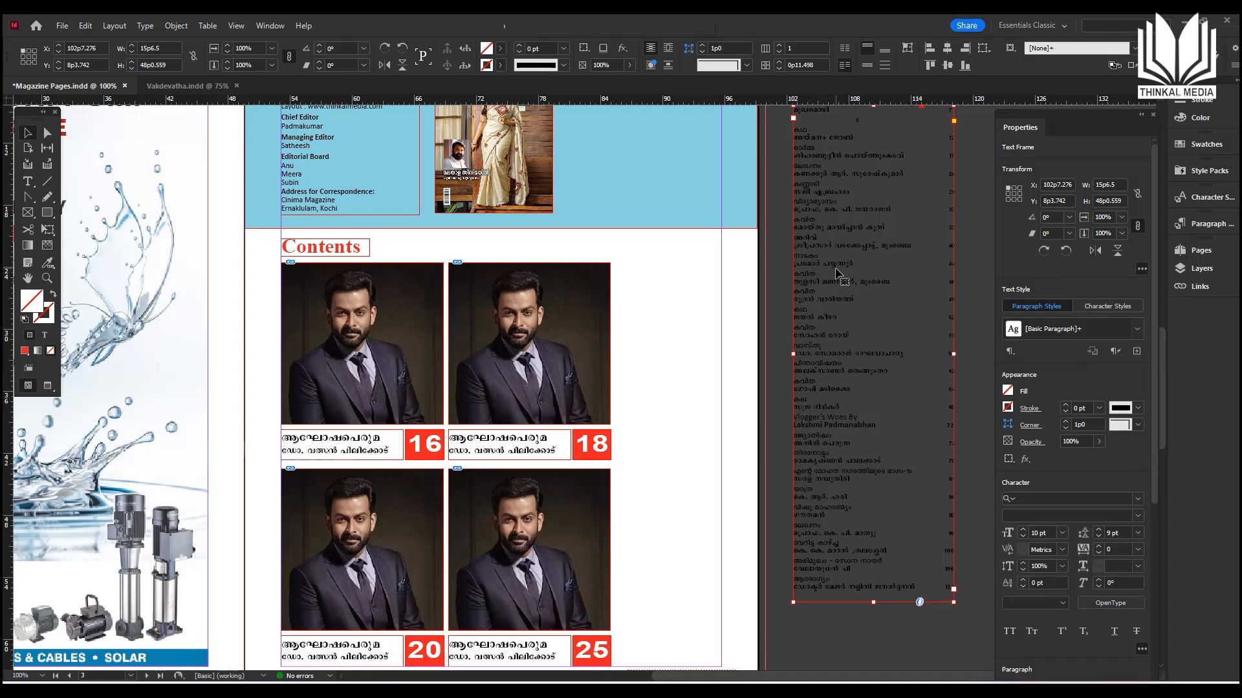
drag(825, 343, 5, 252)
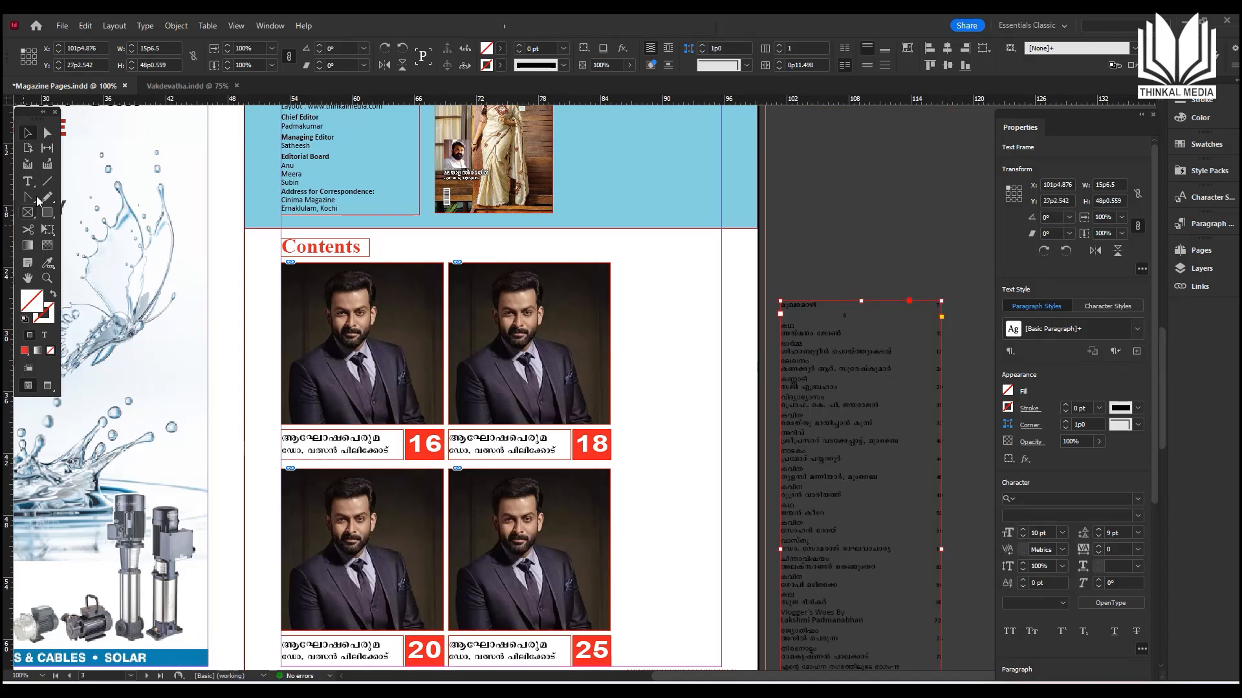
key(t)
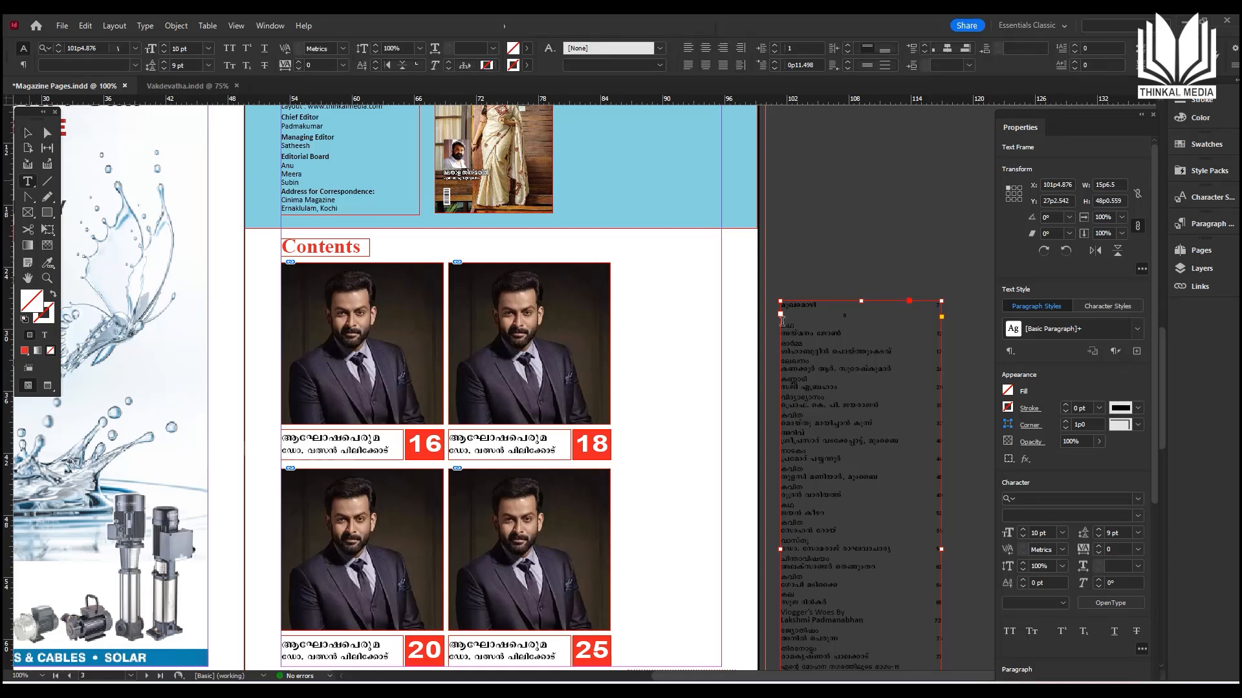
drag(849, 316, 768, 286)
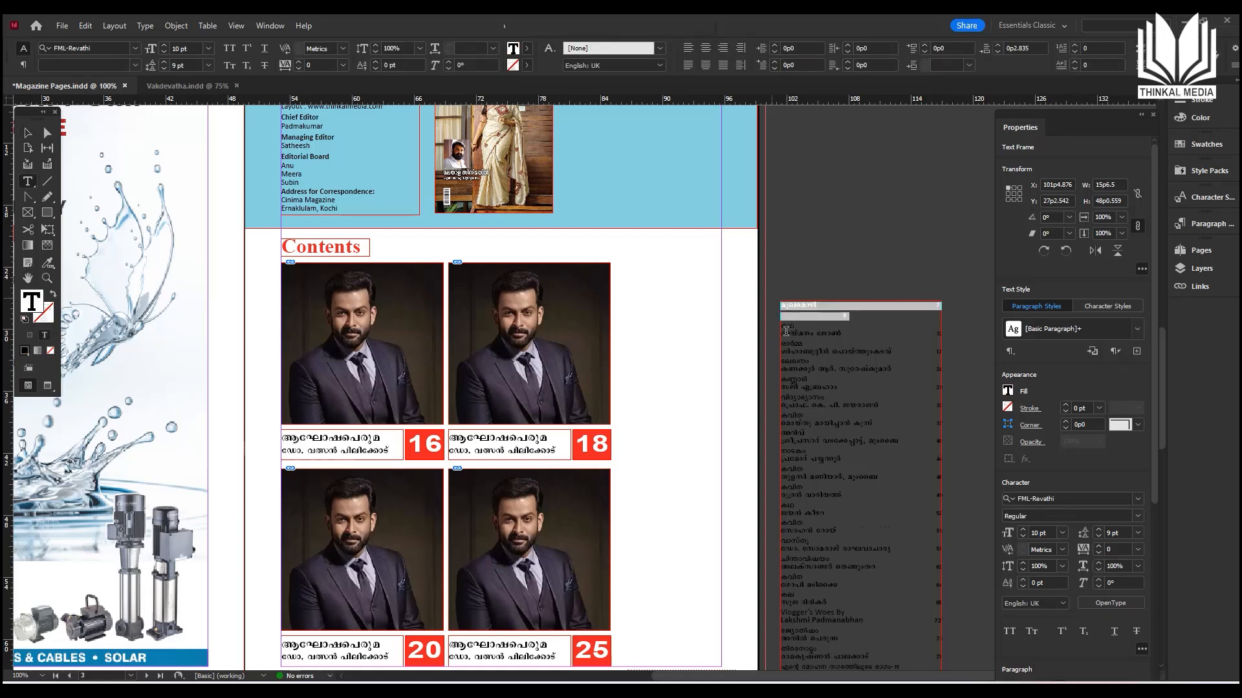
key(BackSpace)
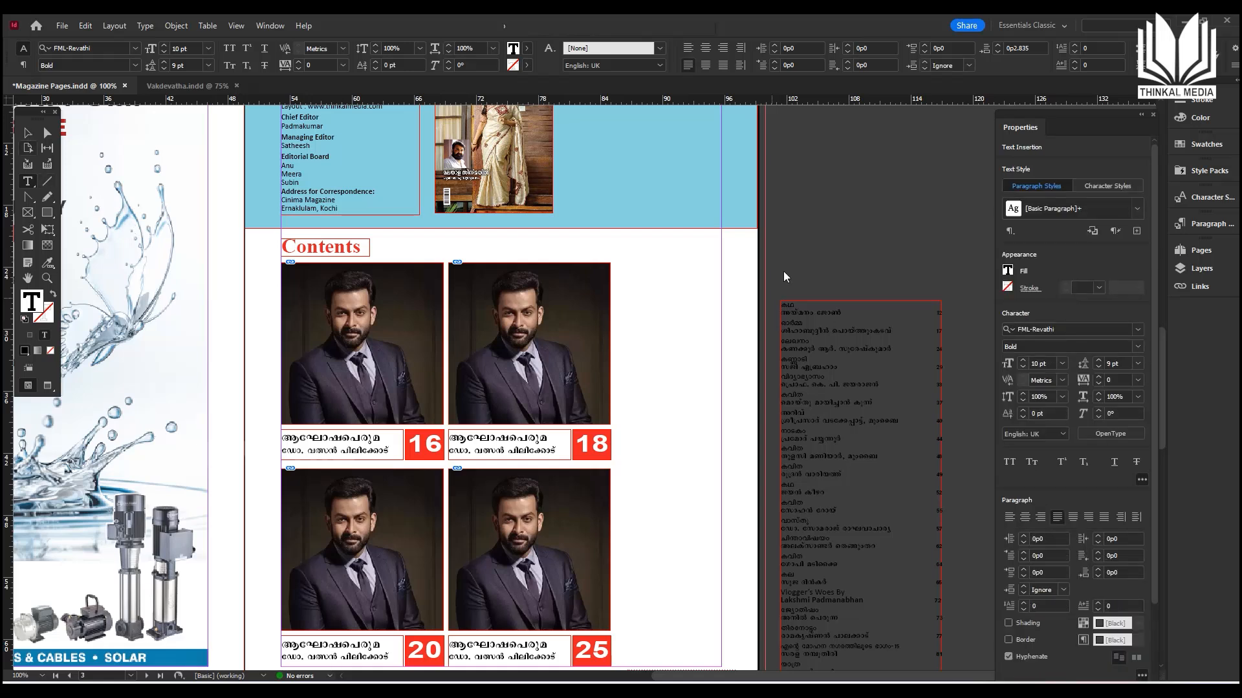
Place the contents list frame to the right of the photo entries, level with the top photos, at X 85p11.5.
key(Escape)
click(684, 312)
drag(690, 315, 698, 313)
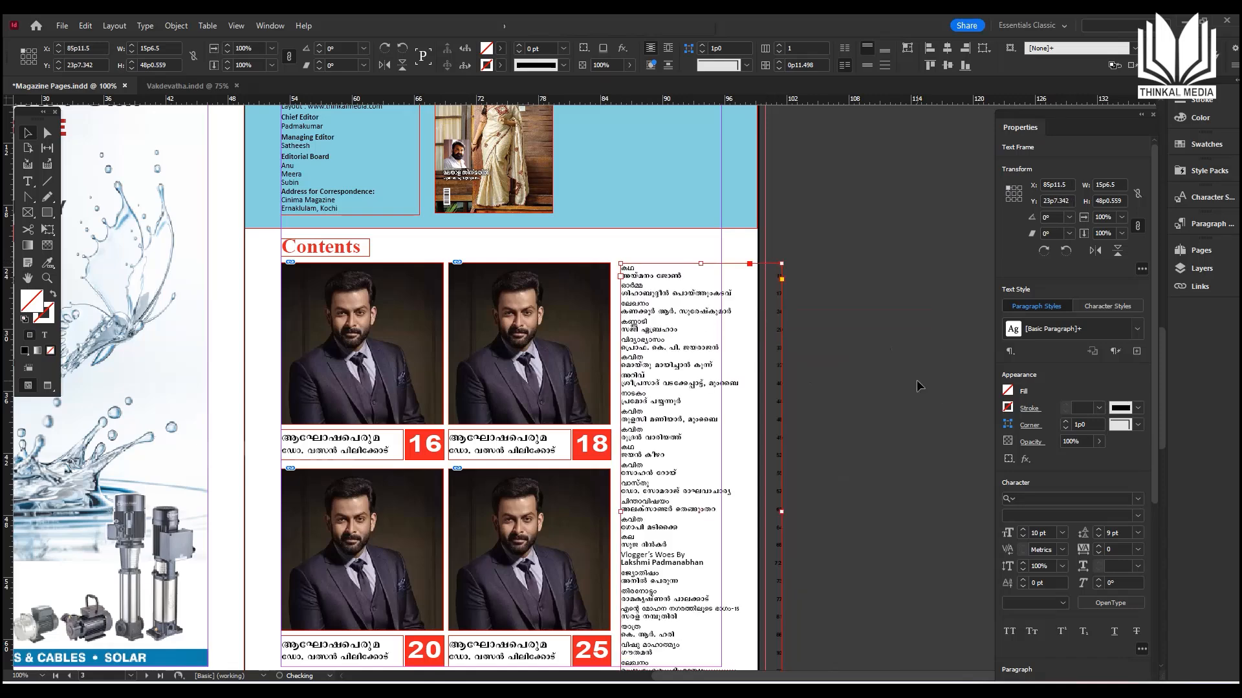
Delete the last lines of the contents list, those running over the folio and past the page's lower edge.
drag(905, 410, 918, 229)
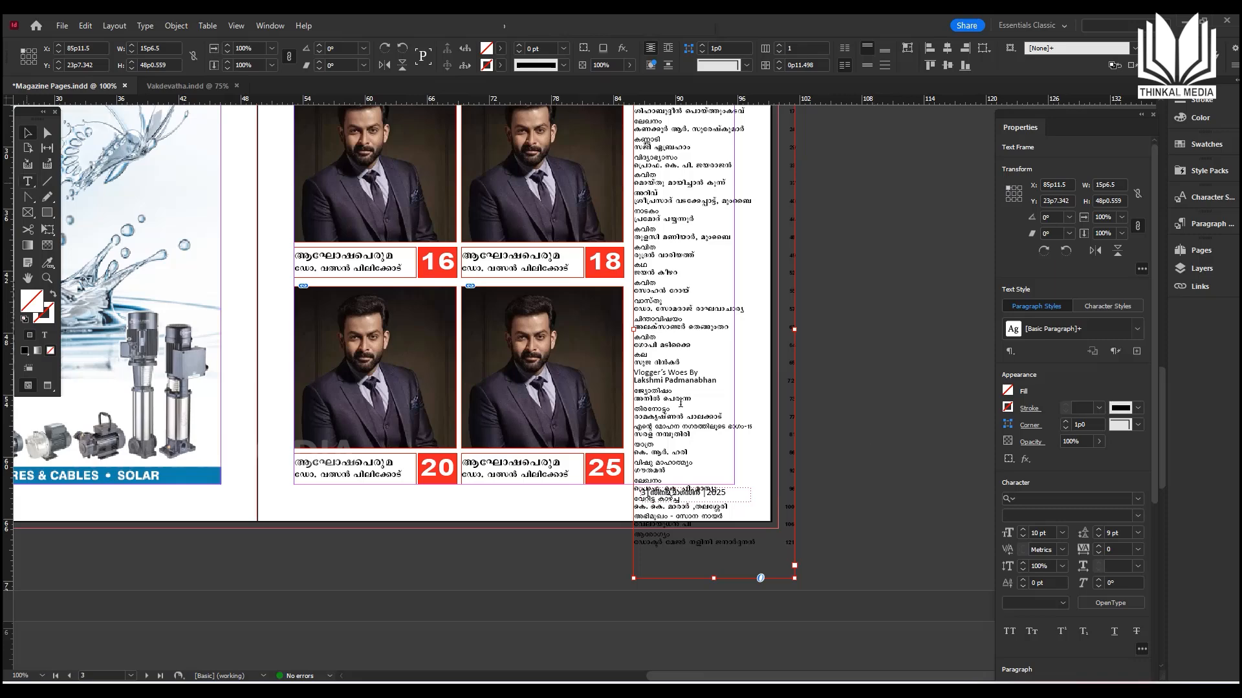
click(668, 437)
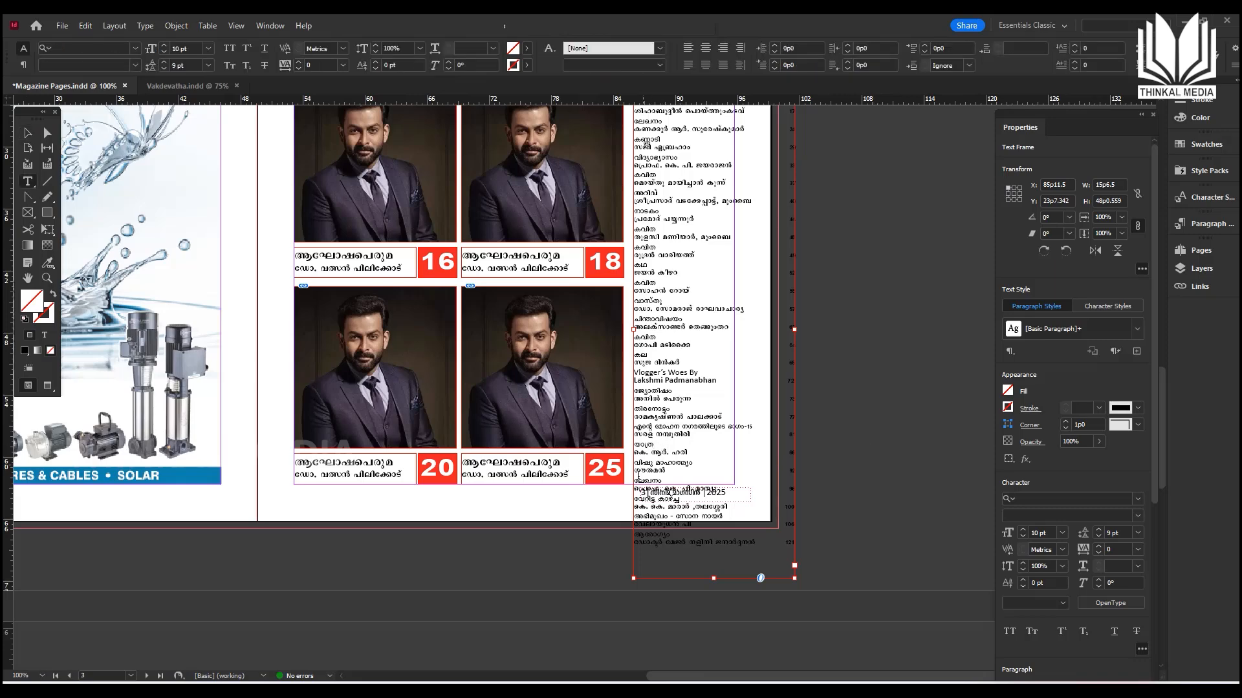
shift+click(665, 556)
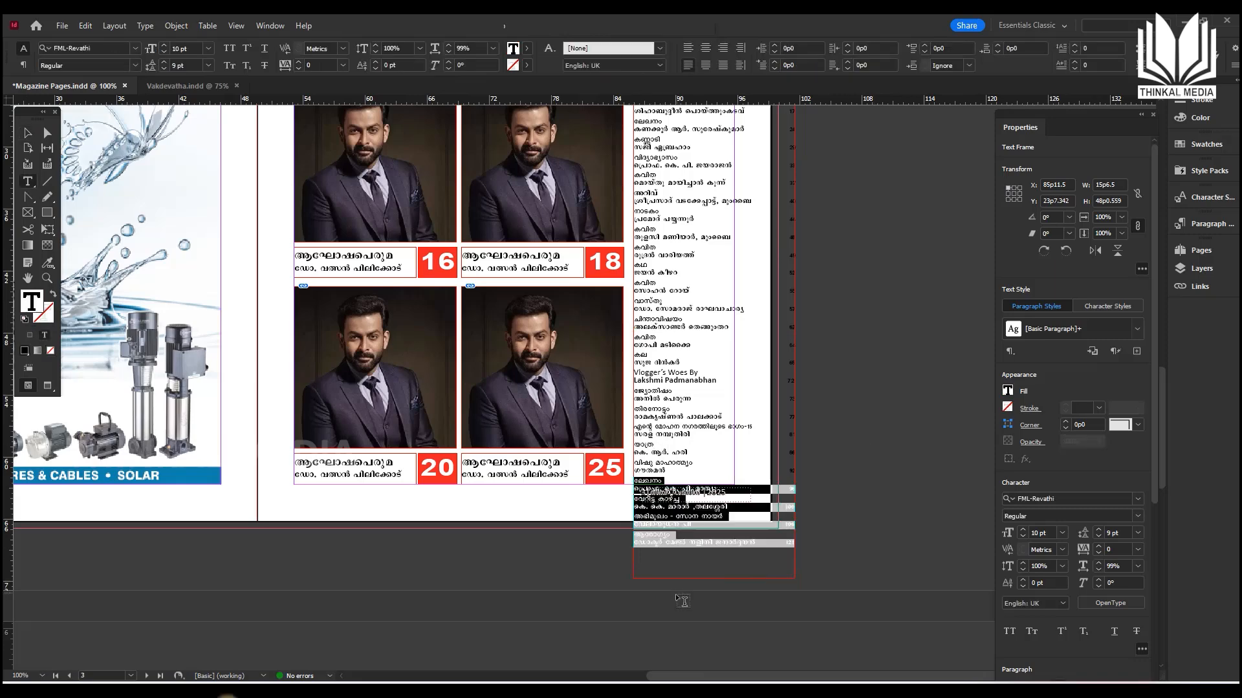
key(BackSpace)
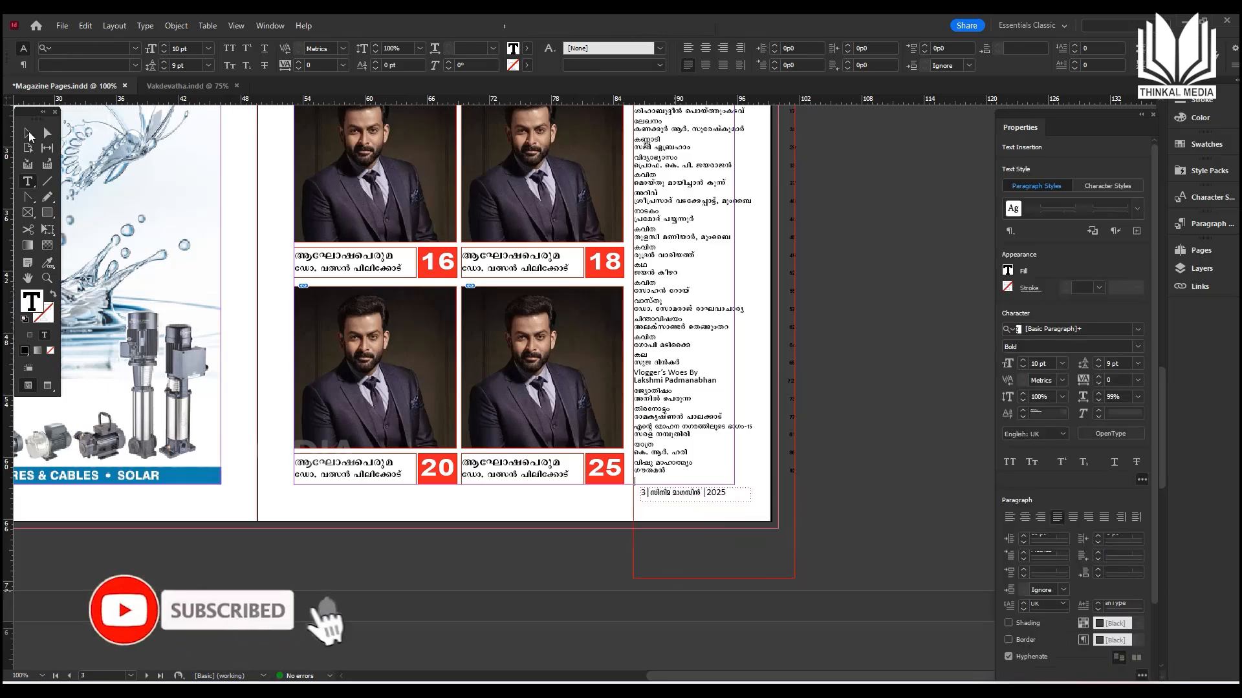
Shorten the contents list frame from its lower edge to the page's bottom margin, making its height 38p8.4.
key(Escape)
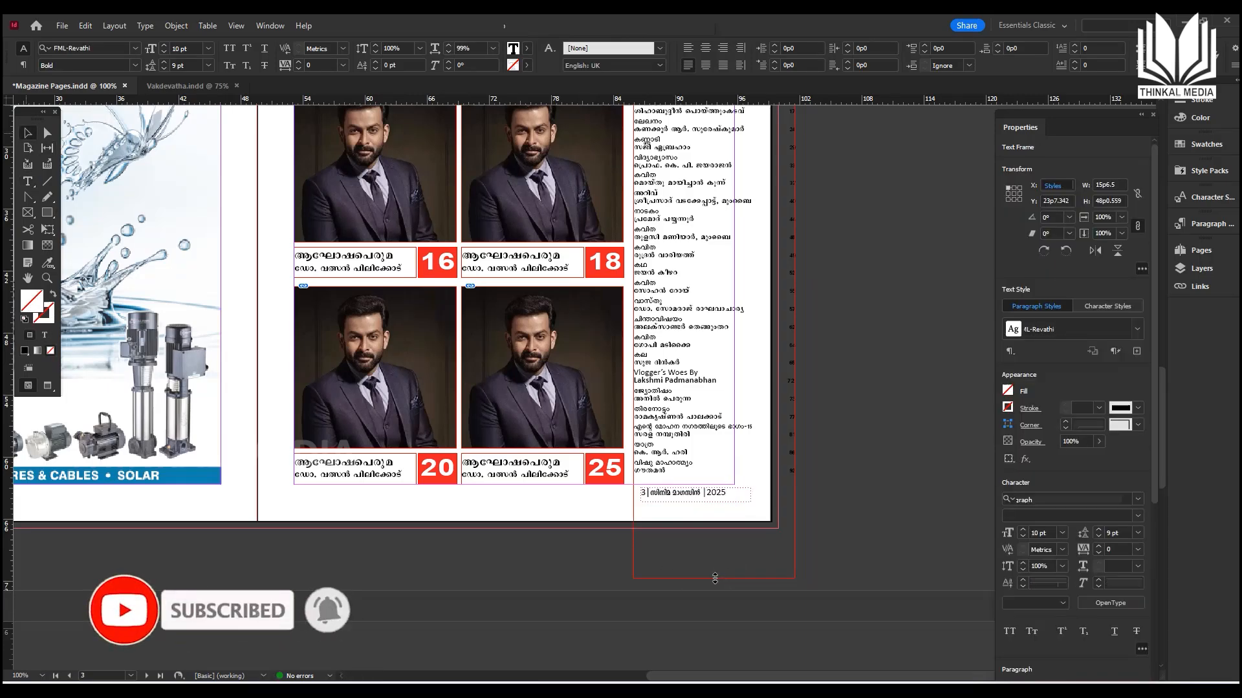
drag(713, 573, 719, 479)
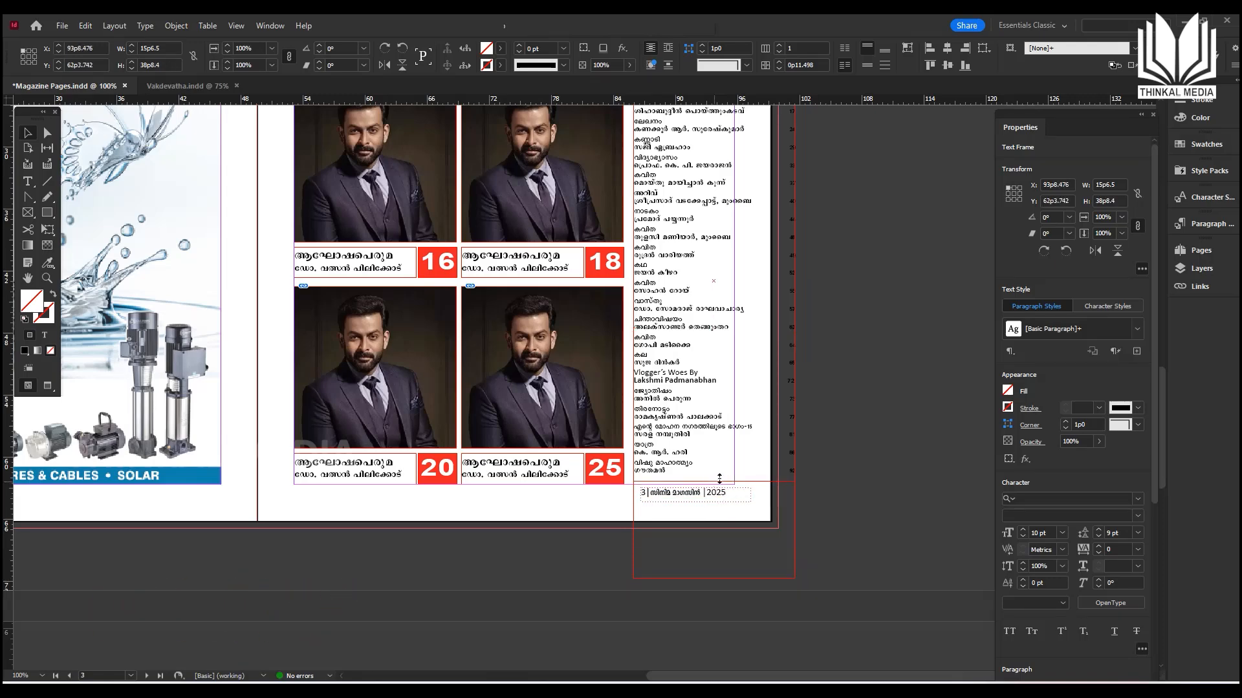
click(856, 439)
Scale the Contents heading and the four photo entries down together to W 26p3.338, H 34p1.33 and move them up to Y 21p0.
scroll(409, 379, up, 5)
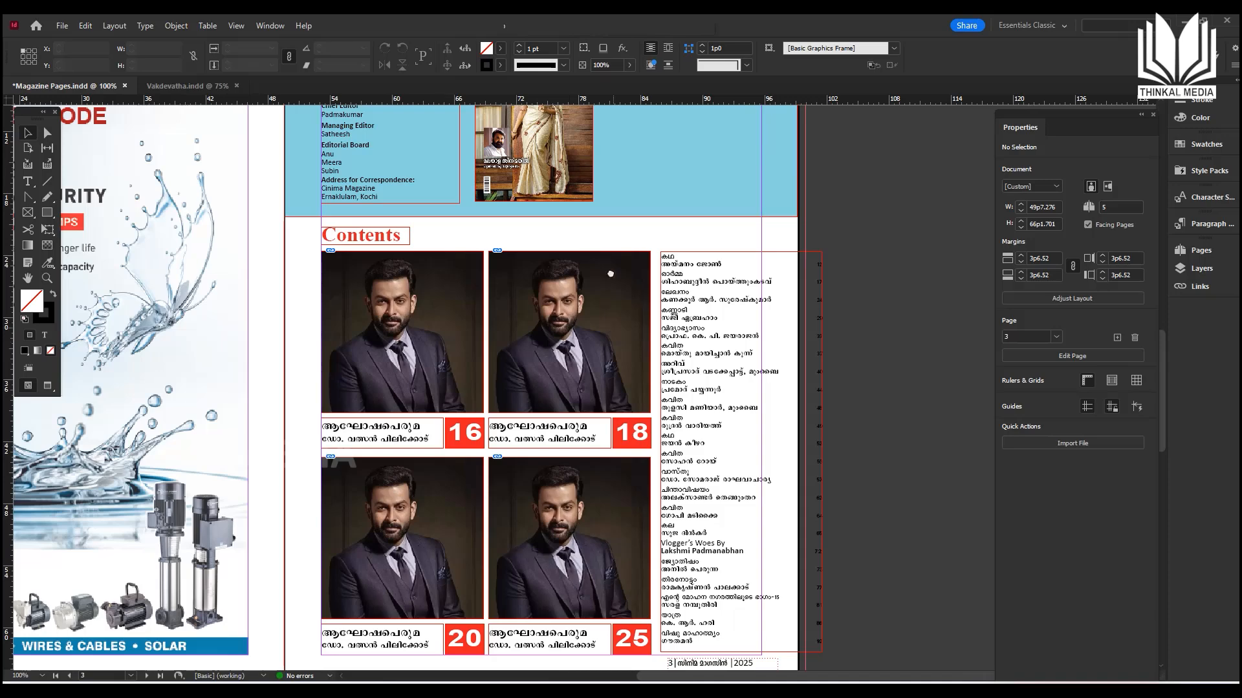
scroll(610, 274, down, 2)
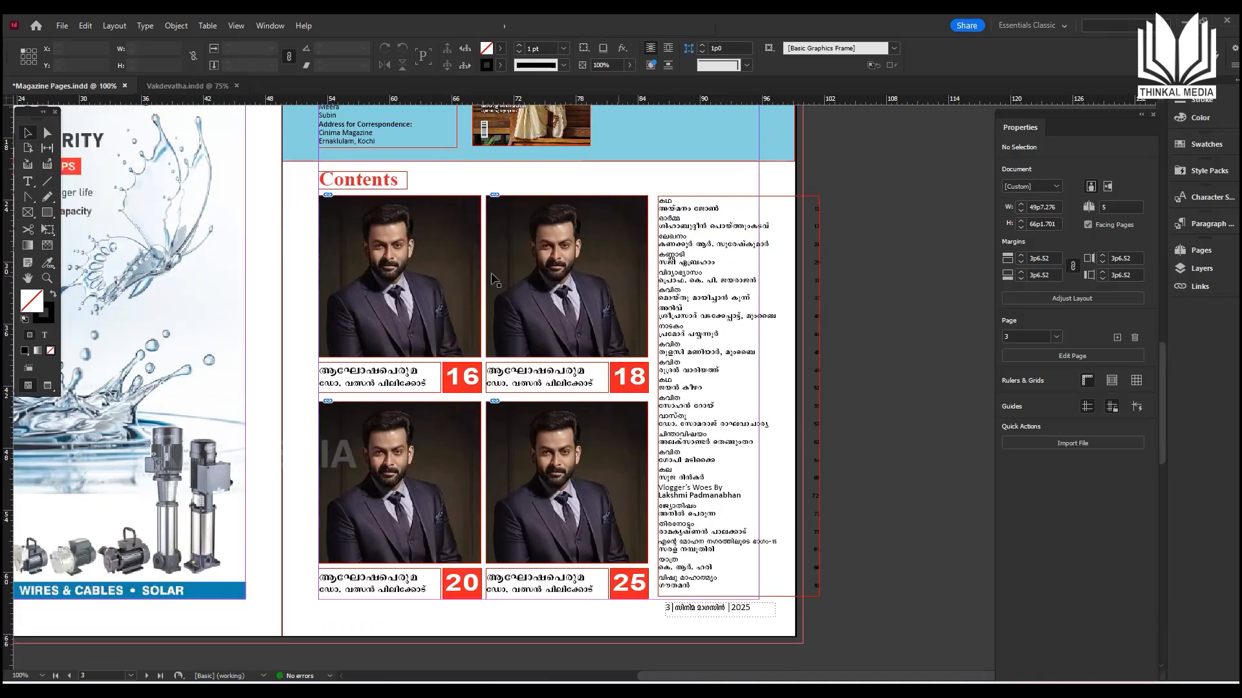
drag(309, 172, 653, 618)
drag(649, 171, 613, 193)
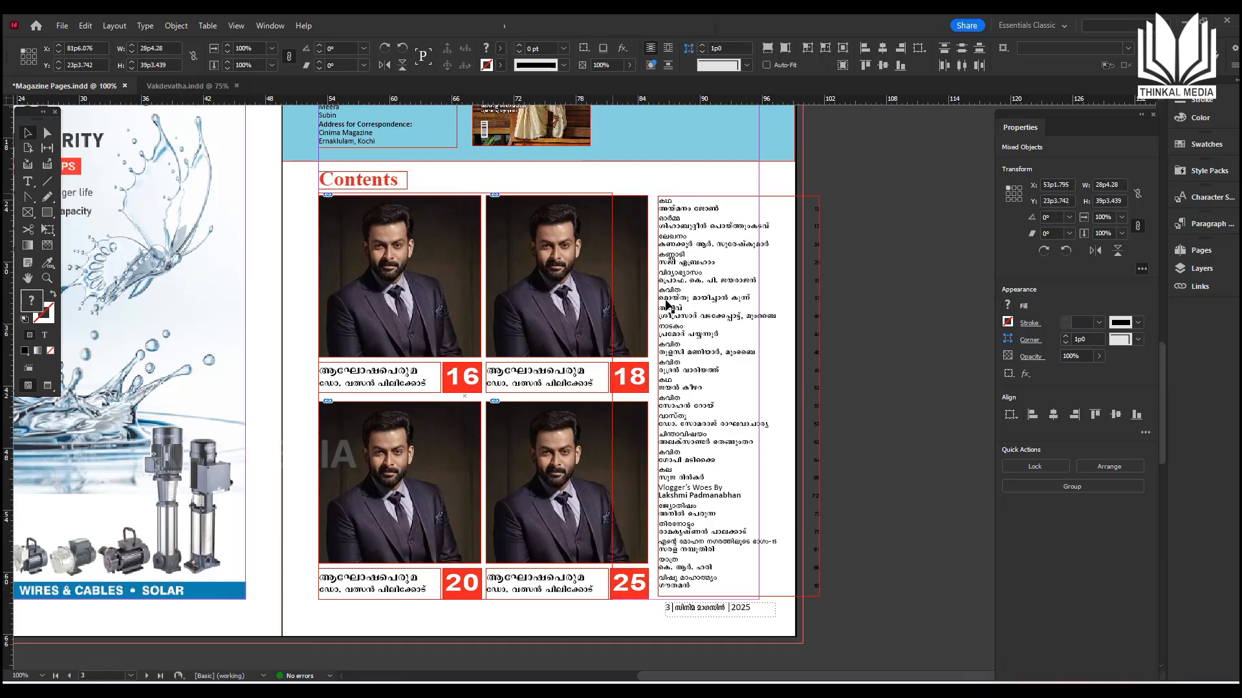
drag(544, 308, 544, 234)
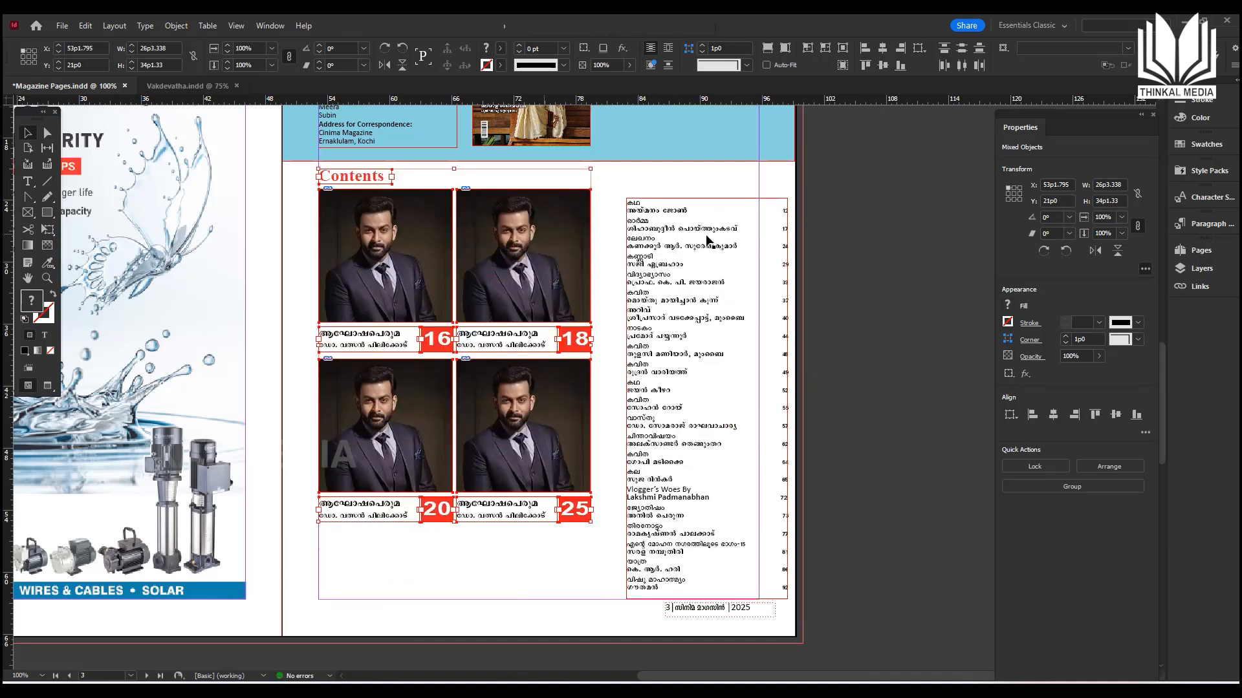
Move the contents list frame against the right margin, level with the top photos, at X 80p1.531, Y 22p10.942.
click(605, 279)
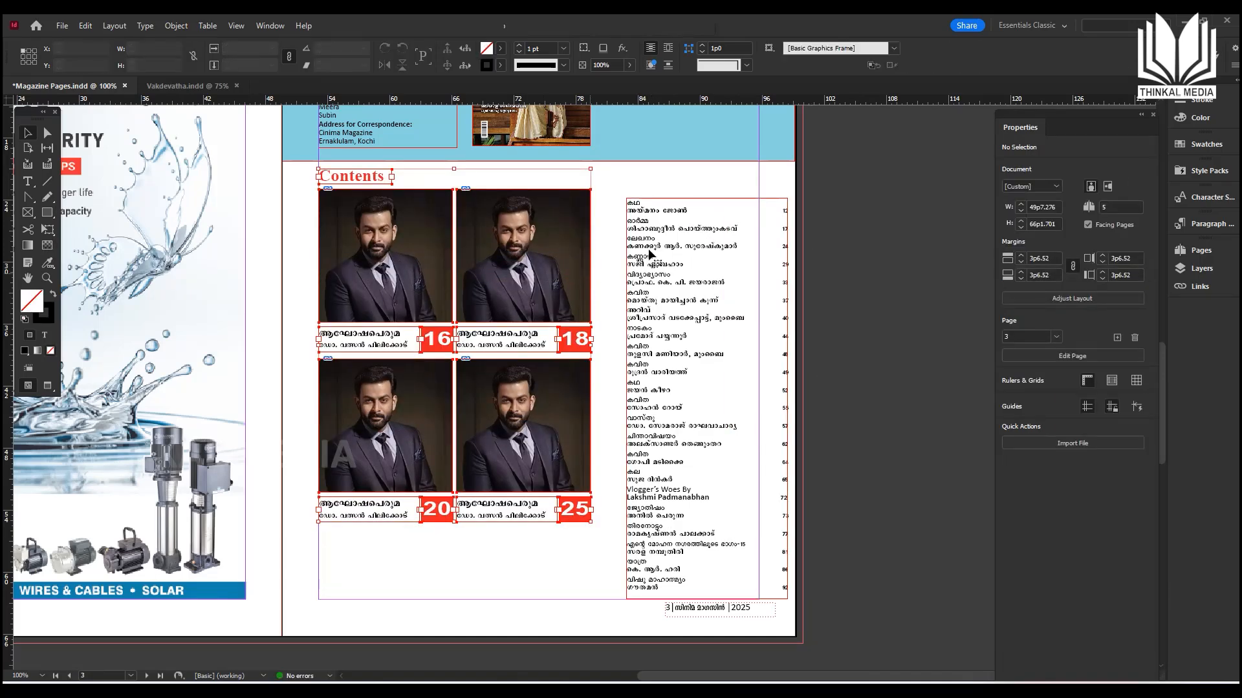
drag(644, 234, 656, 222)
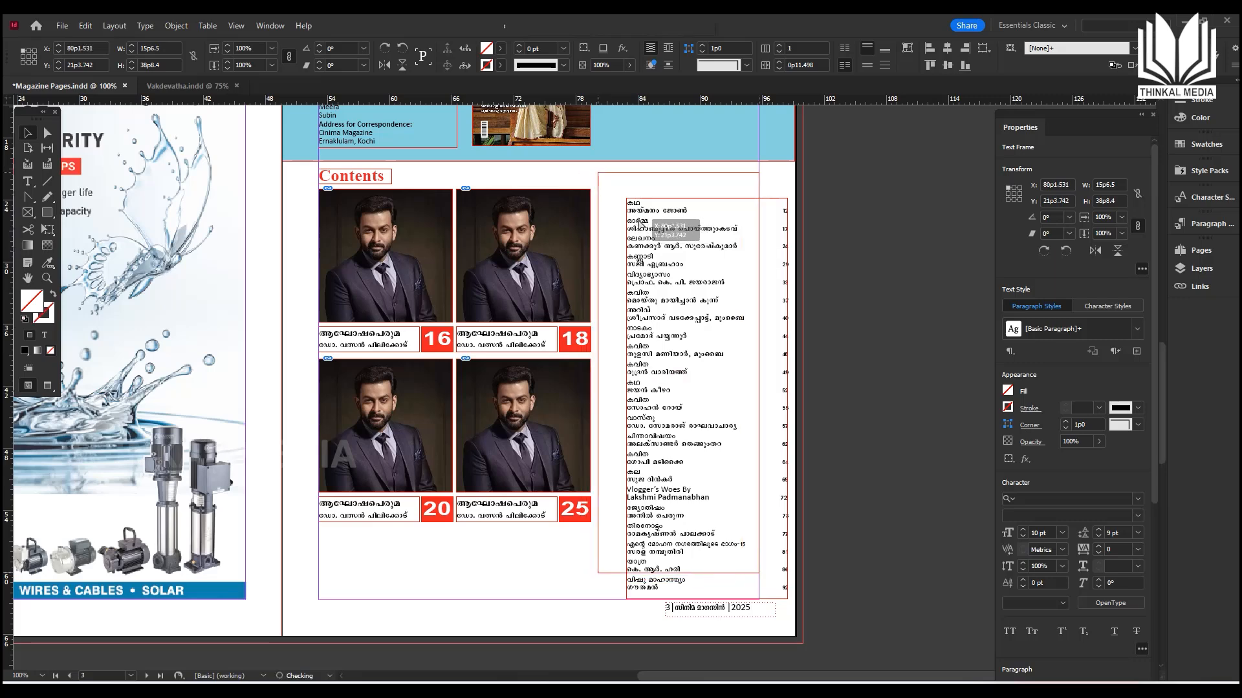
drag(640, 221, 641, 240)
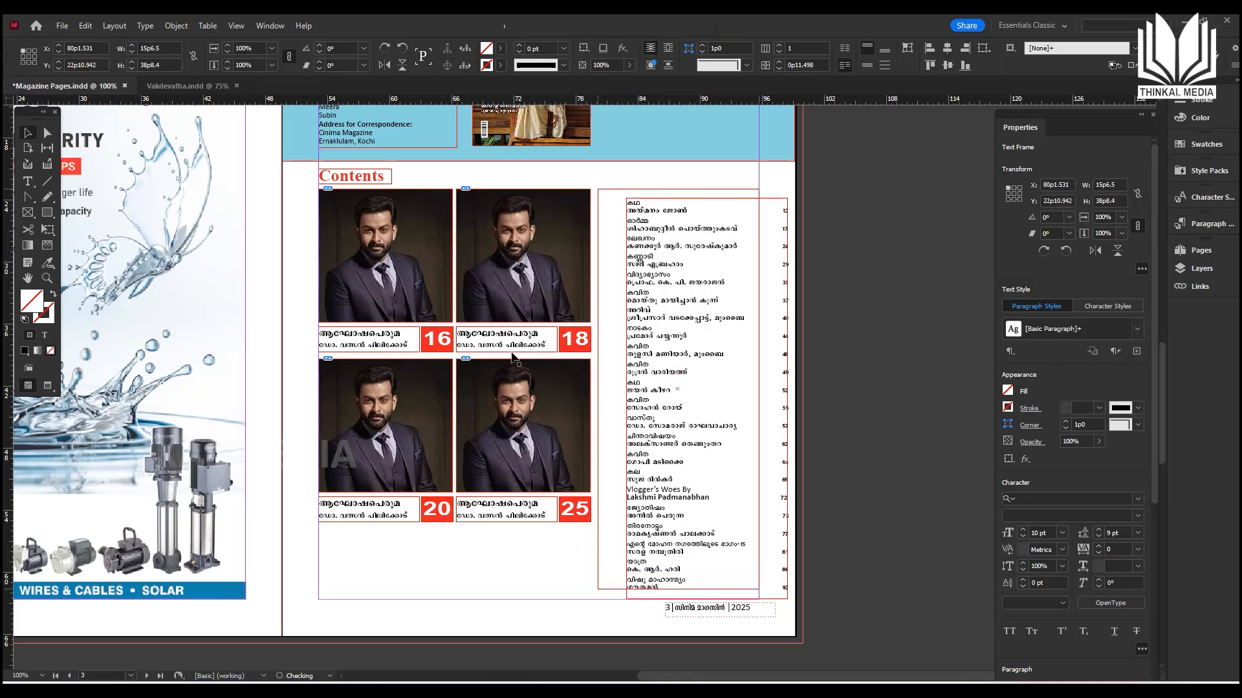
Draw a rectangle about 26p4 wide and 5p8 high below the photo entries, down to the bottom margin, and fill it light blue.
drag(308, 418, 349, 421)
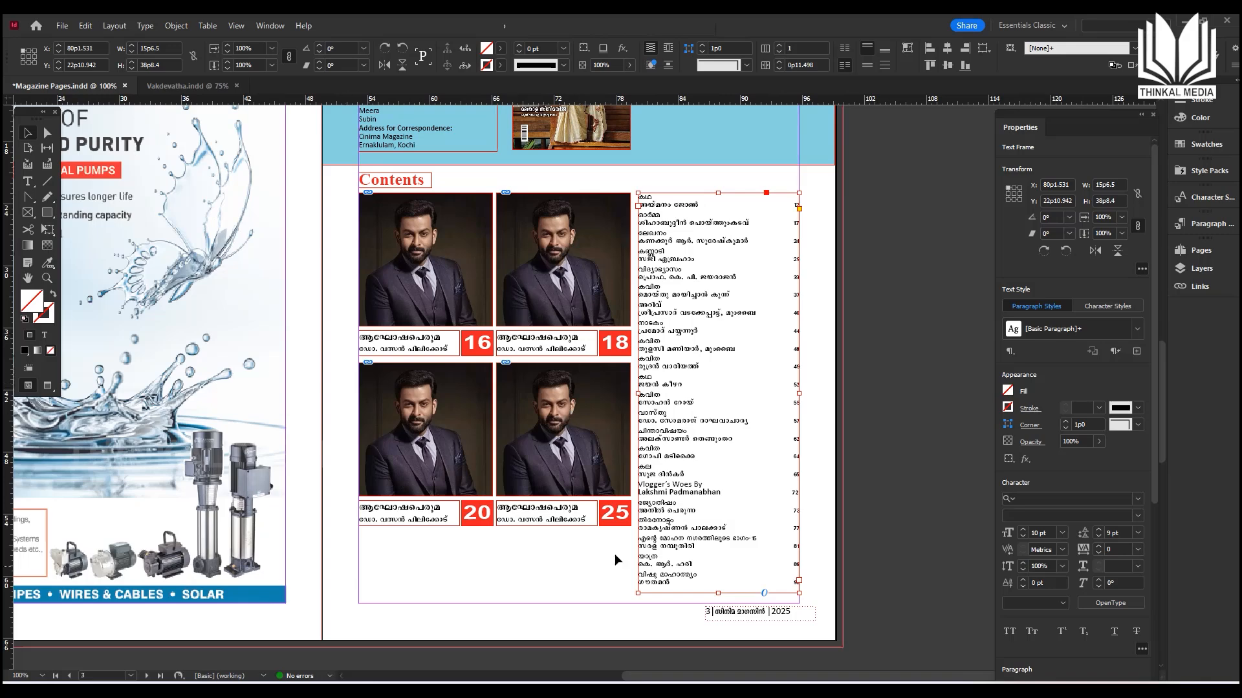
scroll(448, 611, down, 2)
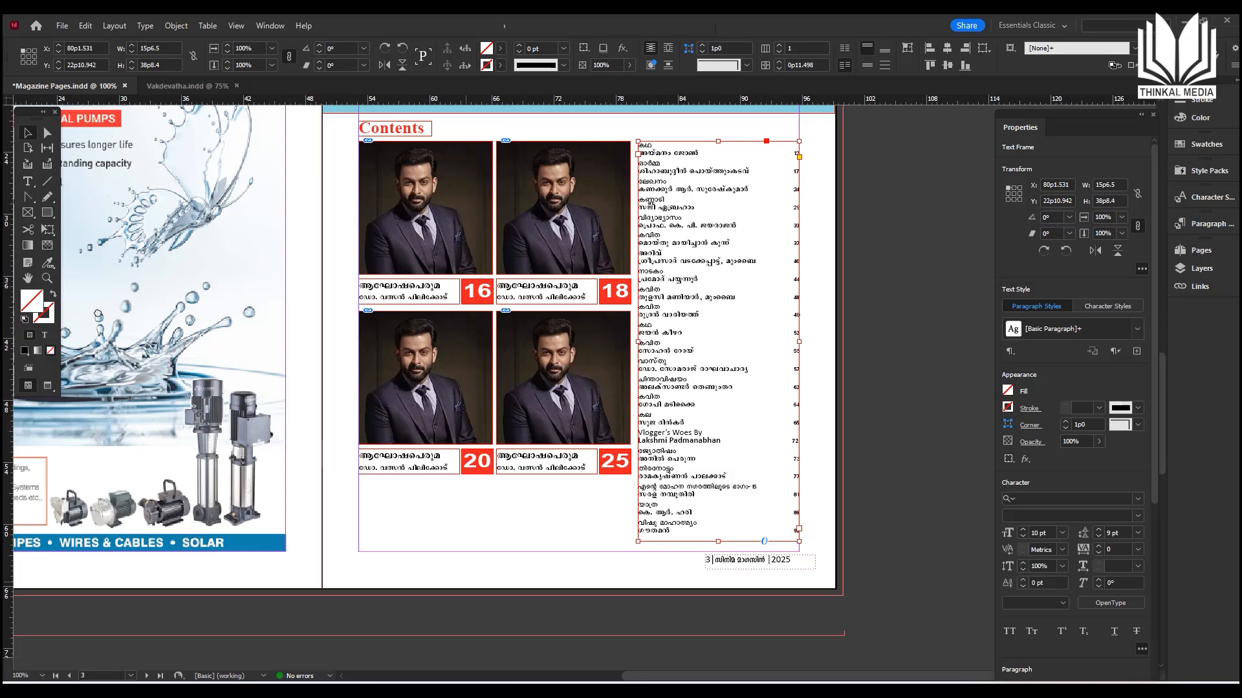
click(47, 212)
drag(355, 469, 627, 527)
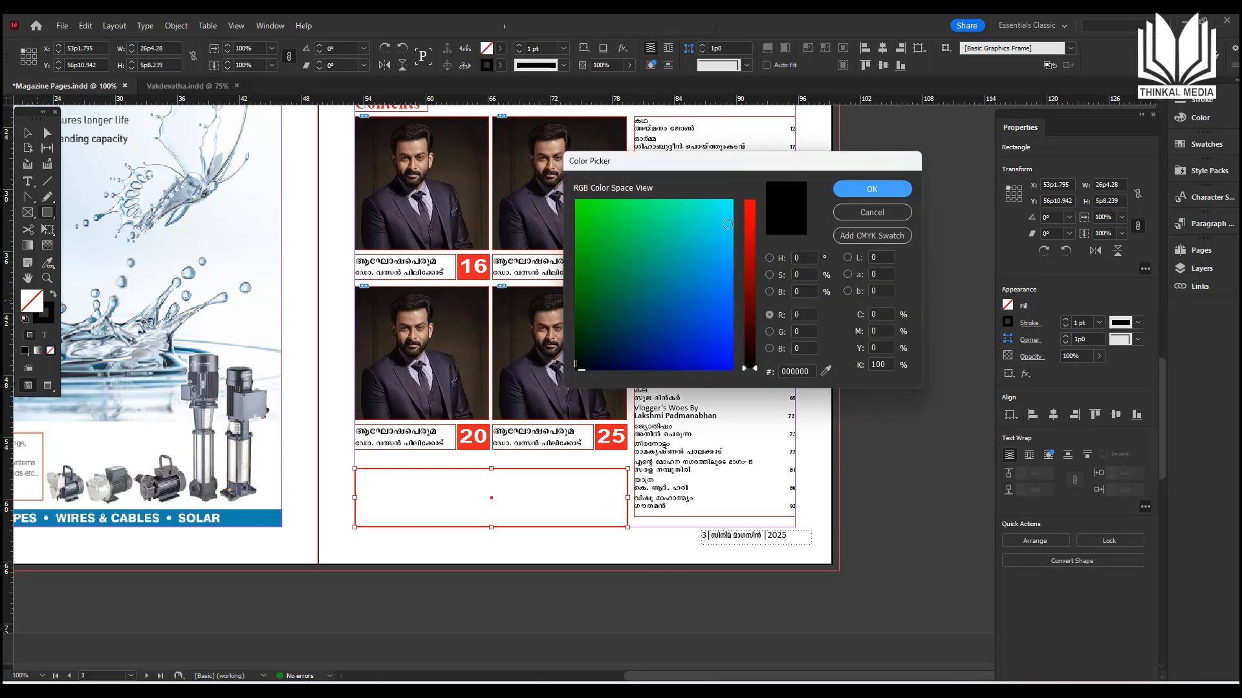
click(731, 220)
click(873, 190)
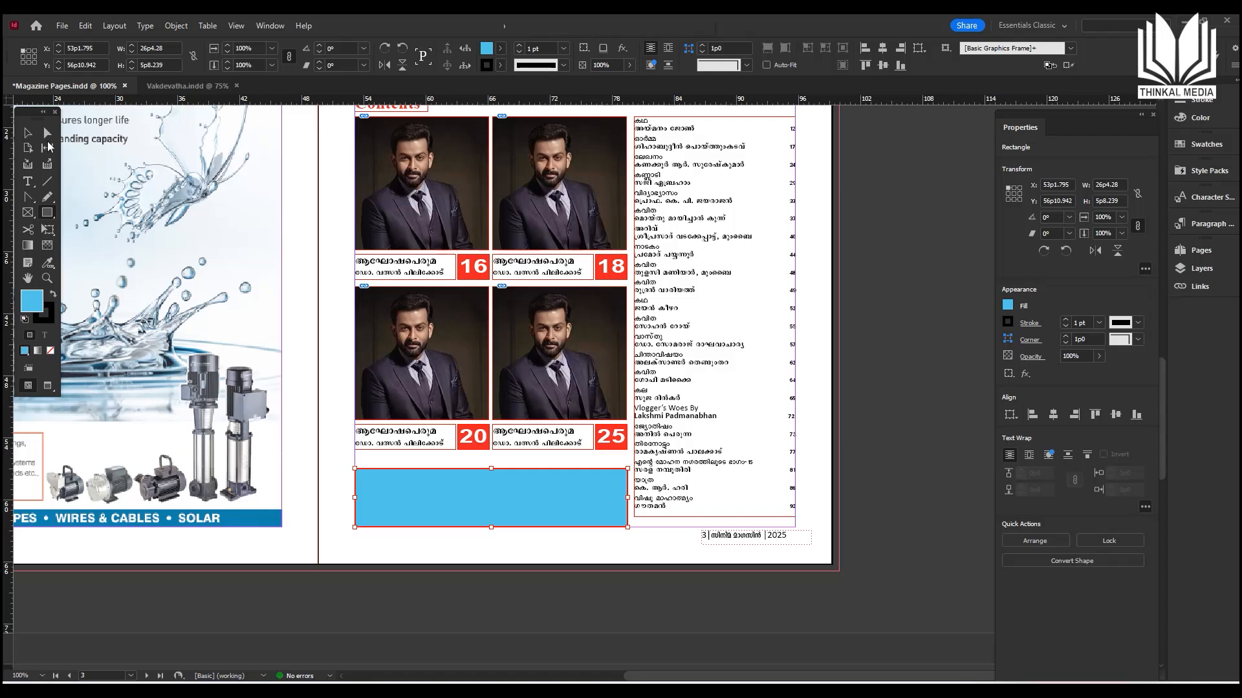
click(879, 240)
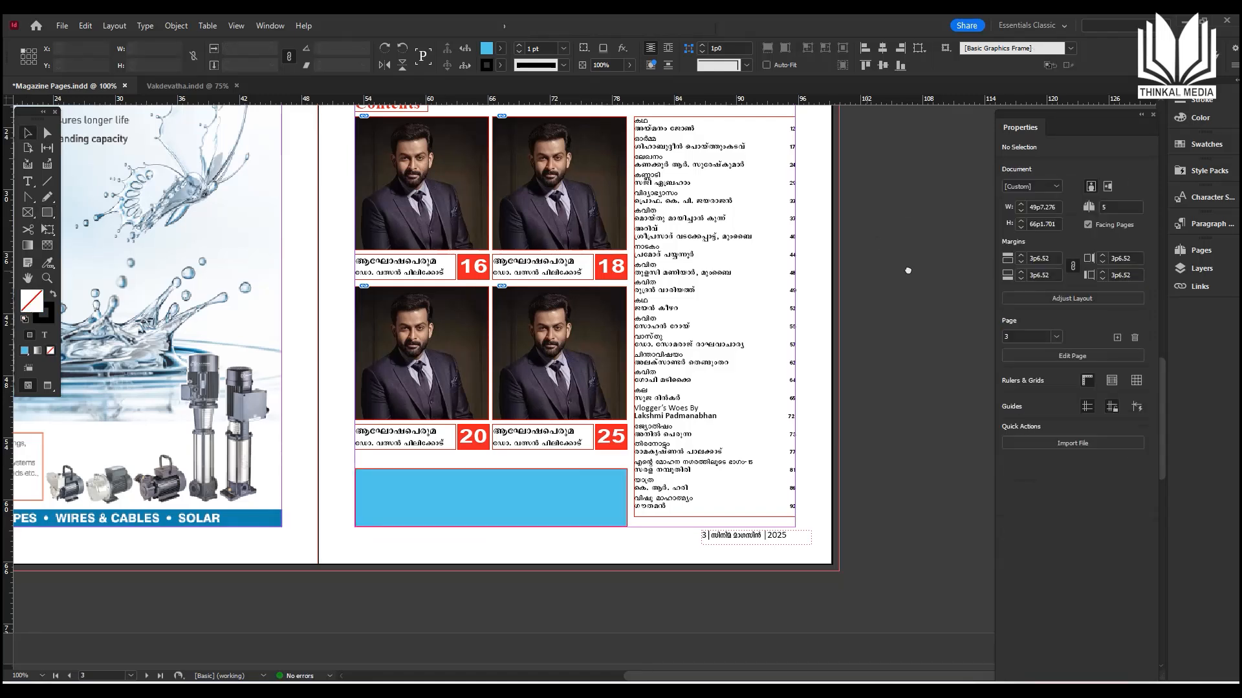
Set the stroke of the blue rectangle below the photo entries to None.
scroll(611, 503, up, 1)
scroll(509, 535, up, 2)
click(517, 535)
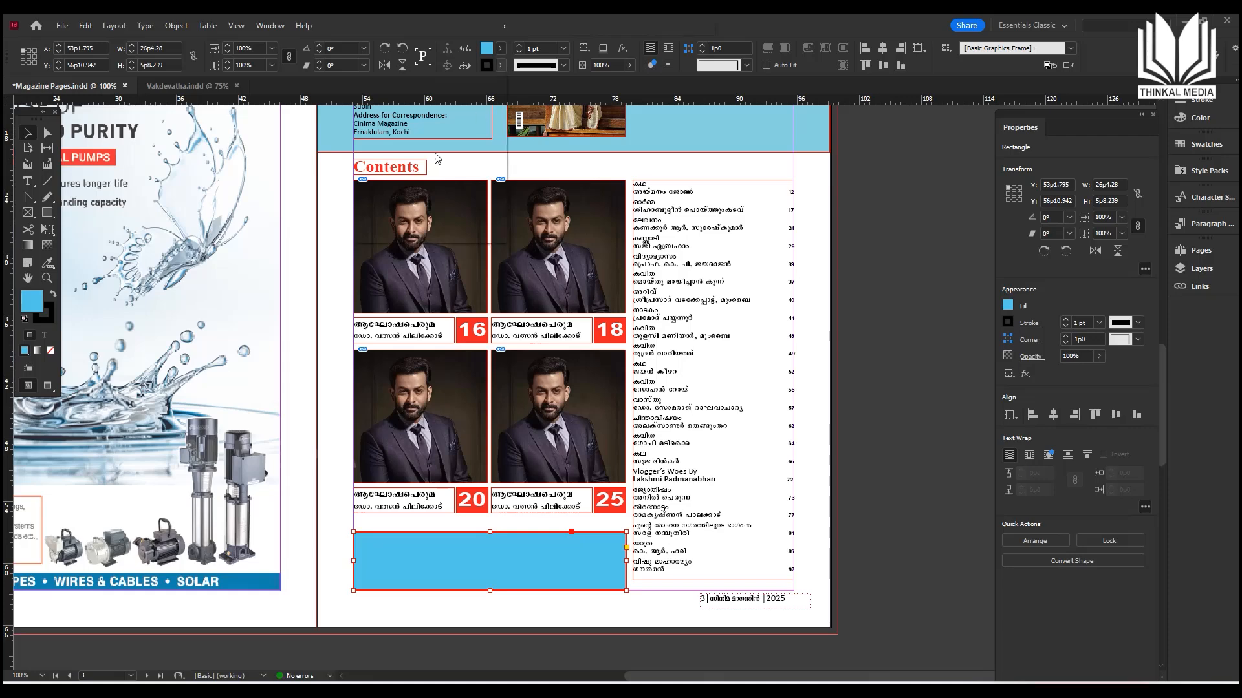
click(500, 65)
click(388, 108)
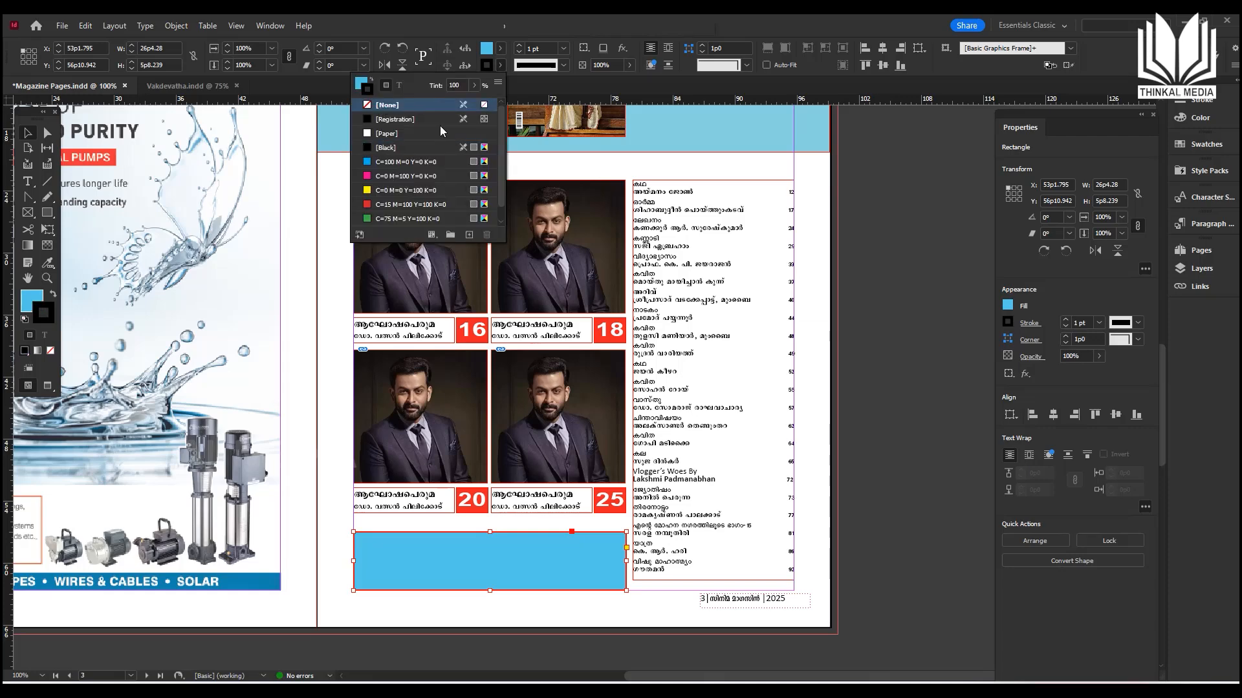
click(890, 180)
Examine the layout of the page 2 and 3 spread as a whole and in preview mode without frame edges and guides.
mouse_move(890, 180)
mouse_down()
mouse_move(868, 358)
mouse_move(882, 291)
mouse_up()
key(ctrl+minus)
key(ctrl+minus)
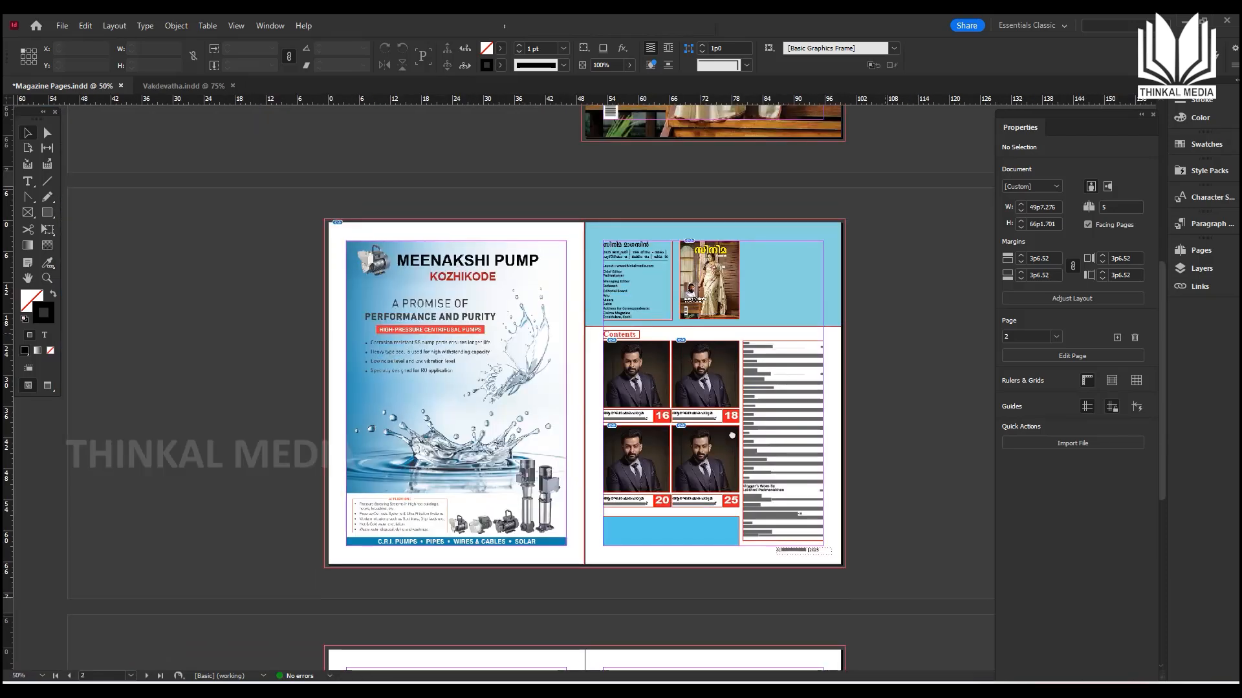
scroll(737, 416, up, 1)
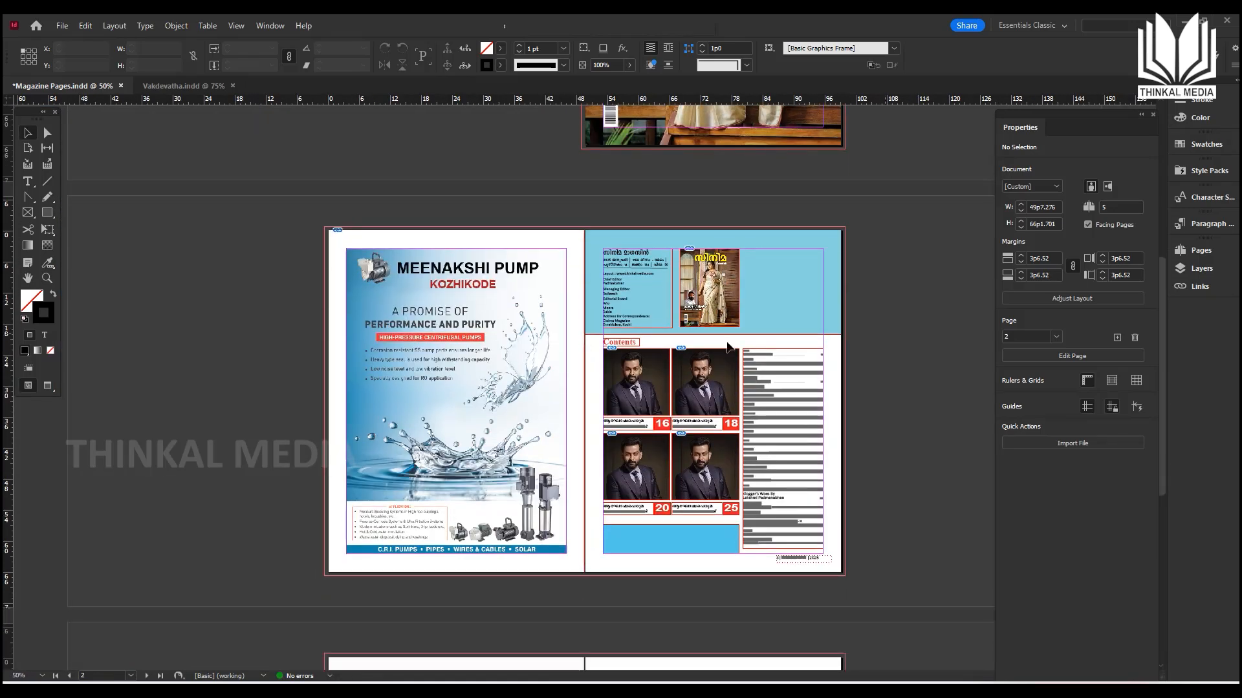
key(ctrl+equal)
key(ctrl+equal)
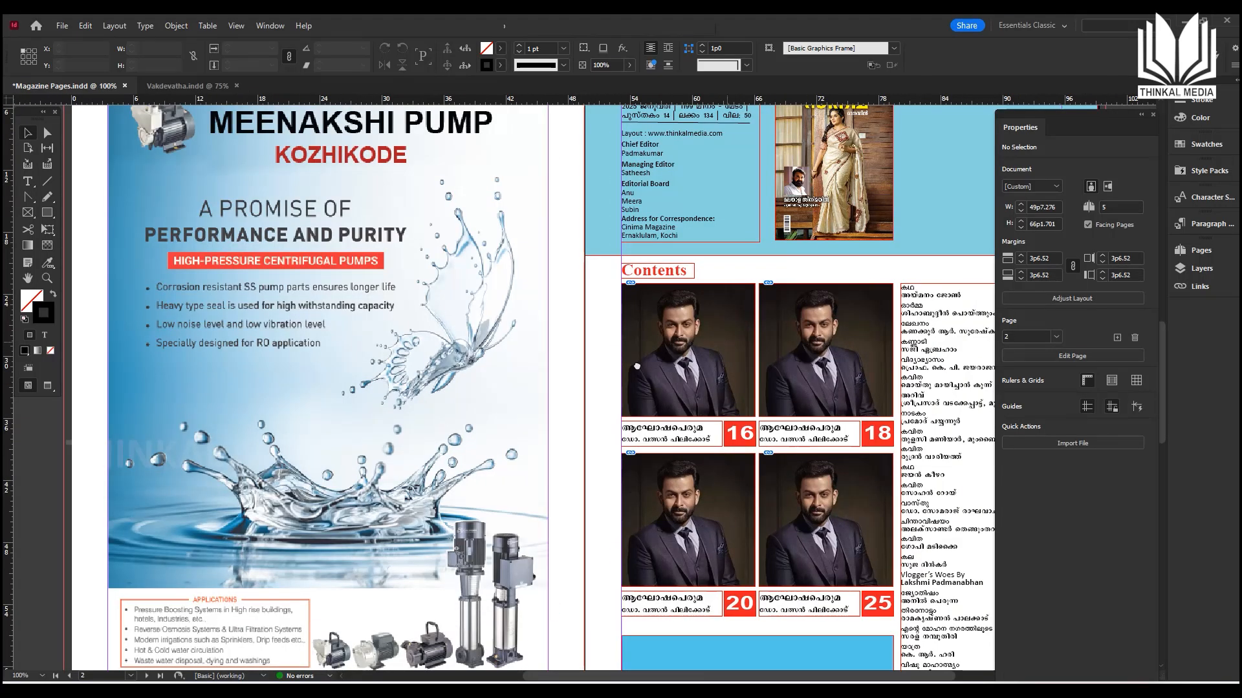
key(shift+Page_Down)
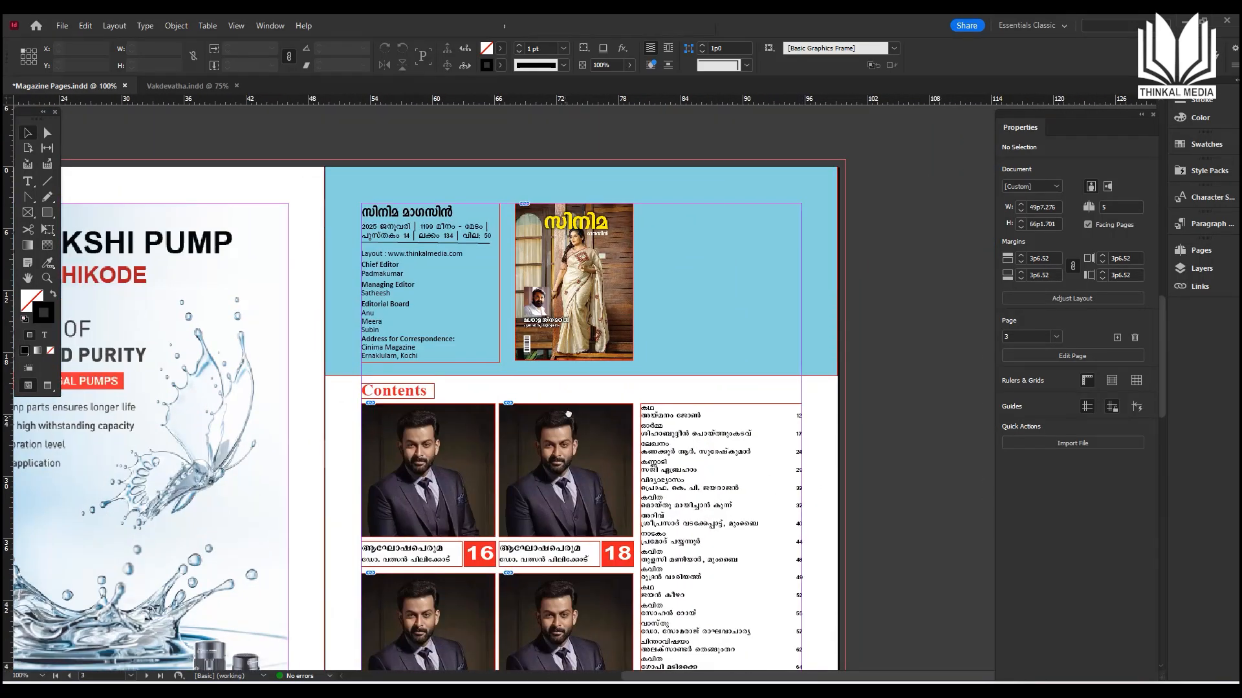
drag(584, 353, 592, 313)
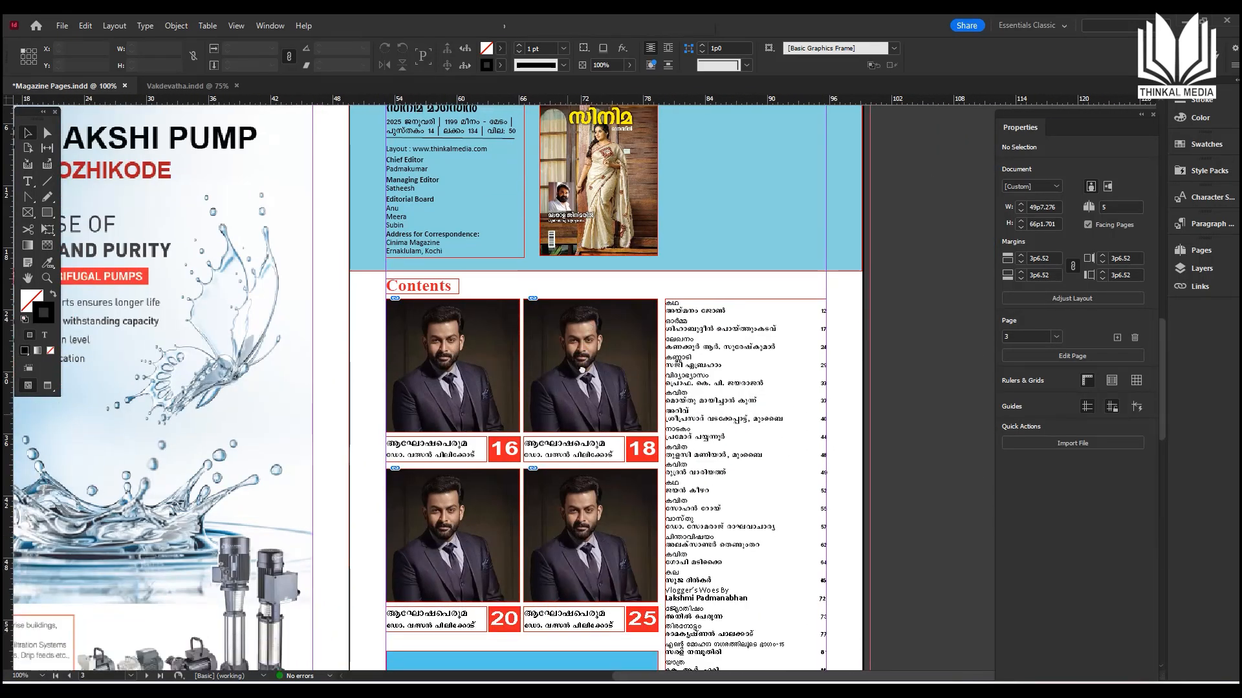
scroll(590, 329, up, 3)
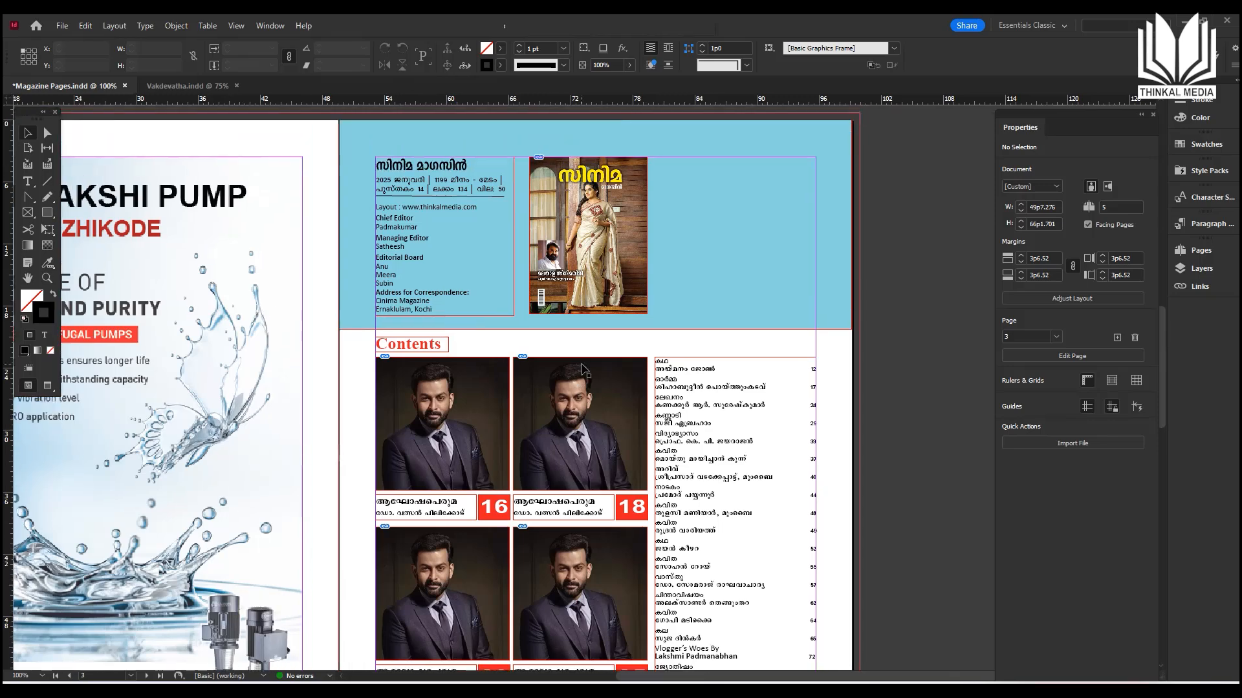
key(ctrl+minus)
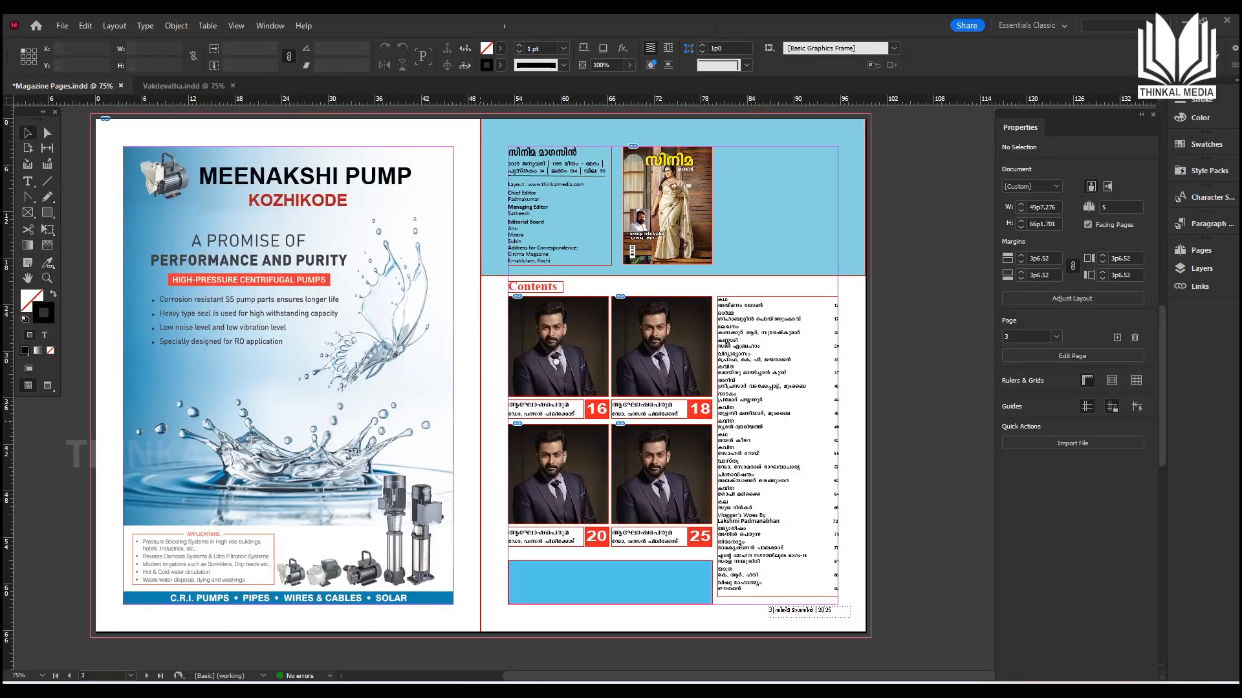
drag(559, 357, 555, 364)
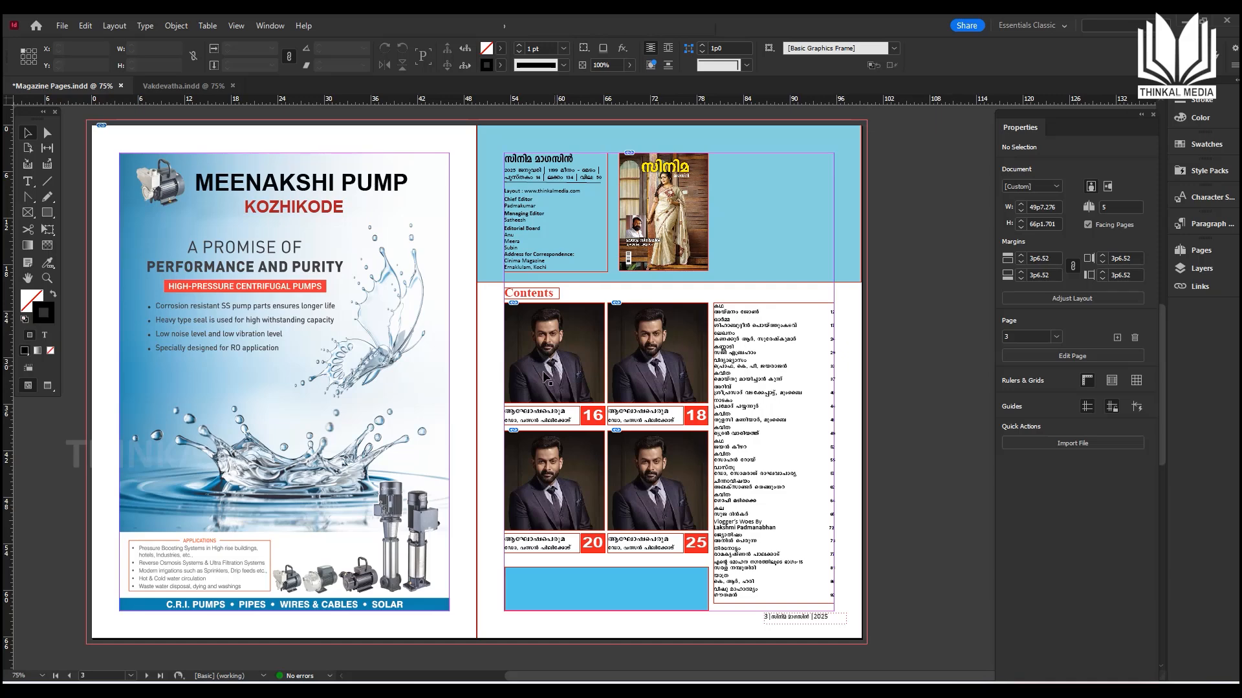
key(w)
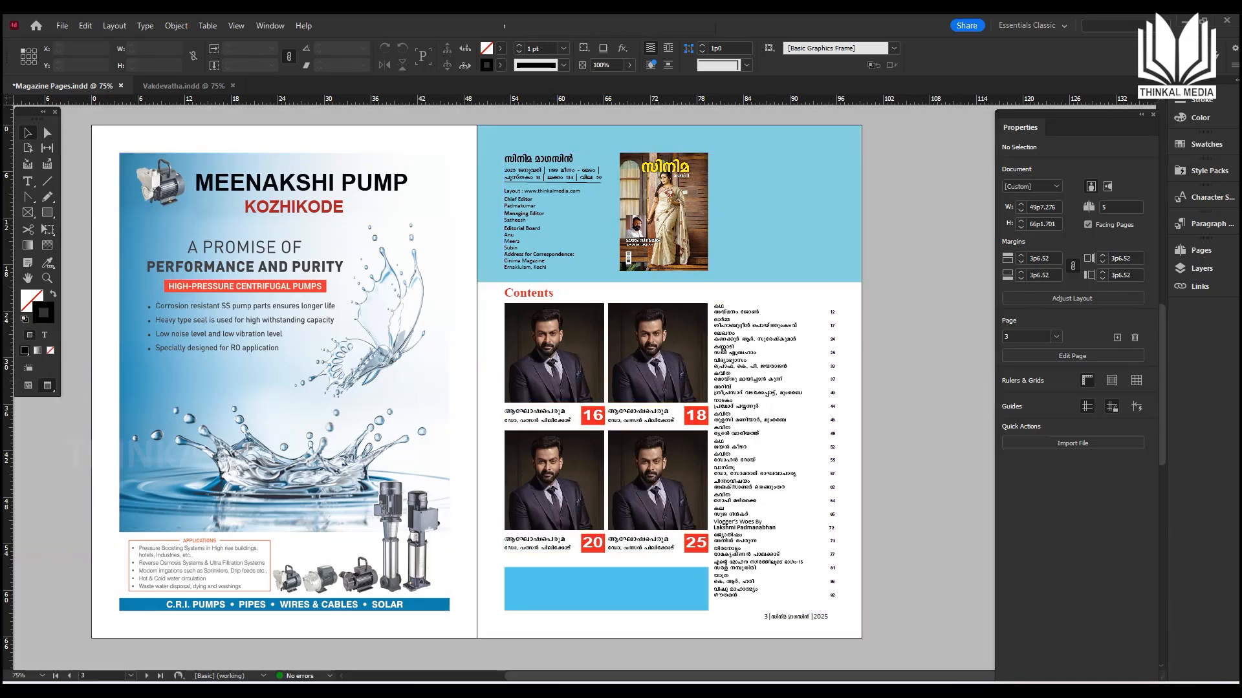
Draw an unfilled rectangle about 14p3 wide and 15p3 high in the blue band, right of the cover thumbnail and aligned with its top.
key(ctrl+equal)
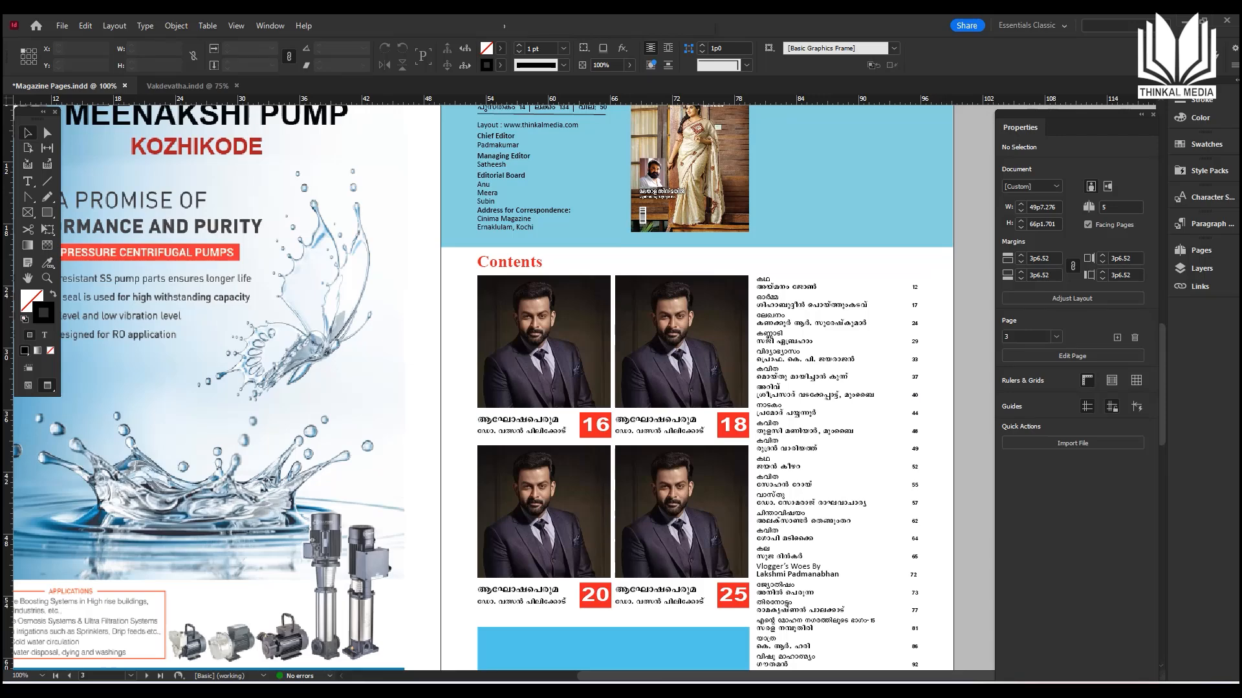
drag(409, 627, 373, 697)
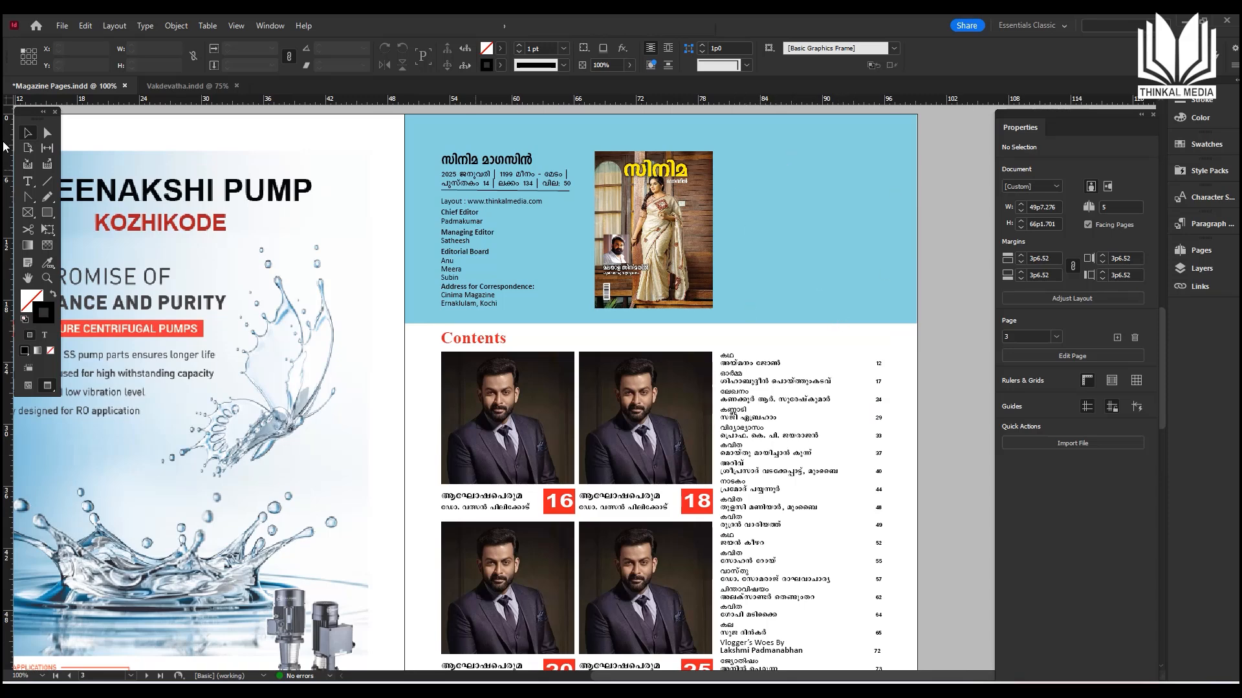
click(46, 213)
mouse_move(732, 153)
mouse_down()
mouse_move(825, 213)
mouse_move(869, 262)
mouse_move(881, 308)
mouse_up()
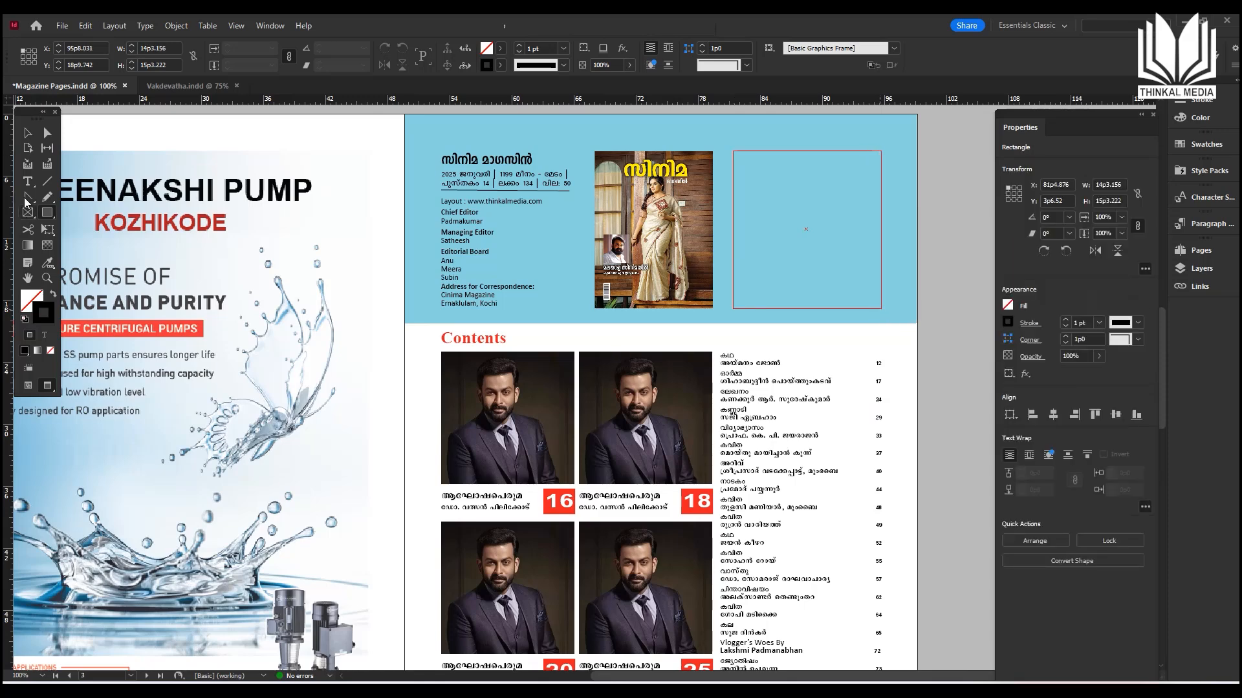
click(25, 132)
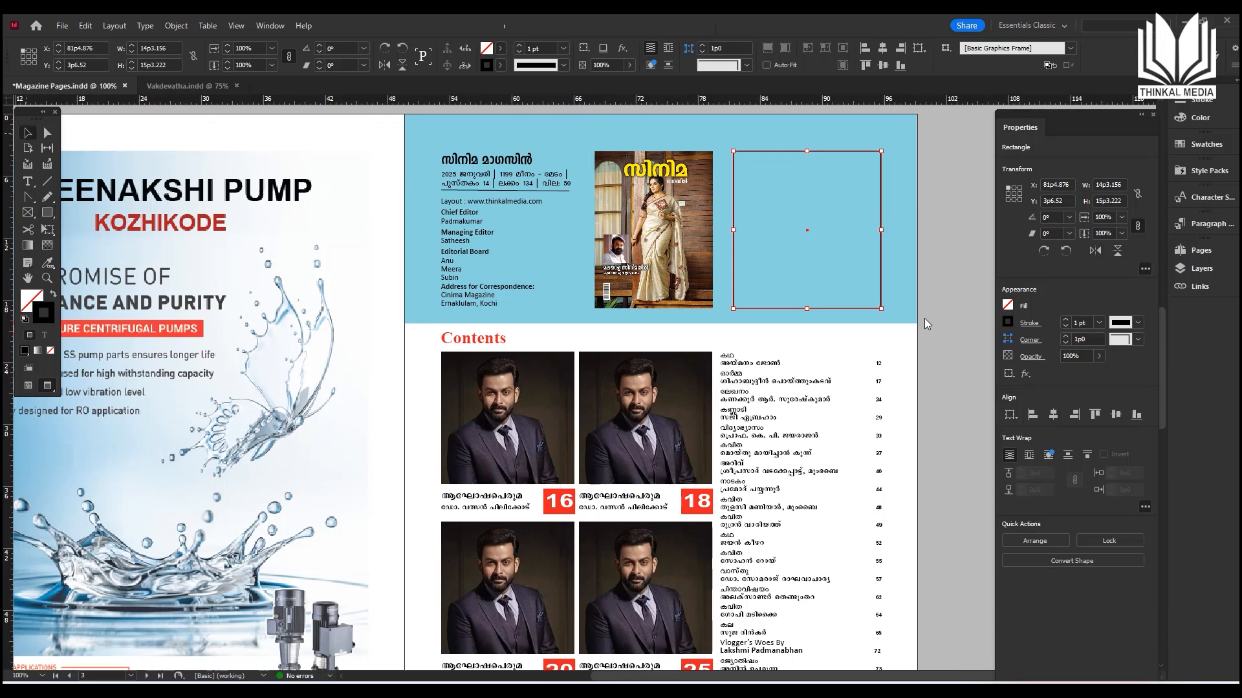
click(948, 356)
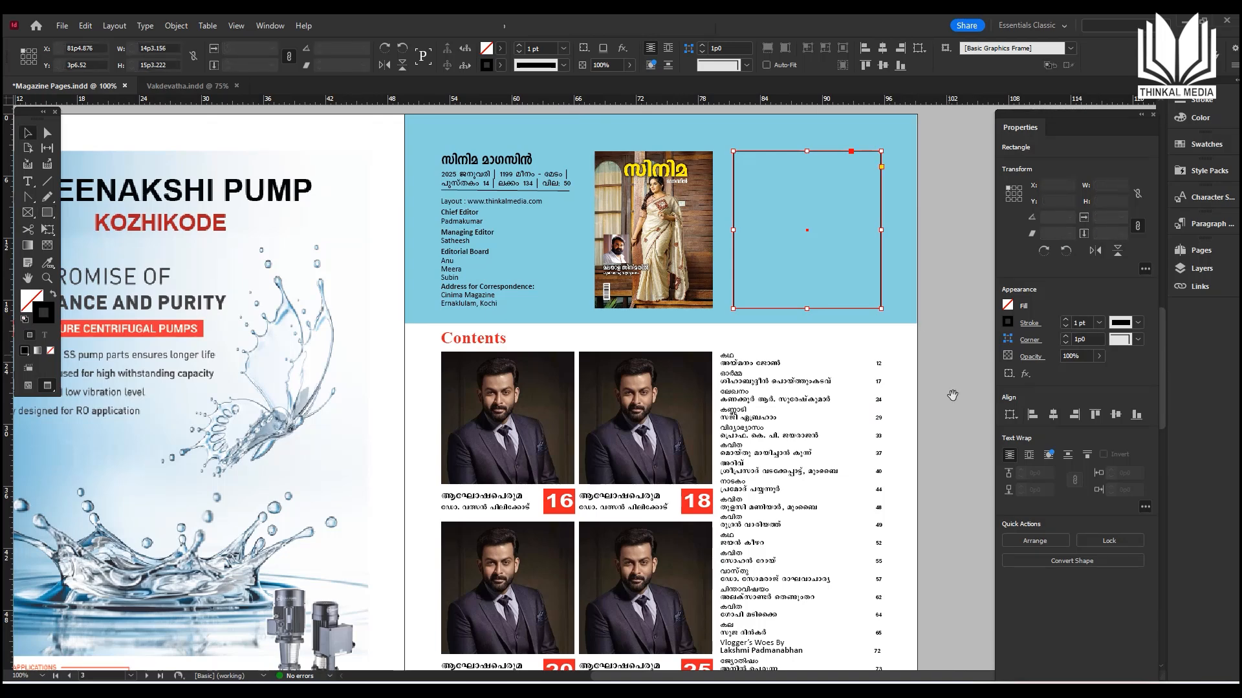
key(ctrl+minus)
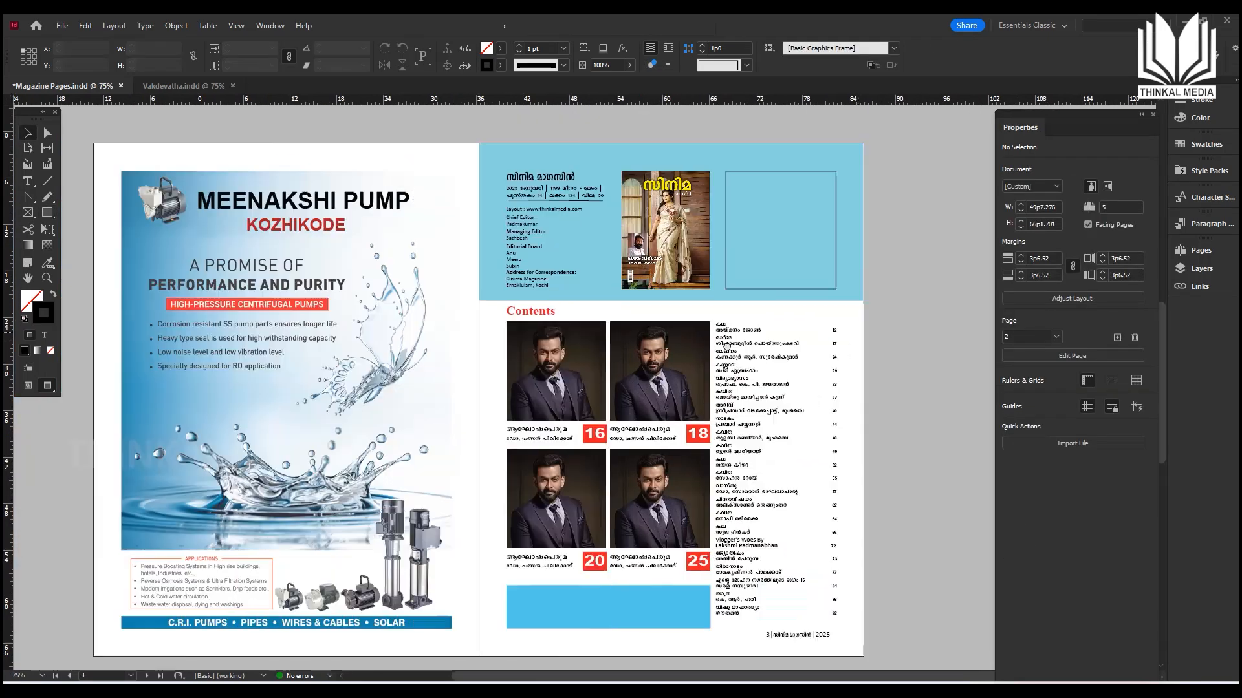
Examine the finished cover and the page 2 and 3 spread in preview mode, then with frame edges and guides shown.
drag(795, 345, 727, 347)
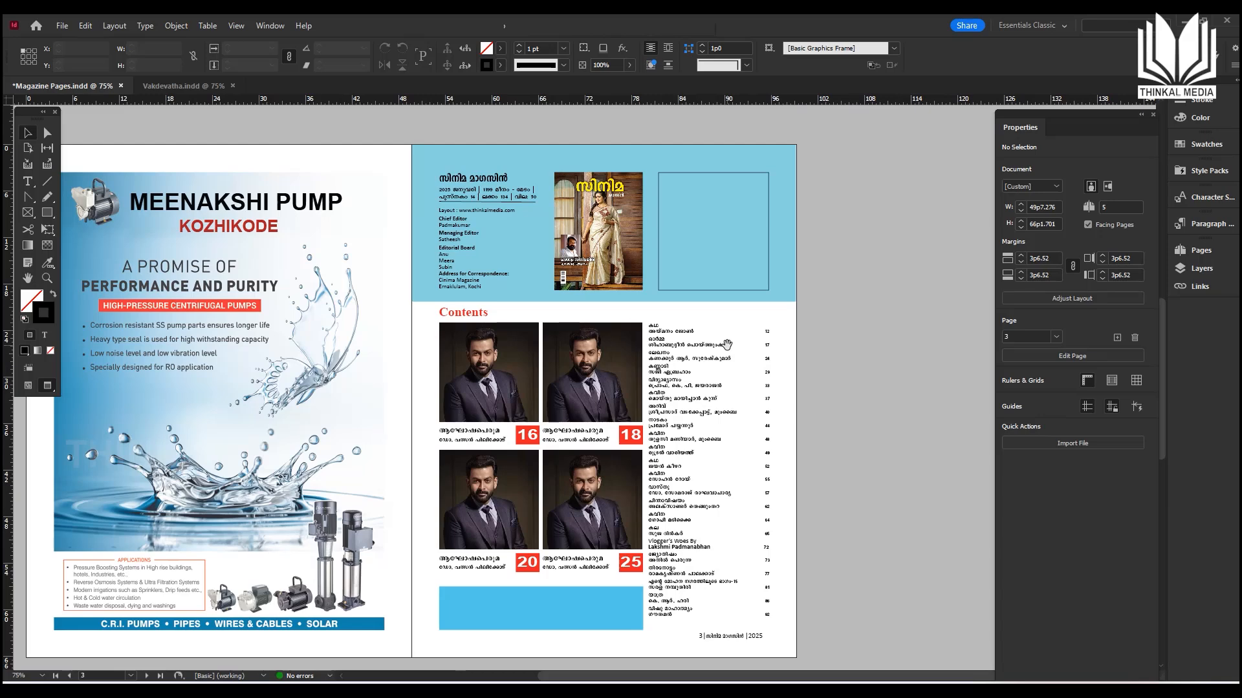
scroll(748, 260, up, 6)
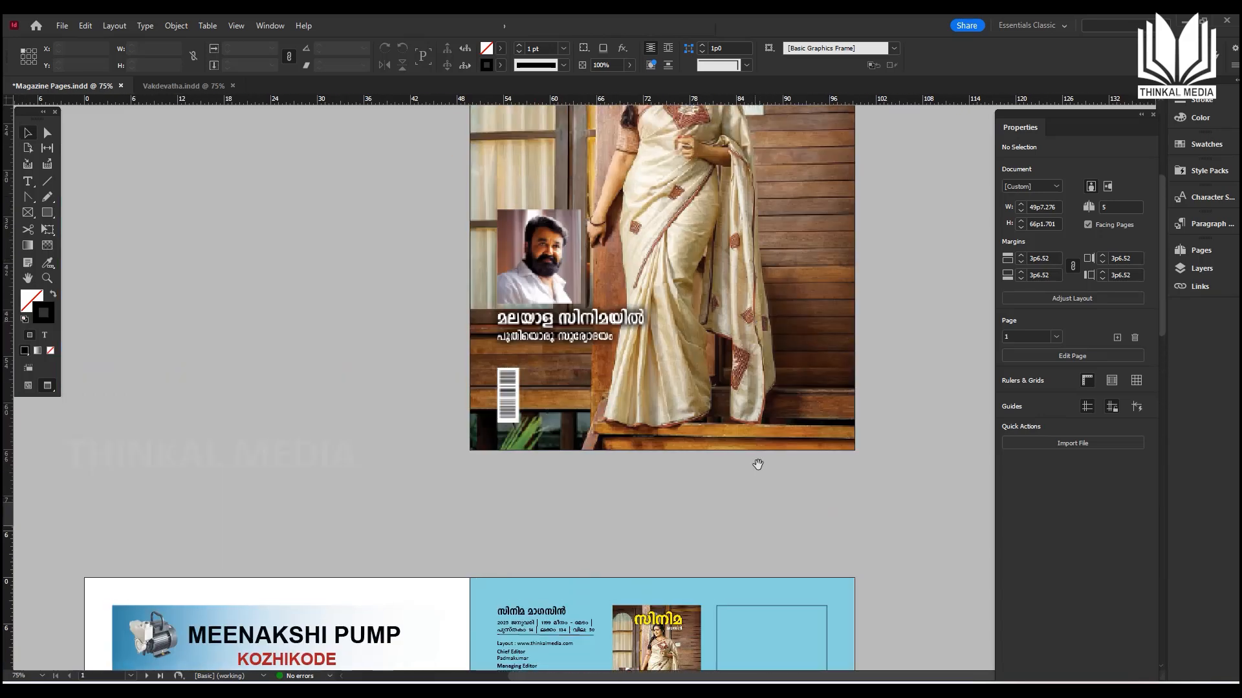
scroll(758, 464, up, 3)
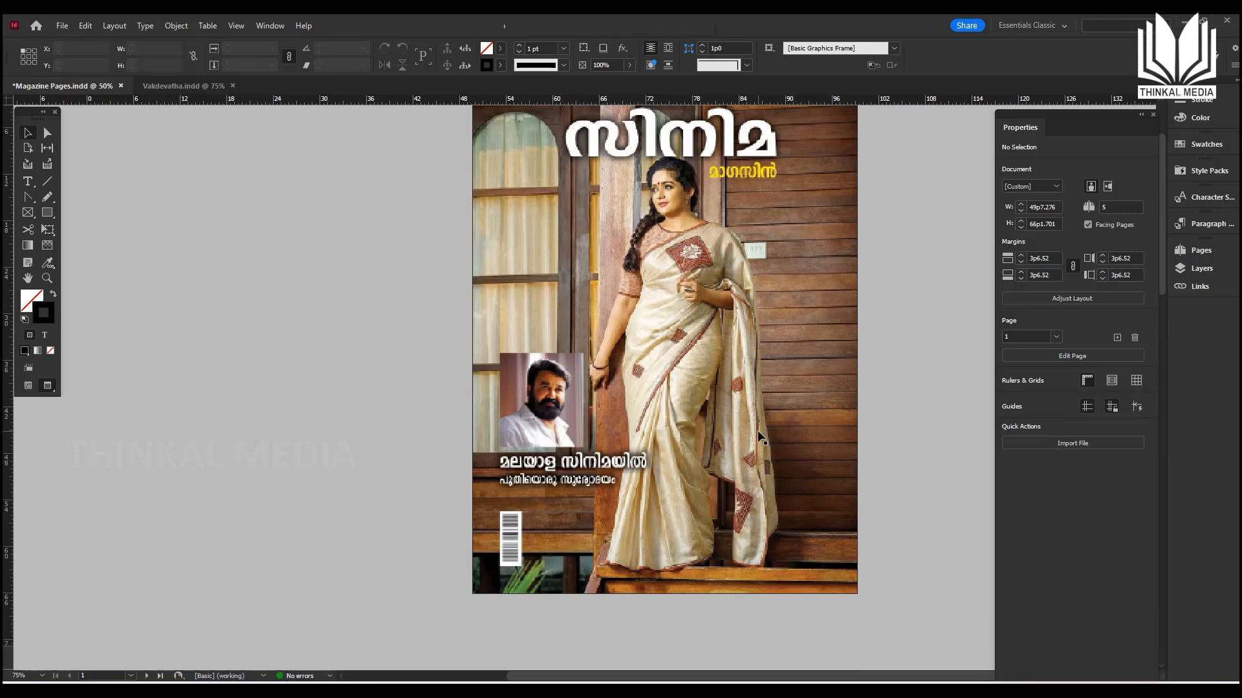
key(ctrl+minus)
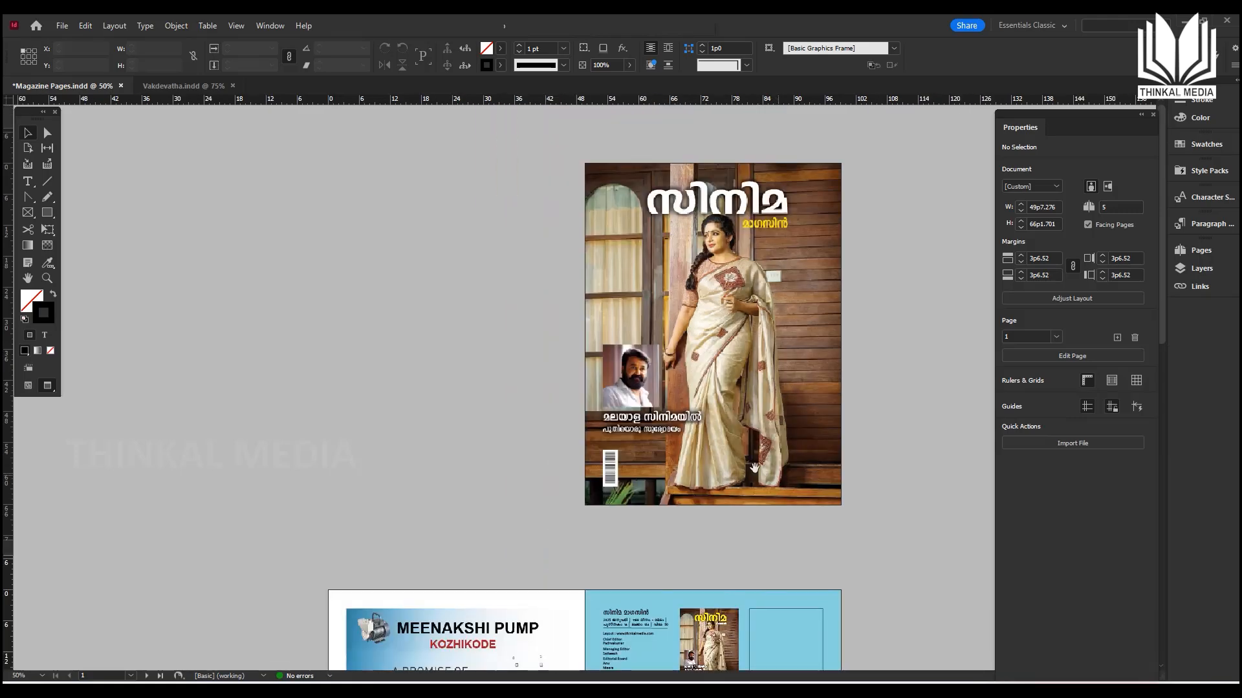
scroll(658, 321, down, 8)
scroll(659, 321, down, 1)
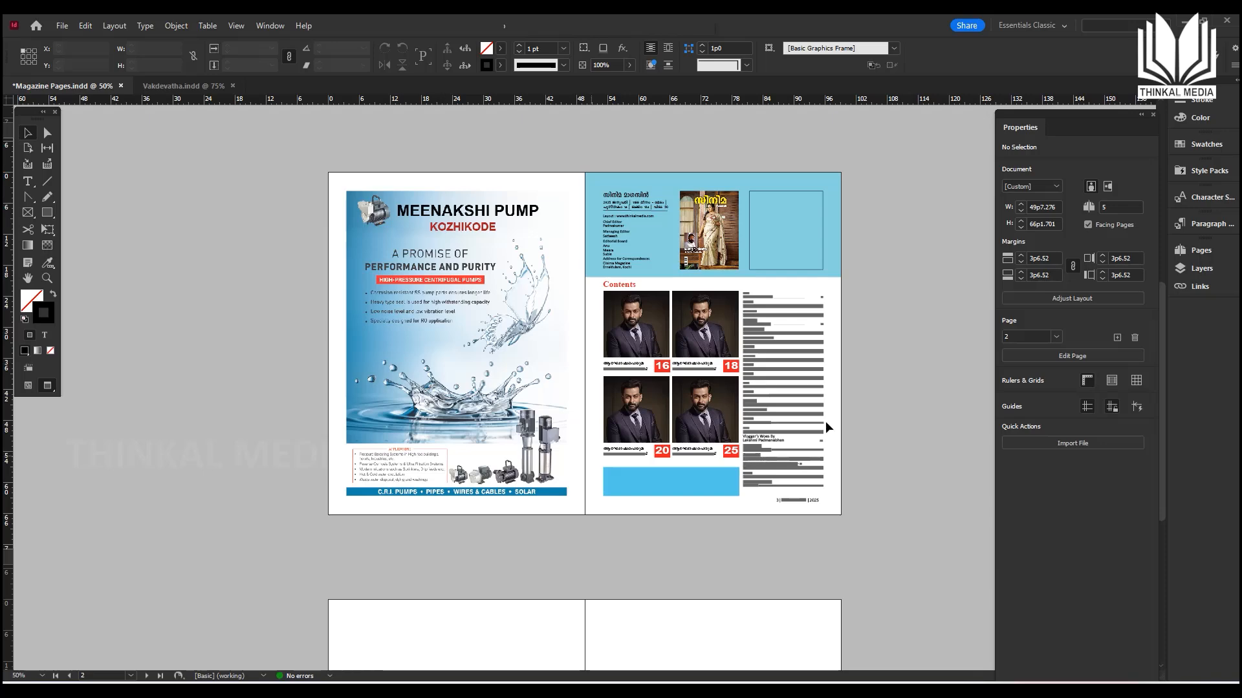
key(ctrl+equal)
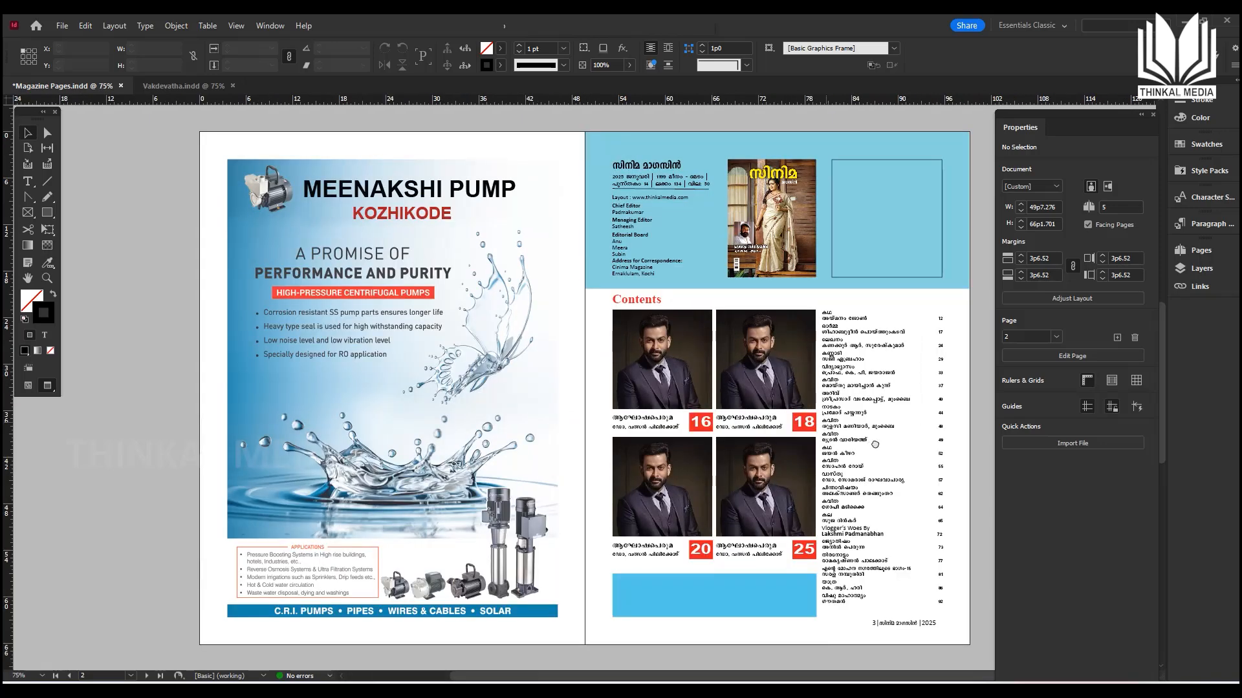
drag(738, 422, 651, 417)
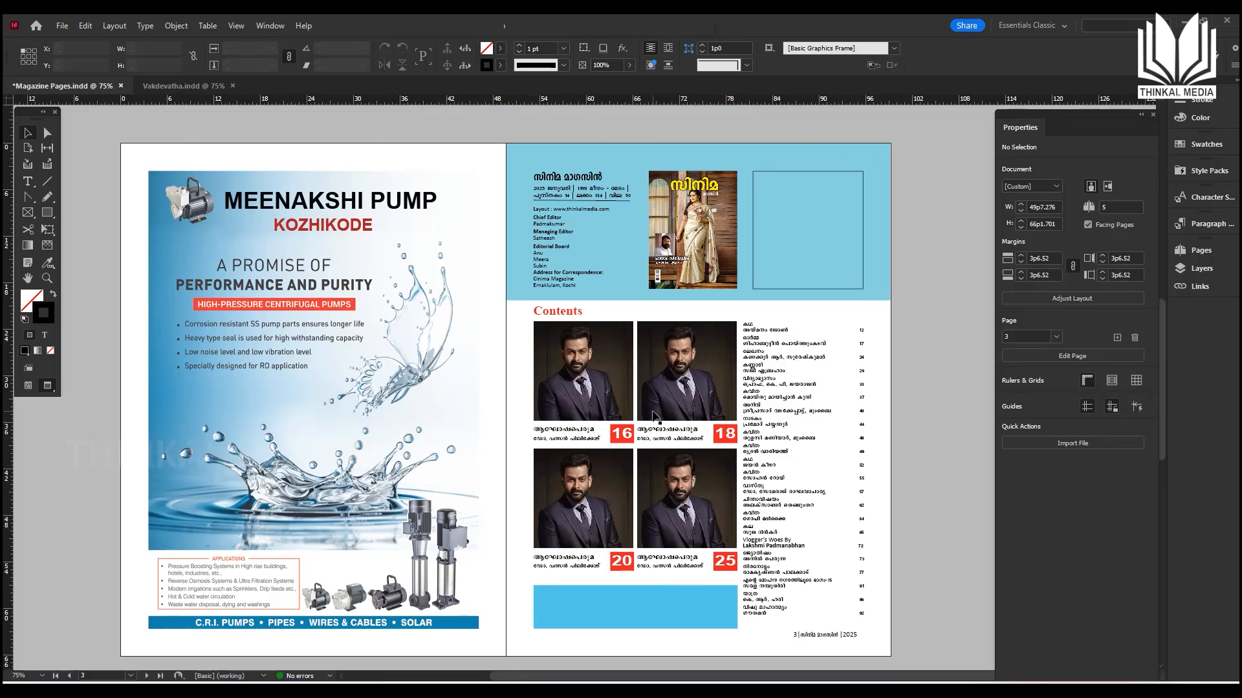
drag(640, 211, 656, 388)
drag(629, 291, 624, 418)
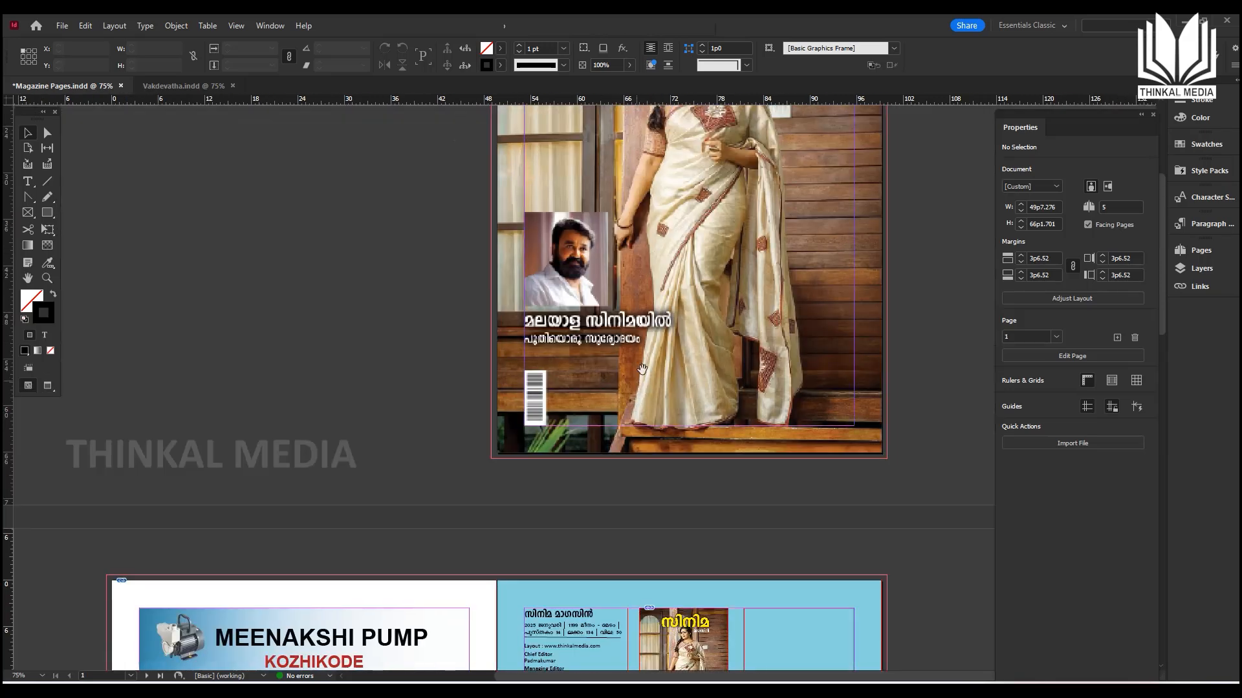
Start a PDF export of the document in Adobe PDF (Print) format, named Magazine Pages, on Local Disk (D:).
click(63, 27)
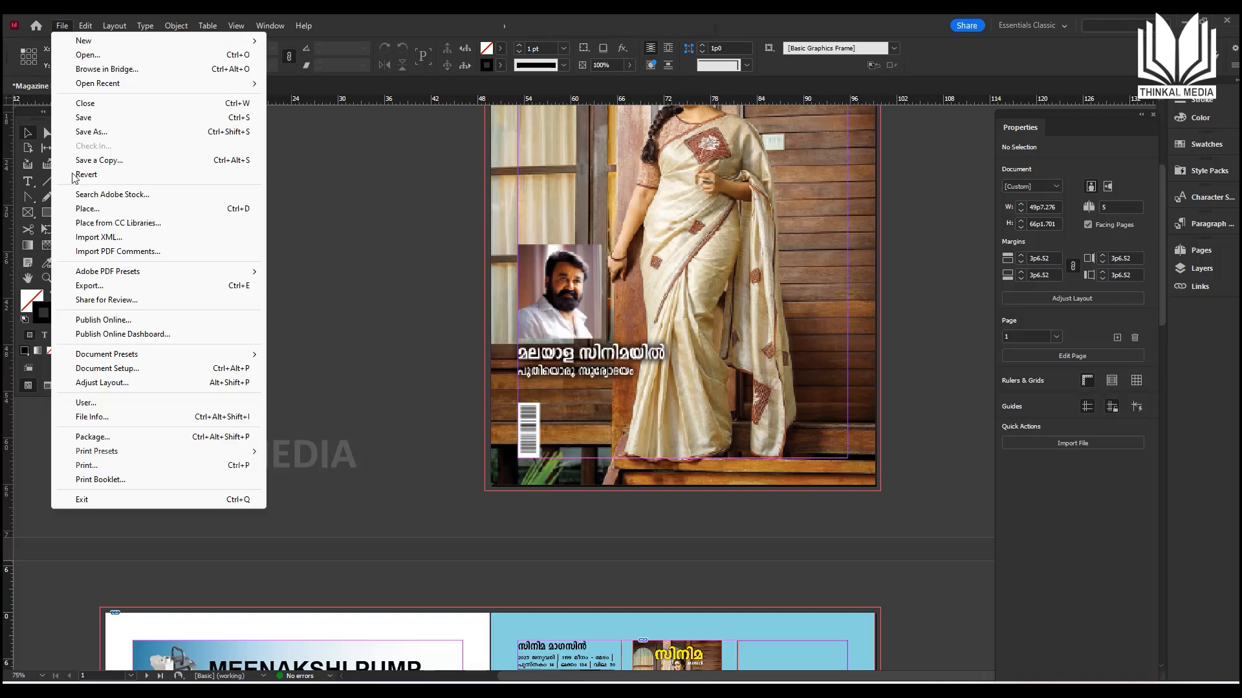
click(95, 286)
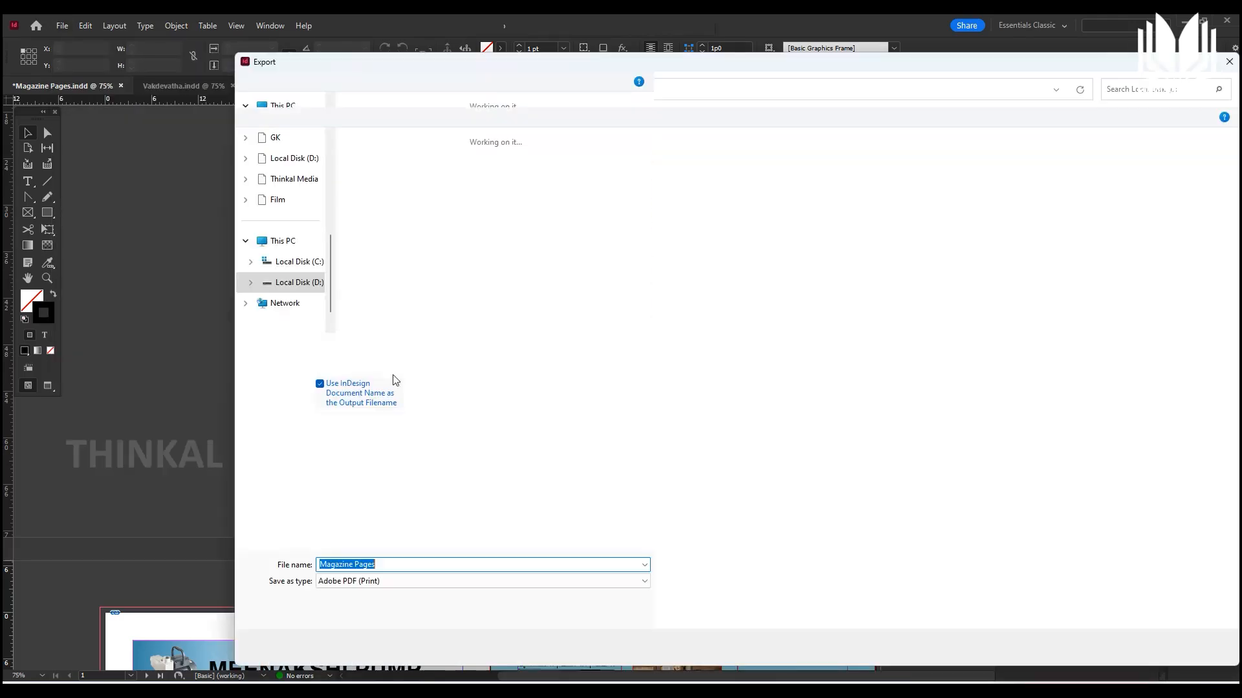
click(380, 564)
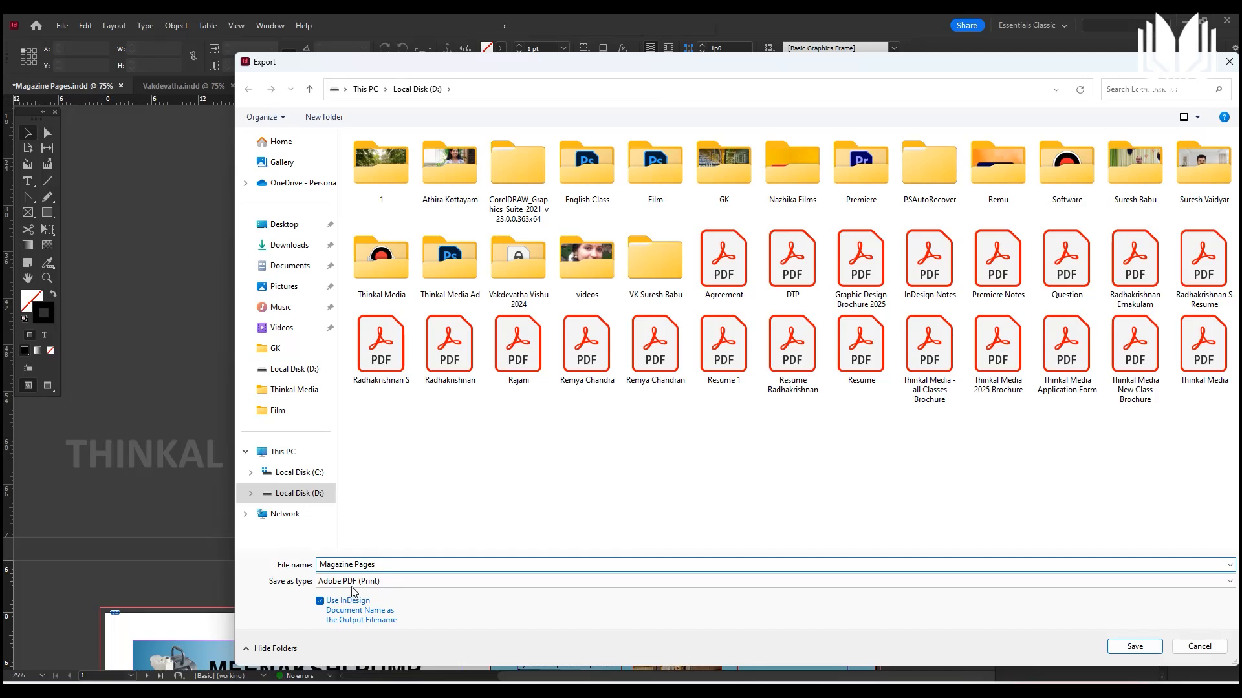
click(1134, 648)
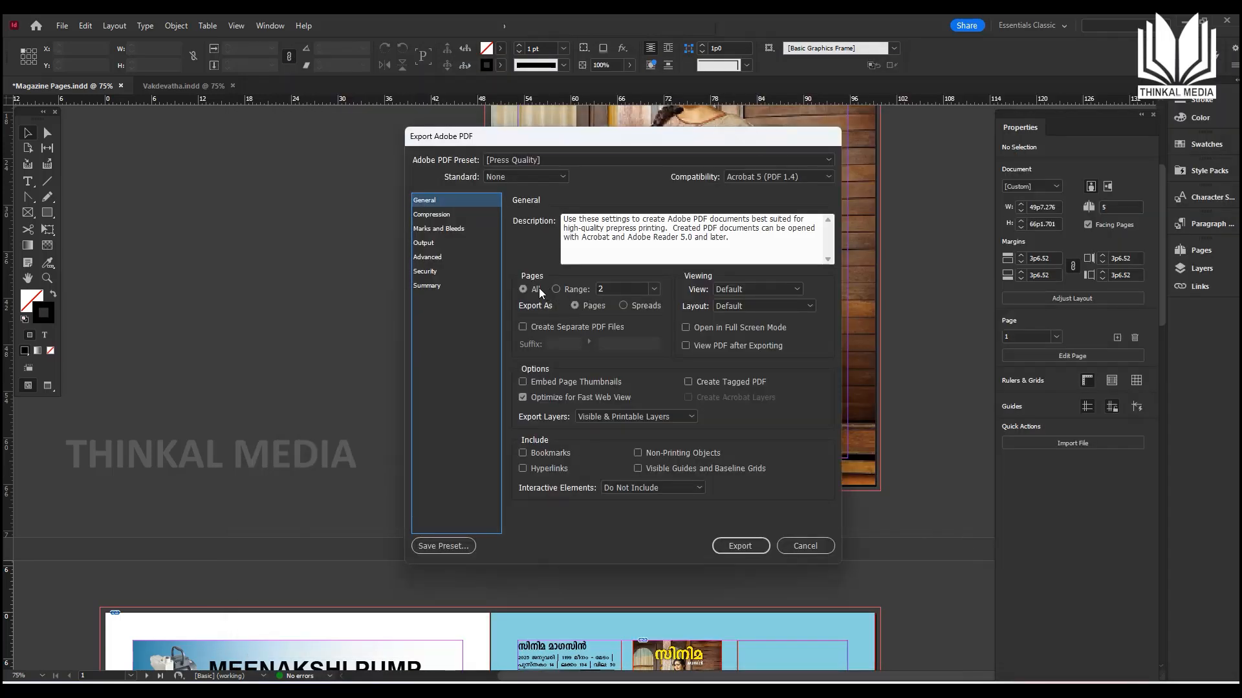
Limit the PDF export to the page range 1-3 with the [Press Quality] preset.
click(523, 289)
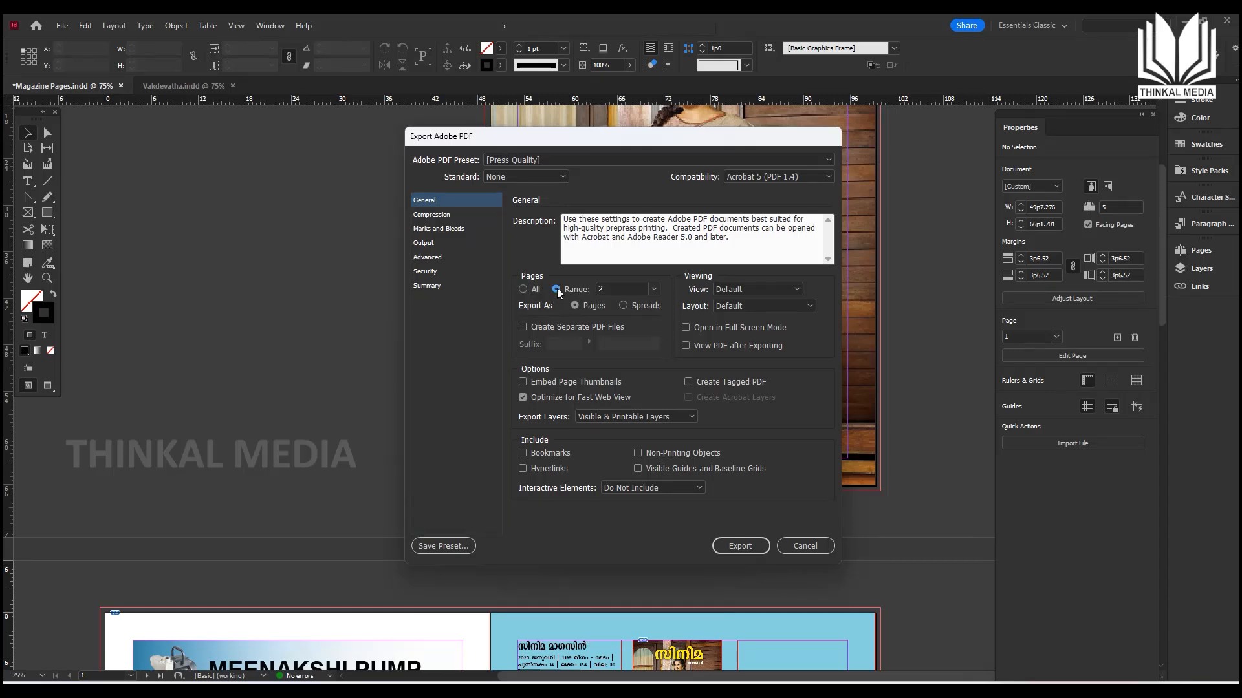
click(581, 293)
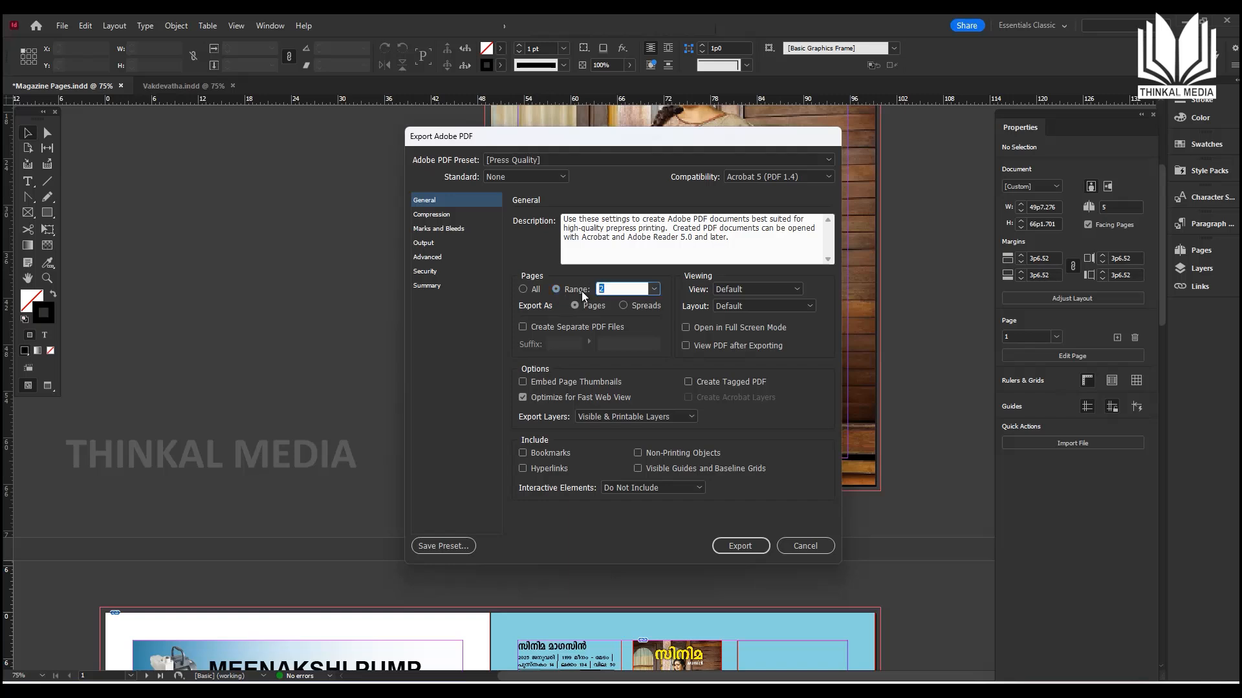
text(1-3)
click(505, 158)
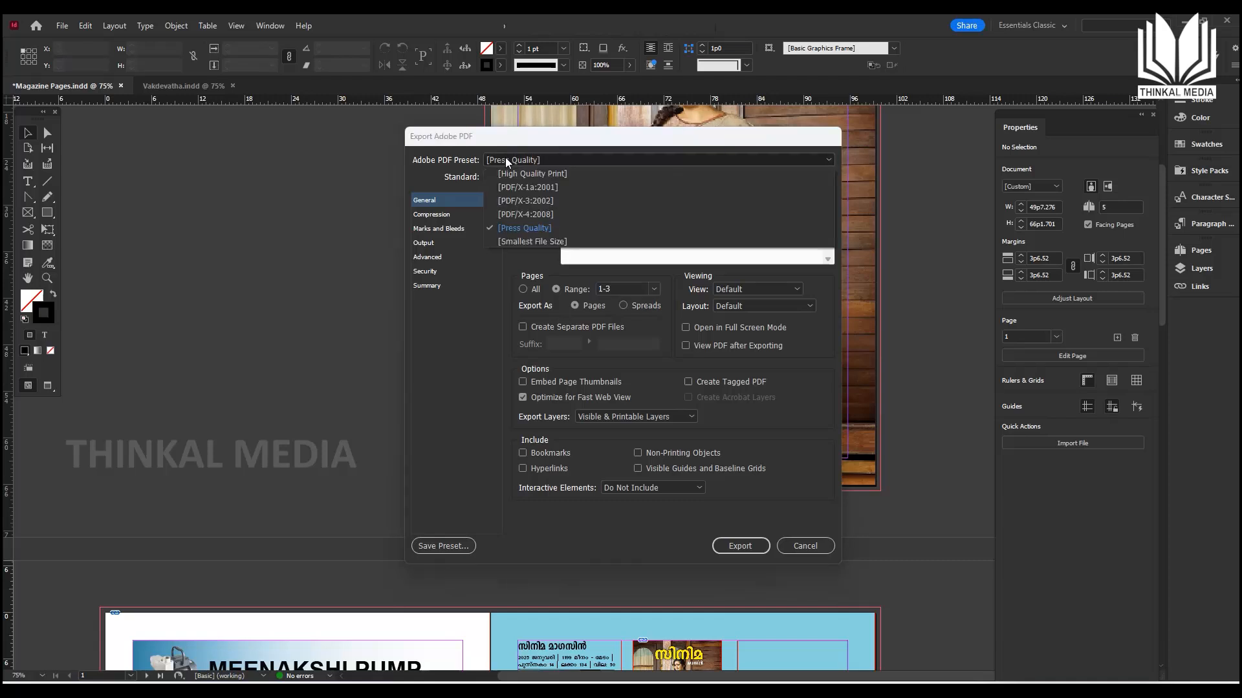
click(514, 229)
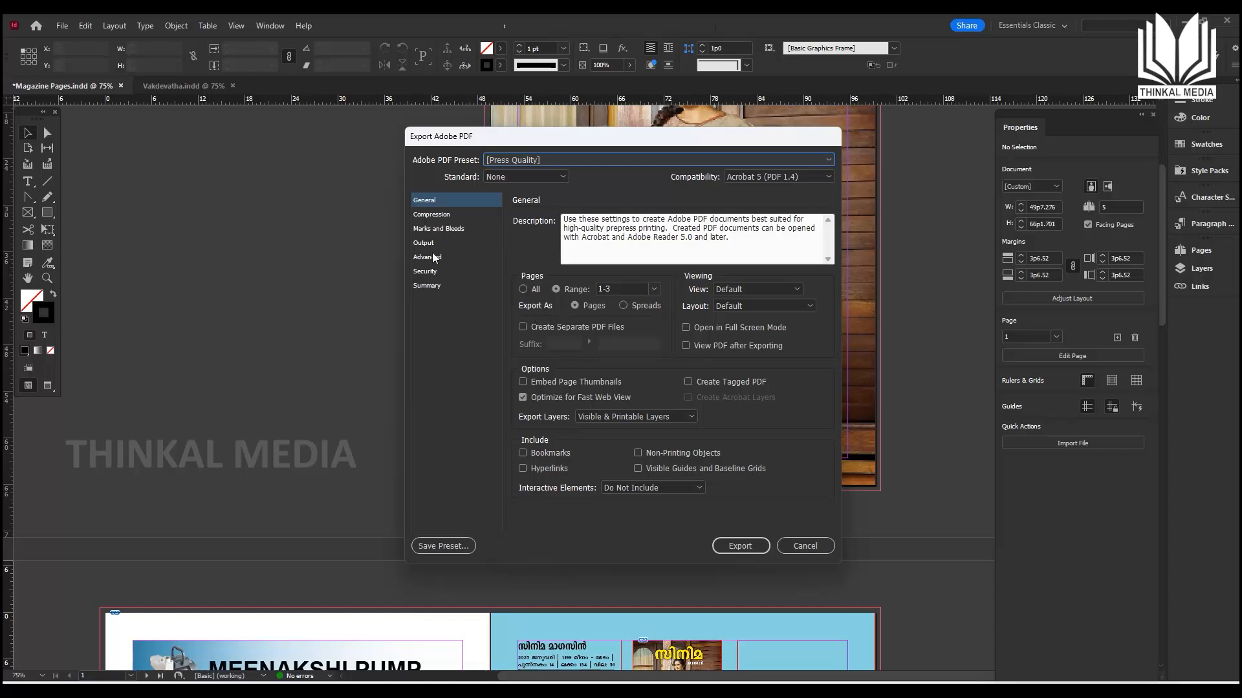
Review the compression and printer's marks options of the PDF export, and export the file.
click(435, 216)
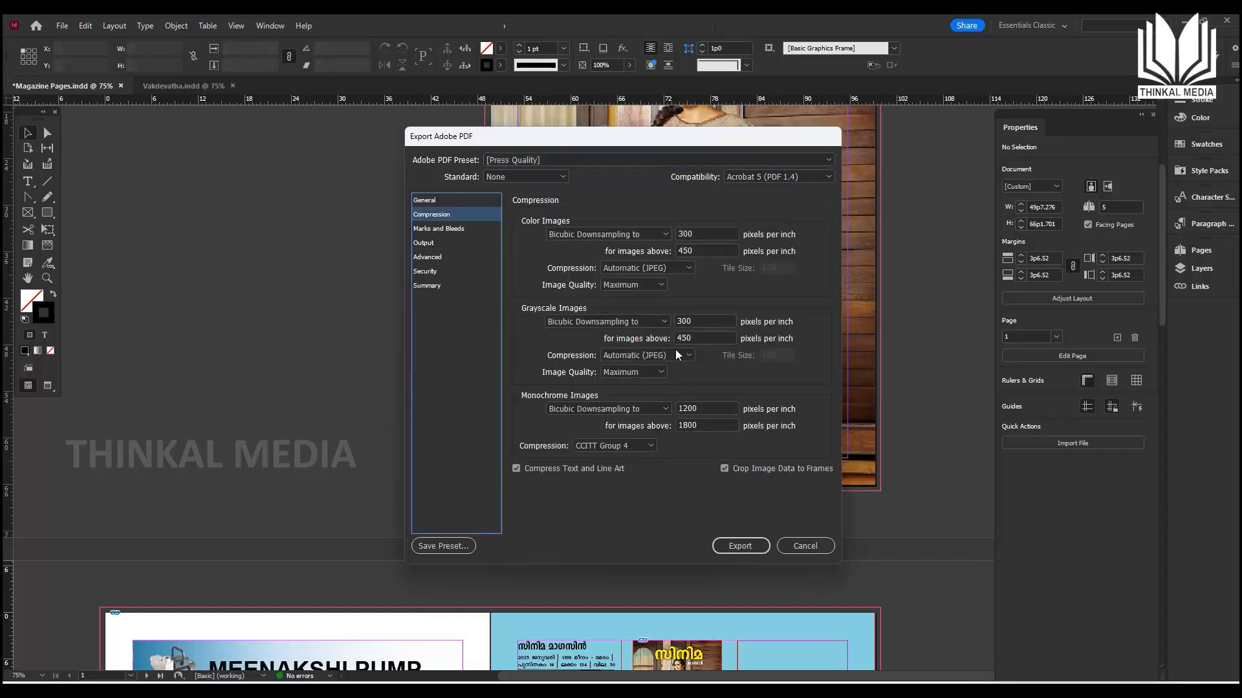
click(426, 229)
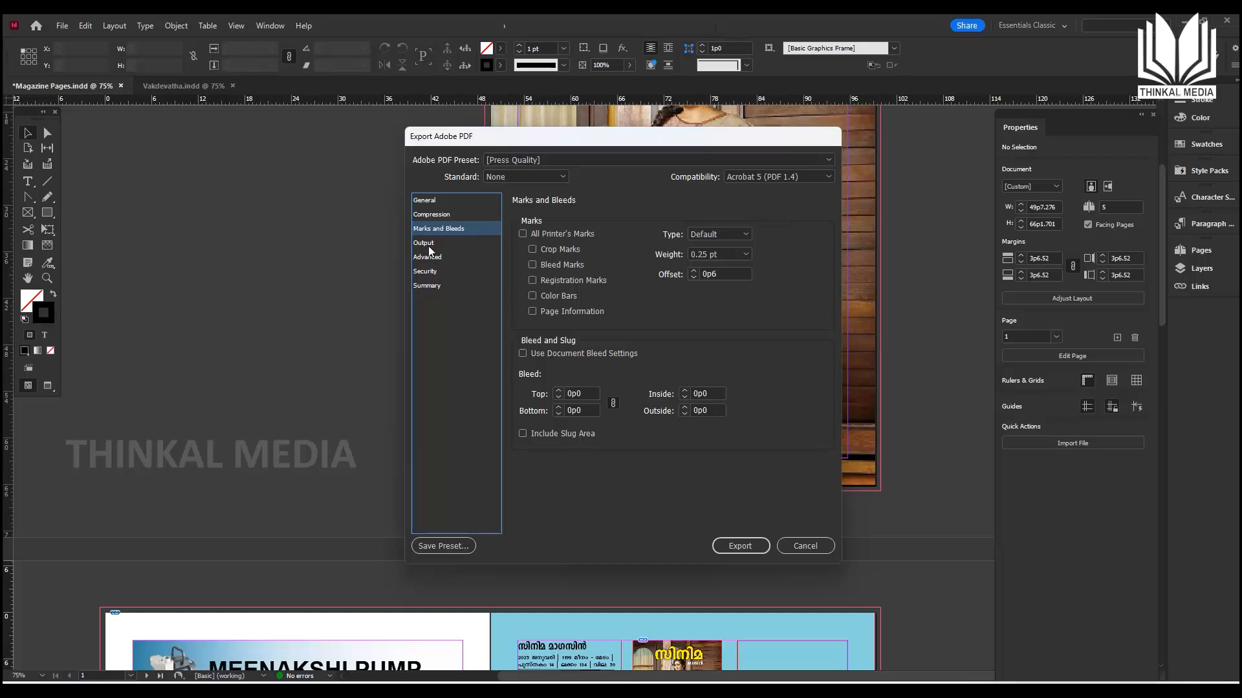
click(522, 234)
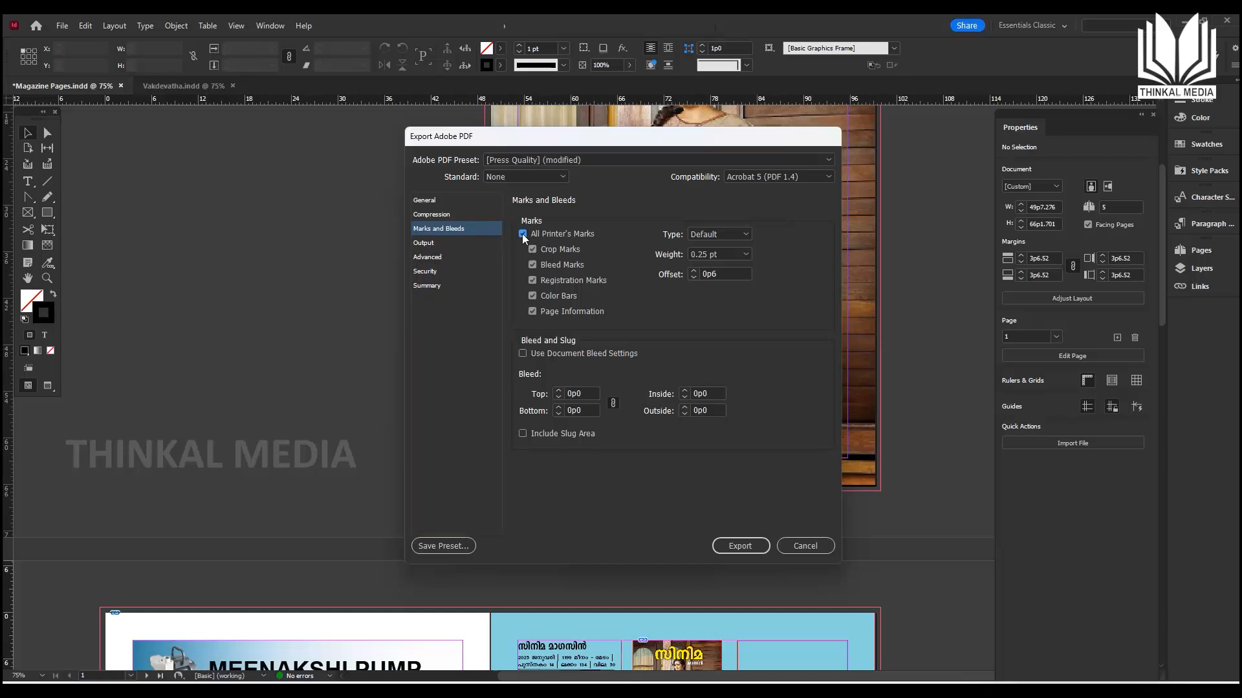
click(432, 201)
click(741, 547)
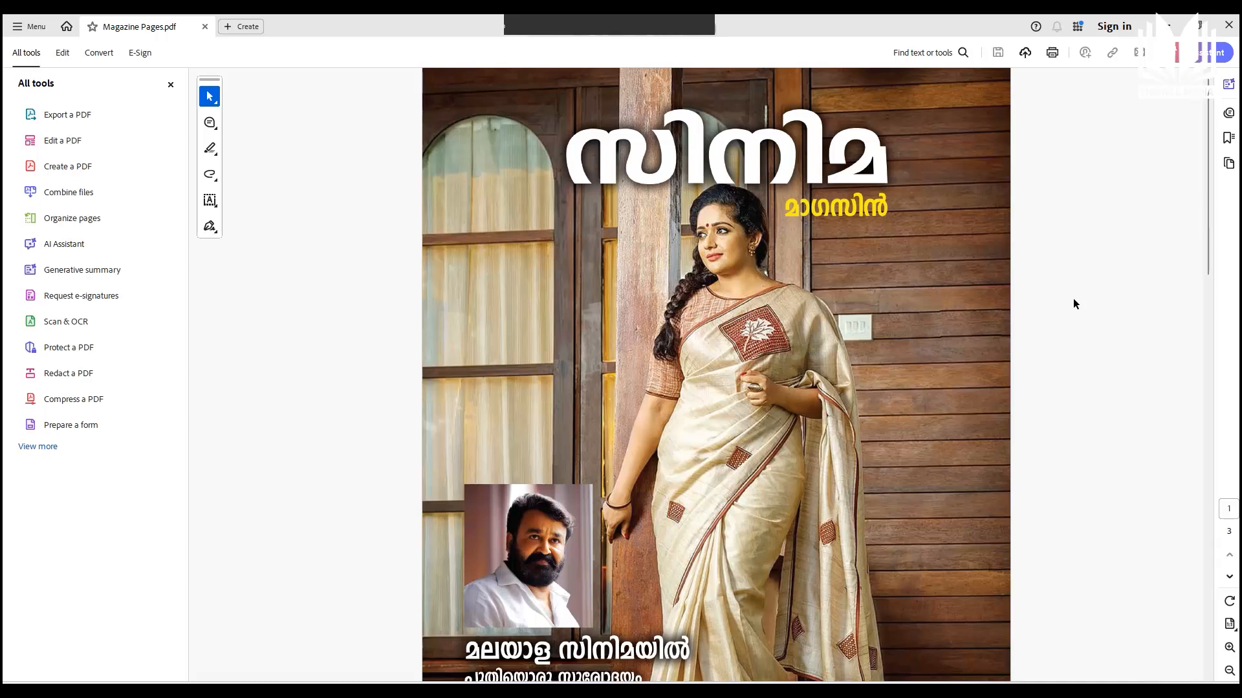
Examine all three pages of the exported Magazine Pages PDF in Adobe Acrobat, from the cover to the contents page.
scroll(1073, 297, down, 3)
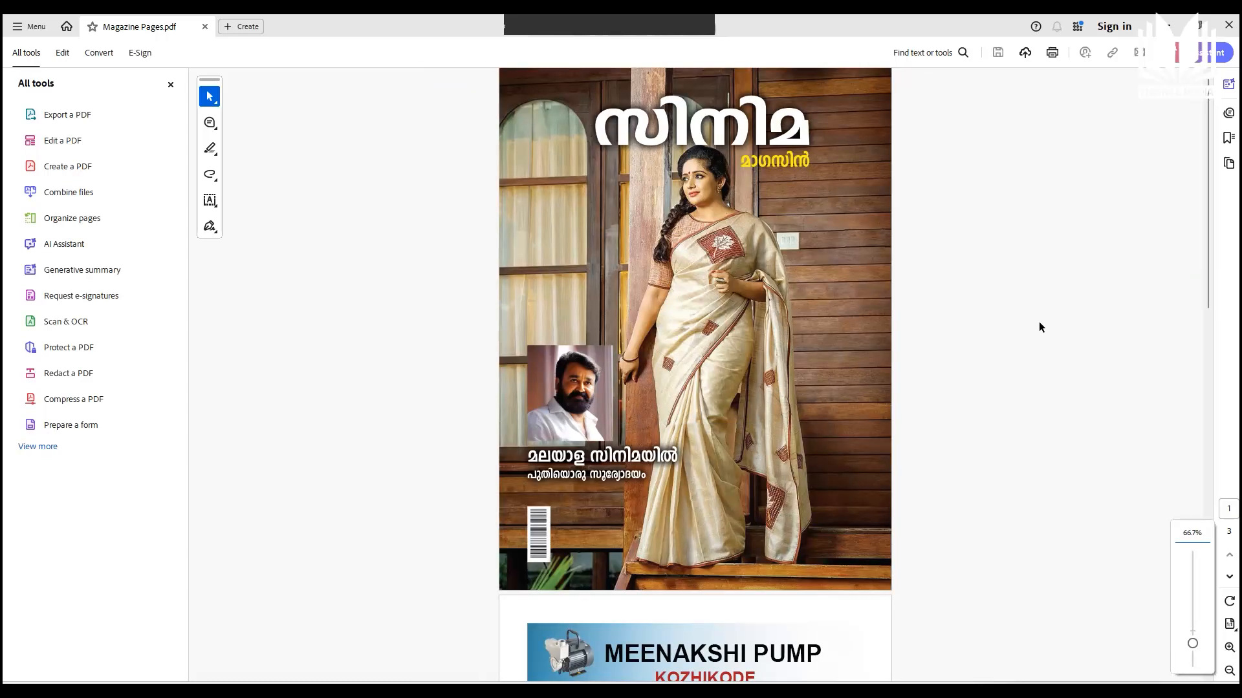
scroll(984, 377, down, 5)
scroll(984, 377, down, 10)
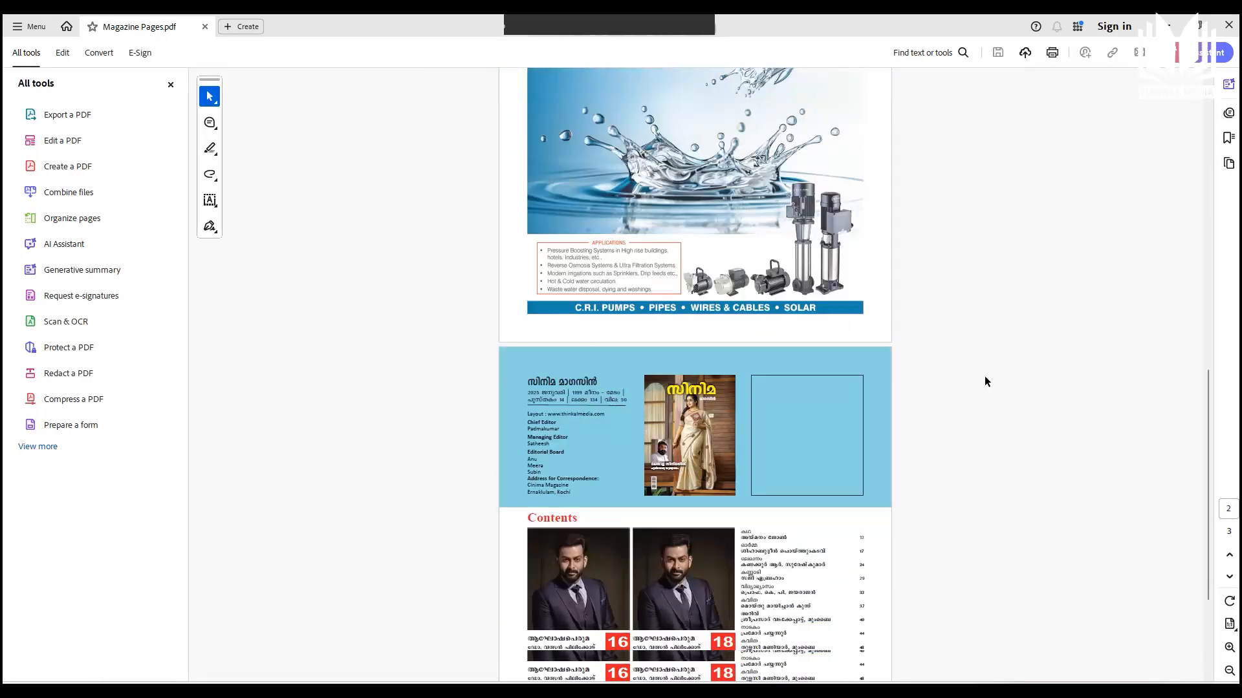
scroll(985, 377, down, 4)
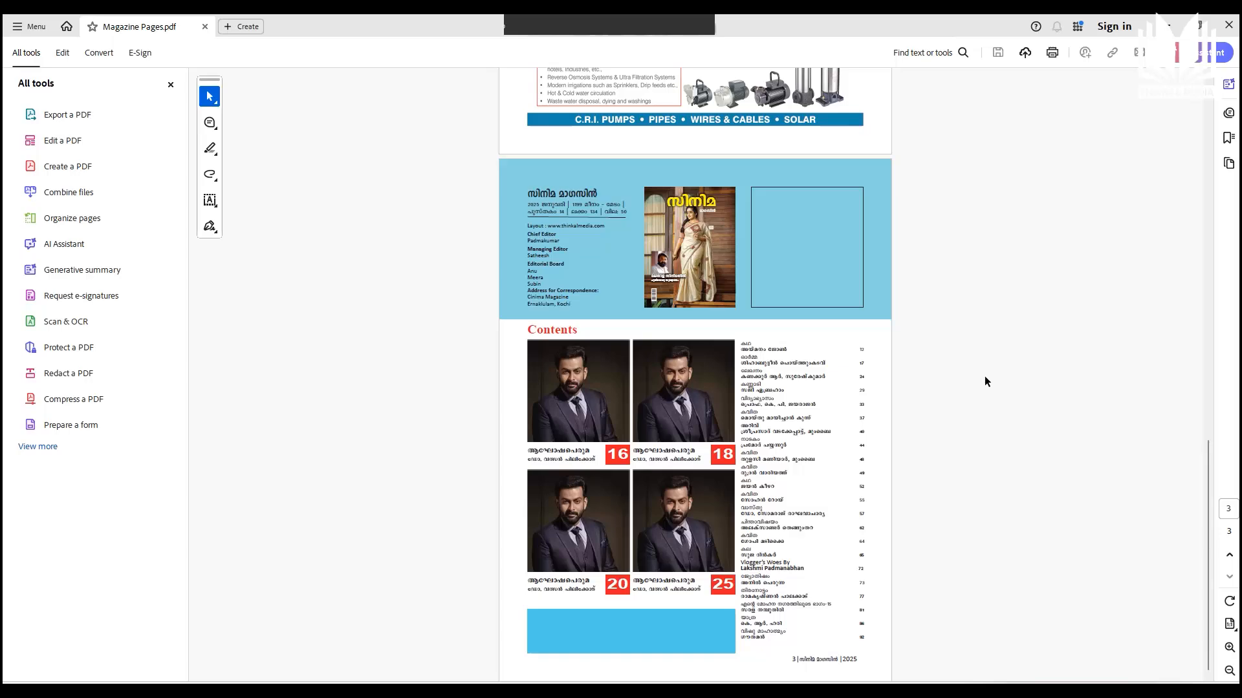
scroll(985, 377, up, 7)
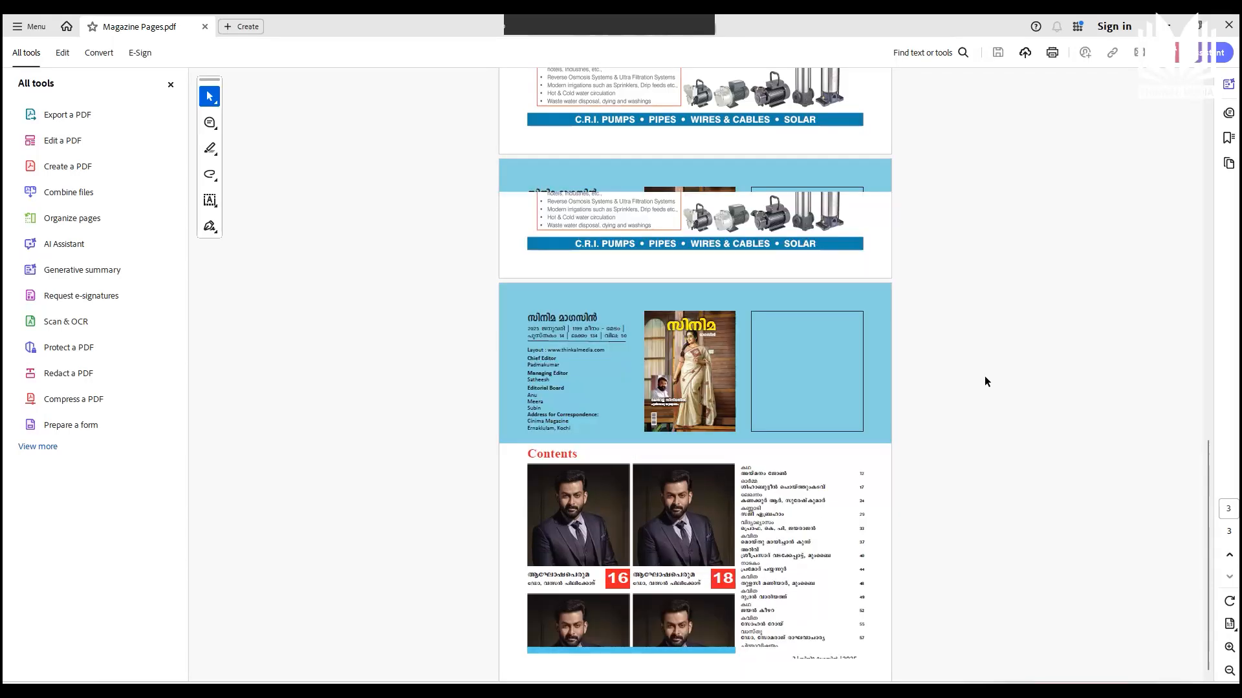
scroll(985, 377, up, 13)
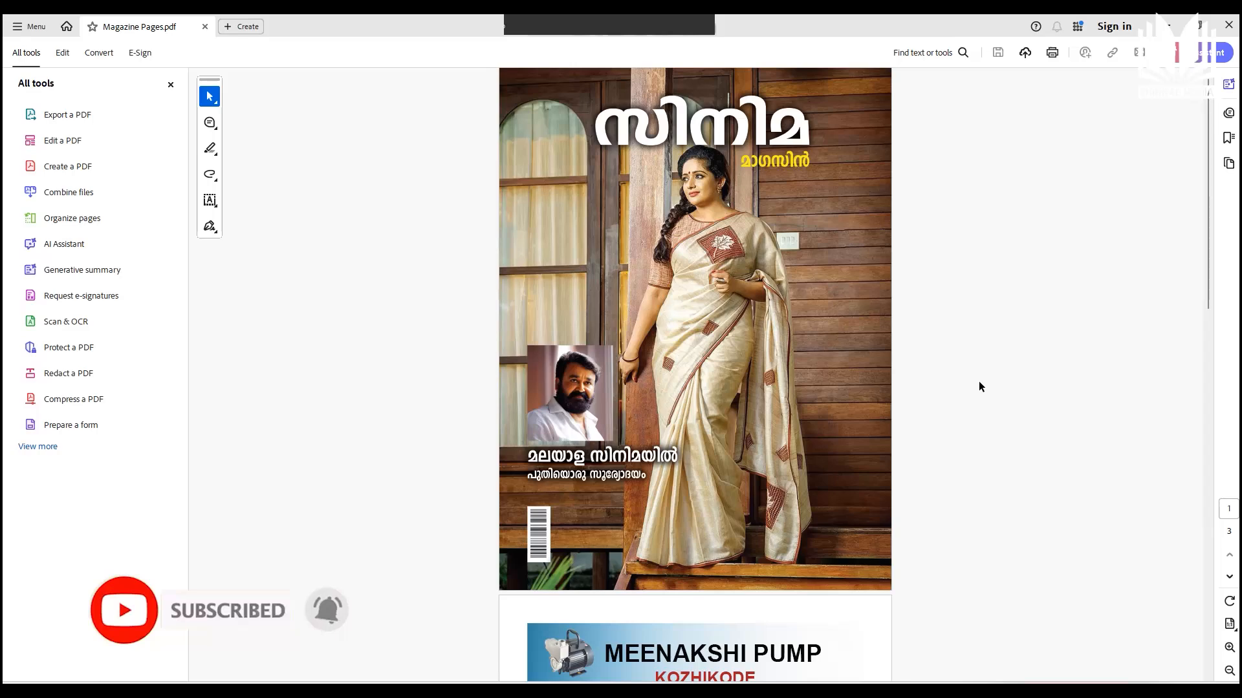
scroll(962, 397, down, 10)
scroll(945, 429, down, 7)
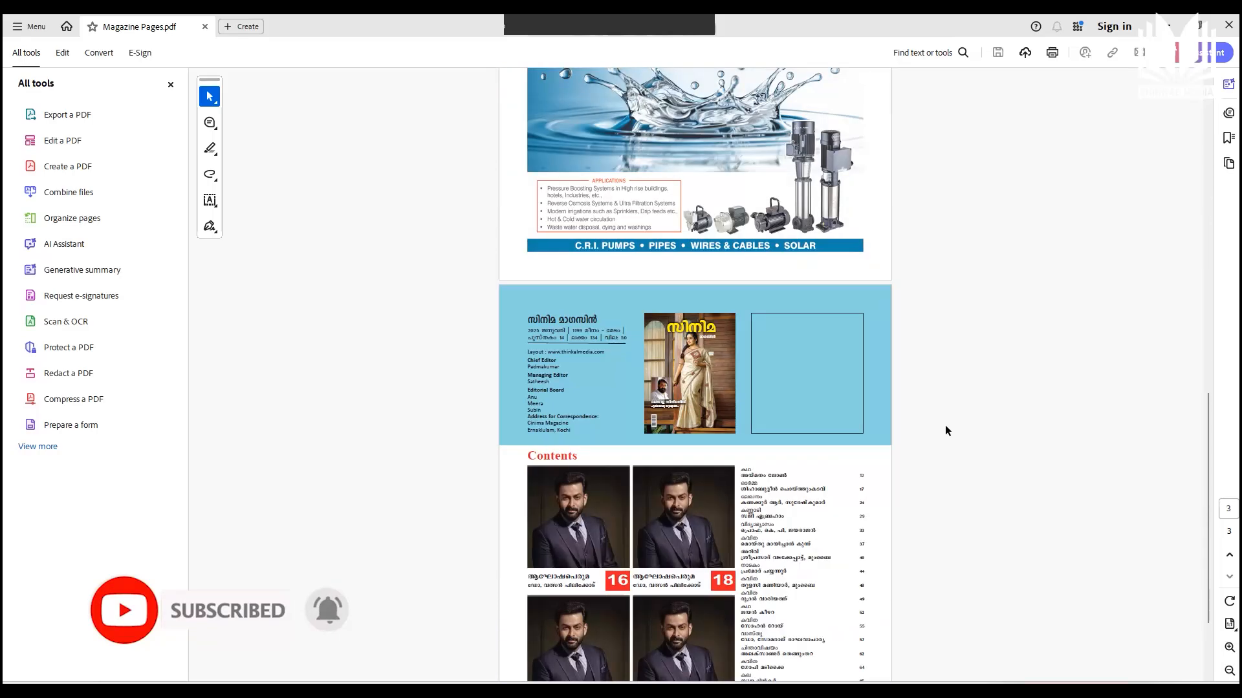
scroll(944, 431, down, 3)
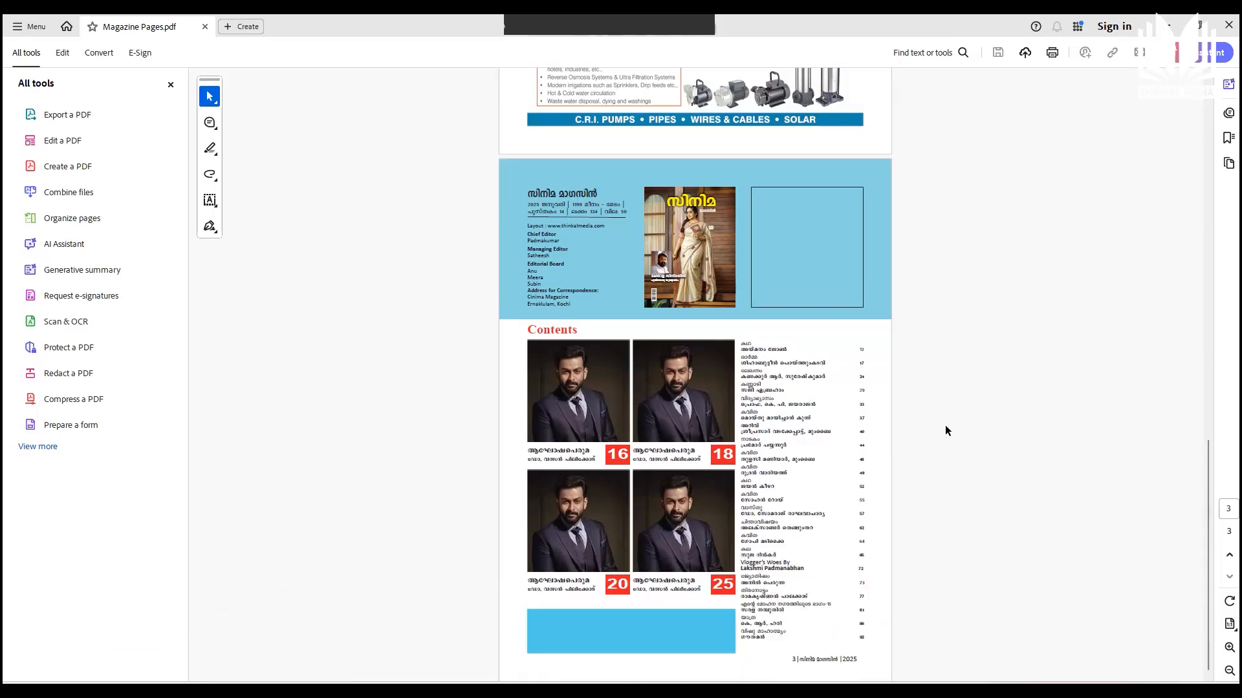